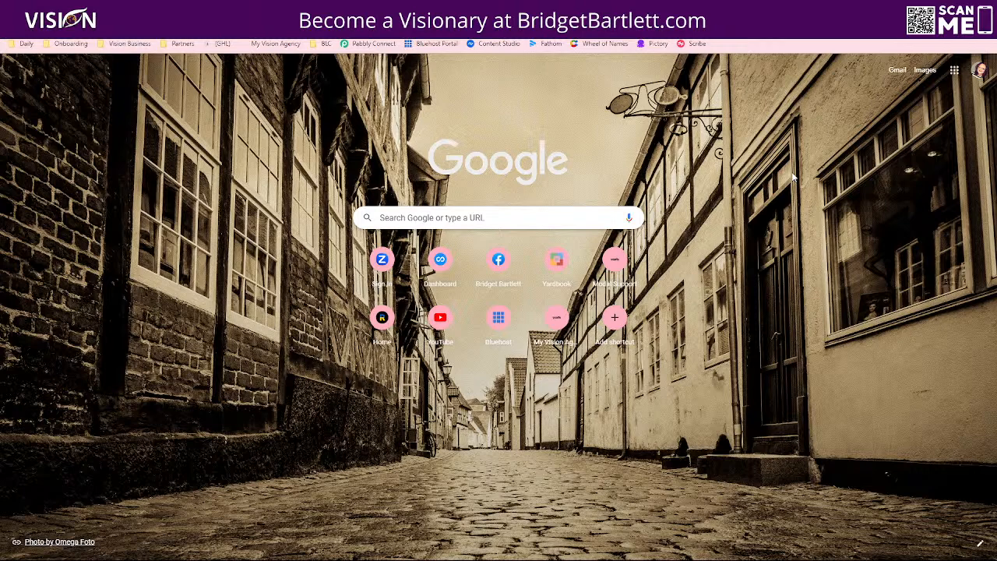
- Search Google for "christian church most popular"
{"action": "left_click", "coordinate": [503, 217]}
{"action": "type", "text": "chrt"}
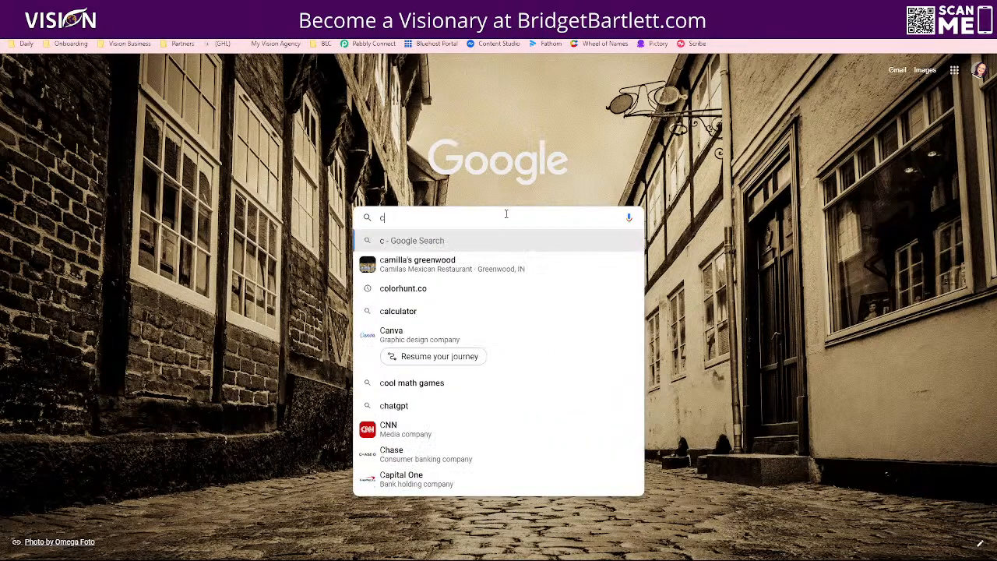
{"action": "key", "text": "BackSpace"}
{"action": "key", "text": "BackSpace"}
{"action": "key", "text": "BackSpace"}
{"action": "type", "text": "hri"}
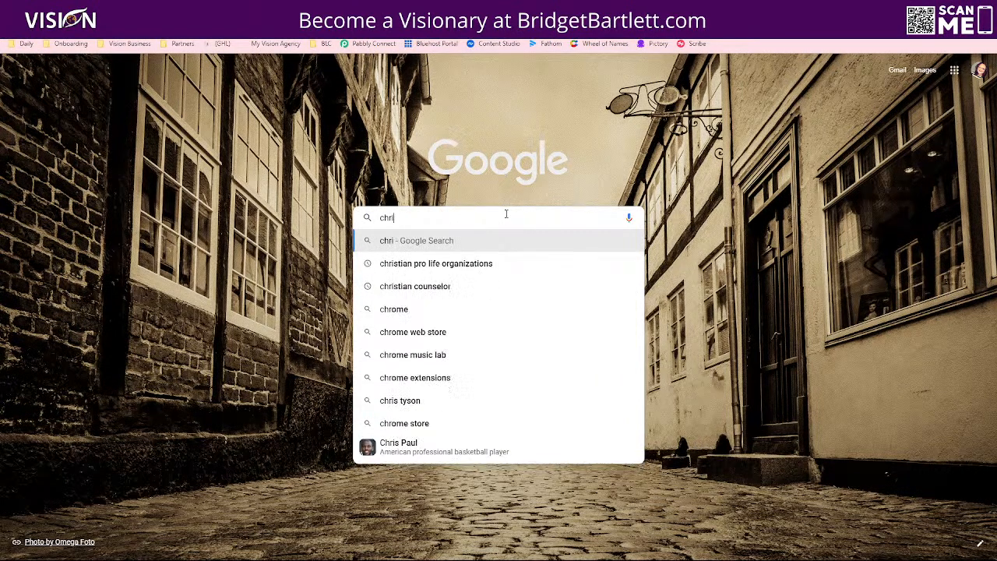
{"action": "type", "text": "stian church"}
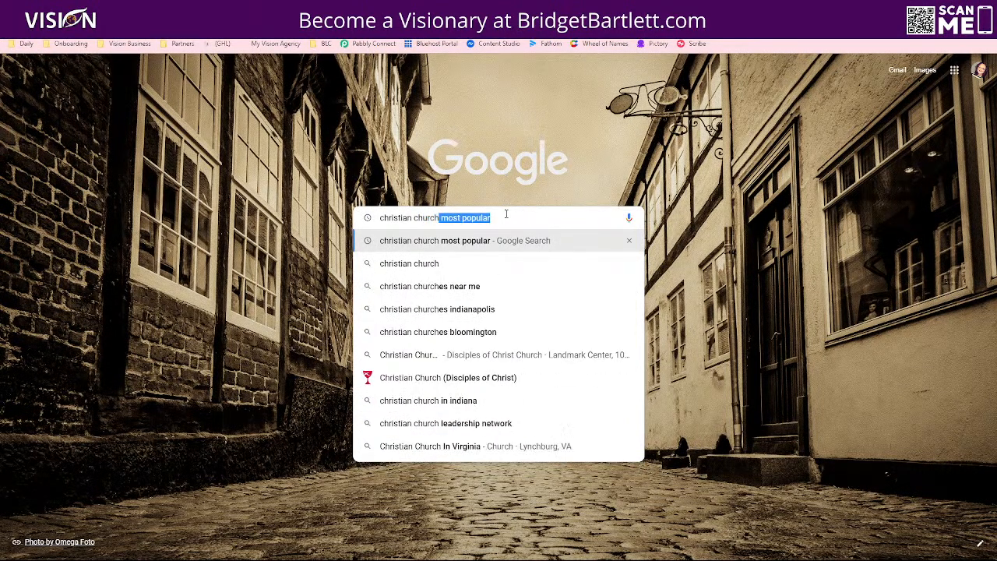
{"action": "key", "text": "Return"}
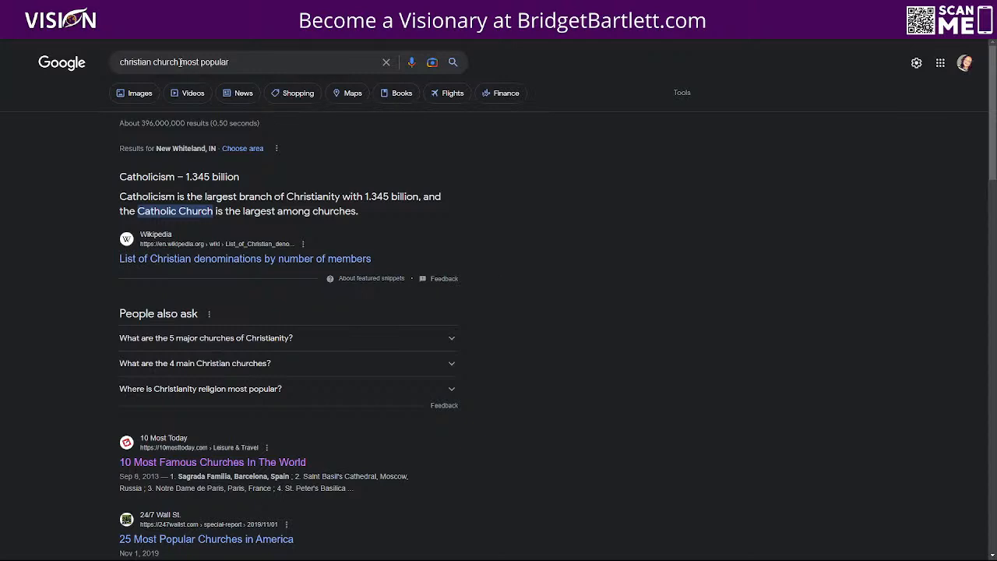
- Shorten the search query to "christian church" and run the search again
{"action": "left_click_drag", "start_coordinate": [179, 63], "coordinate": [244, 67]}
{"action": "key", "text": "BackSpace"}
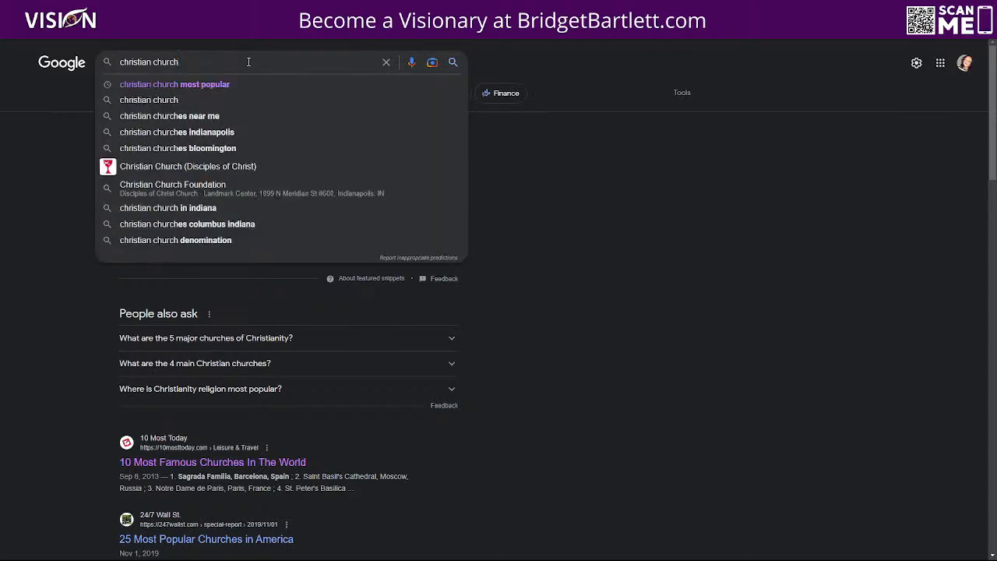
{"action": "key", "text": "Return"}
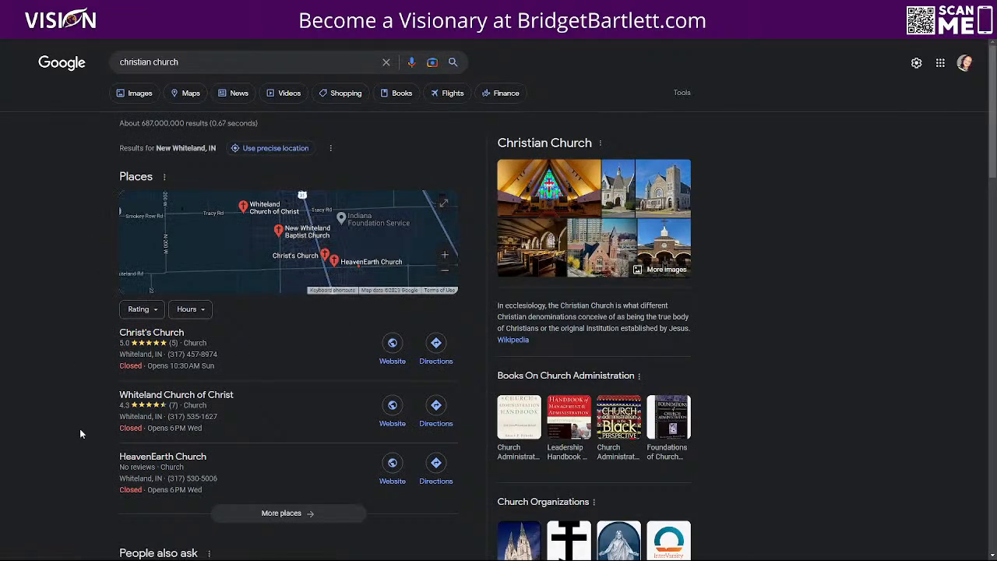
- View the websites of Christ's Church and Whiteland Church of Christ from the place results, then return to the results
{"action": "left_click", "coordinate": [394, 344]}
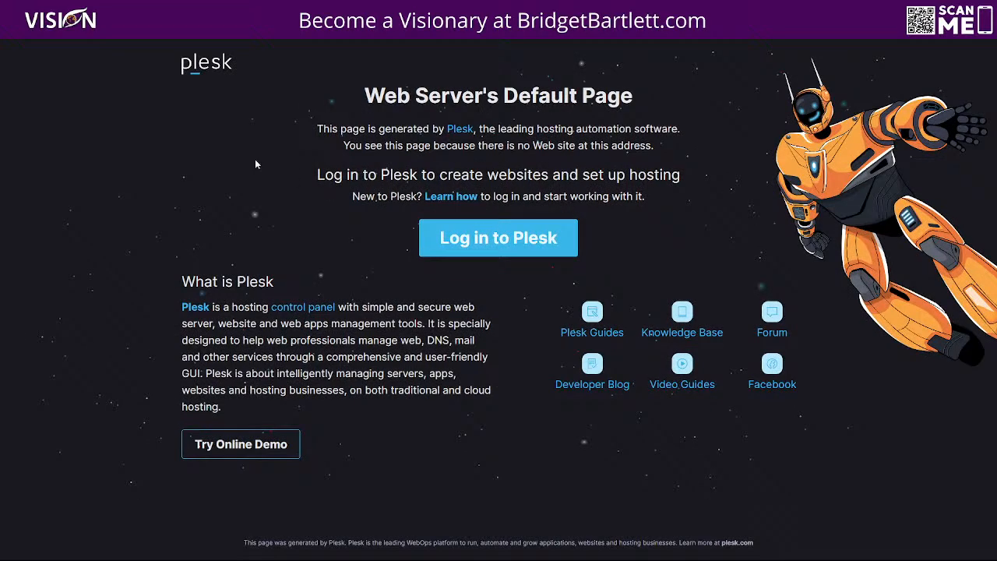
{"action": "key", "text": "alt+Left"}
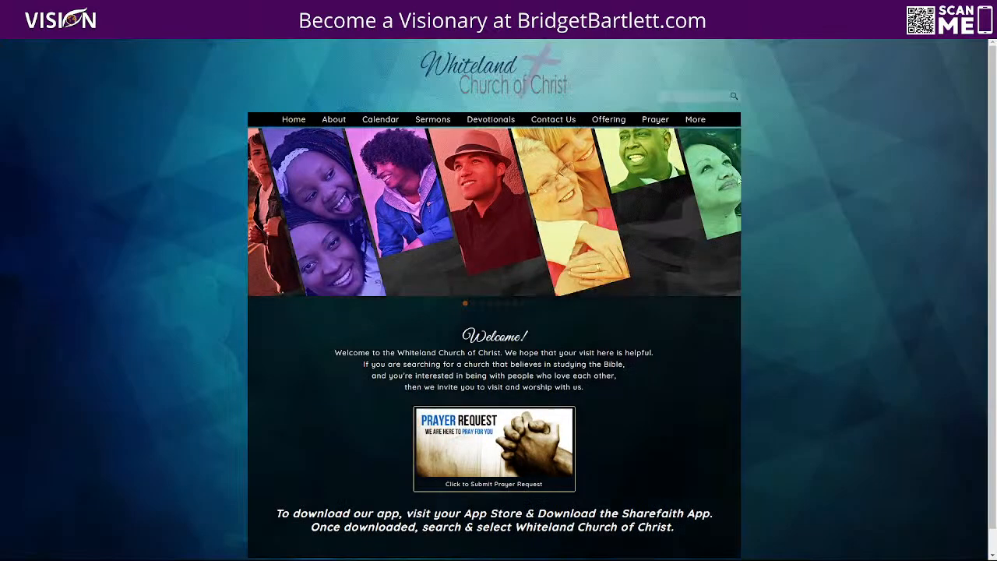
{"action": "scroll", "coordinate": [792, 420], "scroll_direction": "down", "scroll_amount": 1}
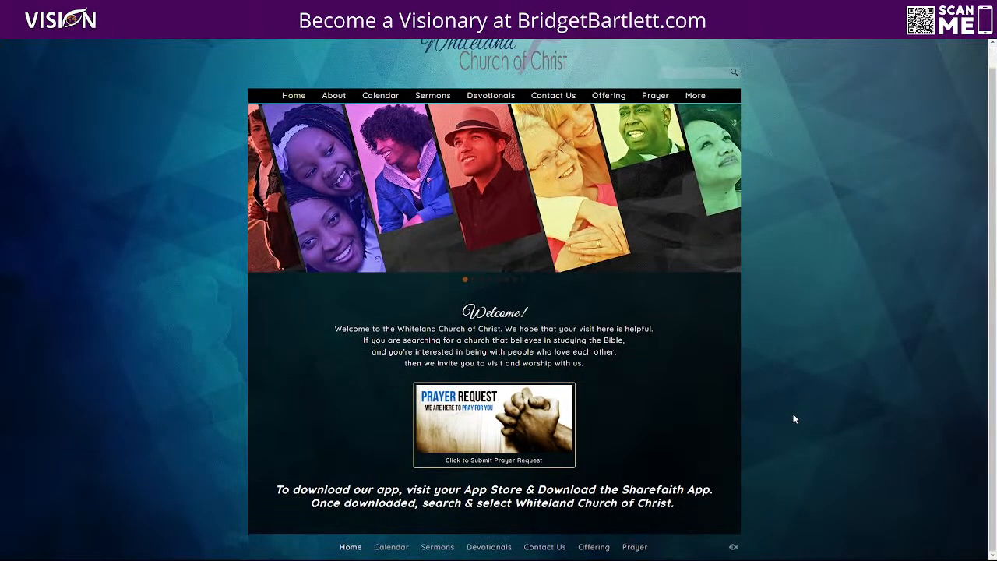
{"action": "scroll", "coordinate": [794, 419], "scroll_direction": "up", "scroll_amount": 1}
{"action": "mouse_move", "coordinate": [325, 119]}
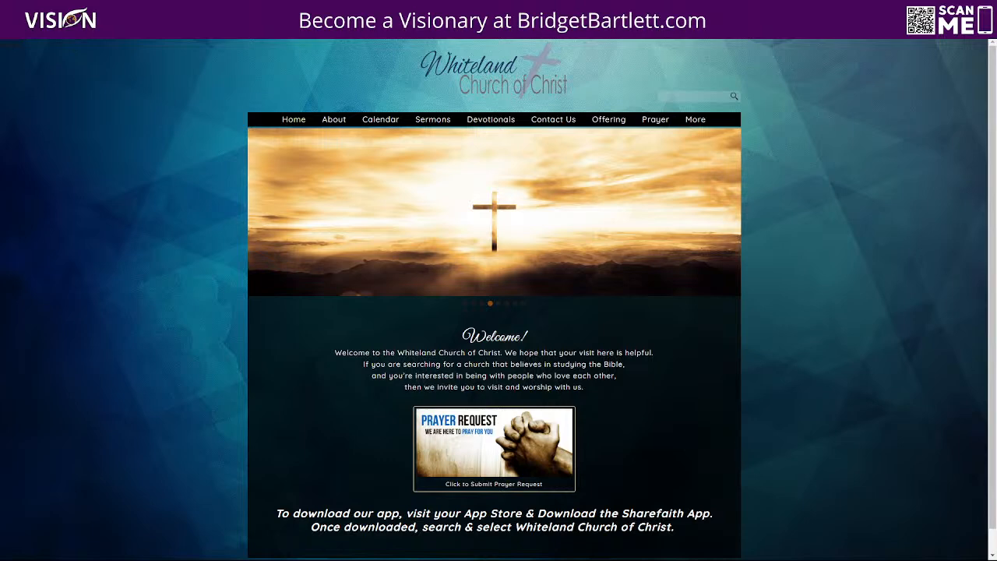
{"action": "left_click", "coordinate": [11, 29]}
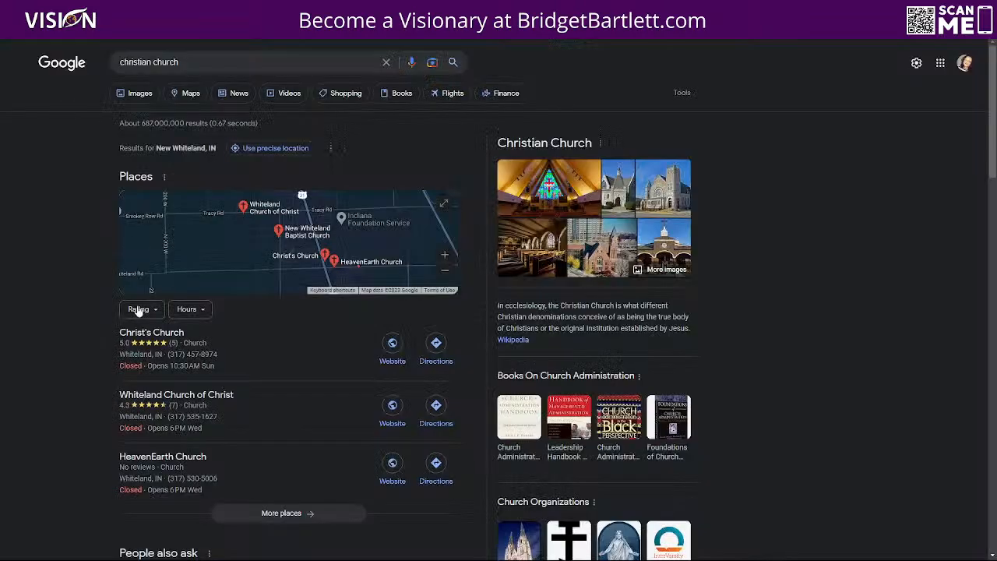
- Open the HeavenEarth Church website and examine its homepage down to the footer and its Groups and Resources navigation entries
{"action": "left_click", "coordinate": [395, 465]}
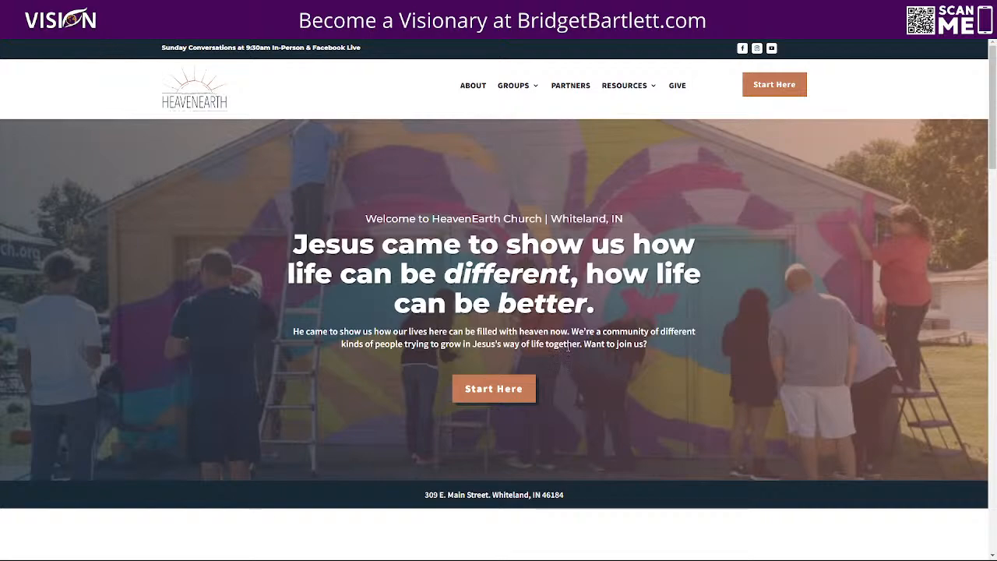
{"action": "scroll", "coordinate": [807, 360], "scroll_direction": "down", "scroll_amount": 3}
{"action": "scroll", "coordinate": [808, 363], "scroll_direction": "down", "scroll_amount": 10}
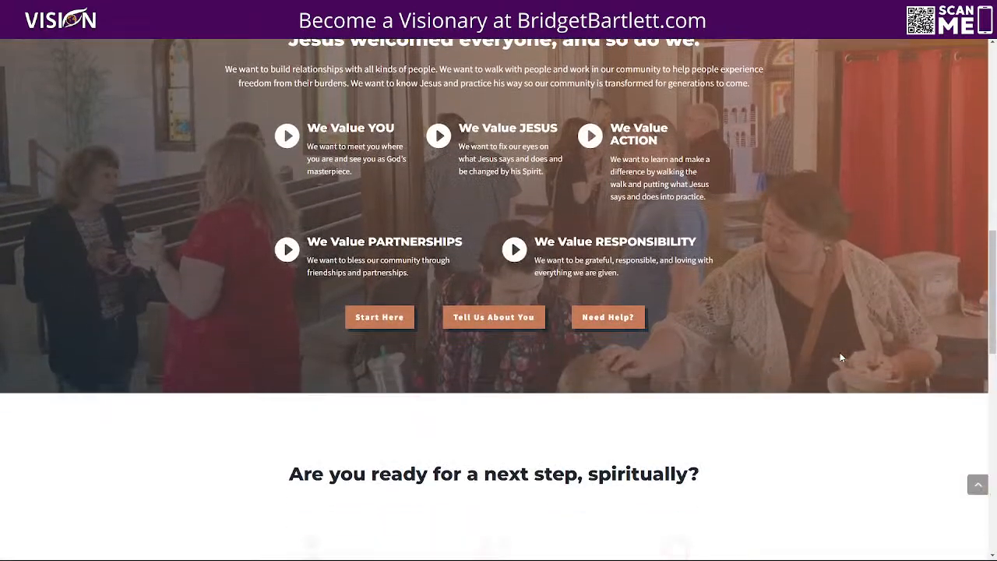
{"action": "scroll", "coordinate": [825, 350], "scroll_direction": "down", "scroll_amount": 5}
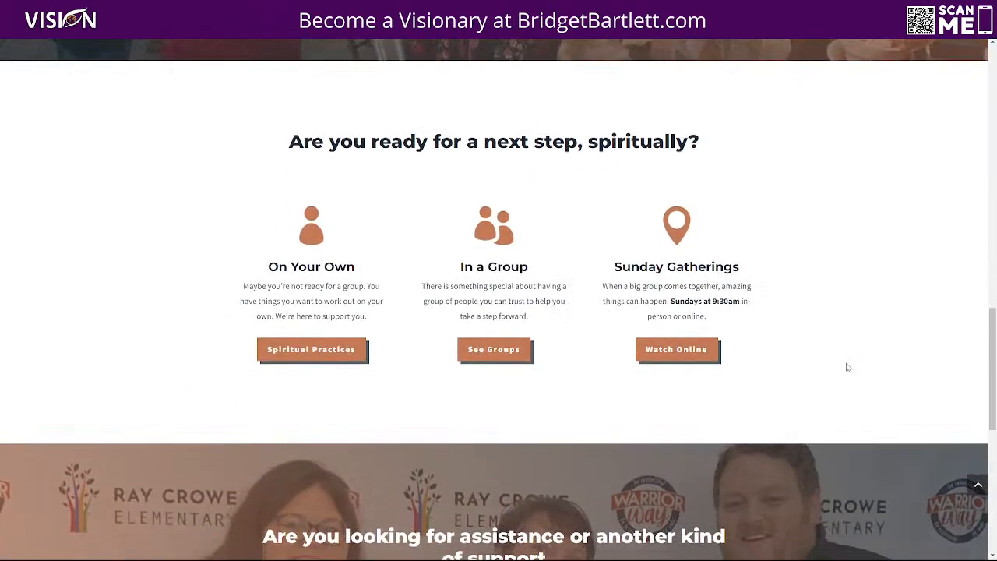
{"action": "scroll", "coordinate": [847, 366], "scroll_direction": "down", "scroll_amount": 4}
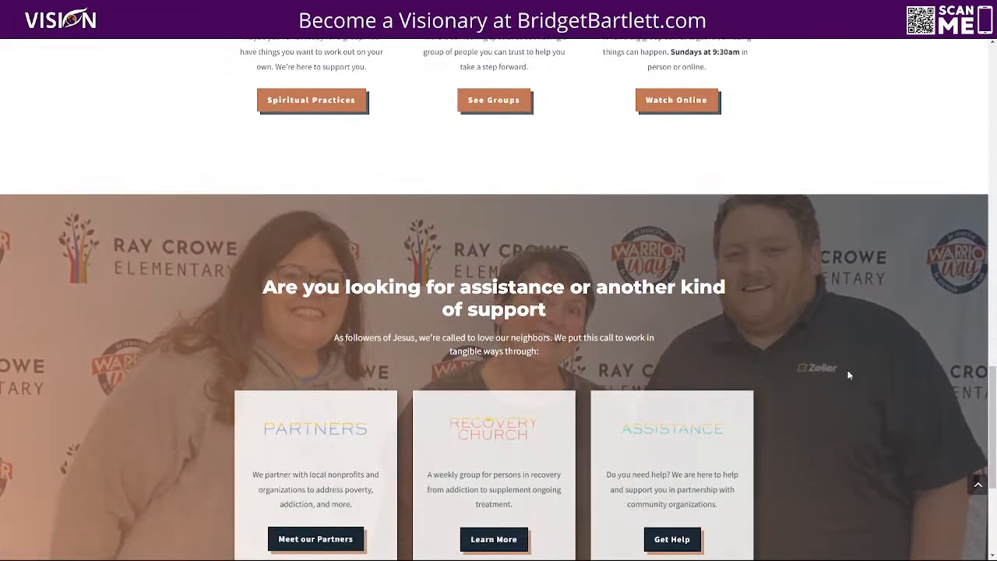
{"action": "scroll", "coordinate": [851, 389], "scroll_direction": "down", "scroll_amount": 4}
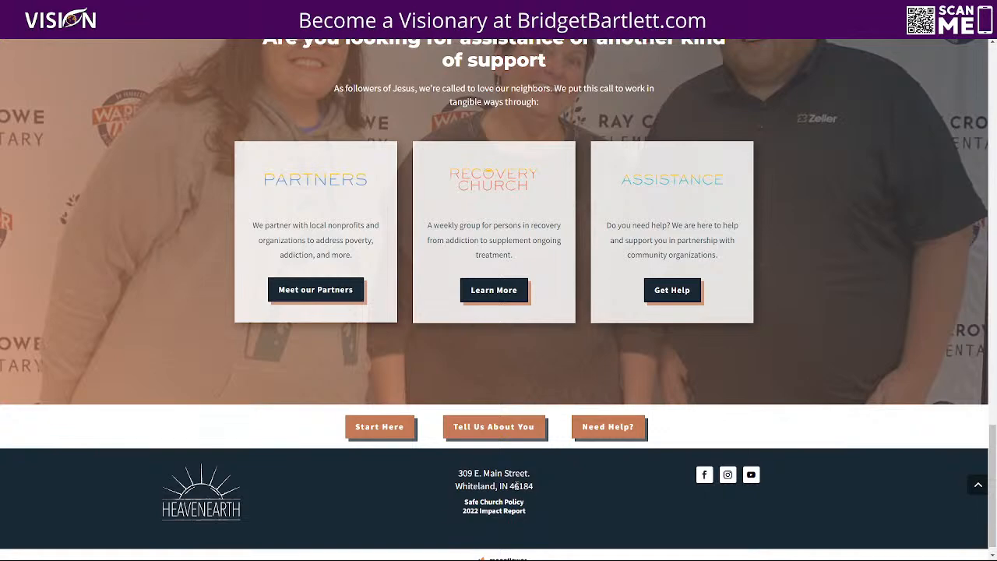
{"action": "scroll", "coordinate": [800, 463], "scroll_direction": "up", "scroll_amount": 15}
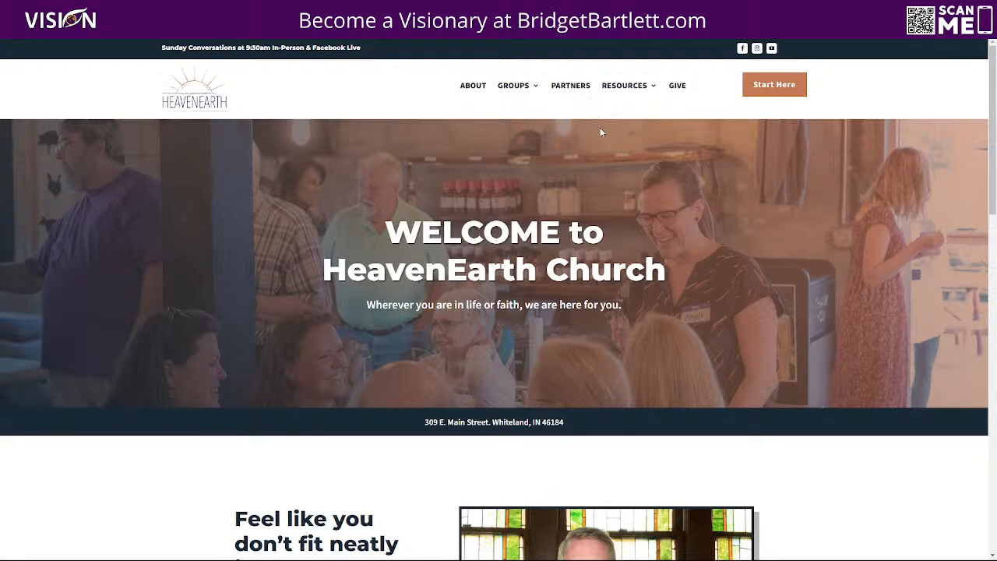
{"action": "mouse_move", "coordinate": [499, 94]}
{"action": "mouse_move", "coordinate": [517, 92]}
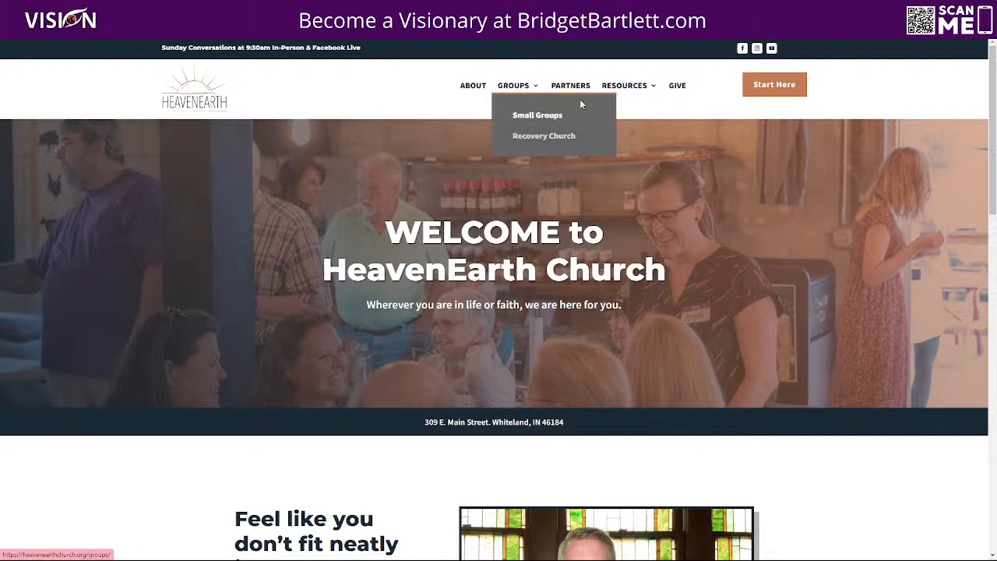
{"action": "mouse_move", "coordinate": [631, 87]}
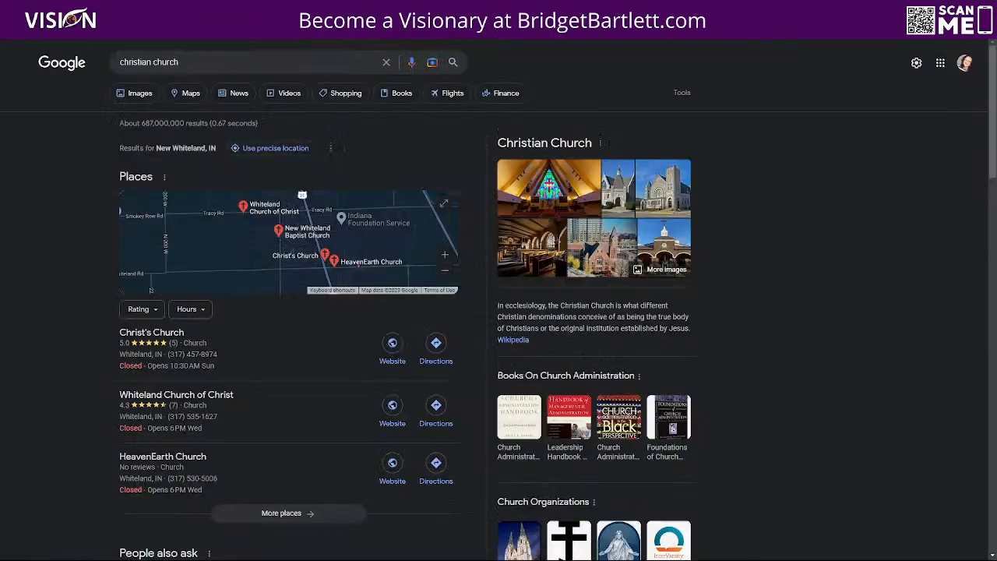
- Search for "christian church most popular" and skim the "10 Most Famous Churches In The World" article, returning to the results
{"action": "left_click", "coordinate": [195, 62]}
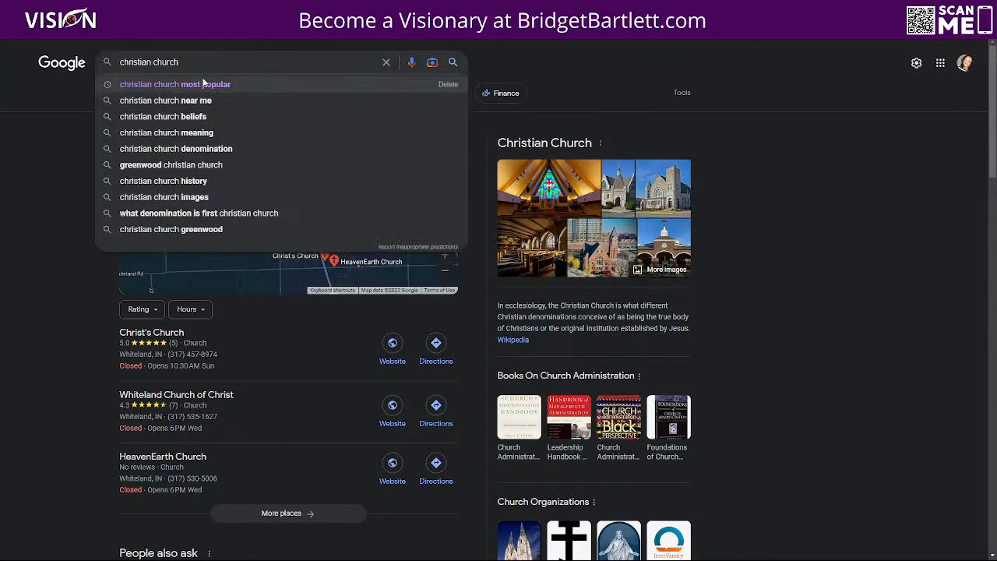
{"action": "left_click", "coordinate": [195, 83]}
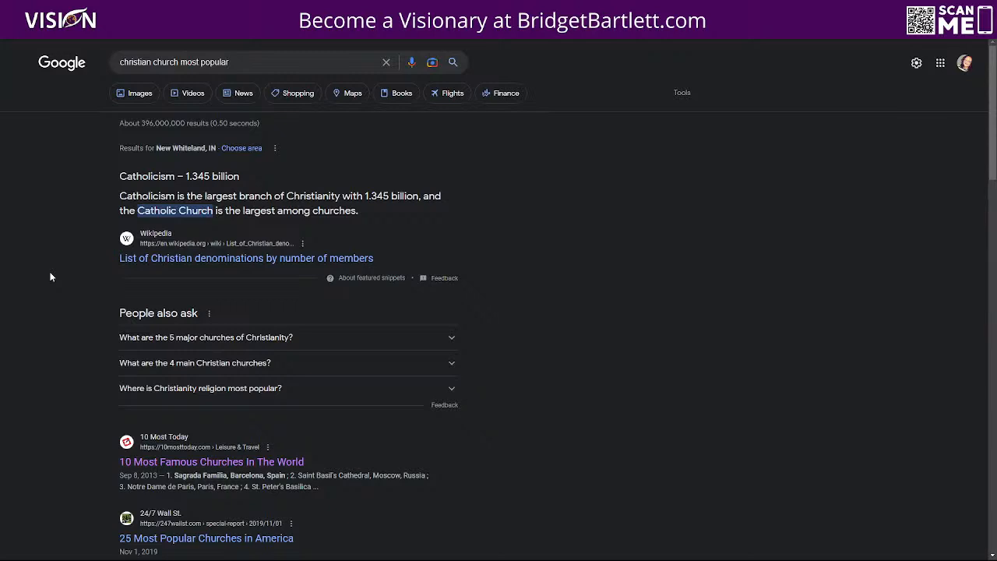
{"action": "scroll", "coordinate": [38, 351], "scroll_direction": "down", "scroll_amount": 2}
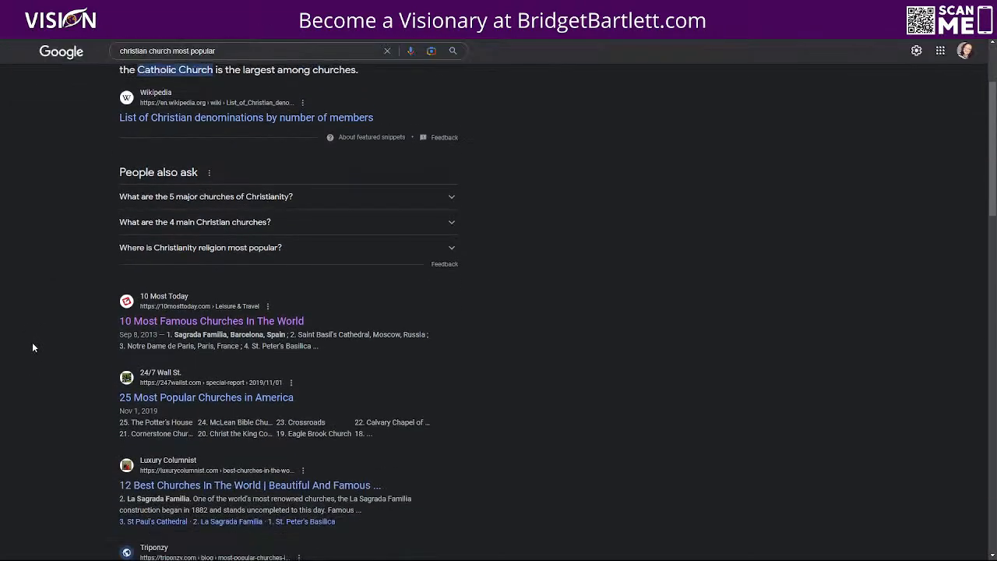
{"action": "left_click", "coordinate": [236, 309]}
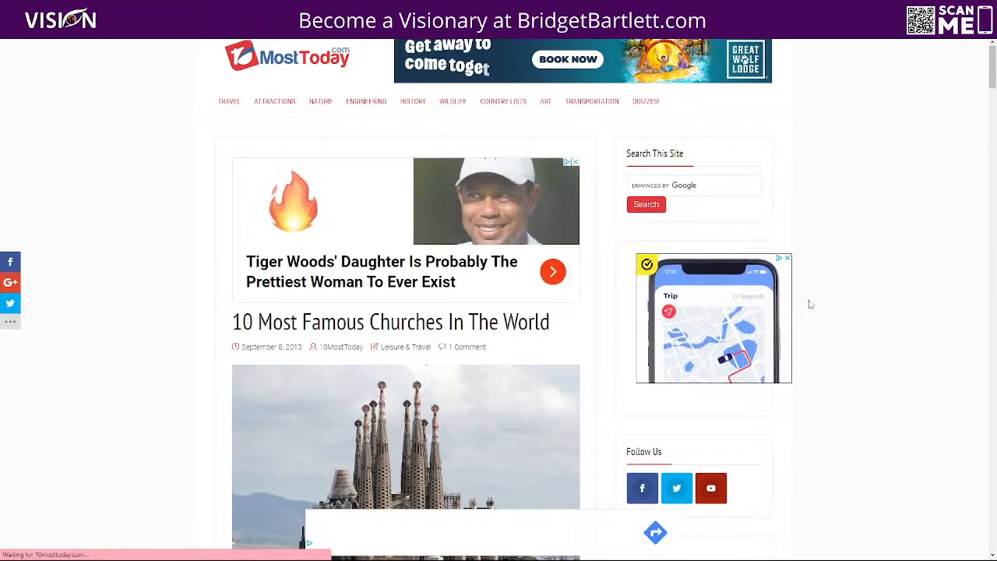
{"action": "scroll", "coordinate": [810, 304], "scroll_direction": "down", "scroll_amount": 10}
{"action": "scroll", "coordinate": [105, 323], "scroll_direction": "down", "scroll_amount": 7}
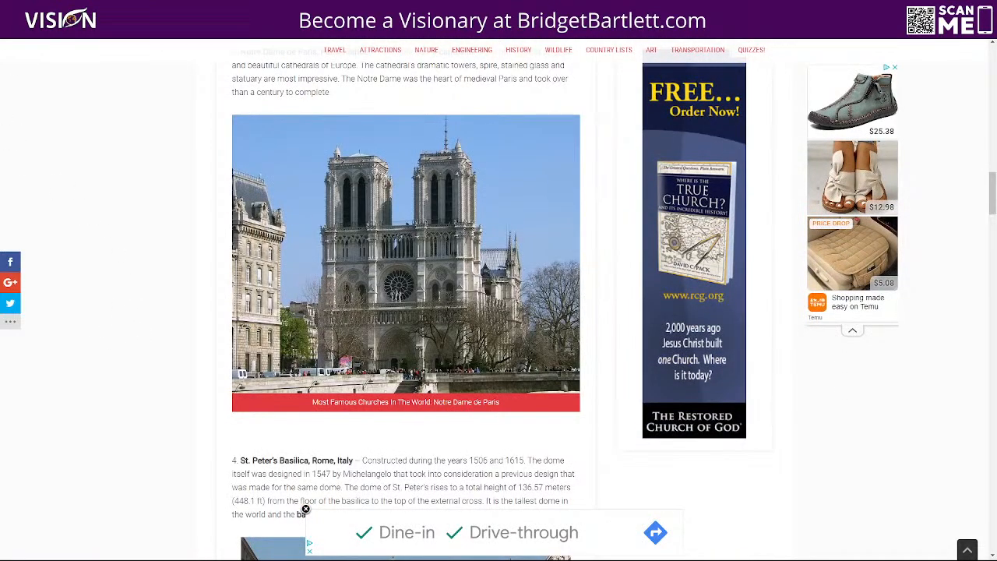
{"action": "key", "text": "alt+Left"}
- Skim the 24/7 Wall St. article "25 Most Popular Churches in America" from the results and return to the results
{"action": "scroll", "coordinate": [22, 467], "scroll_direction": "down", "scroll_amount": 3}
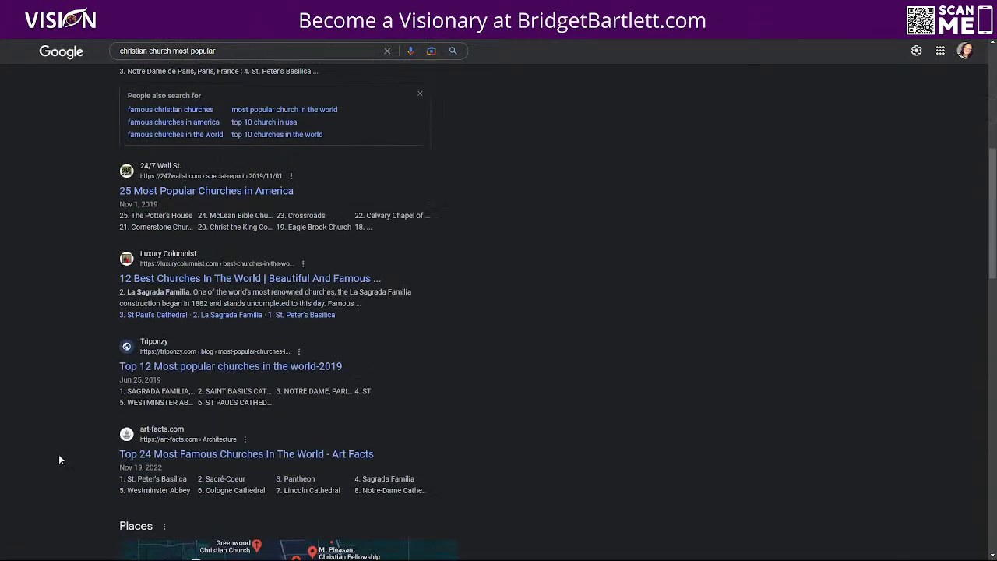
{"action": "scroll", "coordinate": [61, 451], "scroll_direction": "up", "scroll_amount": 3}
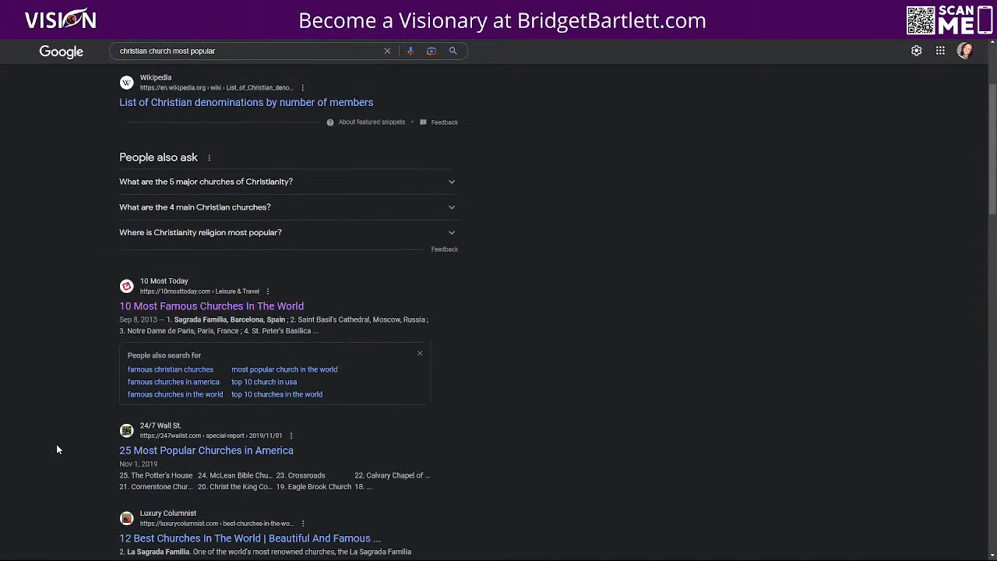
{"action": "scroll", "coordinate": [56, 449], "scroll_direction": "down", "scroll_amount": 2}
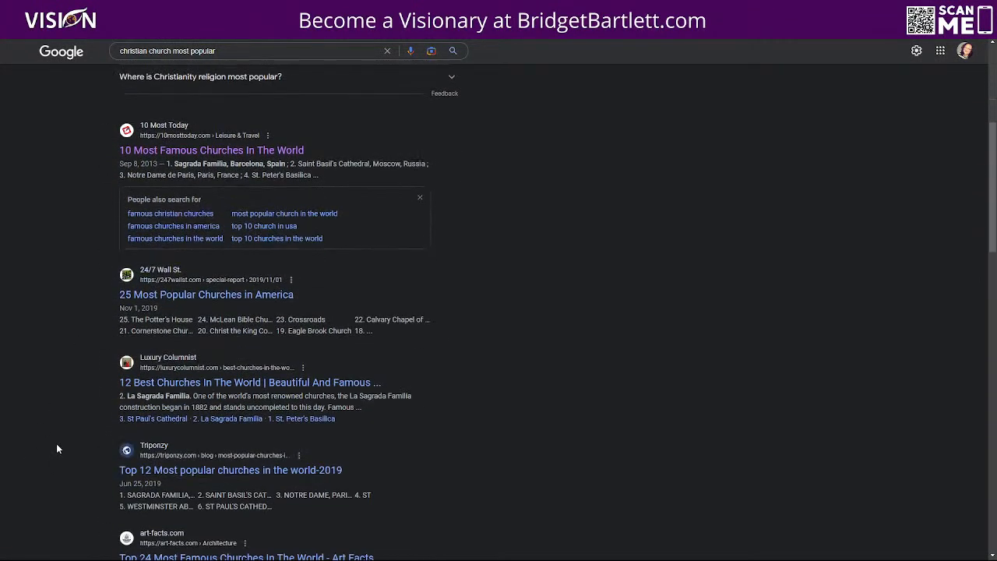
{"action": "left_click", "coordinate": [209, 296]}
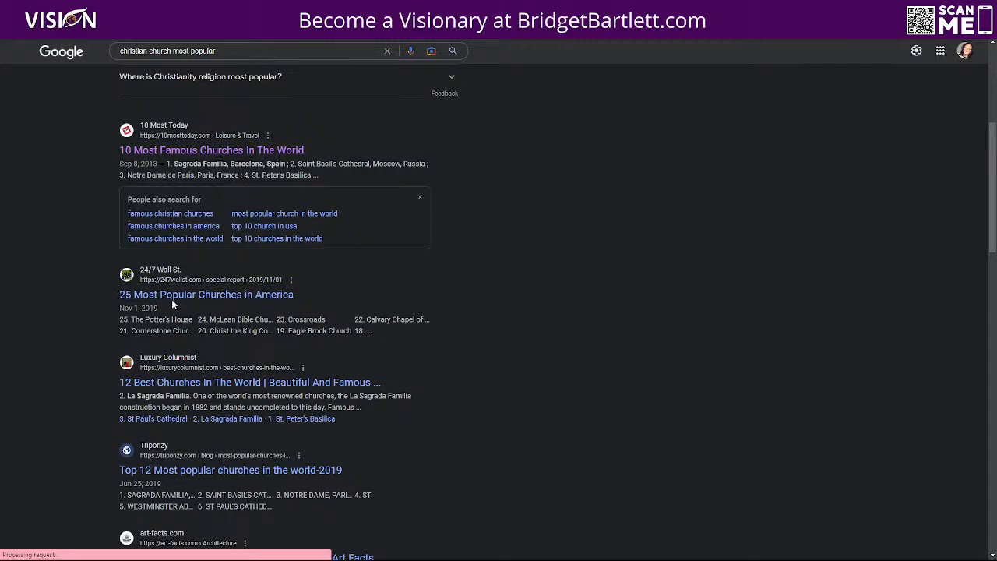
{"action": "scroll", "coordinate": [166, 427], "scroll_direction": "down", "scroll_amount": 10}
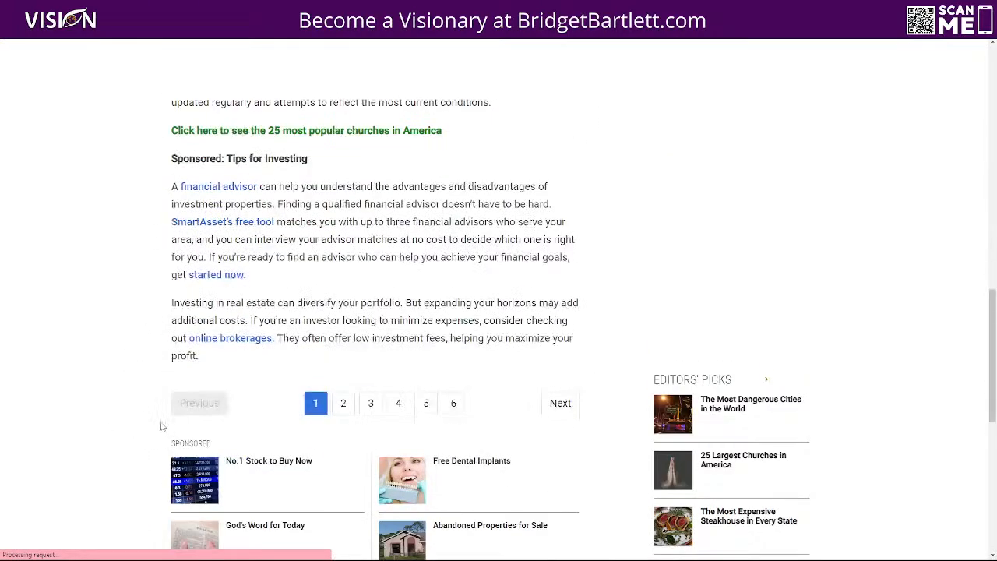
{"action": "scroll", "coordinate": [156, 424], "scroll_direction": "down", "scroll_amount": 10}
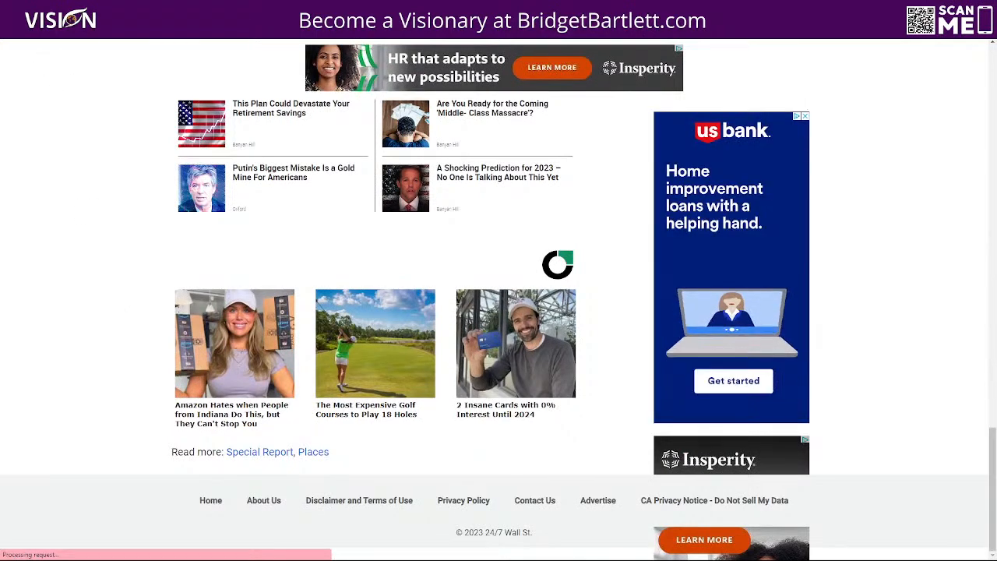
{"action": "key", "text": "alt+Left"}
- Look over the remaining search results and open the Luxury Columnist article "12 Best Churches In The World"
{"action": "scroll", "coordinate": [70, 324], "scroll_direction": "down", "scroll_amount": 3}
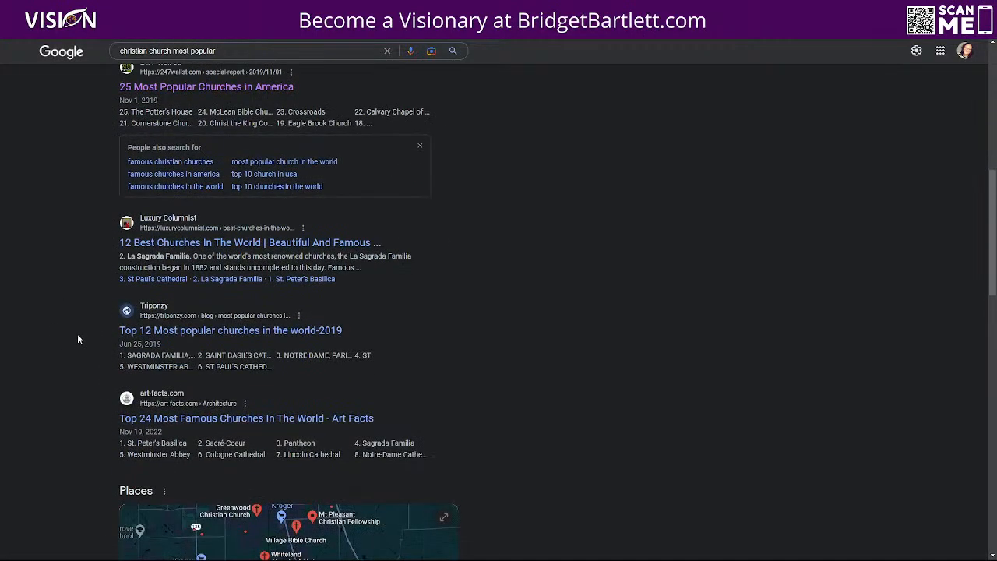
{"action": "scroll", "coordinate": [70, 366], "scroll_direction": "up", "scroll_amount": 3}
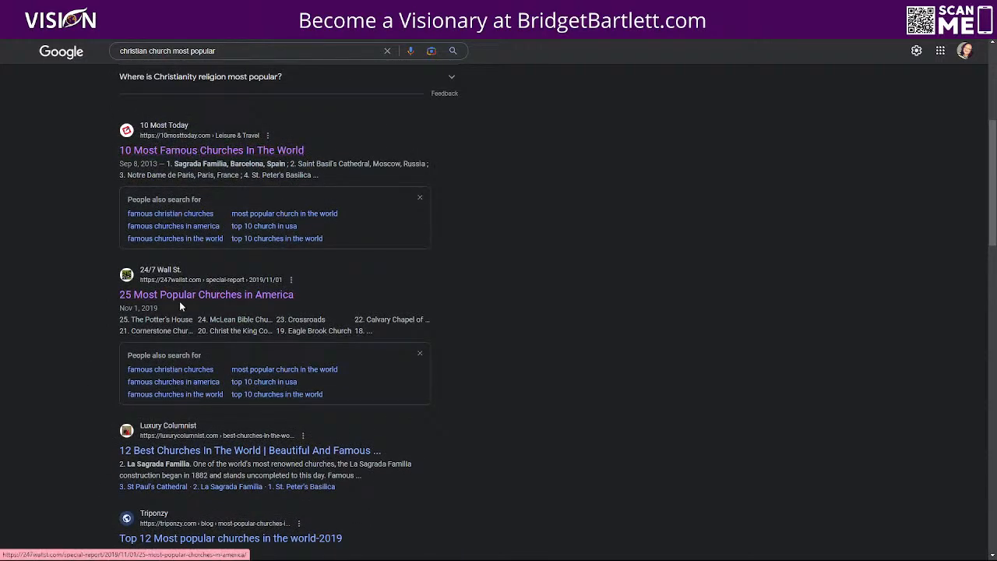
{"action": "scroll", "coordinate": [45, 285], "scroll_direction": "up", "scroll_amount": 1}
{"action": "scroll", "coordinate": [47, 281], "scroll_direction": "up", "scroll_amount": 4}
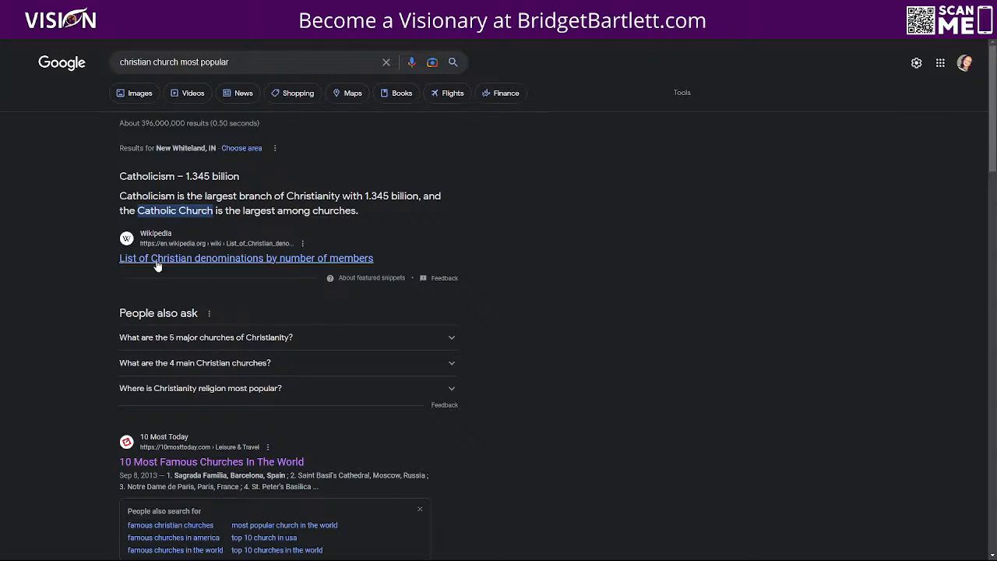
{"action": "scroll", "coordinate": [84, 458], "scroll_direction": "down", "scroll_amount": 4}
{"action": "scroll", "coordinate": [84, 458], "scroll_direction": "down", "scroll_amount": 3}
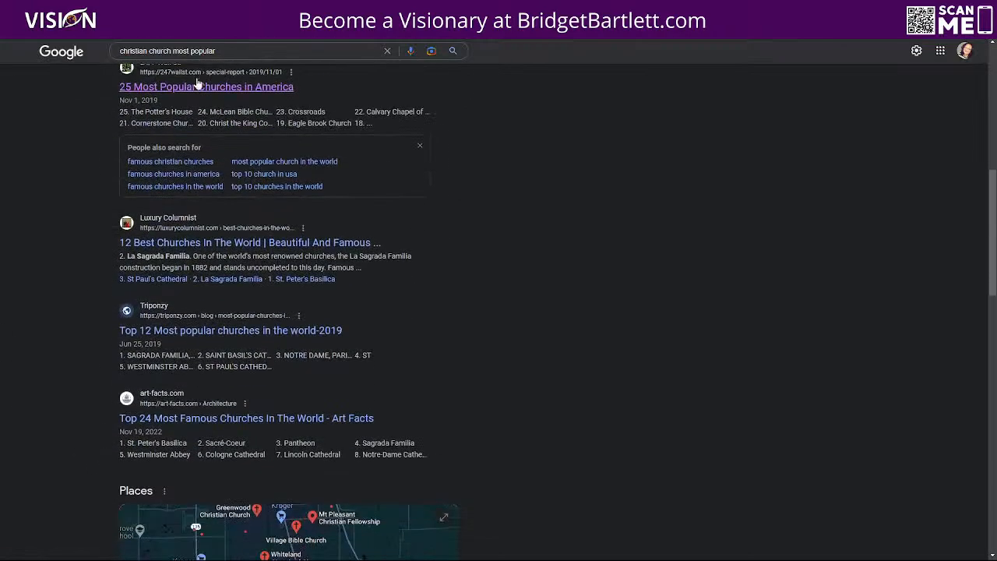
{"action": "left_click", "coordinate": [177, 248]}
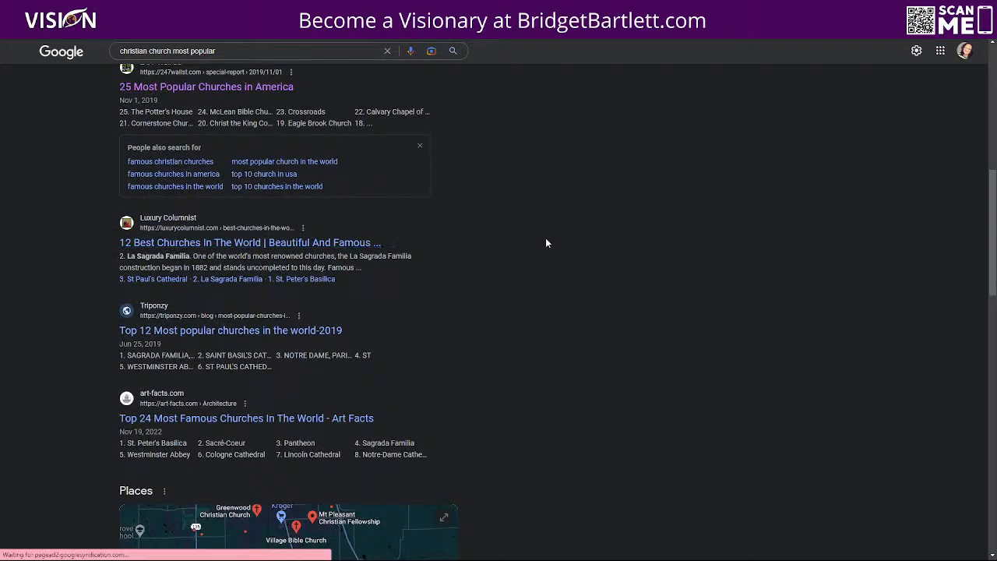
- Skim the Luxury Columnist article "12 Best Churches In The World" and return to the search results
{"action": "scroll", "coordinate": [374, 333], "scroll_direction": "down", "scroll_amount": 8}
{"action": "scroll", "coordinate": [374, 334], "scroll_direction": "down", "scroll_amount": 8}
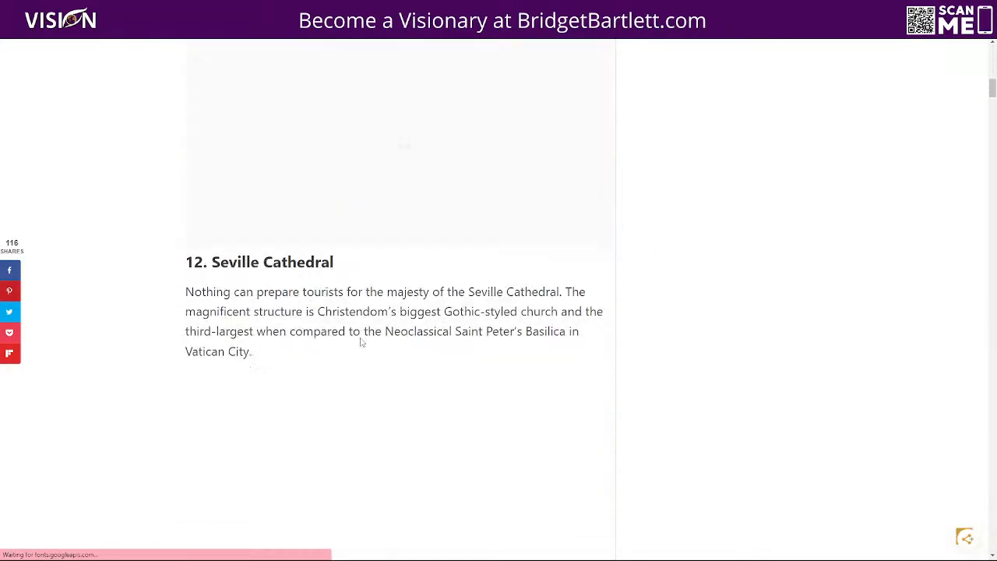
{"action": "scroll", "coordinate": [163, 306], "scroll_direction": "down", "scroll_amount": 10}
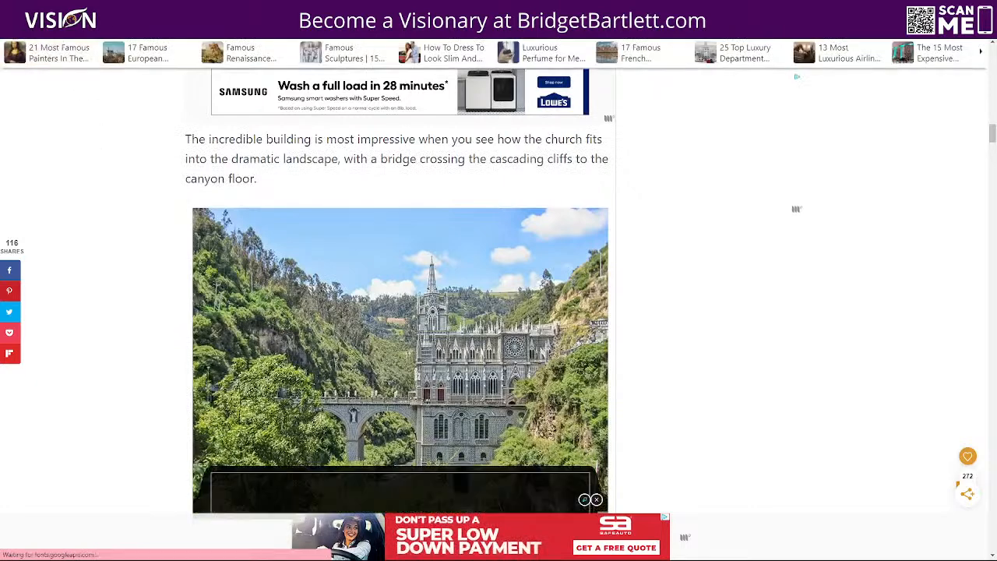
{"action": "key", "text": "alt+Left"}
- Open the Triponzy article "Top 12 Most popular churches in the world-2019", skim its entries and return to the results
{"action": "scroll", "coordinate": [125, 253], "scroll_direction": "down", "scroll_amount": 5}
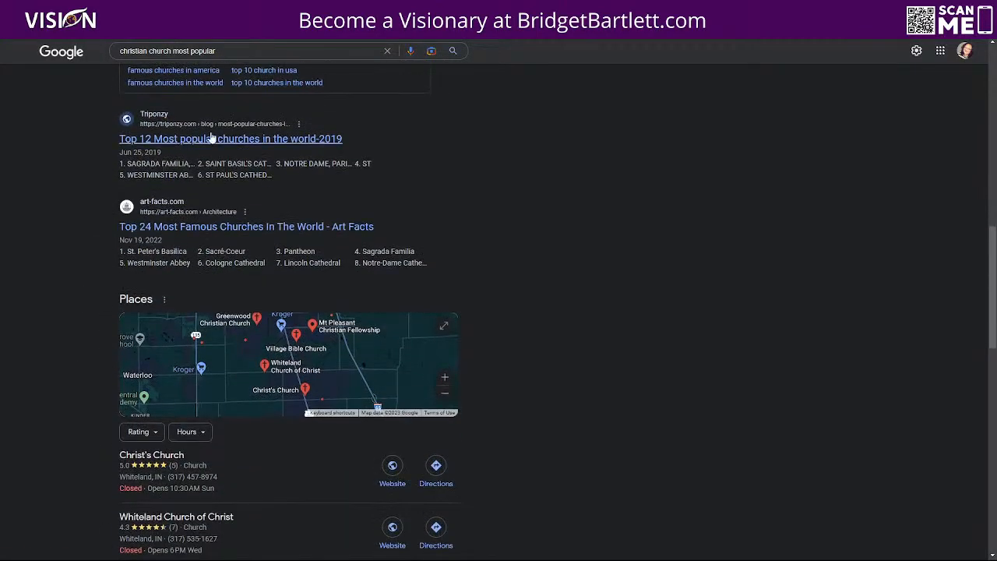
{"action": "left_click", "coordinate": [151, 136]}
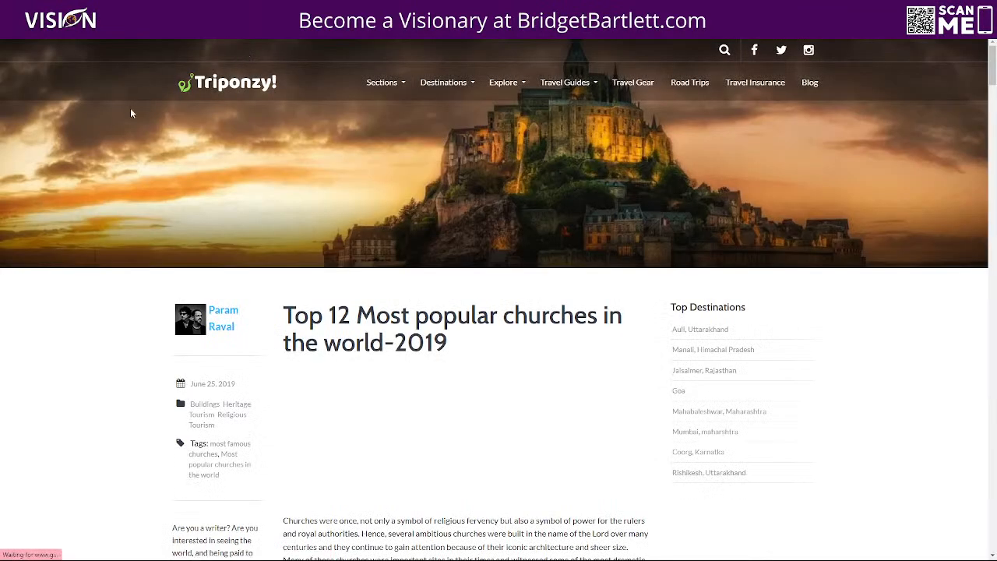
{"action": "scroll", "coordinate": [466, 380], "scroll_direction": "down", "scroll_amount": 15}
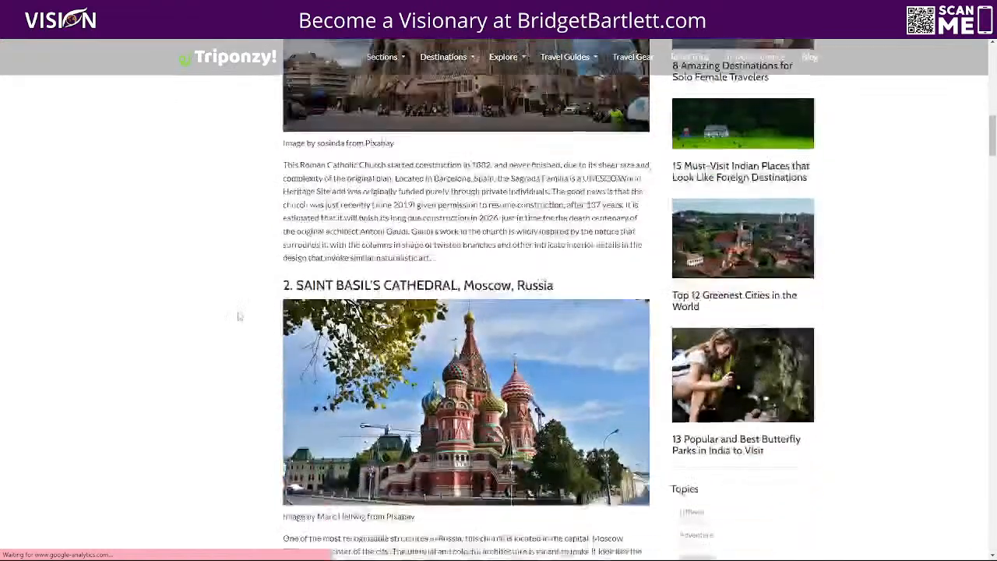
{"action": "key", "text": "alt+Left"}
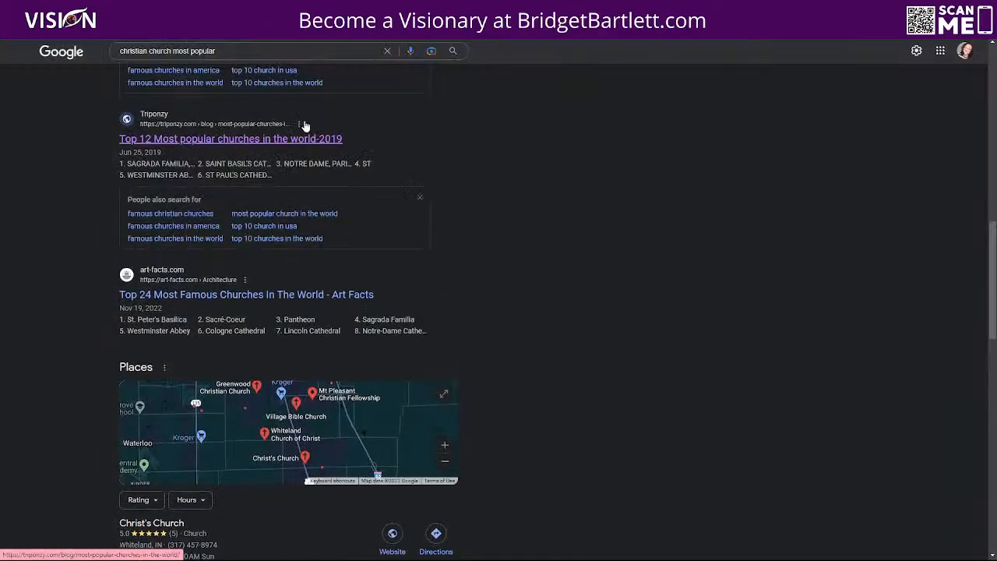
- Search for "christian church most popular united states" and open the AL.com article "25 largest churches in America" from the results
{"action": "left_click", "coordinate": [270, 52]}
{"action": "type", "text": "united"}
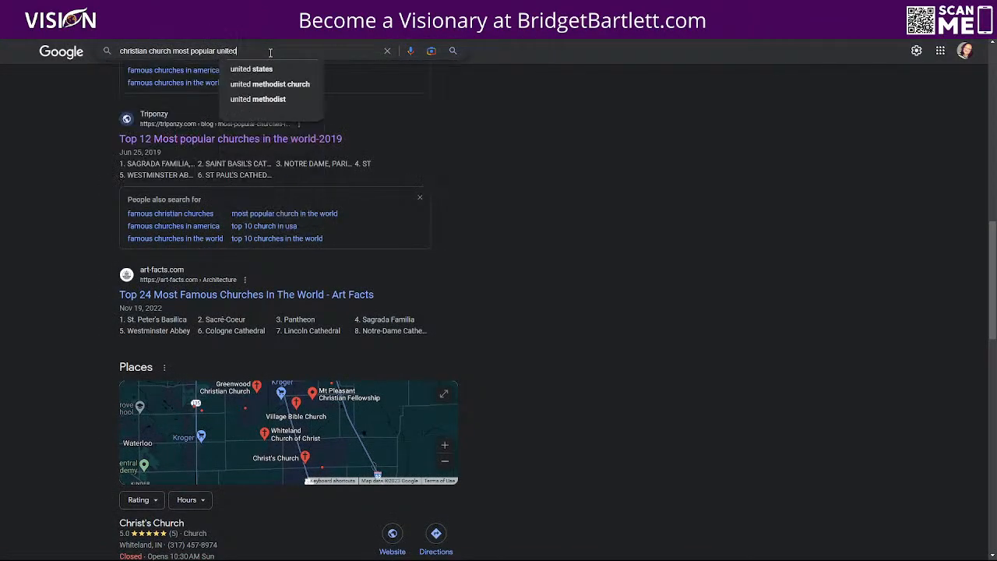
{"action": "left_click", "coordinate": [261, 69]}
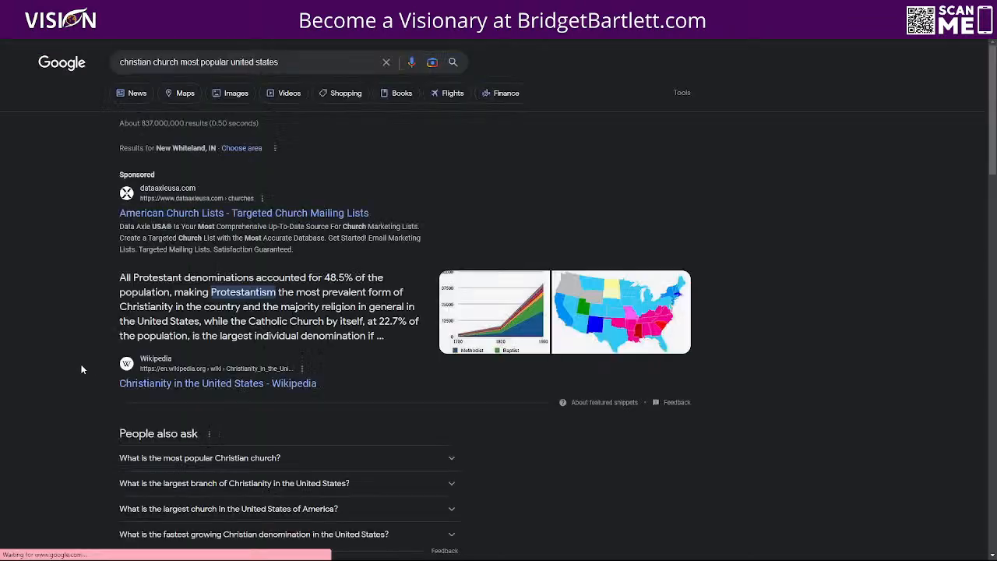
{"action": "scroll", "coordinate": [122, 396], "scroll_direction": "down", "scroll_amount": 5}
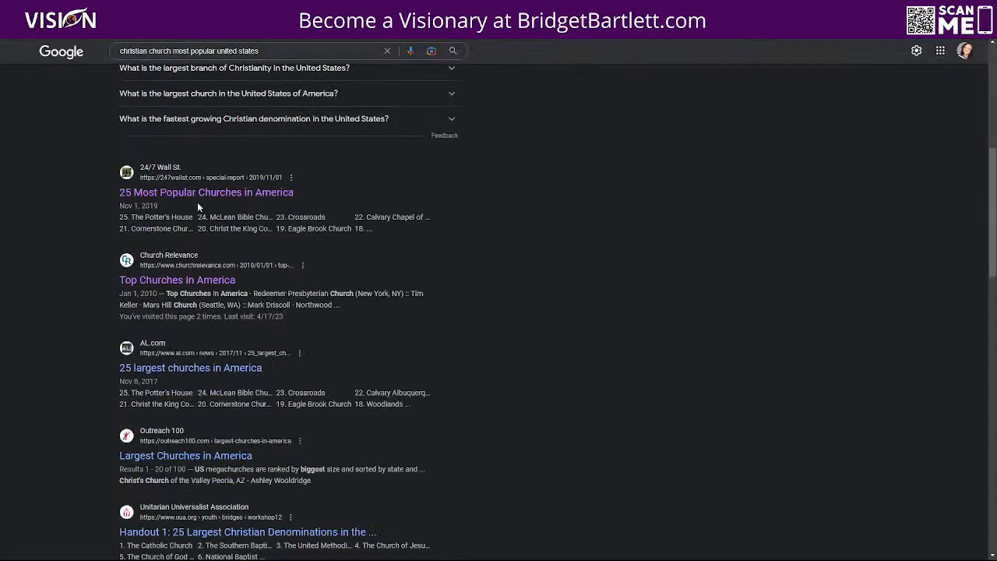
{"action": "scroll", "coordinate": [85, 441], "scroll_direction": "down", "scroll_amount": 1}
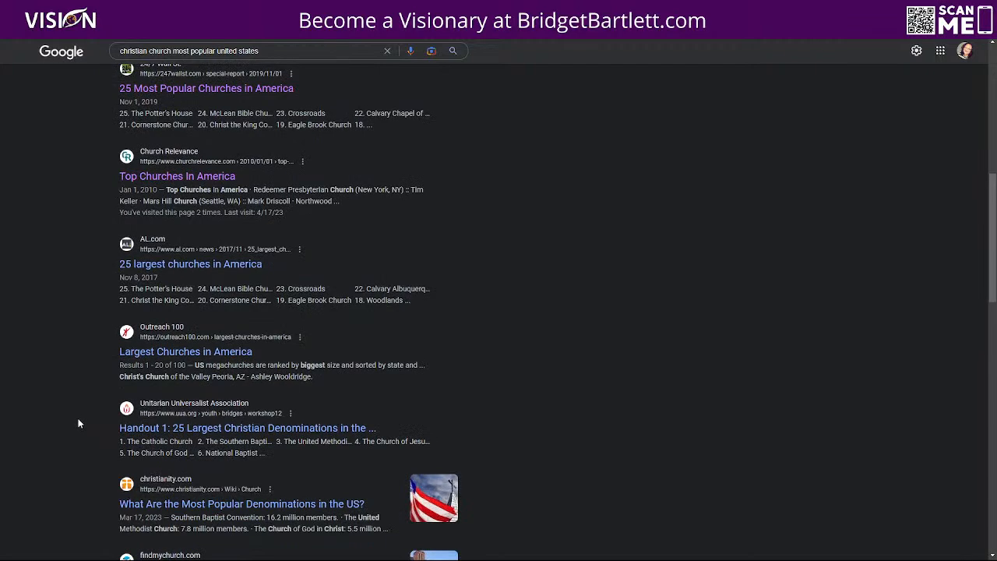
{"action": "scroll", "coordinate": [78, 423], "scroll_direction": "down", "scroll_amount": 3}
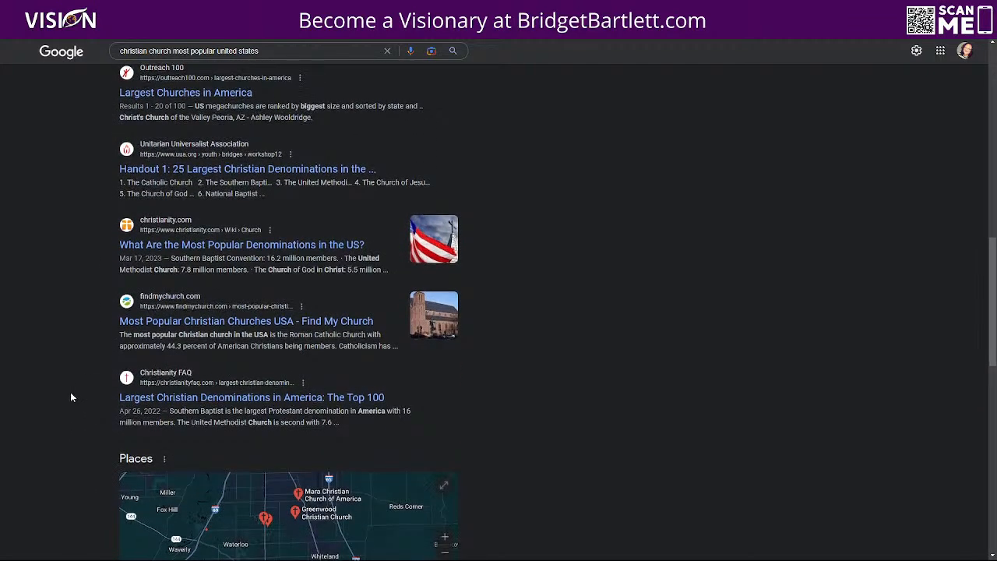
{"action": "scroll", "coordinate": [70, 398], "scroll_direction": "up", "scroll_amount": 1}
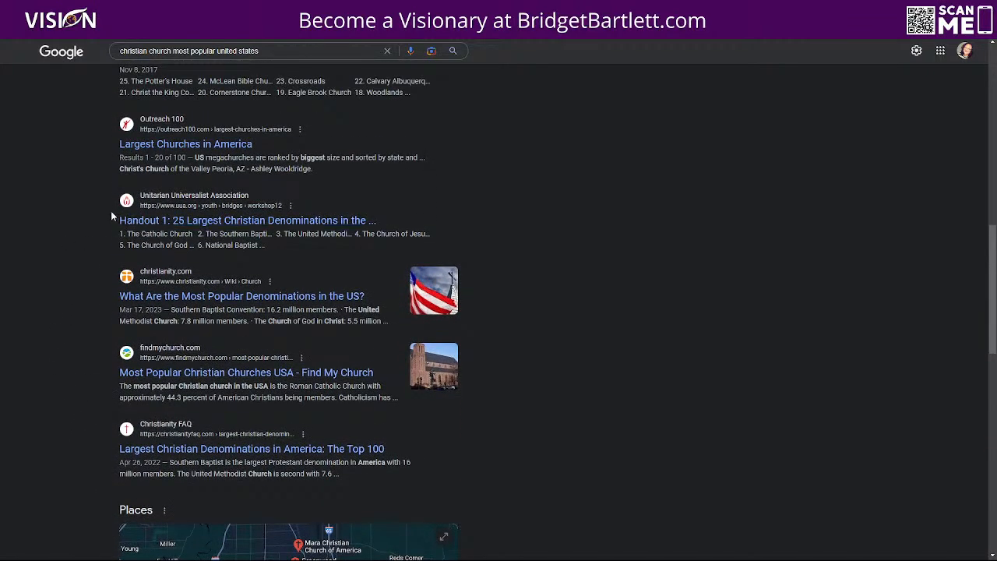
{"action": "scroll", "coordinate": [117, 218], "scroll_direction": "up", "scroll_amount": 3}
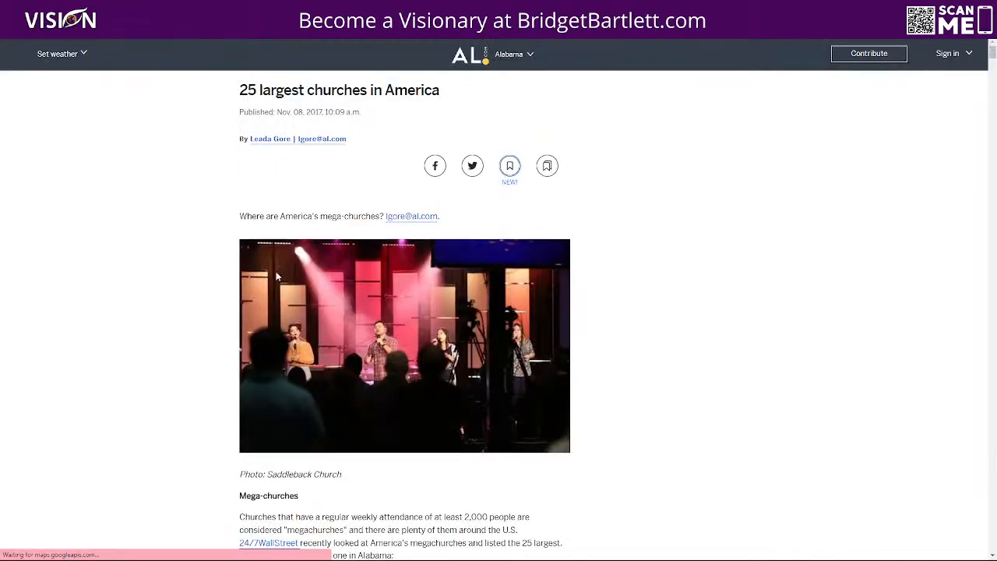
- Find the entry for The Potter's House in the article and run a Google search for that church name
{"action": "scroll", "coordinate": [177, 435], "scroll_direction": "down", "scroll_amount": 7}
{"action": "scroll", "coordinate": [178, 435], "scroll_direction": "down", "scroll_amount": 2}
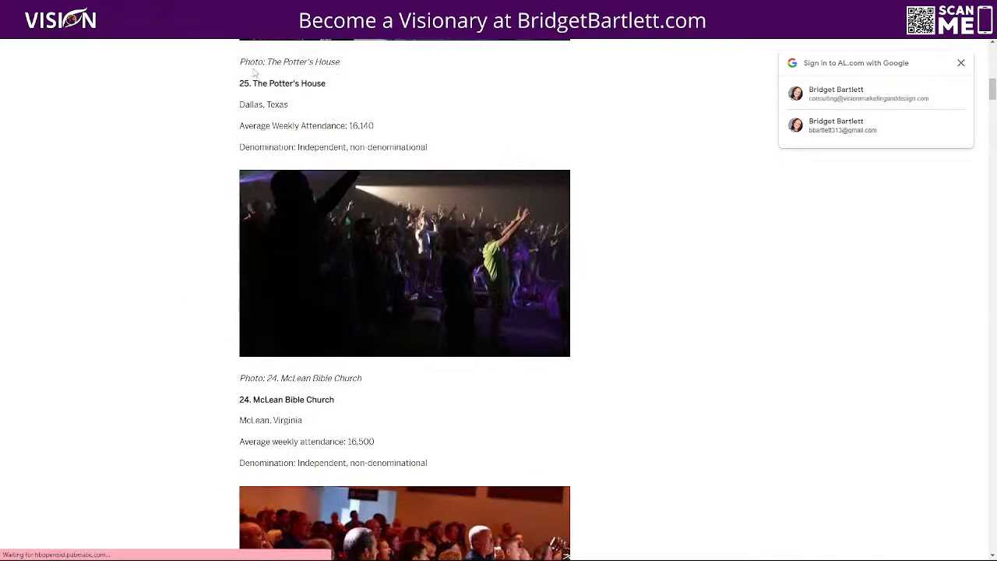
{"action": "left_click_drag", "start_coordinate": [252, 82], "coordinate": [338, 86]}
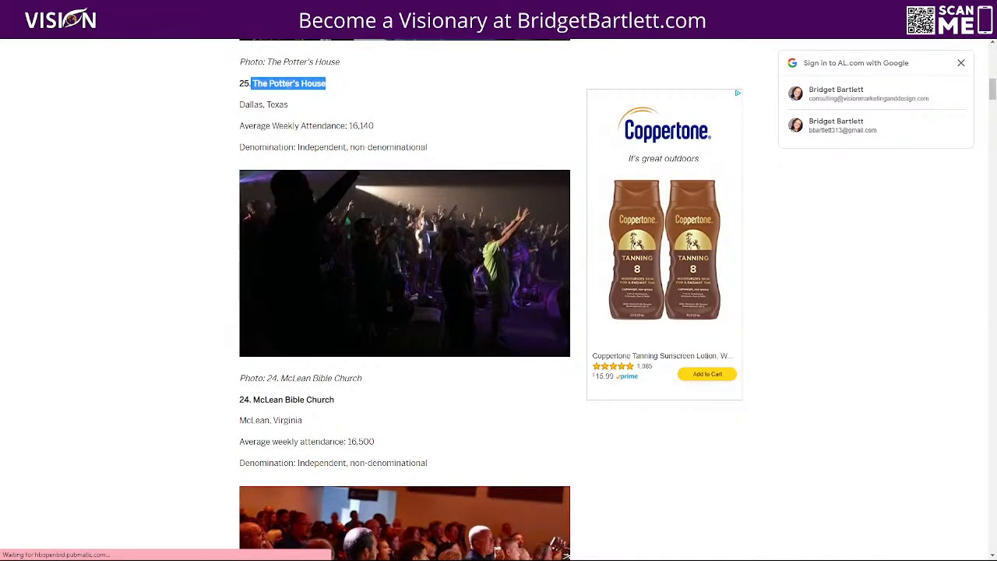
{"action": "right_click", "coordinate": [285, 83]}
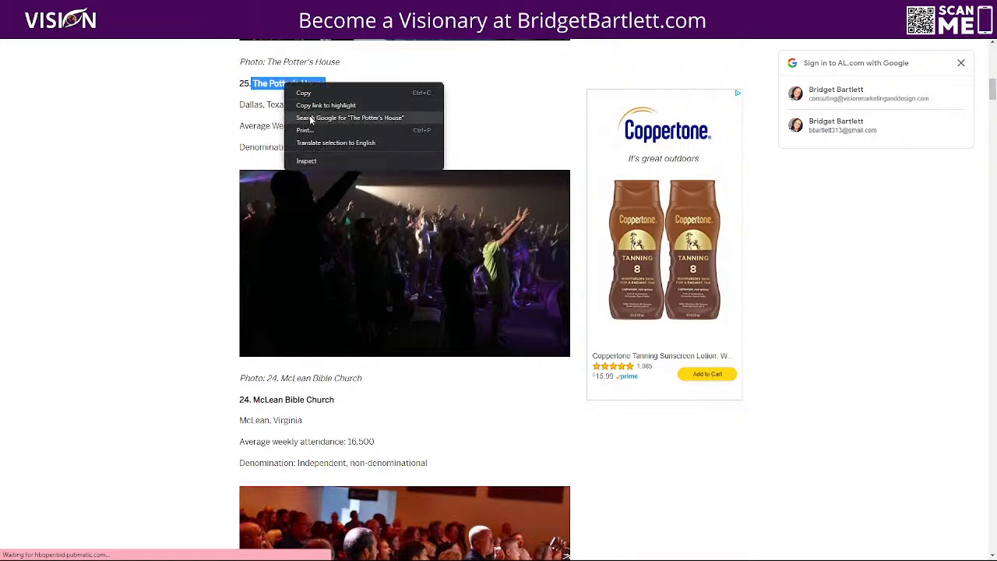
{"action": "left_click", "coordinate": [305, 116]}
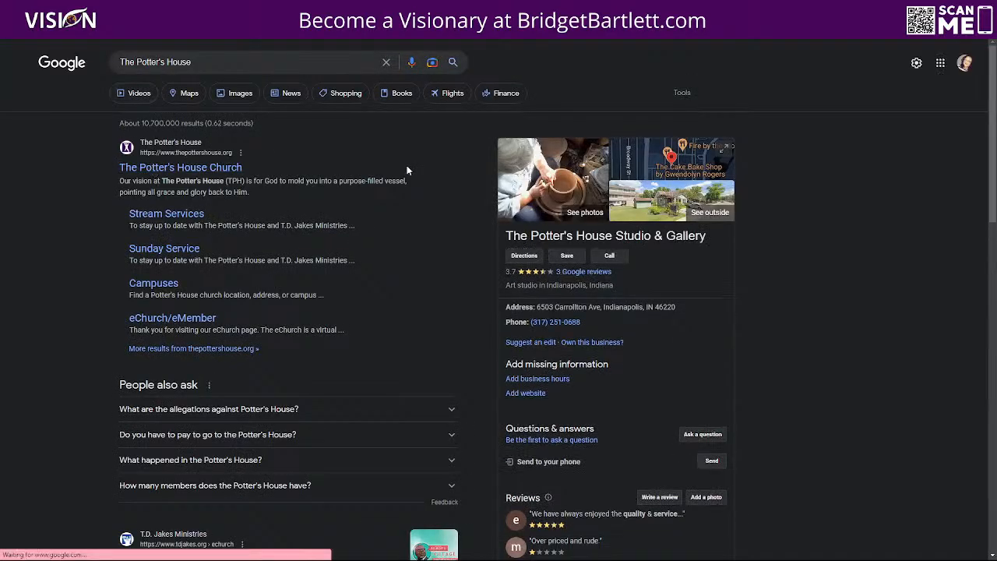
- Open The Potter's House Church website, dismiss the donation pop-up and advance through the homepage banner slides
{"action": "left_click", "coordinate": [209, 168]}
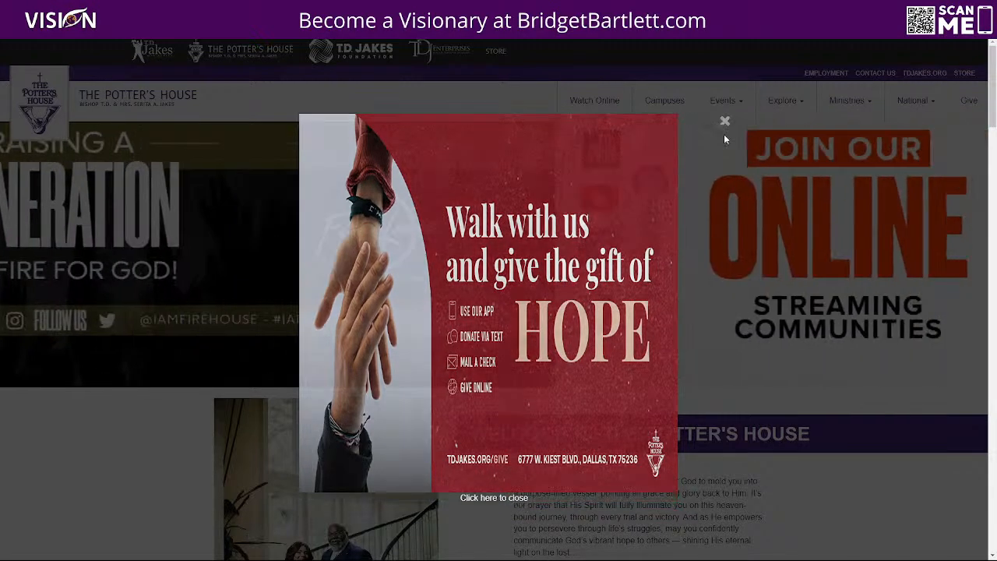
{"action": "left_click", "coordinate": [723, 135]}
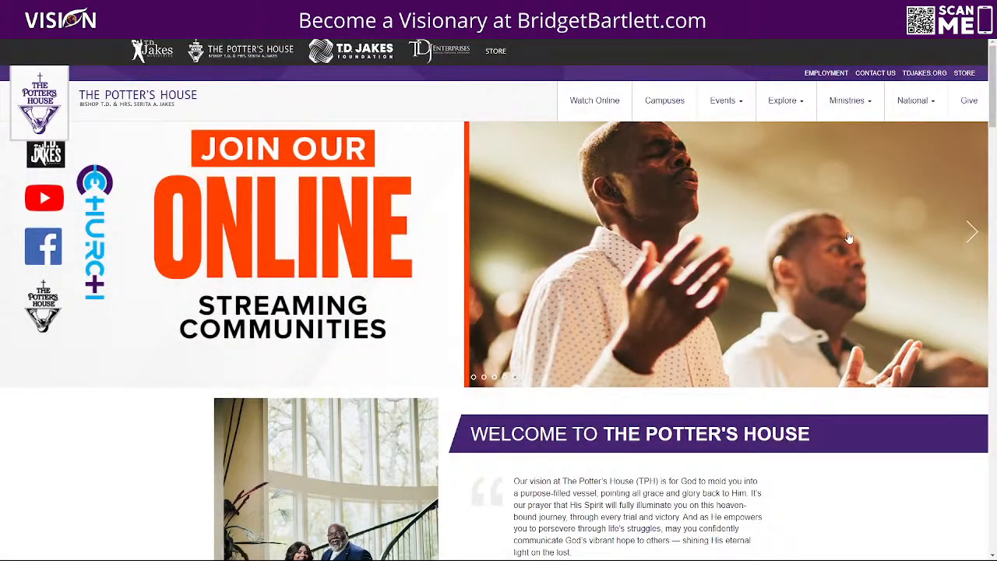
{"action": "left_click", "coordinate": [973, 234]}
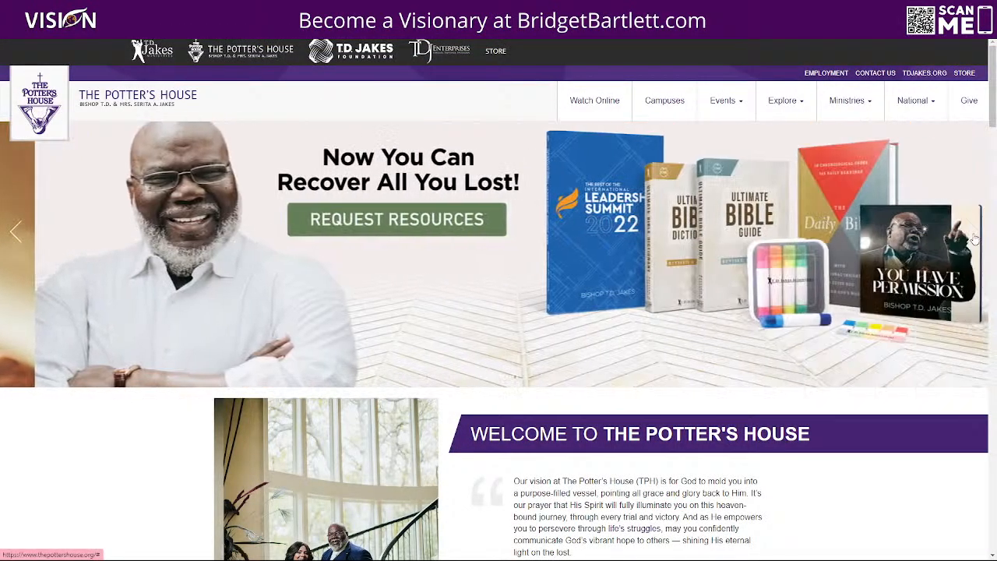
{"action": "left_click", "coordinate": [973, 234]}
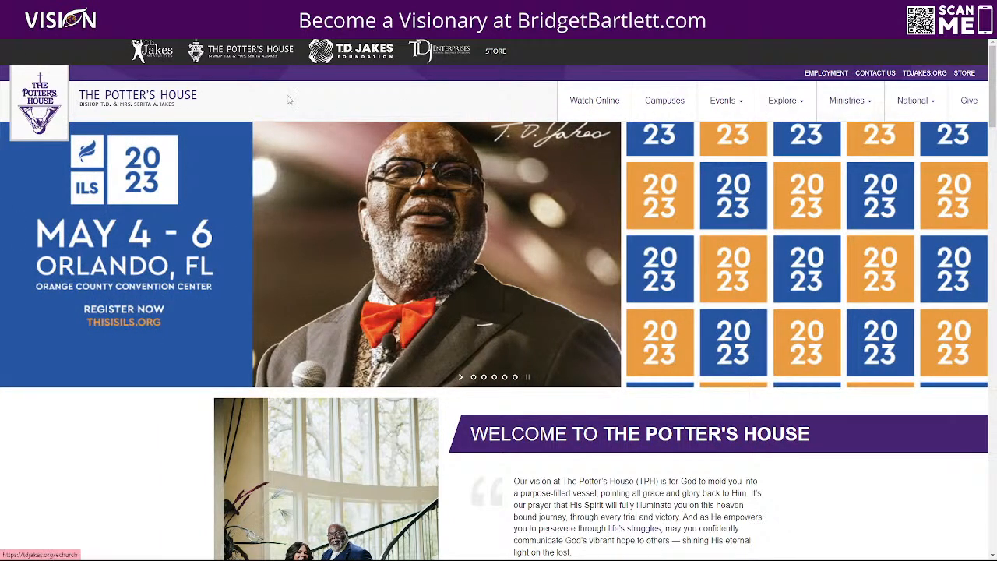
- Examine The Potter's House homepage sections, from the welcome message through What's New to the ministries grid
{"action": "scroll", "coordinate": [870, 524], "scroll_direction": "down", "scroll_amount": 5}
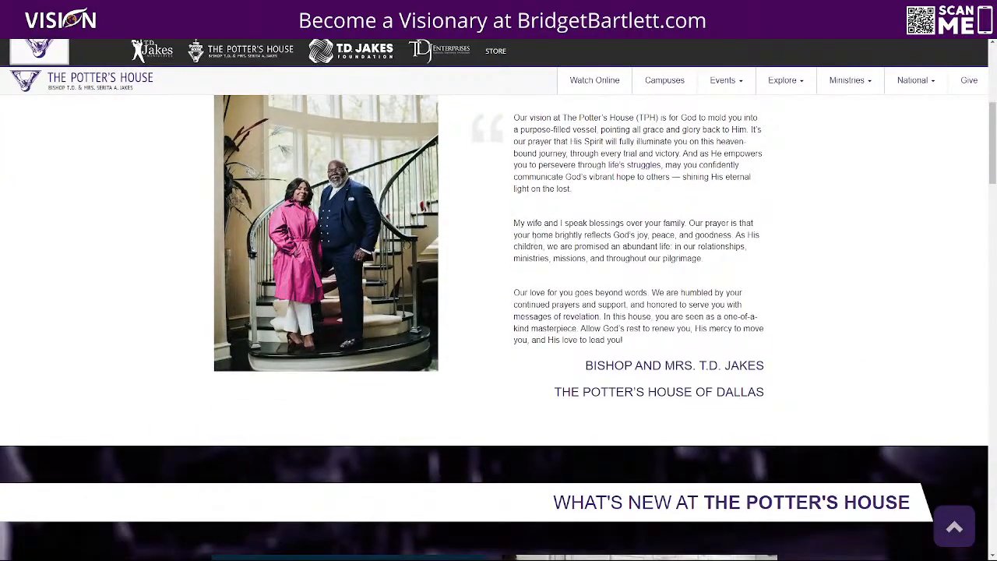
{"action": "scroll", "coordinate": [406, 183], "scroll_direction": "down", "scroll_amount": 1}
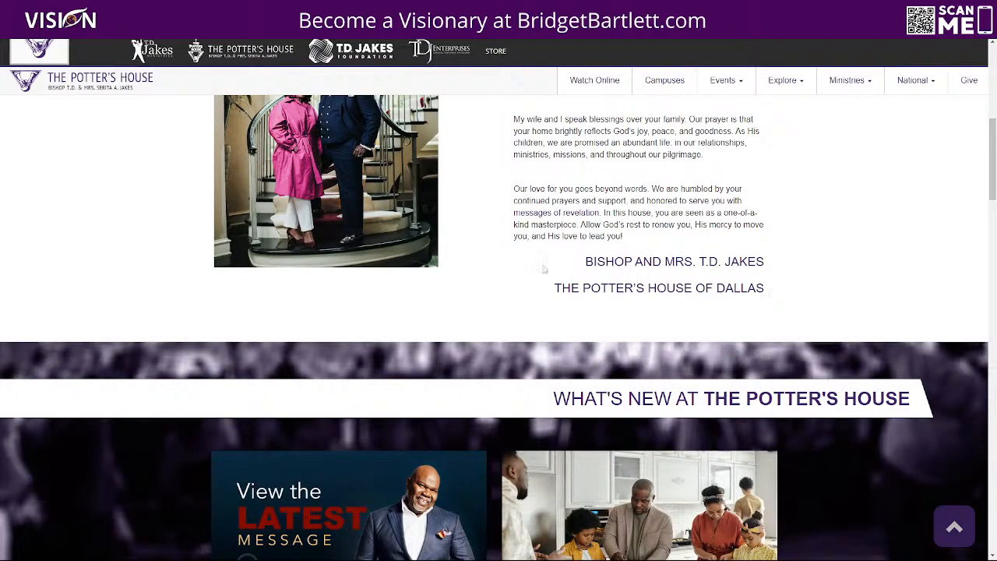
{"action": "scroll", "coordinate": [608, 269], "scroll_direction": "down", "scroll_amount": 2}
{"action": "scroll", "coordinate": [578, 415], "scroll_direction": "down", "scroll_amount": 4}
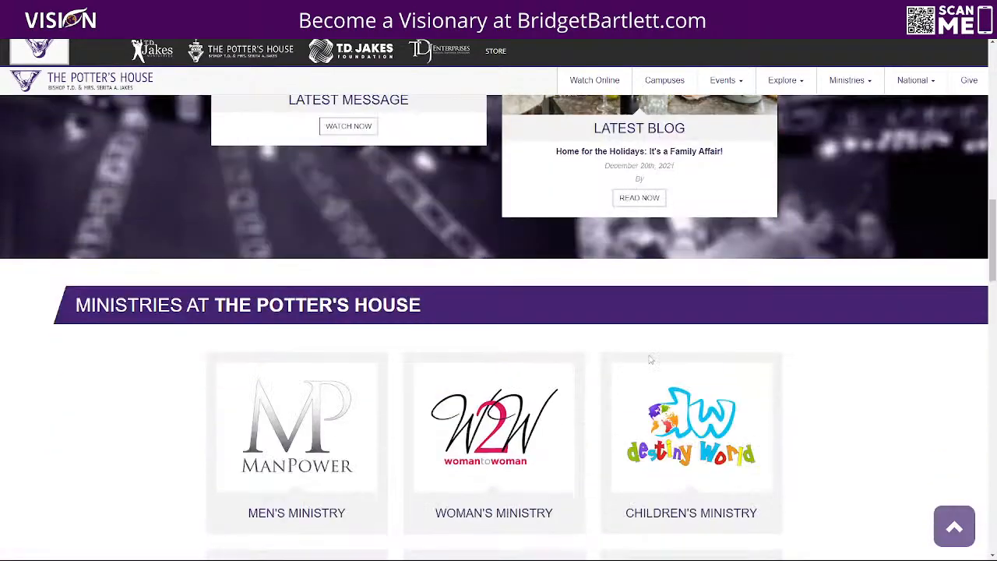
{"action": "scroll", "coordinate": [634, 372], "scroll_direction": "up", "scroll_amount": 3}
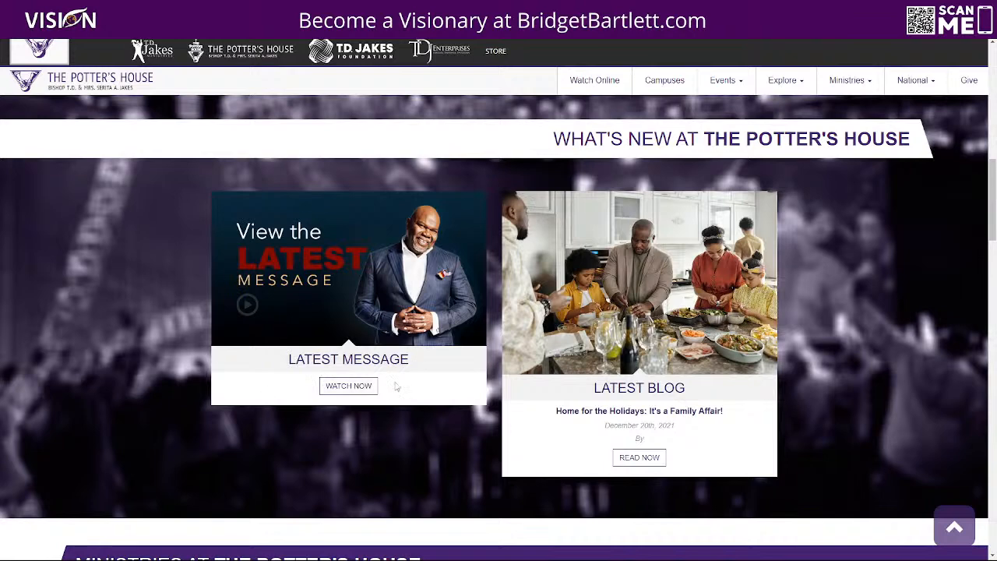
{"action": "scroll", "coordinate": [405, 436], "scroll_direction": "down", "scroll_amount": 3}
{"action": "scroll", "coordinate": [649, 412], "scroll_direction": "up", "scroll_amount": 1}
{"action": "scroll", "coordinate": [649, 412], "scroll_direction": "down", "scroll_amount": 3}
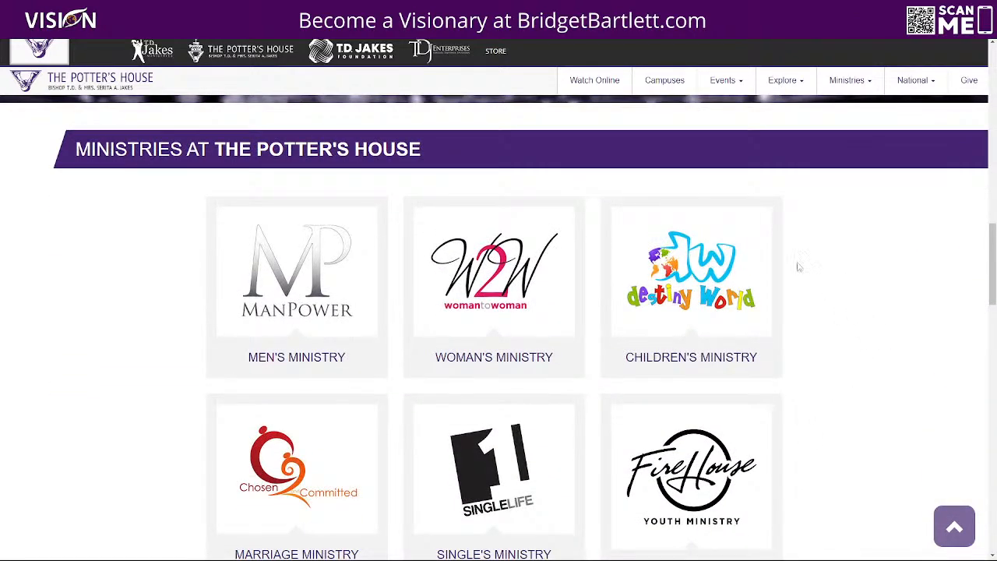
{"action": "scroll", "coordinate": [574, 340], "scroll_direction": "down", "scroll_amount": 3}
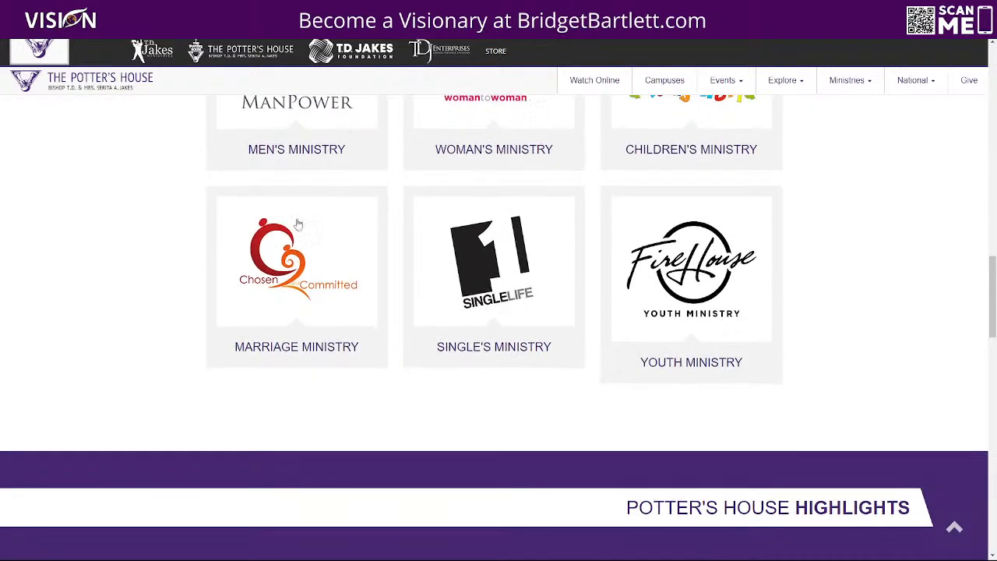
- Open the Men's Ministry page and review its mission statement, registration link, social feed and app download sections
{"action": "scroll", "coordinate": [374, 225], "scroll_direction": "up", "scroll_amount": 2}
{"action": "left_click", "coordinate": [308, 311]}
{"action": "scroll", "coordinate": [823, 292], "scroll_direction": "down", "scroll_amount": 8}
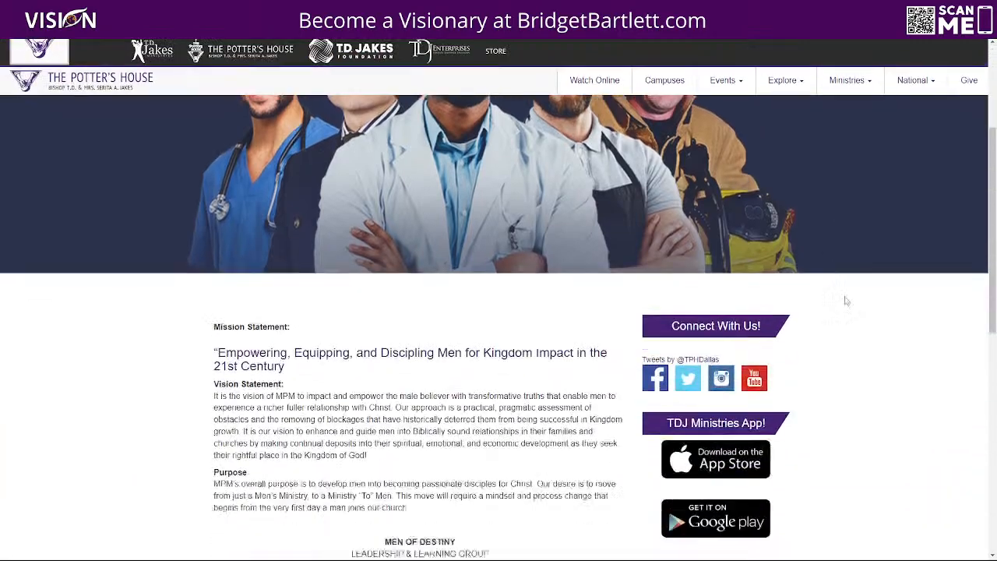
{"action": "scroll", "coordinate": [866, 317], "scroll_direction": "down", "scroll_amount": 1}
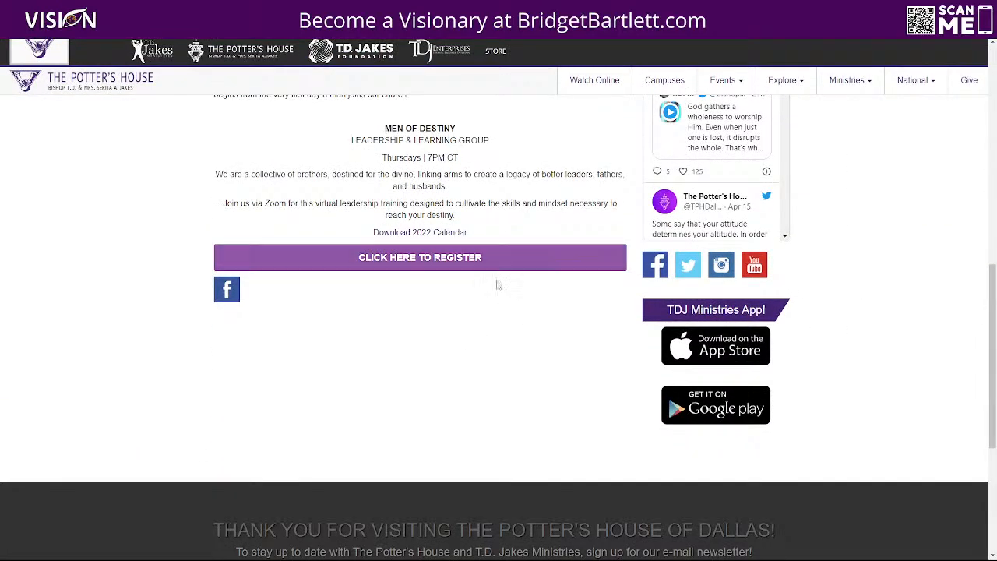
{"action": "scroll", "coordinate": [502, 343], "scroll_direction": "up", "scroll_amount": 3}
{"action": "scroll", "coordinate": [499, 336], "scroll_direction": "down", "scroll_amount": 1}
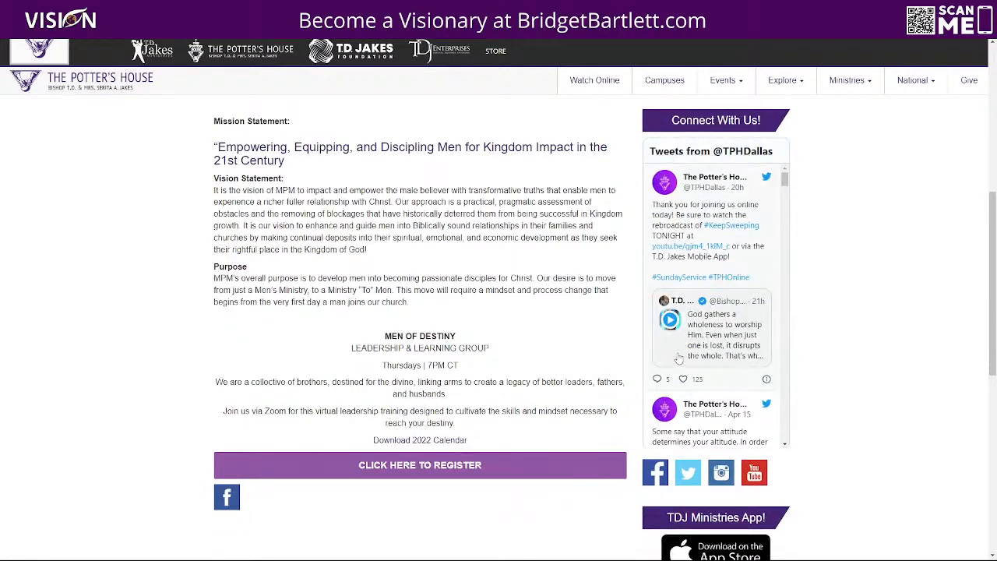
{"action": "scroll", "coordinate": [831, 474], "scroll_direction": "down", "scroll_amount": 1}
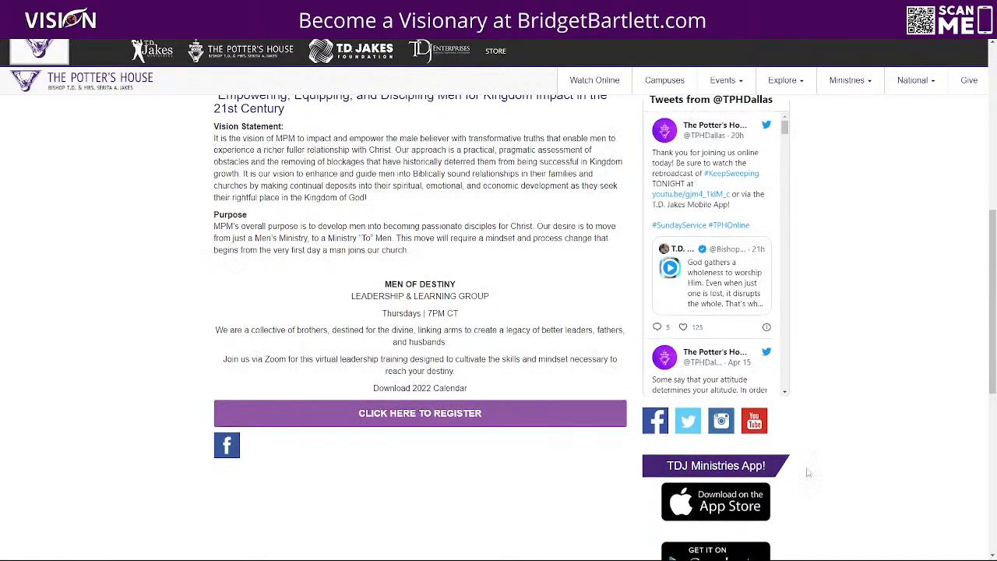
{"action": "scroll", "coordinate": [806, 477], "scroll_direction": "down", "scroll_amount": 1}
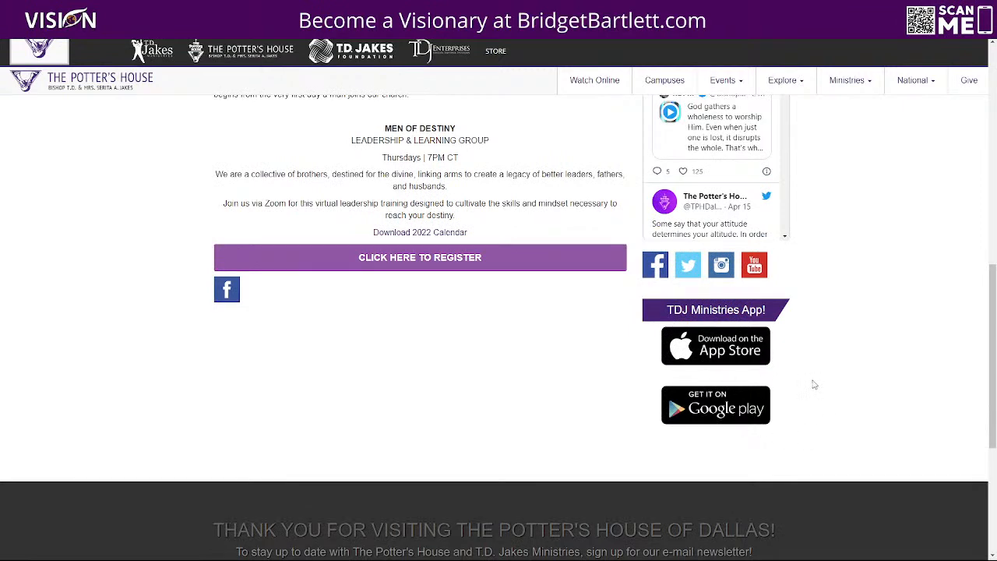
{"action": "scroll", "coordinate": [818, 386], "scroll_direction": "down", "scroll_amount": 4}
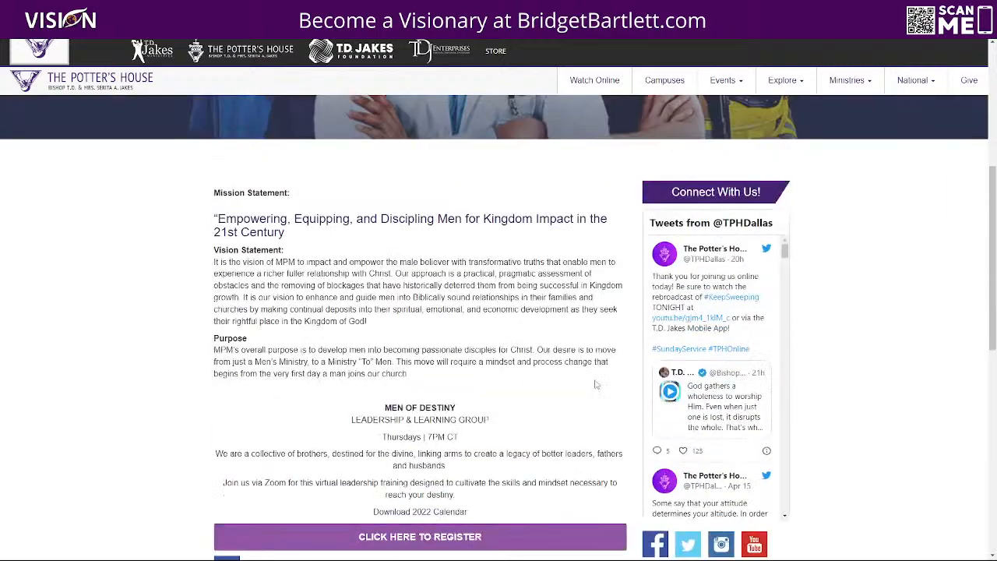
{"action": "scroll", "coordinate": [598, 370], "scroll_direction": "up", "scroll_amount": 5}
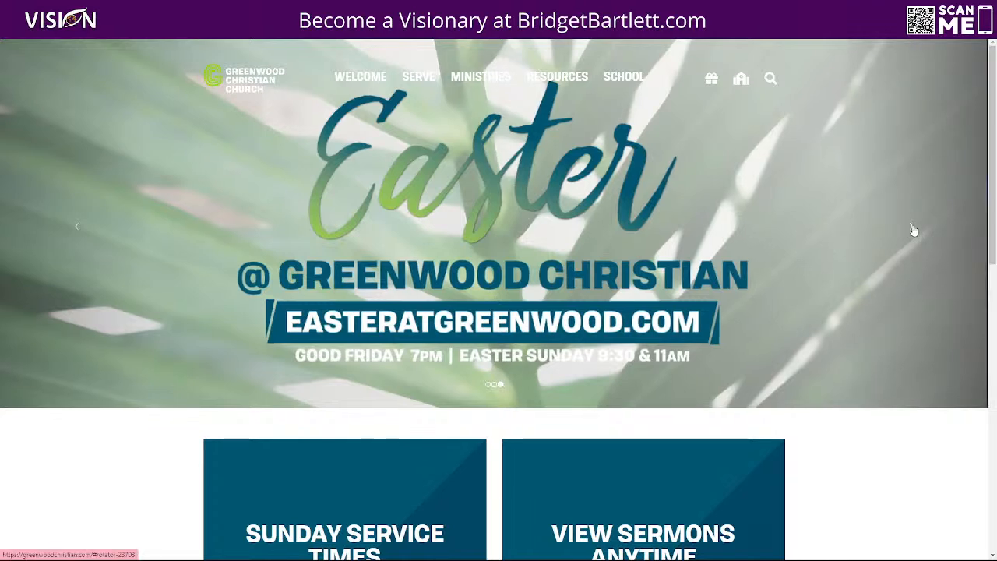
- Advance through the banner slides on the Greenwood Christian Church homepage
{"action": "left_click", "coordinate": [914, 230]}
{"action": "left_click", "coordinate": [913, 230]}
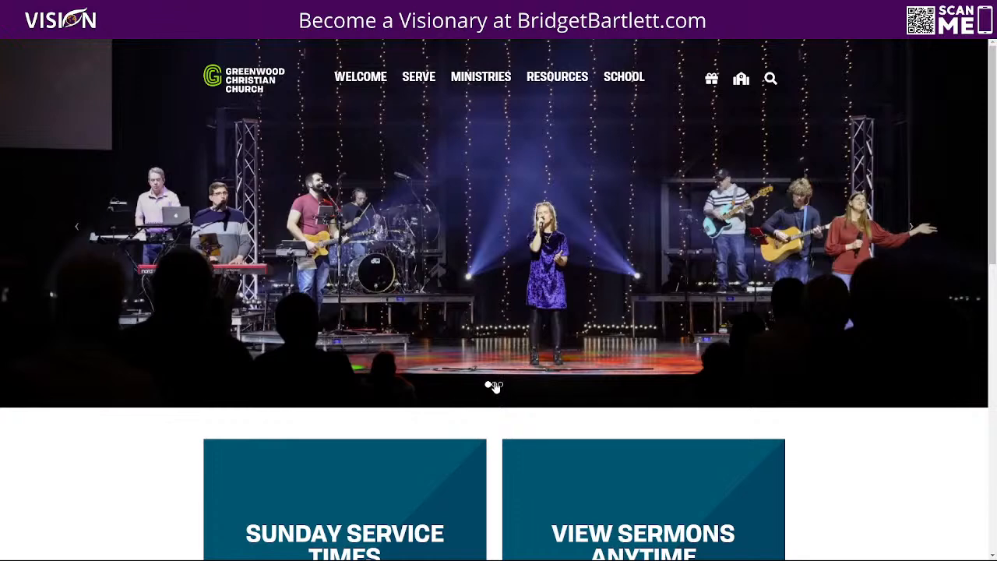
- Advance through the remaining Greenwood Christian Church banner slides and examine the service times, sermons and Get Connected sections
{"action": "left_click", "coordinate": [495, 385]}
{"action": "left_click", "coordinate": [501, 385]}
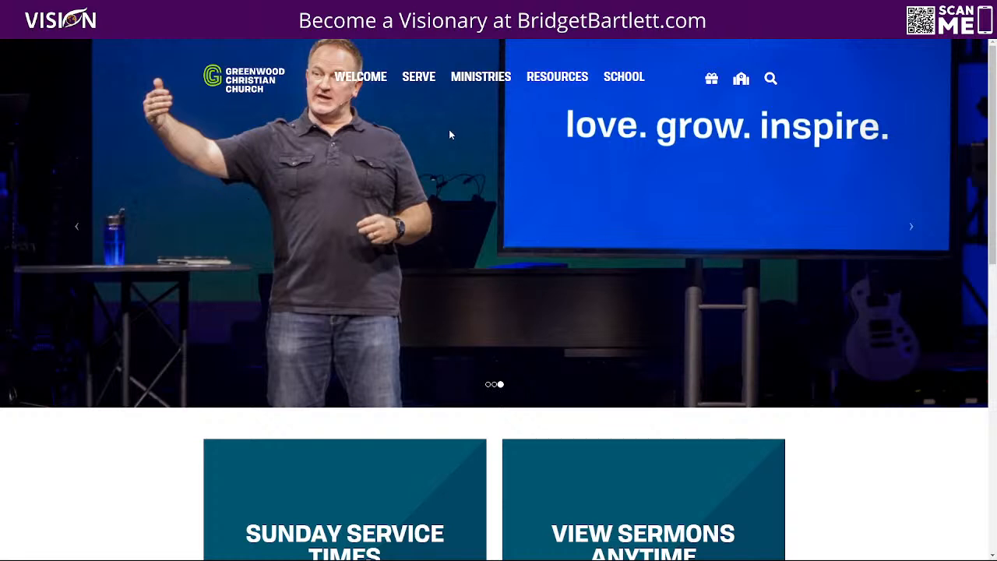
{"action": "scroll", "coordinate": [868, 444], "scroll_direction": "down", "scroll_amount": 2}
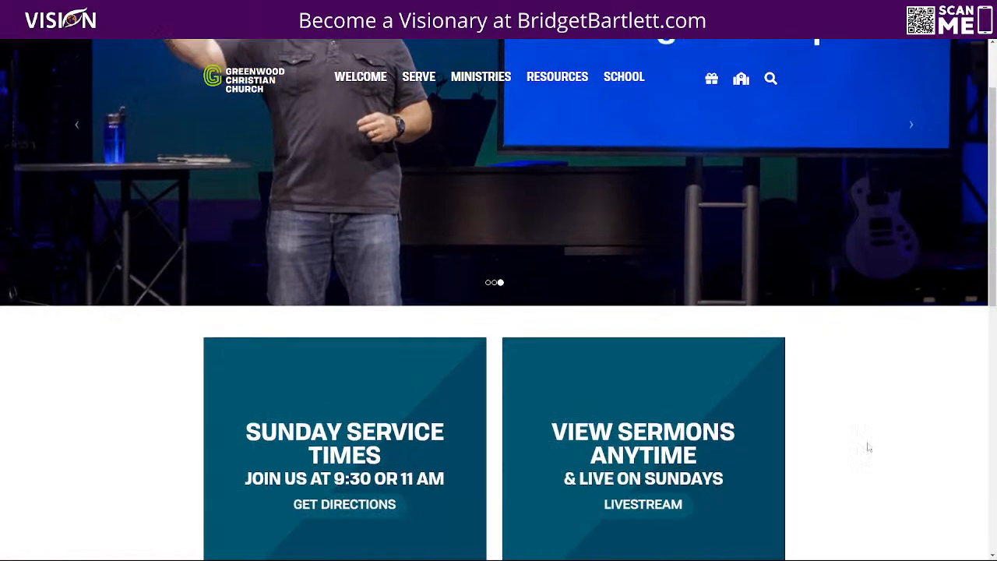
{"action": "scroll", "coordinate": [734, 113], "scroll_direction": "down", "scroll_amount": 3}
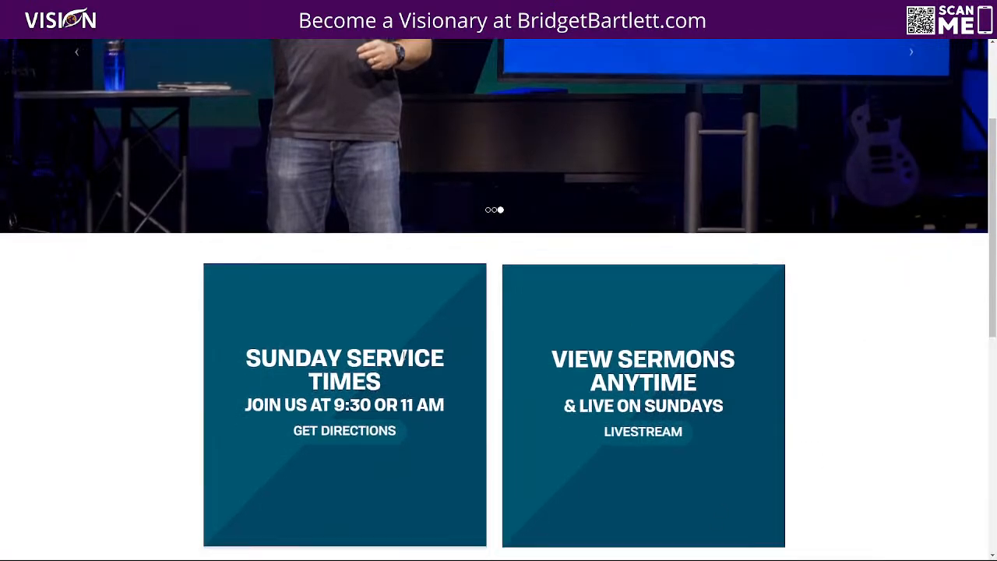
{"action": "scroll", "coordinate": [810, 278], "scroll_direction": "down", "scroll_amount": 3}
{"action": "scroll", "coordinate": [539, 218], "scroll_direction": "up", "scroll_amount": 1}
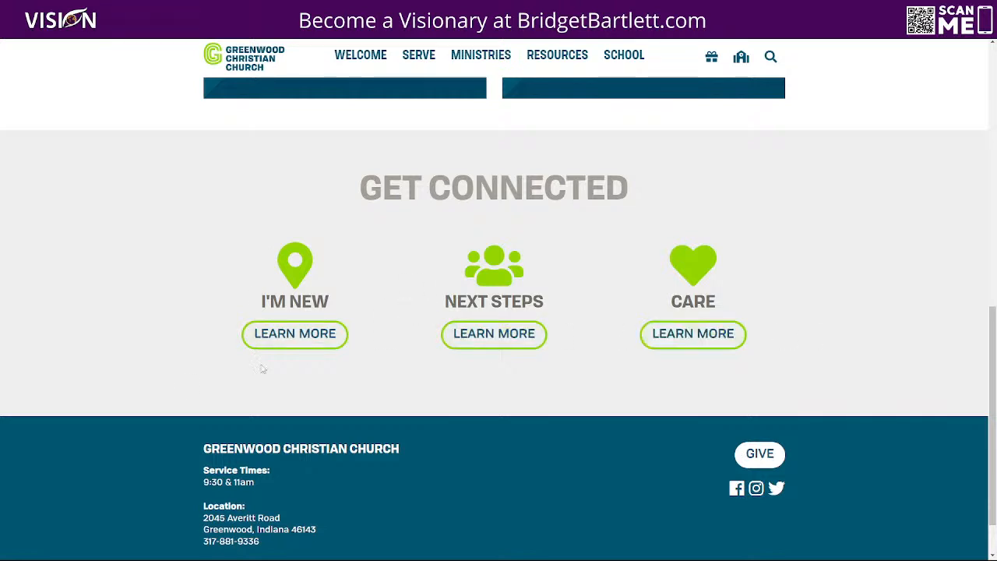
- Open the church's footer location in Google Maps, then return to the Greenwood Christian Church homepage
{"action": "scroll", "coordinate": [499, 311], "scroll_direction": "down", "scroll_amount": 1}
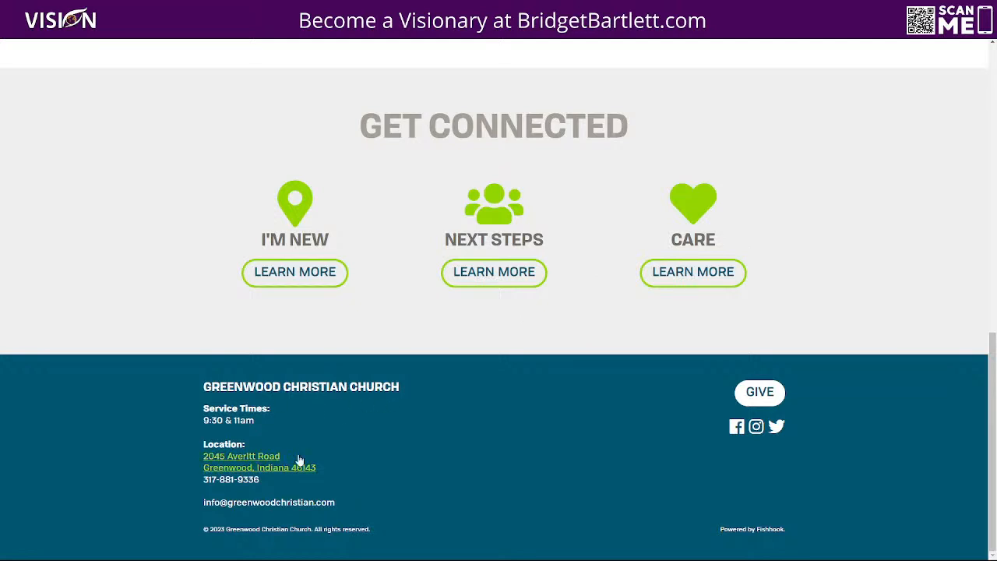
{"action": "left_click", "coordinate": [243, 462]}
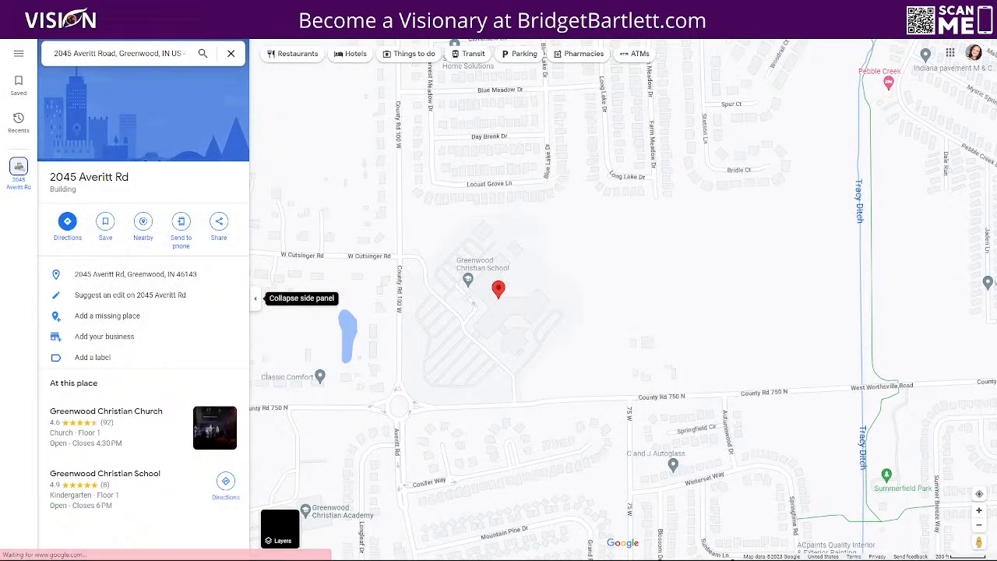
{"action": "left_click", "coordinate": [548, 10]}
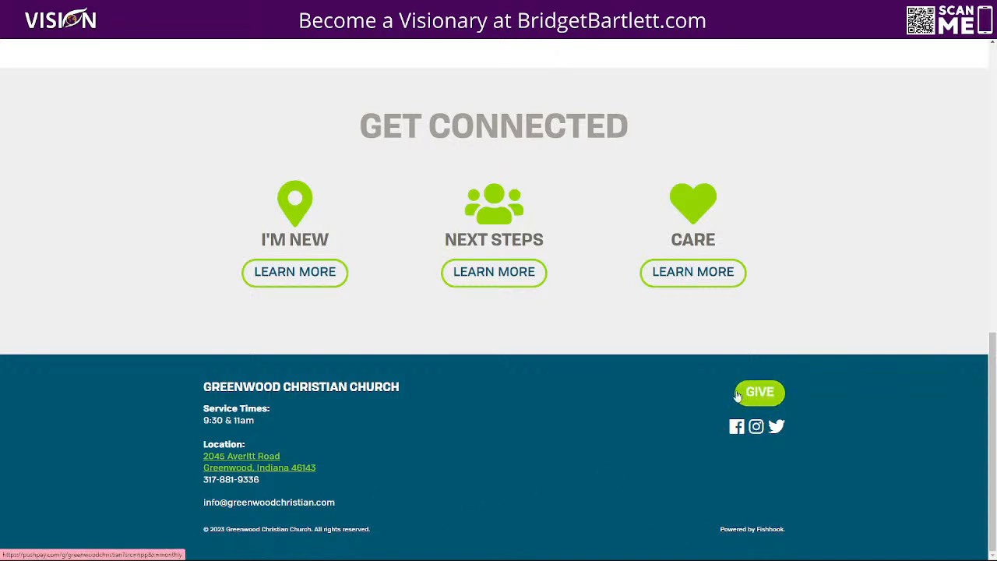
- Review the navigation choices under Welcome, Serve, Ministries and Resources, then look over the homepage's service times and sermons tiles
{"action": "scroll", "coordinate": [754, 396], "scroll_direction": "up", "scroll_amount": 15}
{"action": "mouse_move", "coordinate": [345, 78]}
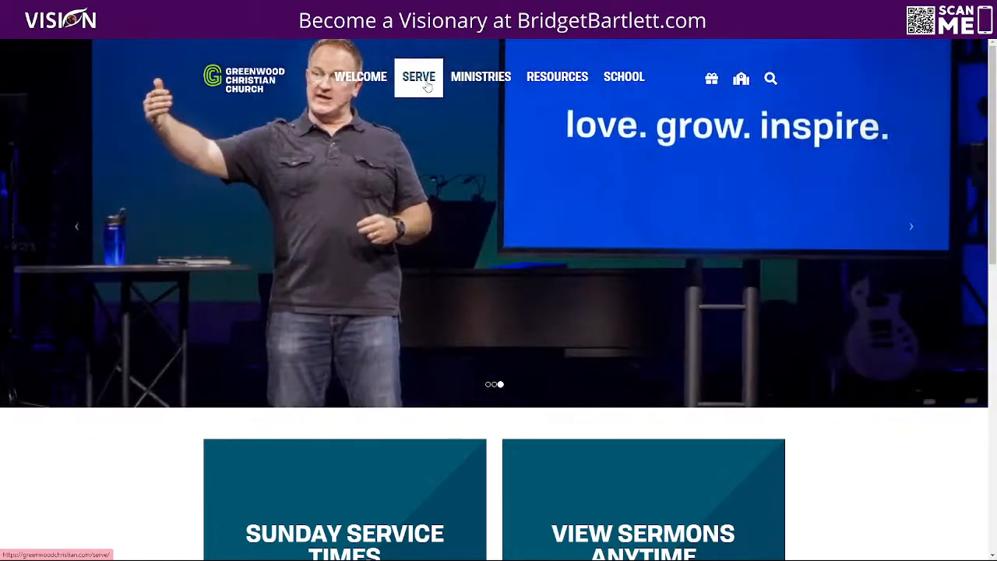
{"action": "mouse_move", "coordinate": [477, 84]}
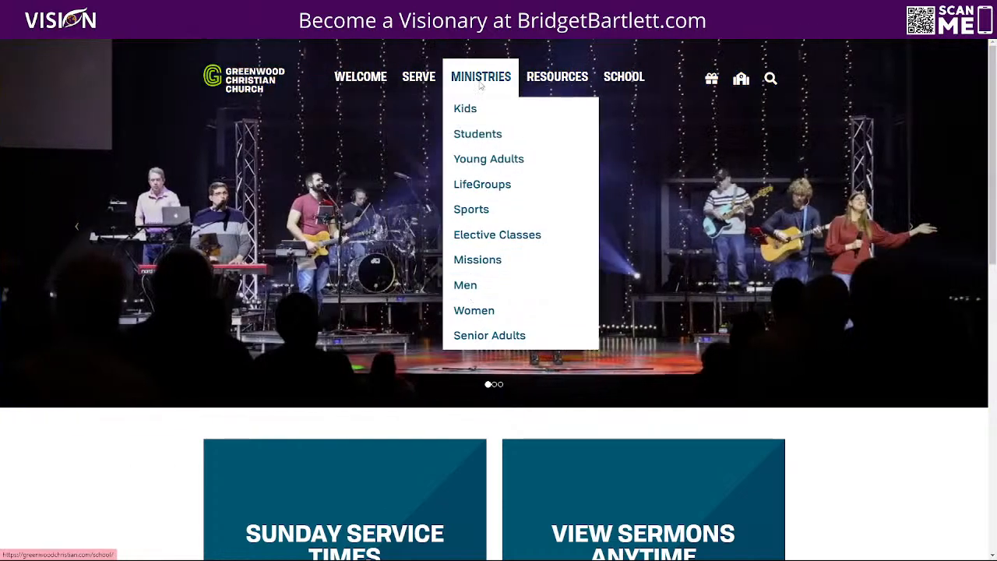
{"action": "mouse_move", "coordinate": [559, 74]}
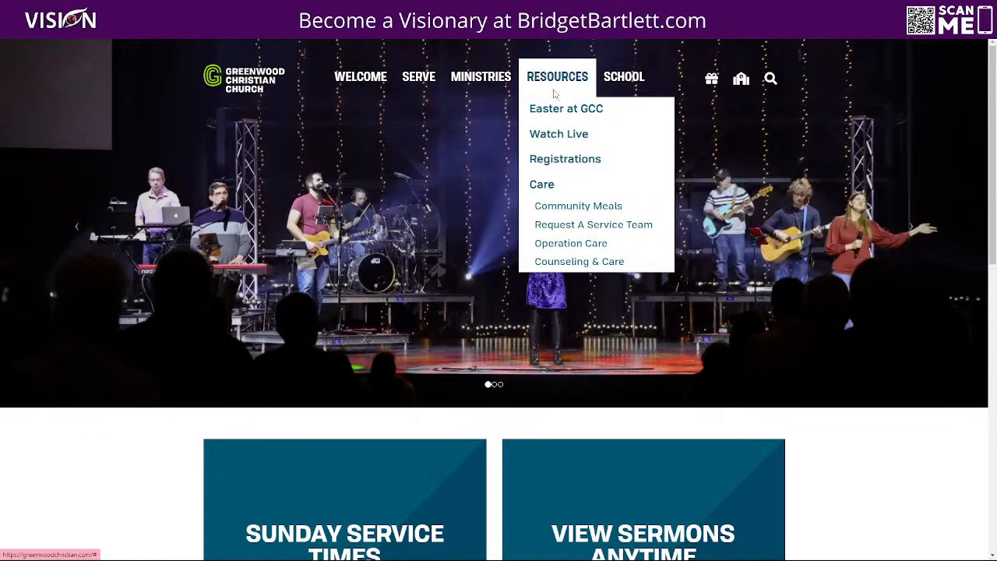
{"action": "mouse_move", "coordinate": [367, 94]}
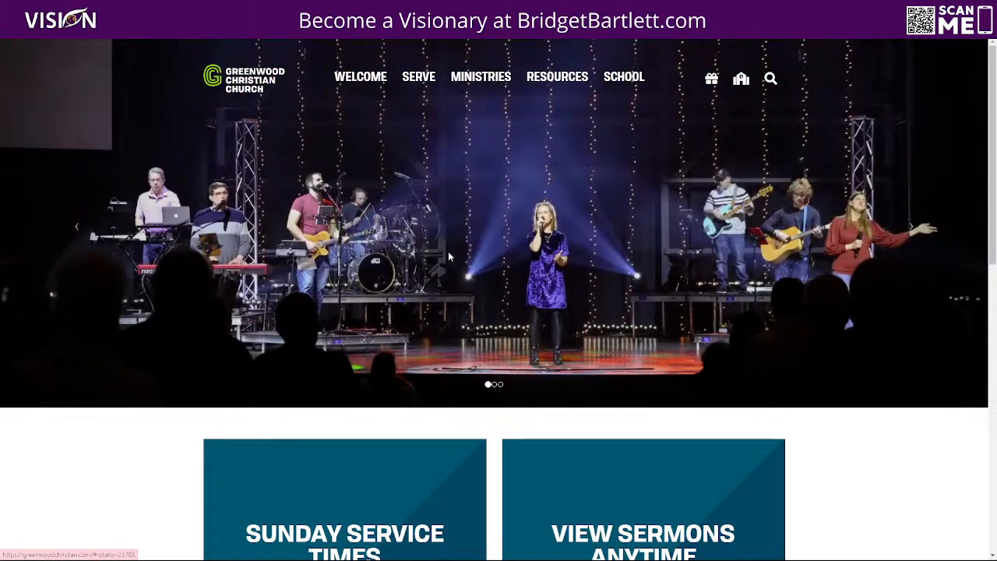
{"action": "scroll", "coordinate": [367, 218], "scroll_direction": "down", "scroll_amount": 5}
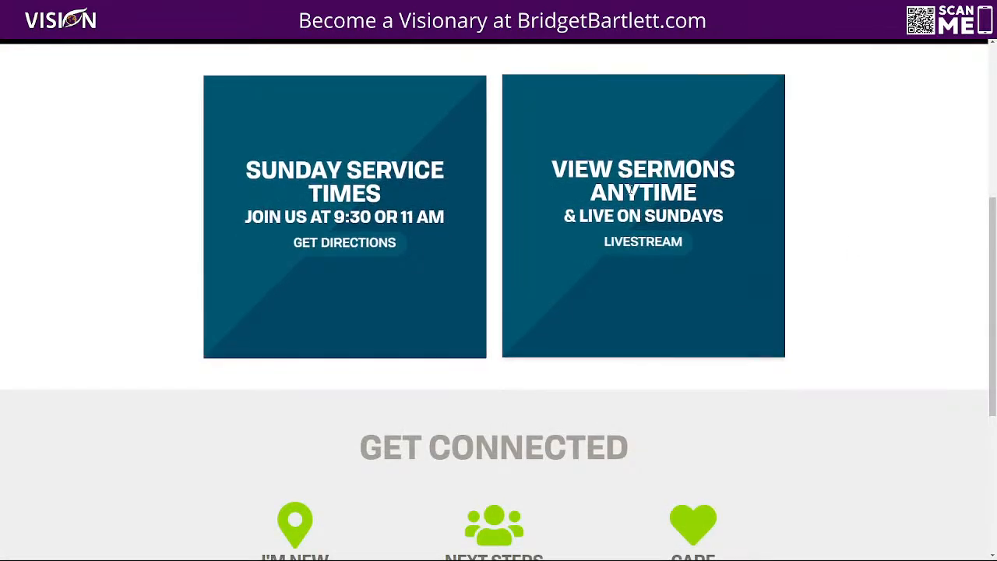
{"action": "scroll", "coordinate": [916, 330], "scroll_direction": "down", "scroll_amount": 4}
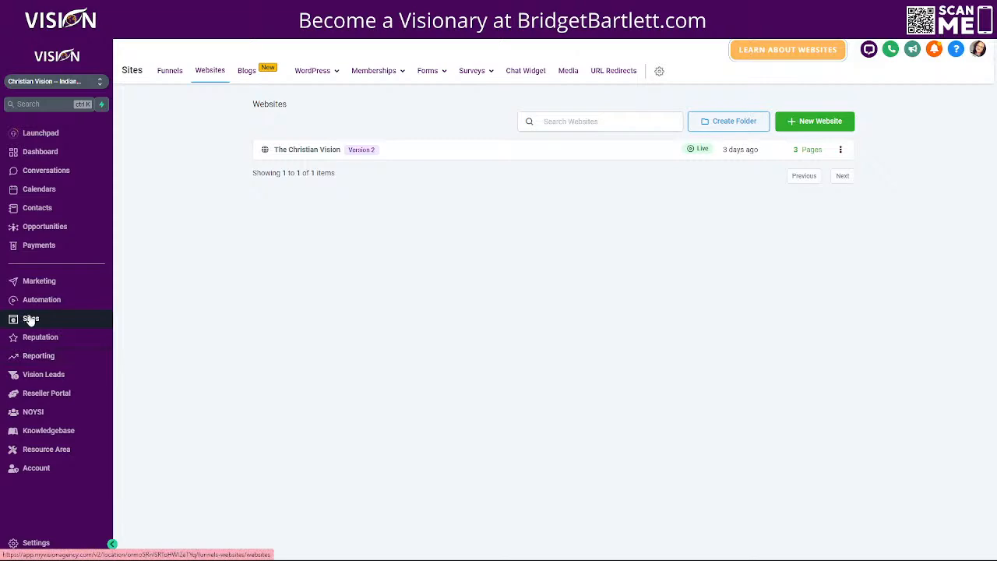
- Start a new website from the Template Library and browse the prebuilt website templates
{"action": "left_click", "coordinate": [811, 121]}
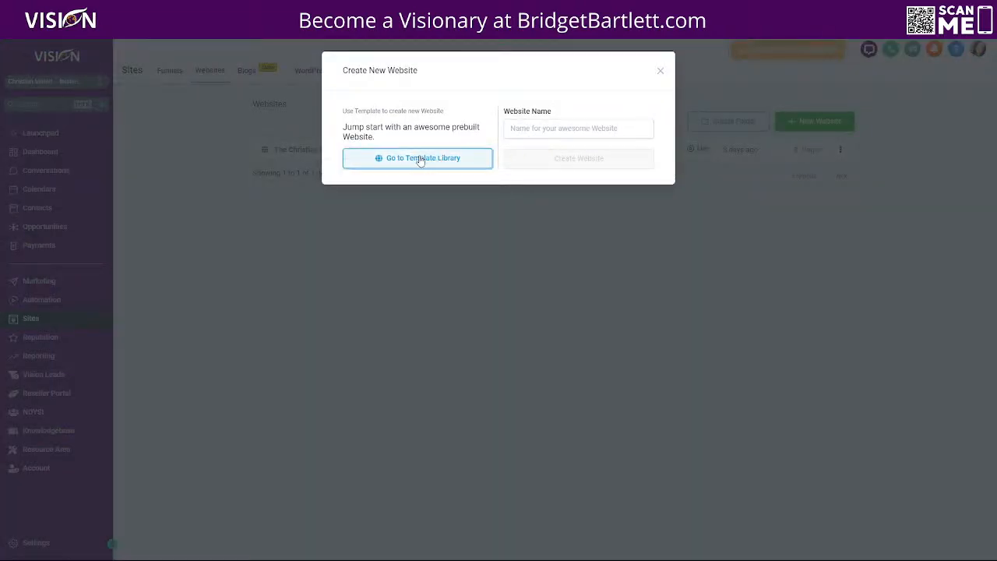
{"action": "left_click", "coordinate": [419, 159]}
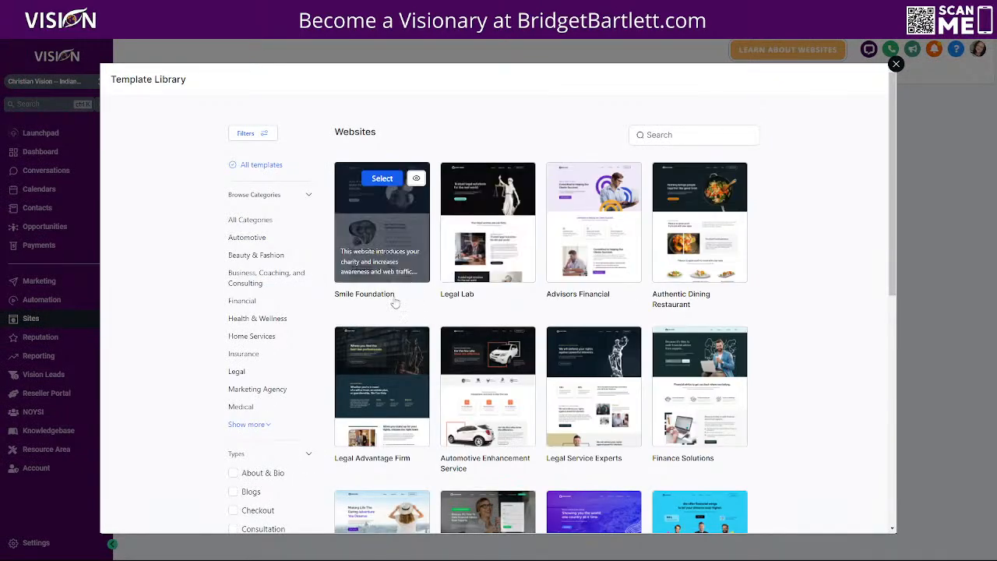
{"action": "scroll", "coordinate": [834, 434], "scroll_direction": "down", "scroll_amount": 4}
{"action": "scroll", "coordinate": [832, 434], "scroll_direction": "down", "scroll_amount": 1}
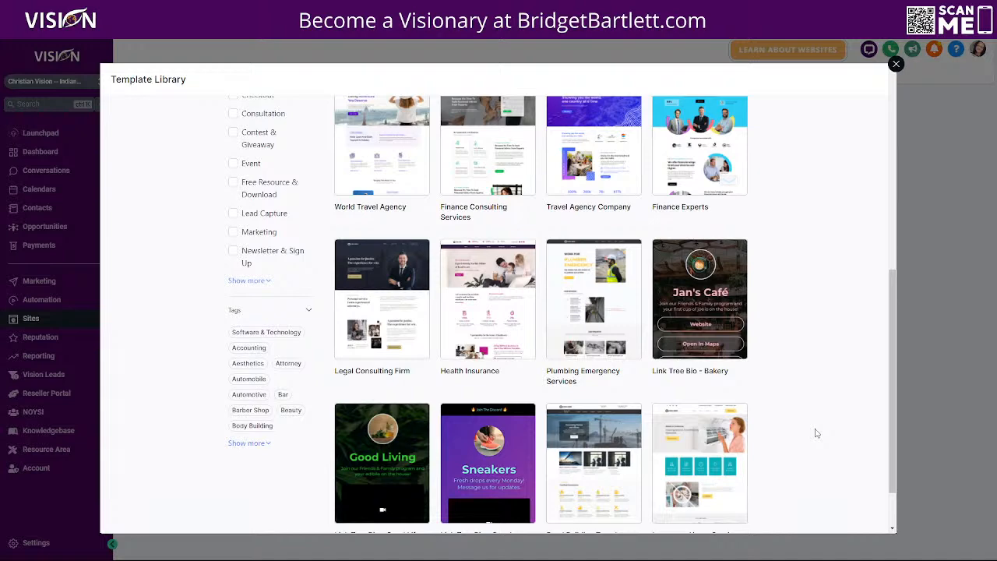
- Search the website templates for "non", then replace the search term with "chur"
{"action": "scroll", "coordinate": [817, 433], "scroll_direction": "up", "scroll_amount": 6}
{"action": "left_click", "coordinate": [668, 136]}
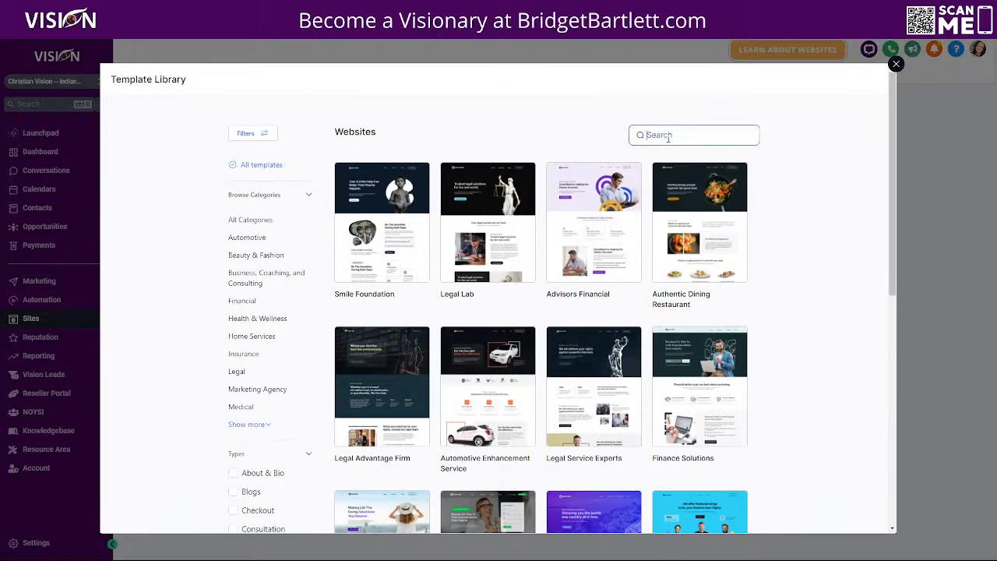
{"action": "type", "text": "non"}
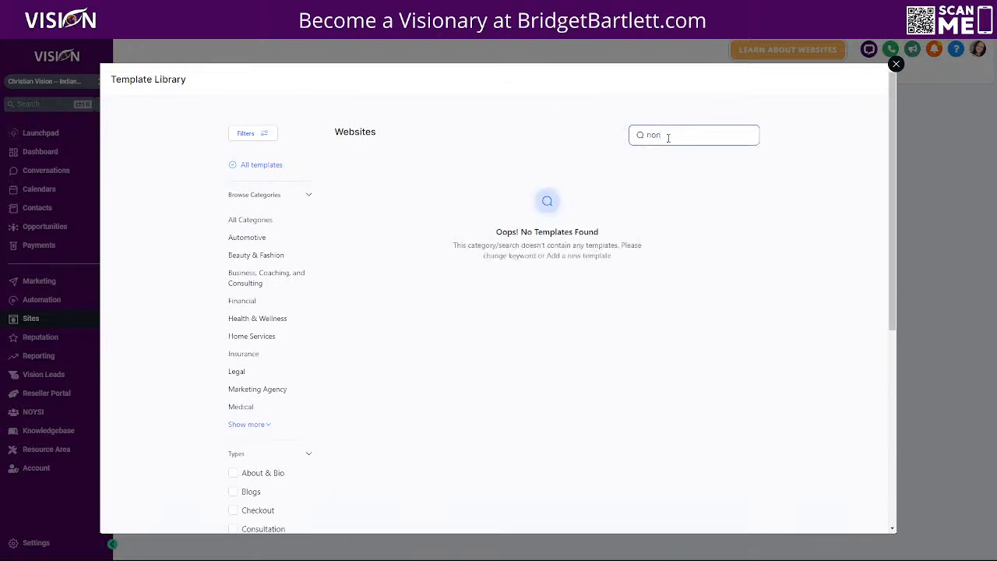
{"action": "key", "text": "BackSpace"}
{"action": "key", "text": "BackSpace"}
{"action": "key", "text": "BackSpace"}
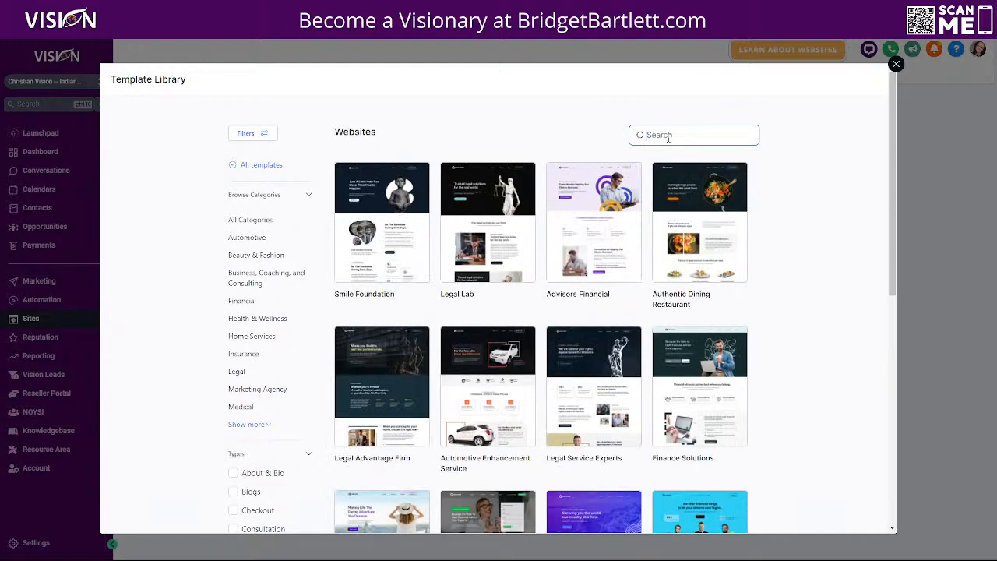
{"action": "type", "text": "cari"}
{"action": "key", "text": "BackSpace"}
{"action": "key", "text": "BackSpace"}
{"action": "key", "text": "BackSpace"}
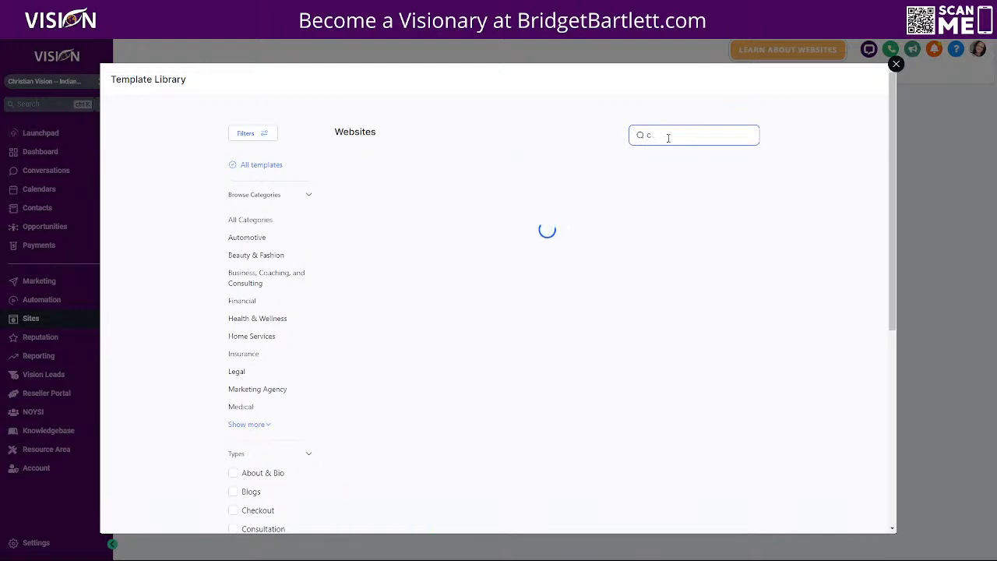
{"action": "type", "text": "hur"}
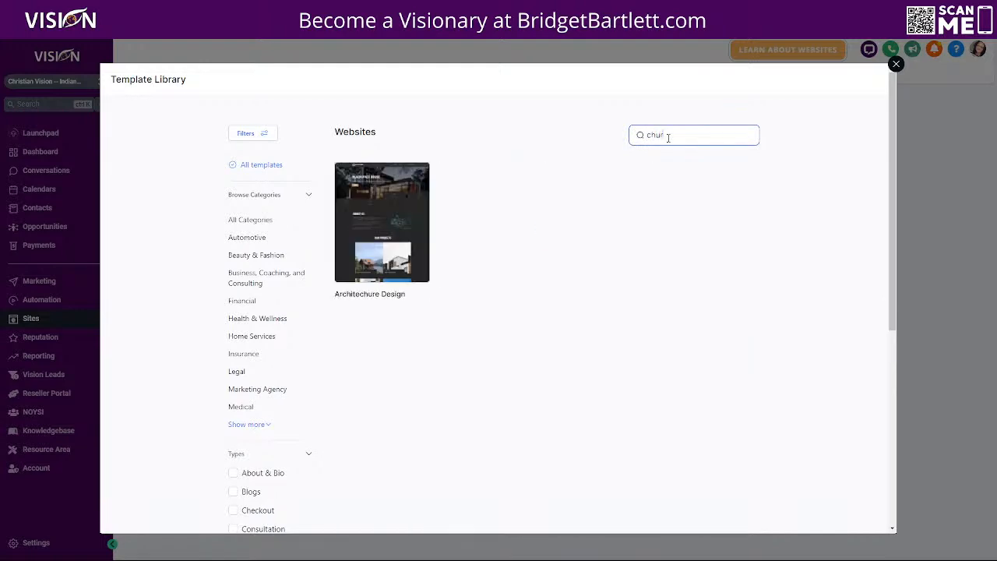
- Clear the template search, expand the full category list and close the Template Library without choosing a template
{"action": "left_click_drag", "start_coordinate": [667, 137], "coordinate": [638, 127]}
{"action": "key", "text": "BackSpace"}
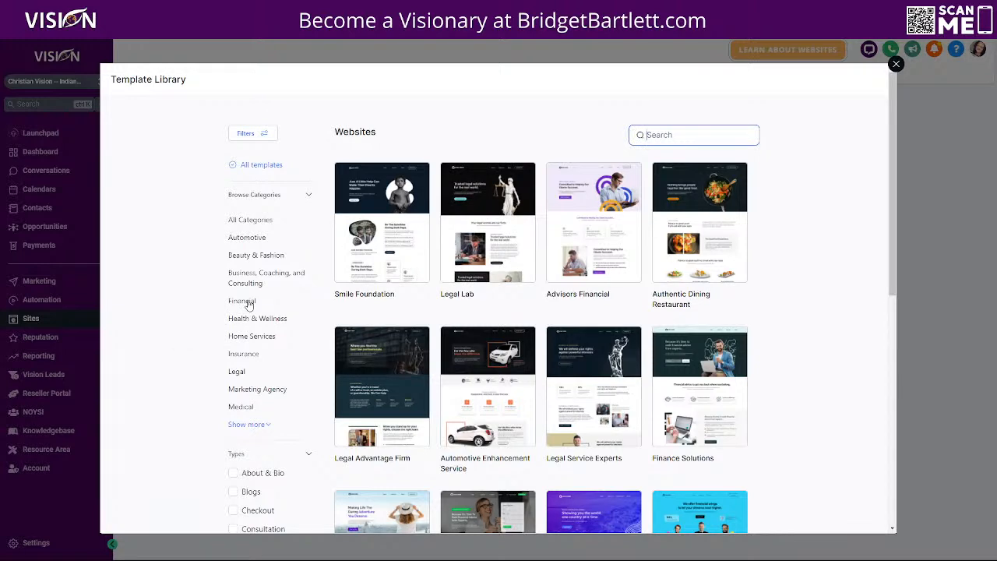
{"action": "left_click", "coordinate": [253, 425]}
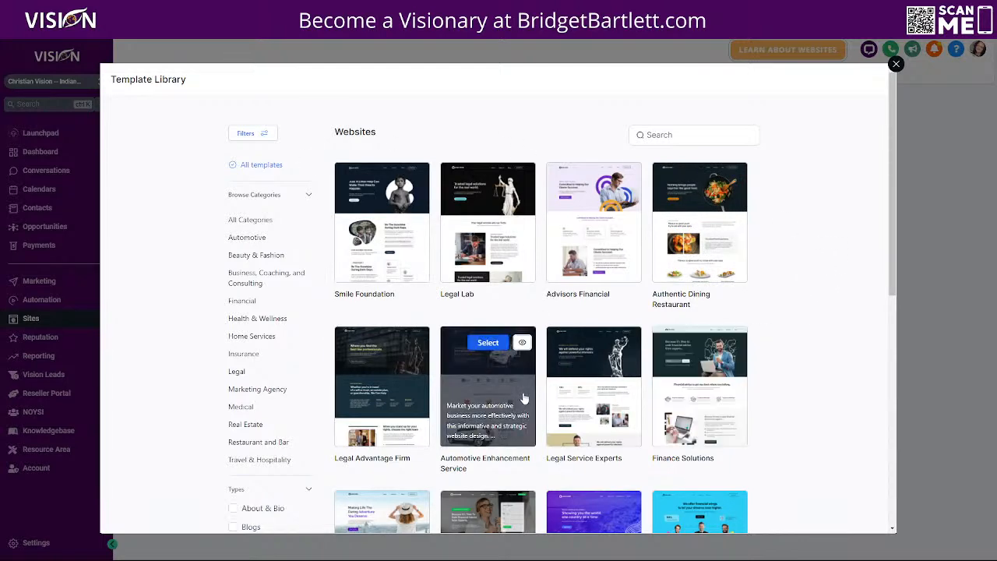
{"action": "left_click", "coordinate": [897, 64]}
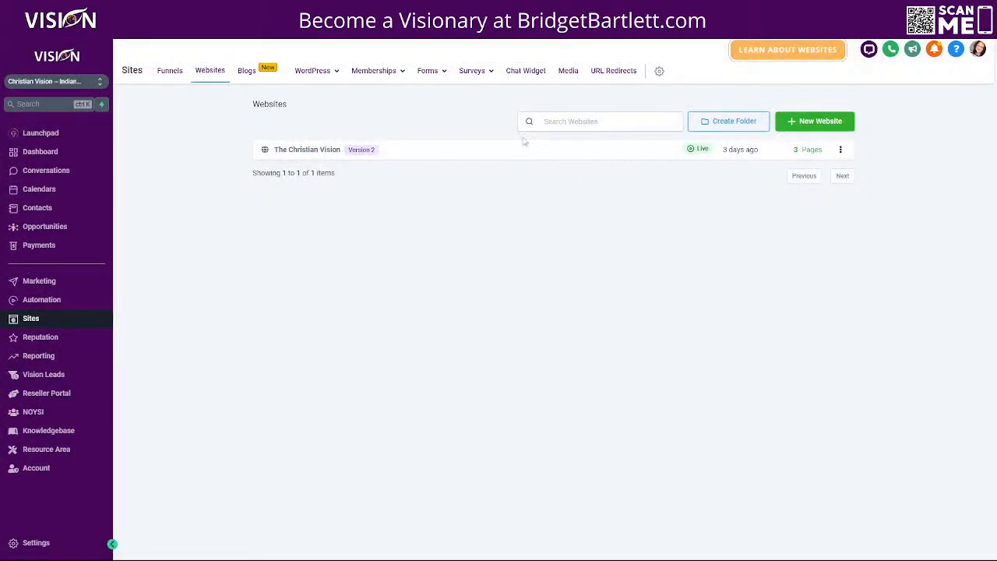
- Create a new website named Church without using a template
{"action": "left_click", "coordinate": [815, 121]}
{"action": "left_click", "coordinate": [600, 128]}
{"action": "type", "text": "C"}
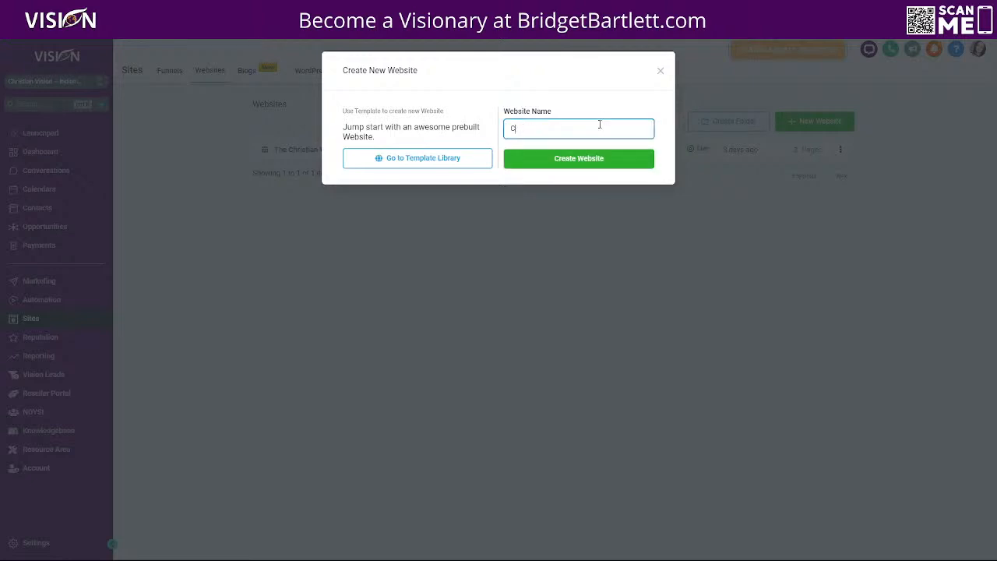
{"action": "type", "text": "Hurc h"}
{"action": "key", "text": "BackSpace"}
{"action": "key", "text": "BackSpace"}
{"action": "left_click", "coordinate": [577, 158]}
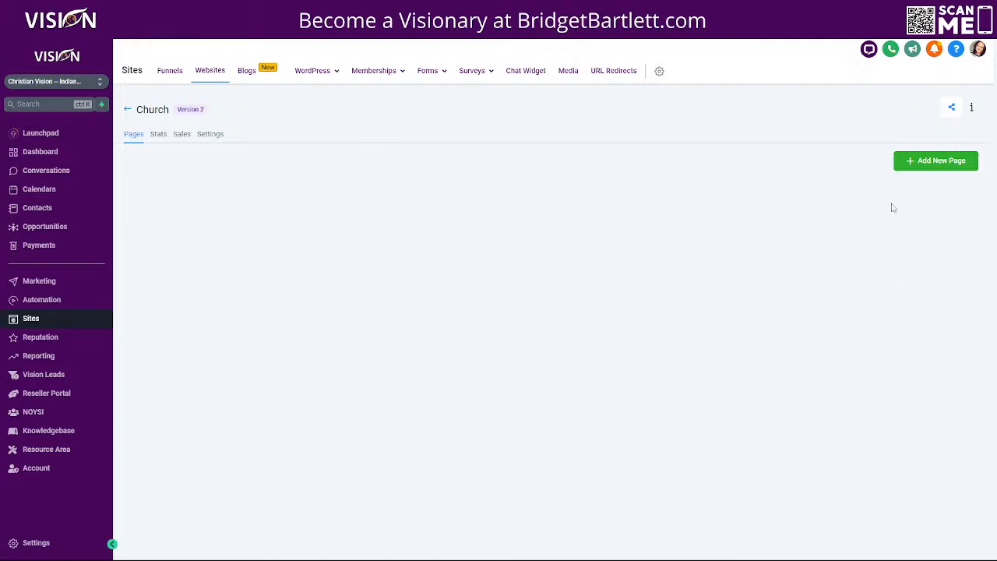
- Add a new page named Home with the path /home to the Church website
{"action": "left_click", "coordinate": [935, 161]}
{"action": "left_click", "coordinate": [427, 127]}
{"action": "type", "text": "Home"}
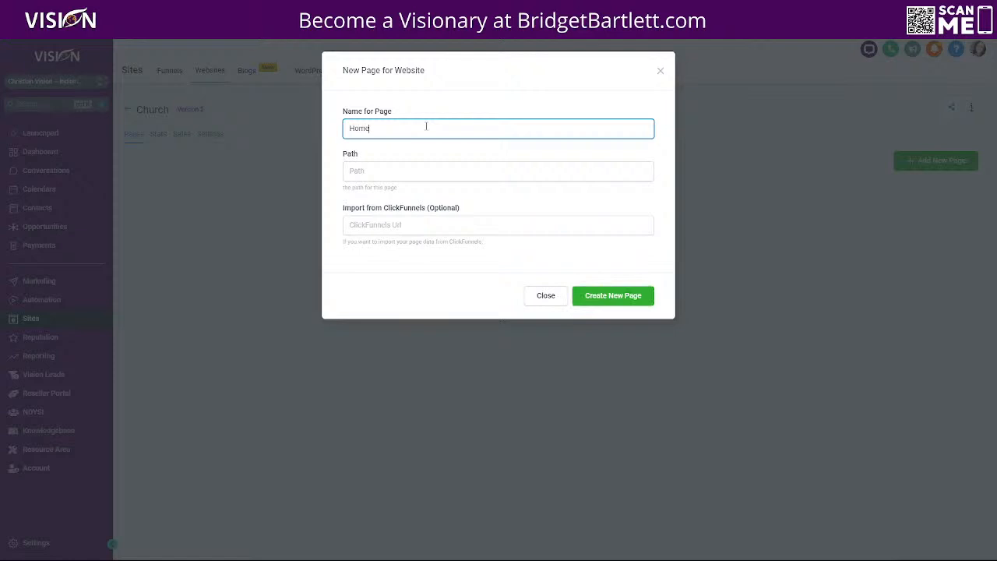
{"action": "left_click", "coordinate": [427, 164]}
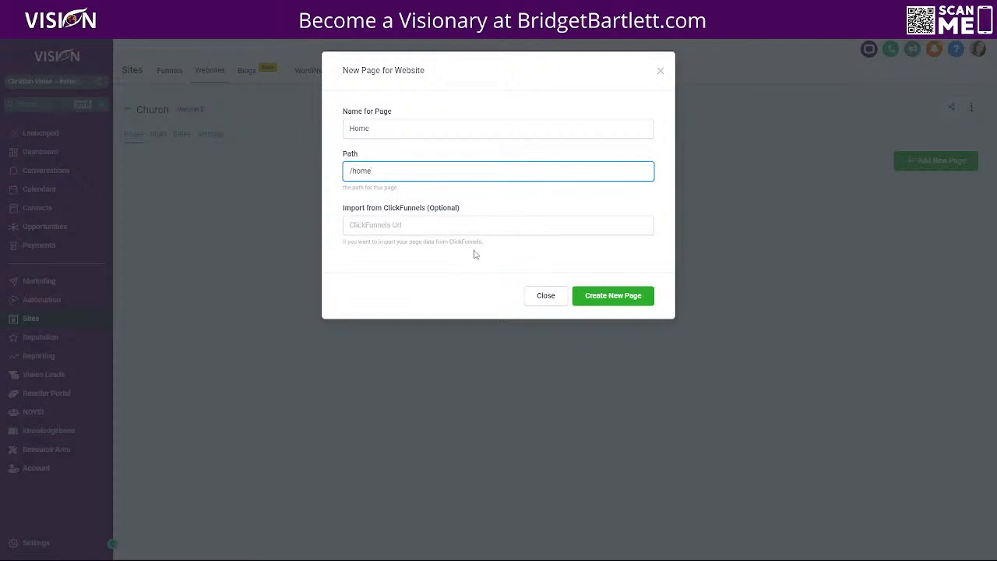
{"action": "left_click", "coordinate": [613, 296]}
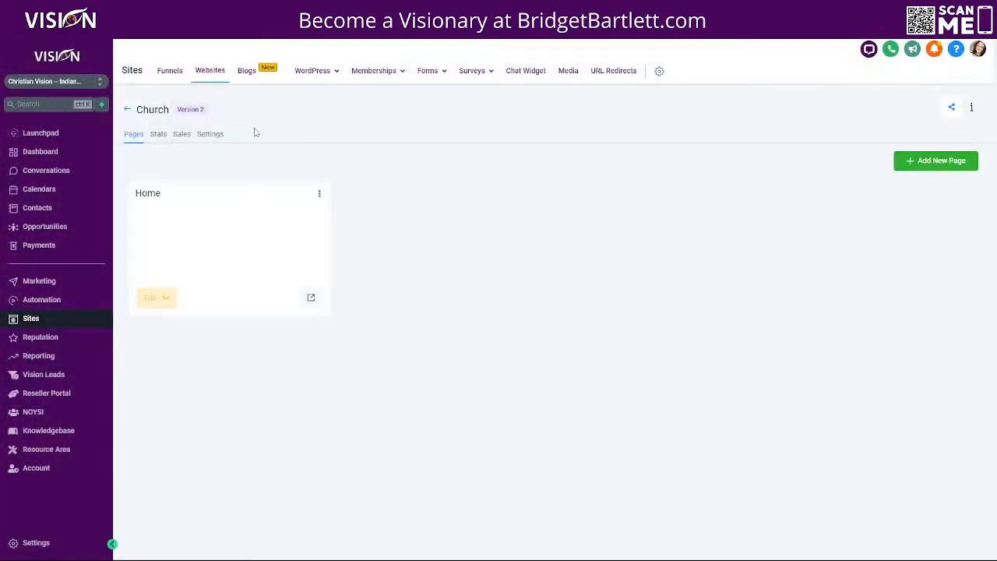
- Check the funnel and website sources available for importing an existing page into Home, and cancel the import
{"action": "left_click", "coordinate": [162, 298]}
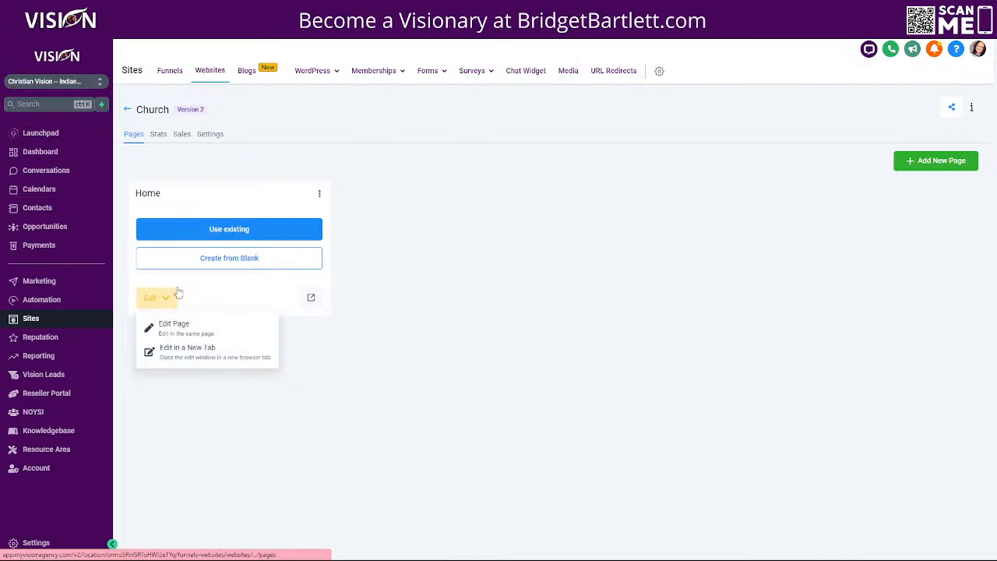
{"action": "left_click", "coordinate": [229, 229]}
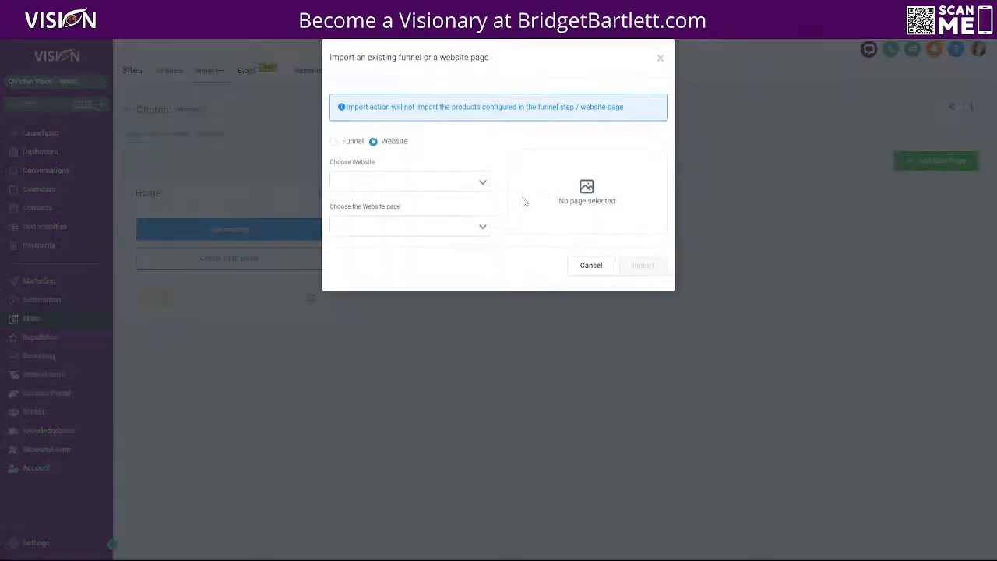
{"action": "left_click", "coordinate": [334, 156]}
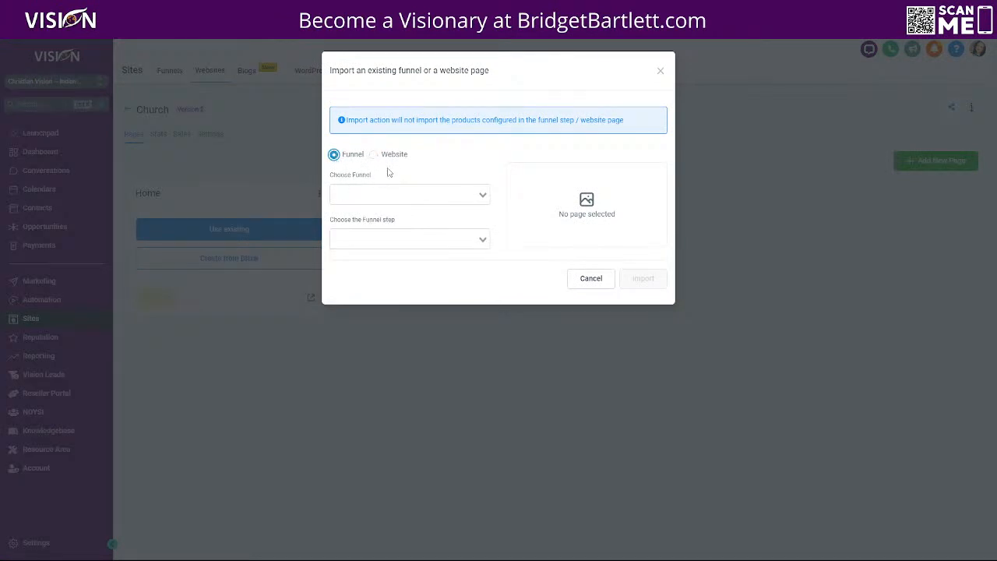
{"action": "left_click", "coordinate": [356, 195]}
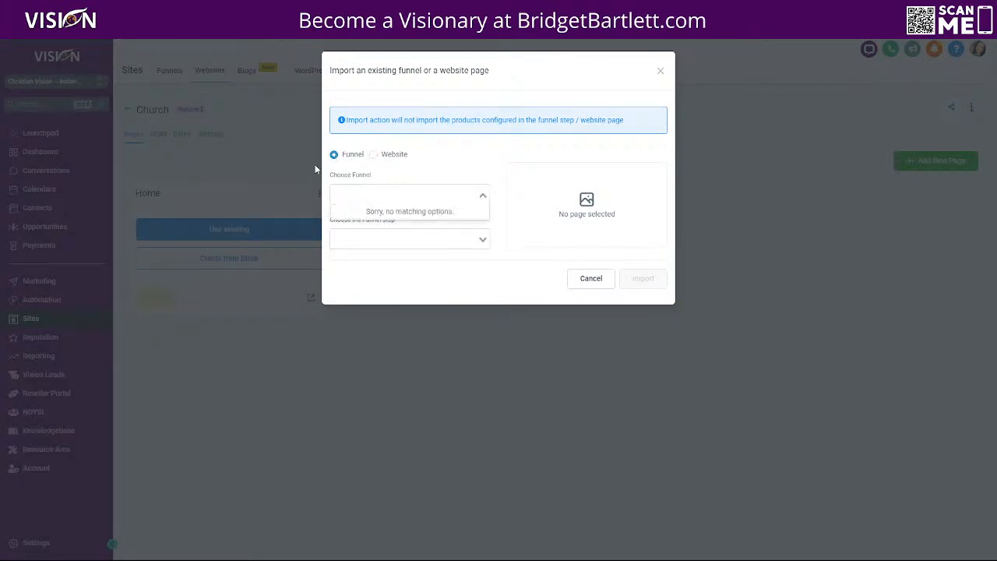
{"action": "left_click", "coordinate": [360, 222]}
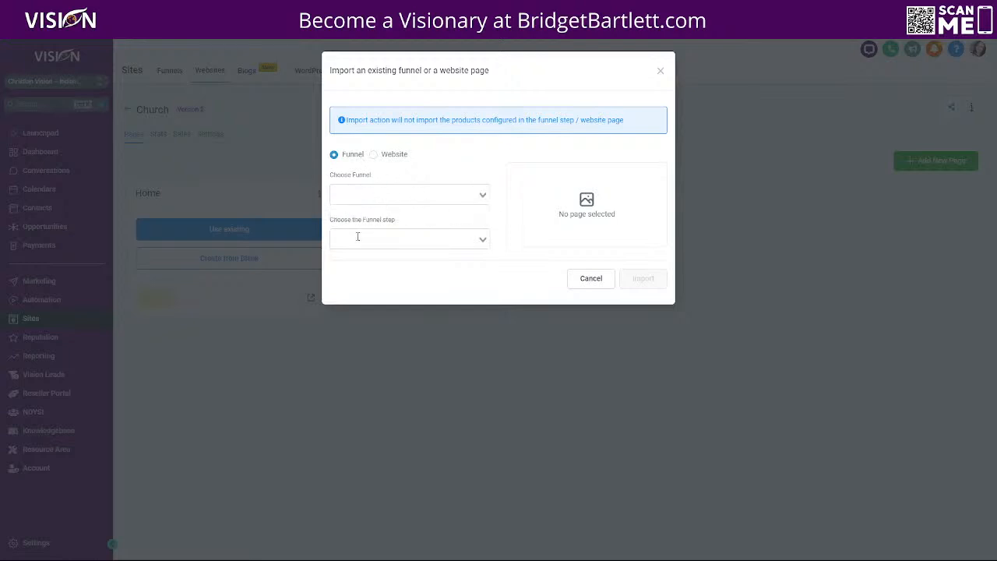
{"action": "left_click", "coordinate": [373, 154]}
{"action": "left_click", "coordinate": [377, 197]}
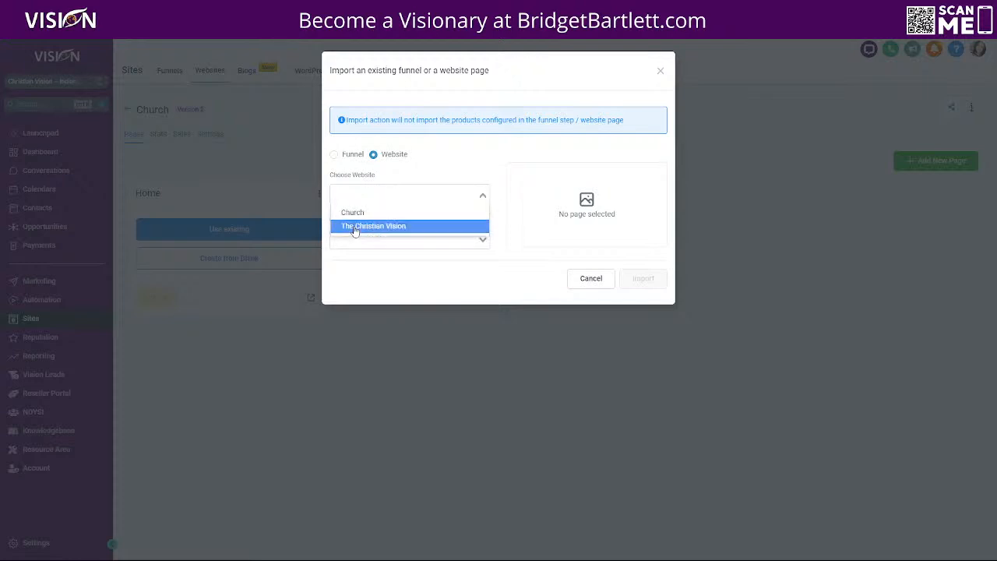
{"action": "left_click", "coordinate": [433, 157]}
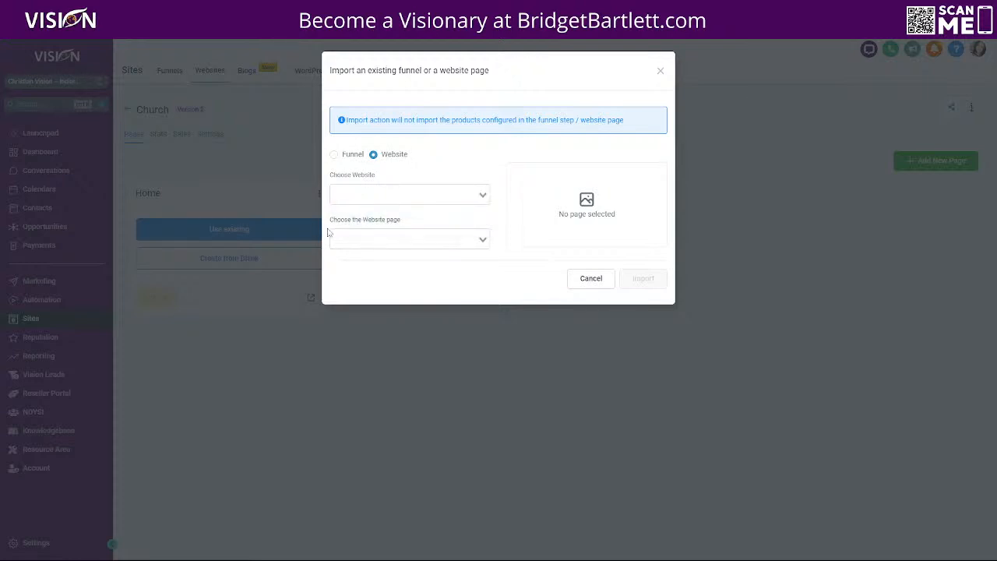
{"action": "left_click", "coordinate": [375, 238]}
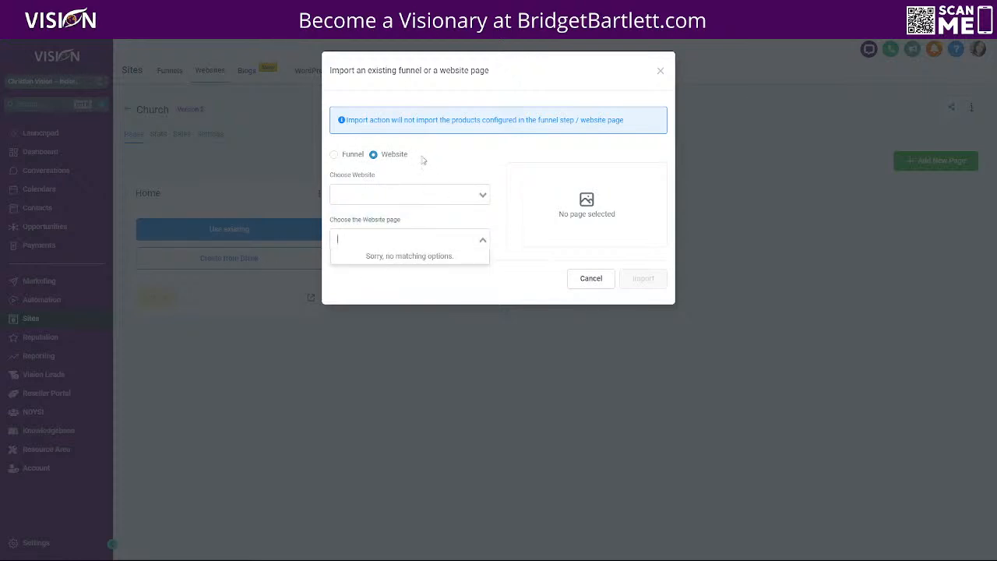
{"action": "left_click", "coordinate": [591, 278]}
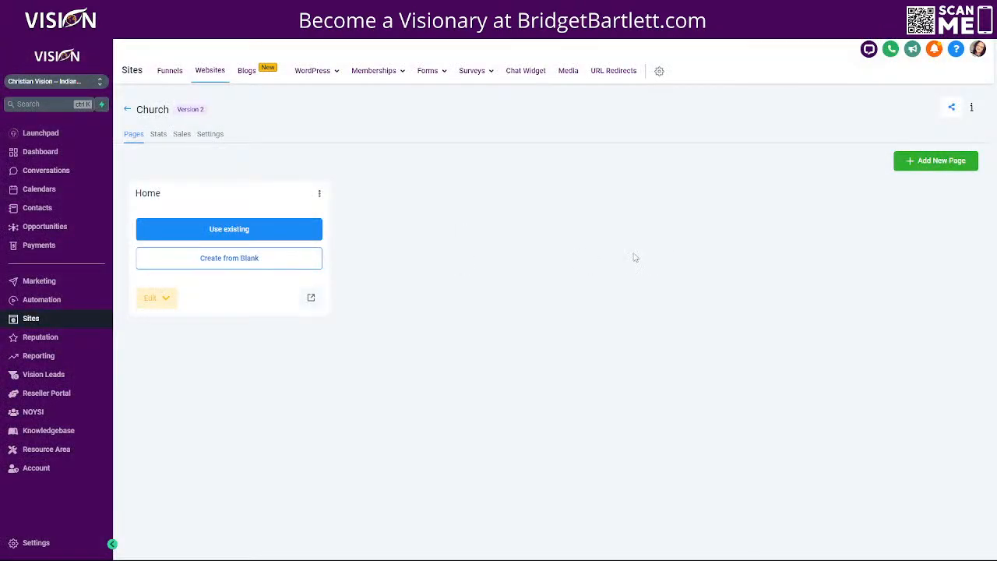
- Create the Home page from blank with a full-width section, and duplicate it to make three stacked sections
{"action": "left_click", "coordinate": [242, 260]}
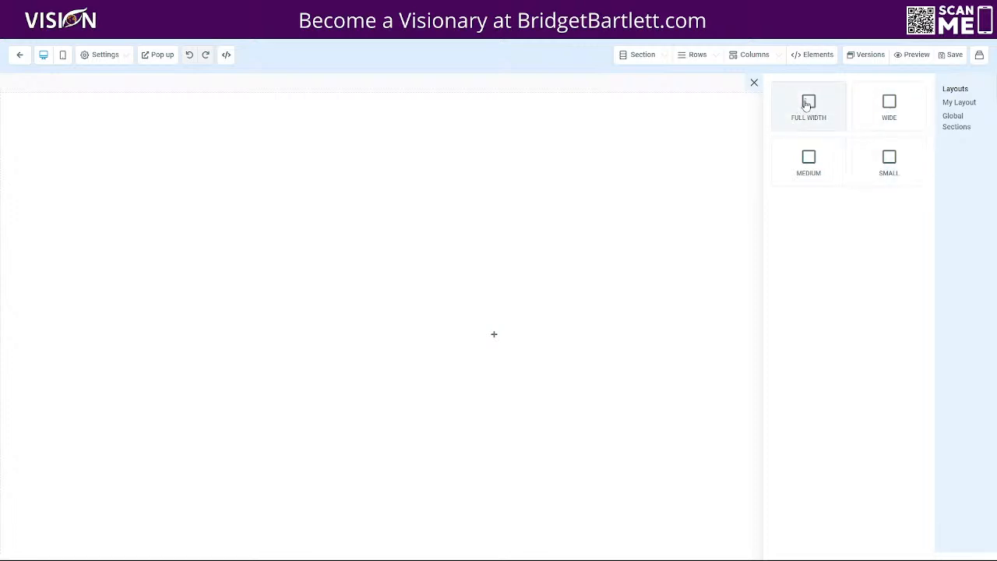
{"action": "left_click_drag", "start_coordinate": [807, 104], "coordinate": [584, 99]}
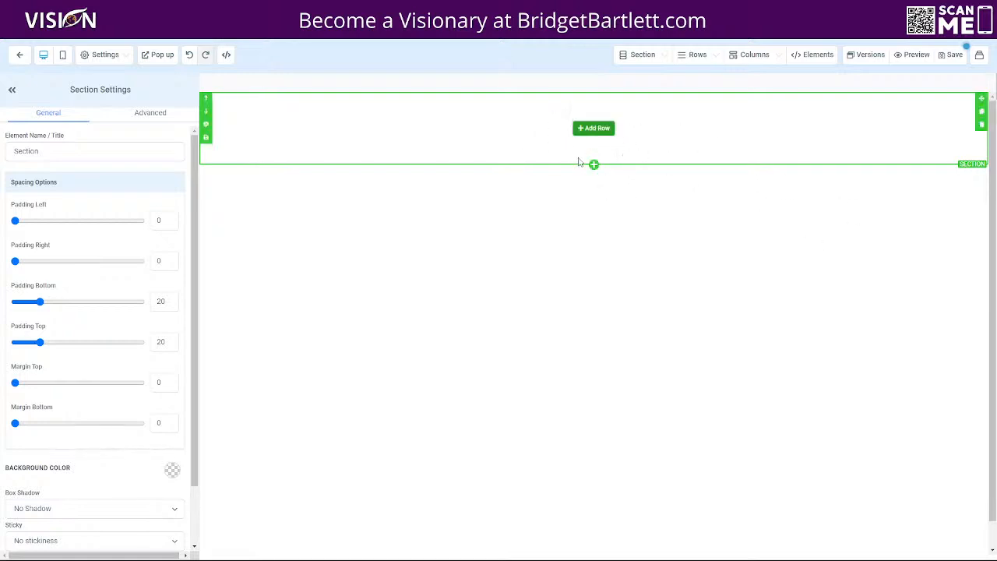
{"action": "left_click", "coordinate": [982, 112]}
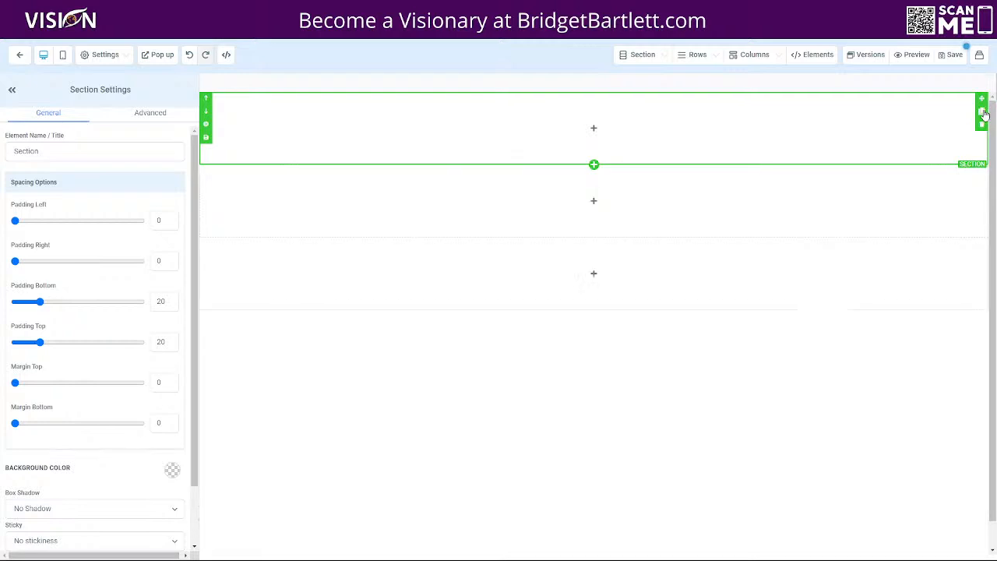
{"action": "left_click", "coordinate": [983, 113]}
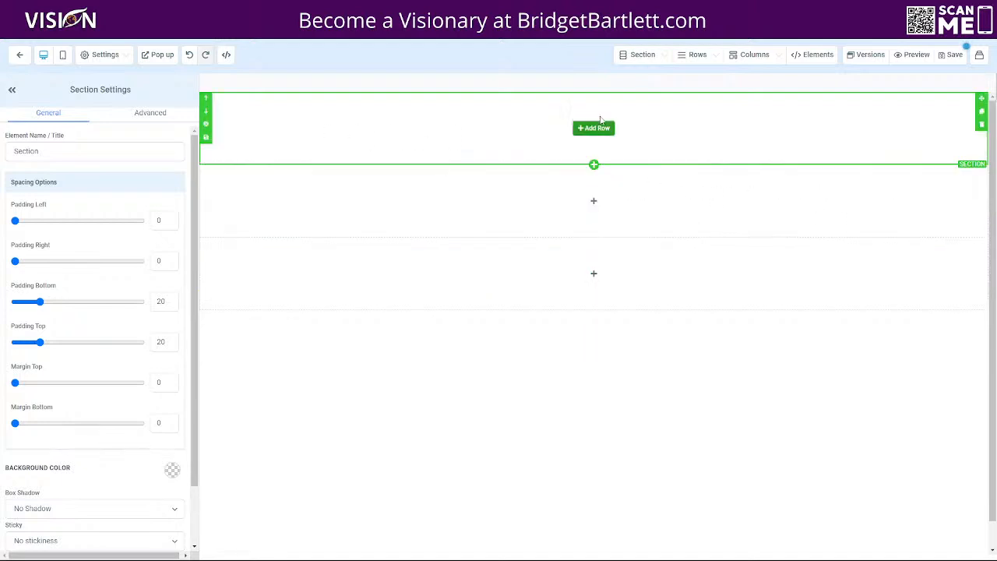
- Add a one-column row to the first section and place a Navigation Menu element in it
{"action": "left_click", "coordinate": [602, 128]}
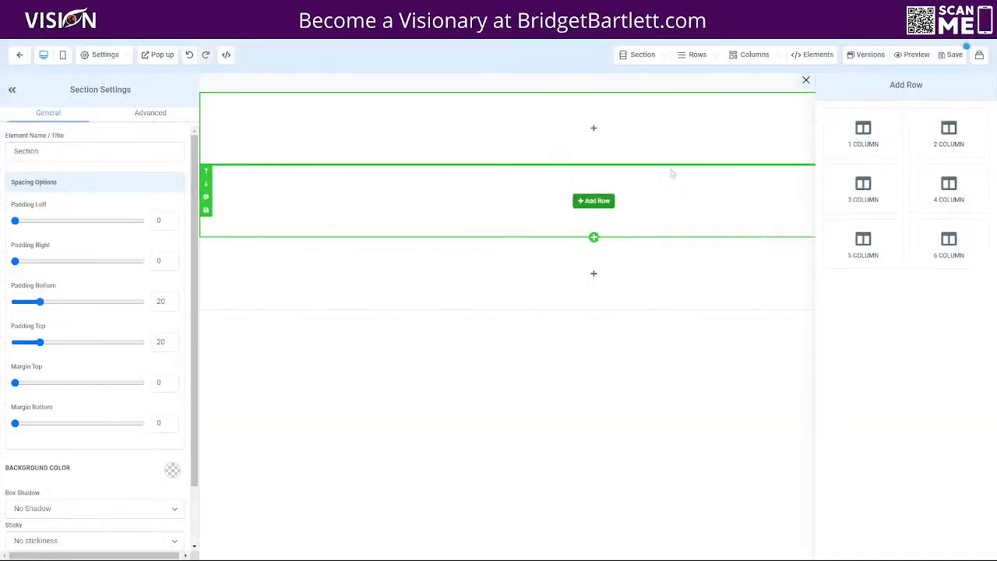
{"action": "mouse_move", "coordinate": [602, 133]}
{"action": "left_click_drag", "start_coordinate": [882, 141], "coordinate": [631, 127]}
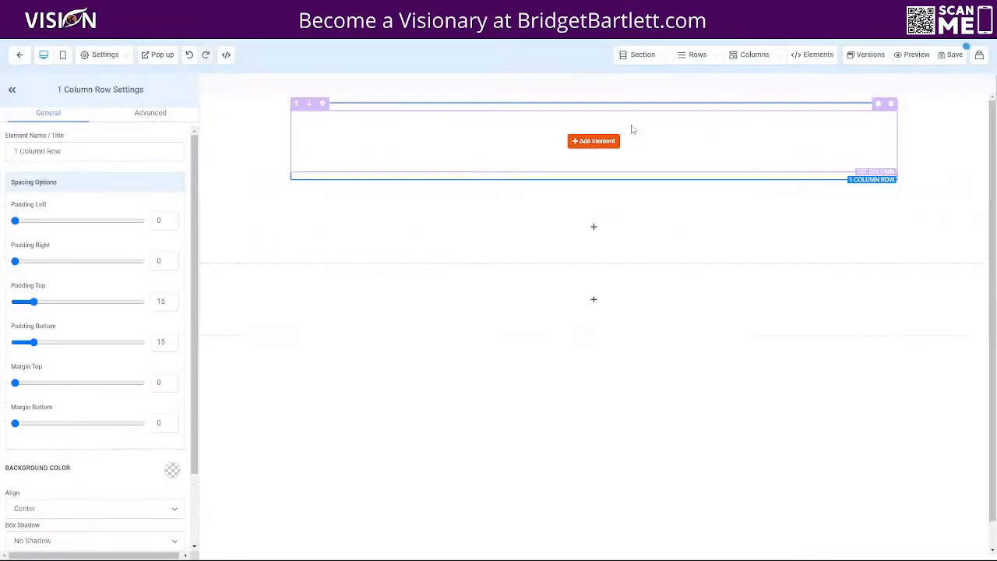
{"action": "left_click", "coordinate": [594, 141]}
{"action": "scroll", "coordinate": [867, 386], "scroll_direction": "down", "scroll_amount": 3}
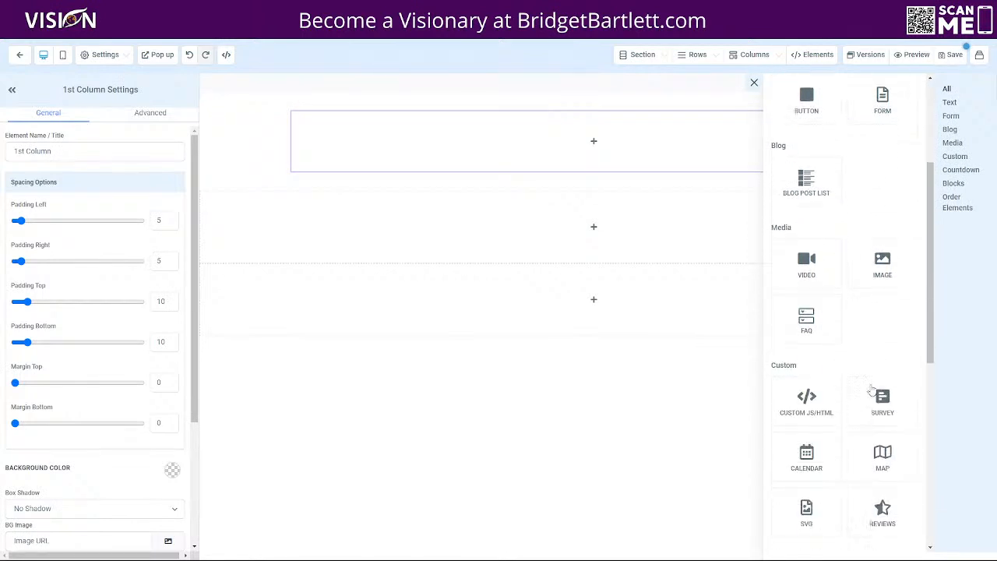
{"action": "scroll", "coordinate": [857, 367], "scroll_direction": "down", "scroll_amount": 4}
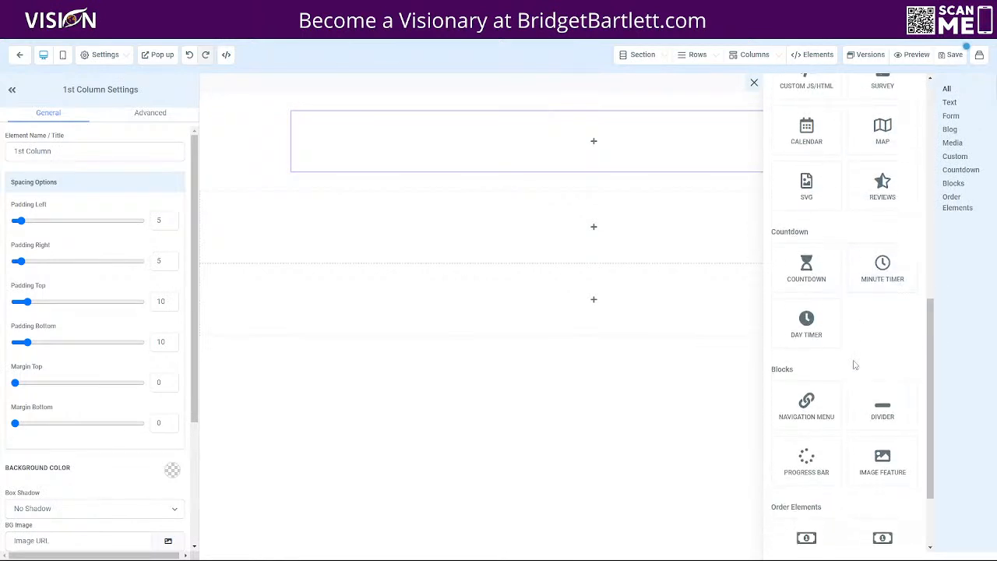
{"action": "left_click_drag", "start_coordinate": [806, 352], "coordinate": [592, 138]}
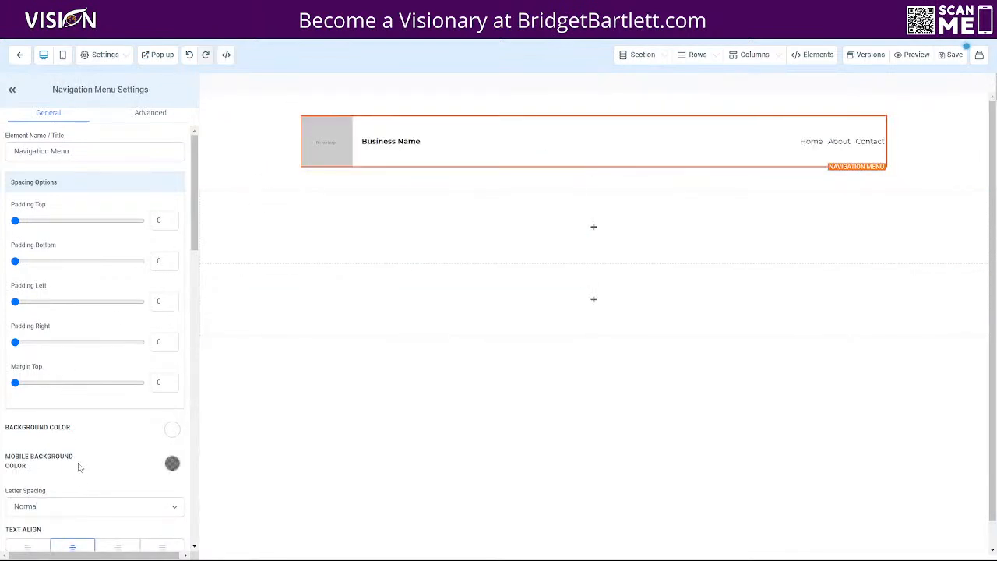
{"action": "scroll", "coordinate": [84, 467], "scroll_direction": "down", "scroll_amount": 3}
{"action": "left_click", "coordinate": [593, 302]}
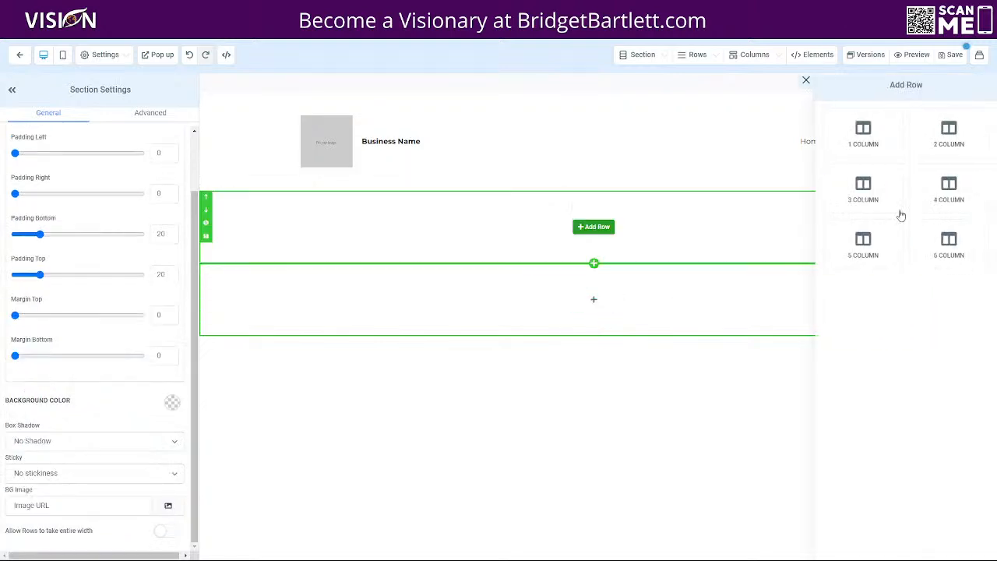
{"action": "left_click_drag", "start_coordinate": [864, 133], "coordinate": [572, 324]}
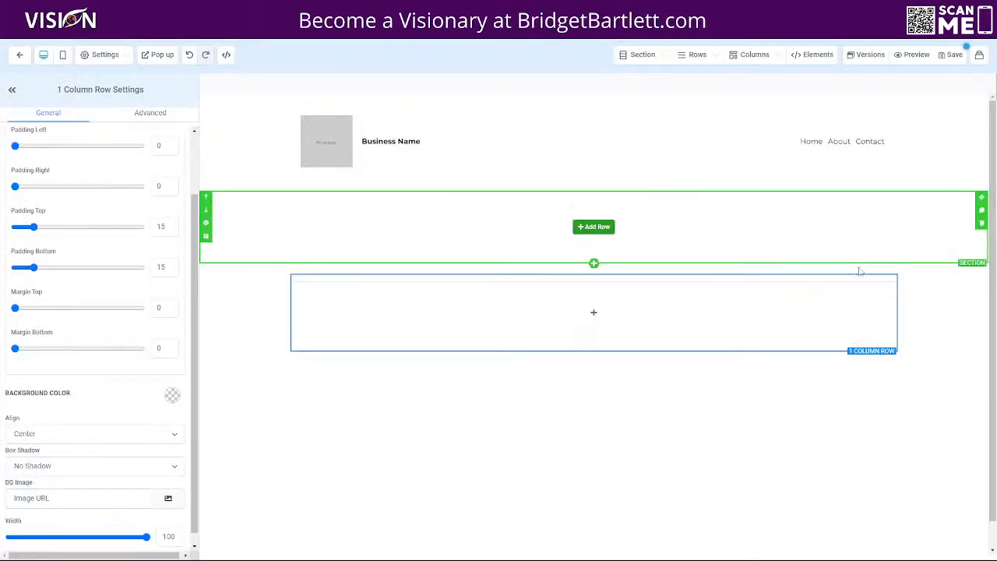
{"action": "left_click", "coordinate": [896, 276]}
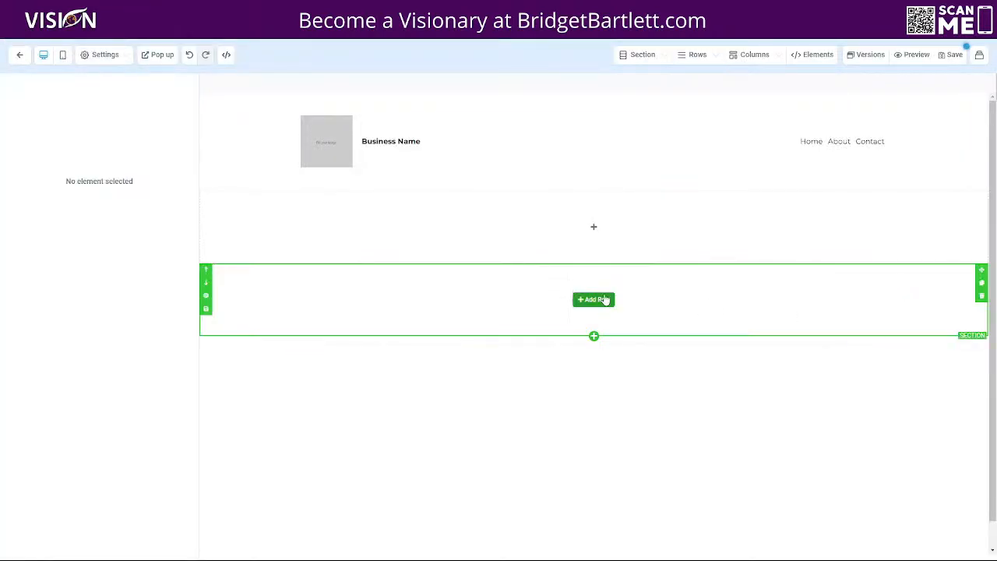
- Add a two-column row to the last section and review the heading and service times in the Greenwood Christian Church website footer
{"action": "left_click", "coordinate": [595, 300]}
{"action": "left_click_drag", "start_coordinate": [949, 135], "coordinate": [470, 335]}
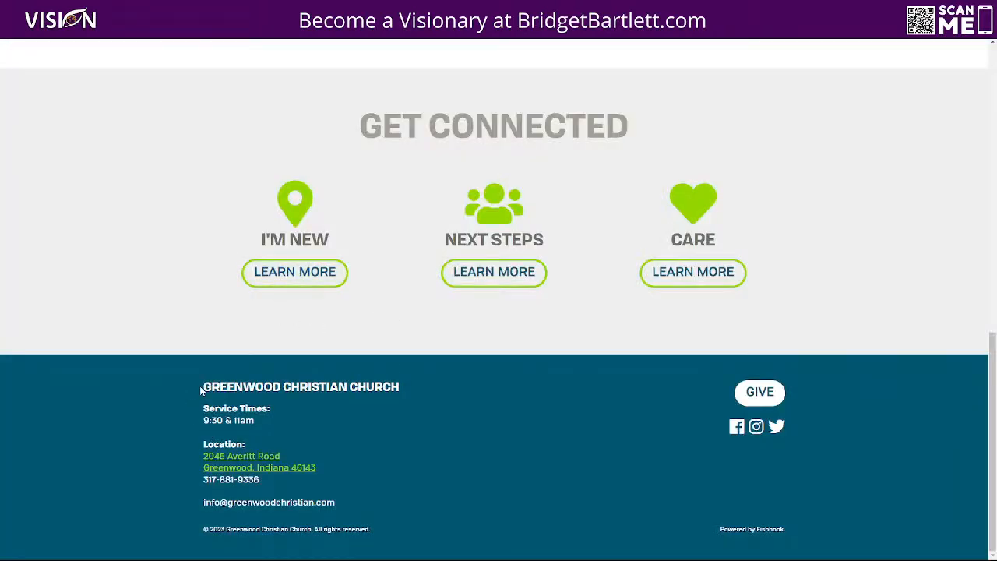
{"action": "left_click_drag", "start_coordinate": [200, 387], "coordinate": [466, 383]}
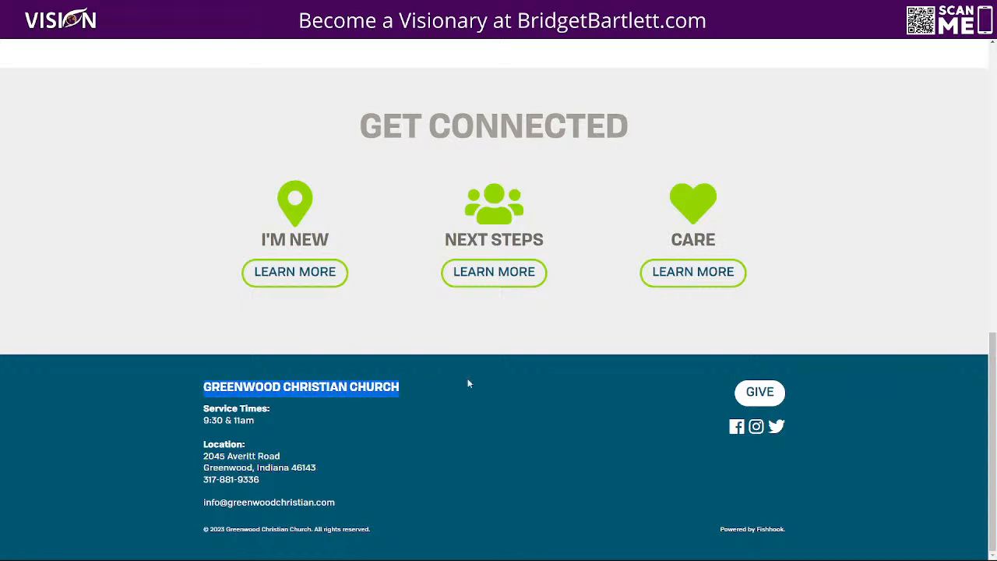
{"action": "left_click", "coordinate": [216, 403]}
{"action": "left_click_drag", "start_coordinate": [203, 410], "coordinate": [265, 408]}
{"action": "left_click", "coordinate": [201, 423]}
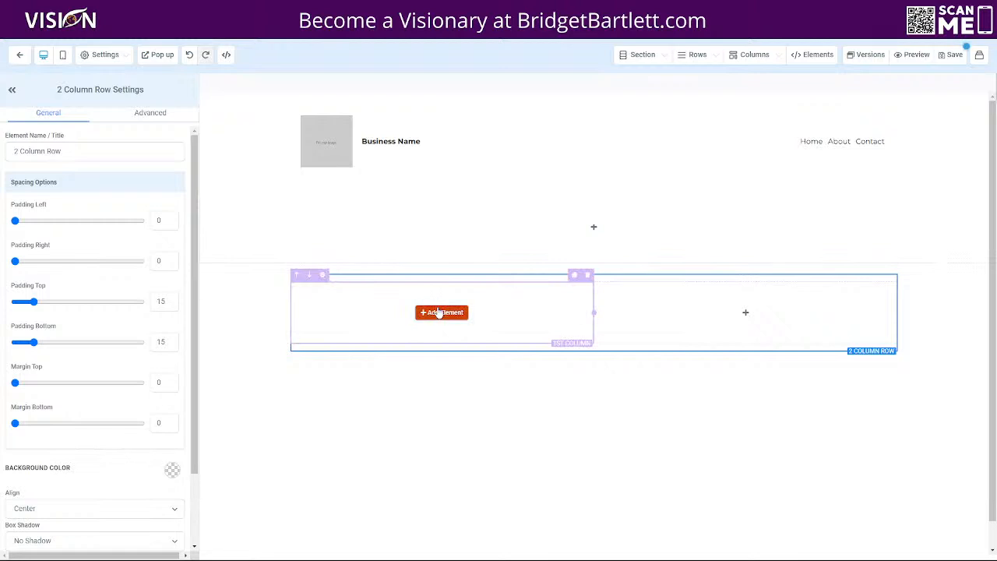
- Stack a Headline, a Sub Headline and a Paragraph element in the first column of the last section's two-column row
{"action": "left_click", "coordinate": [441, 312]}
{"action": "scroll", "coordinate": [831, 278], "scroll_direction": "up", "scroll_amount": 10}
{"action": "left_click_drag", "start_coordinate": [810, 166], "coordinate": [335, 323]}
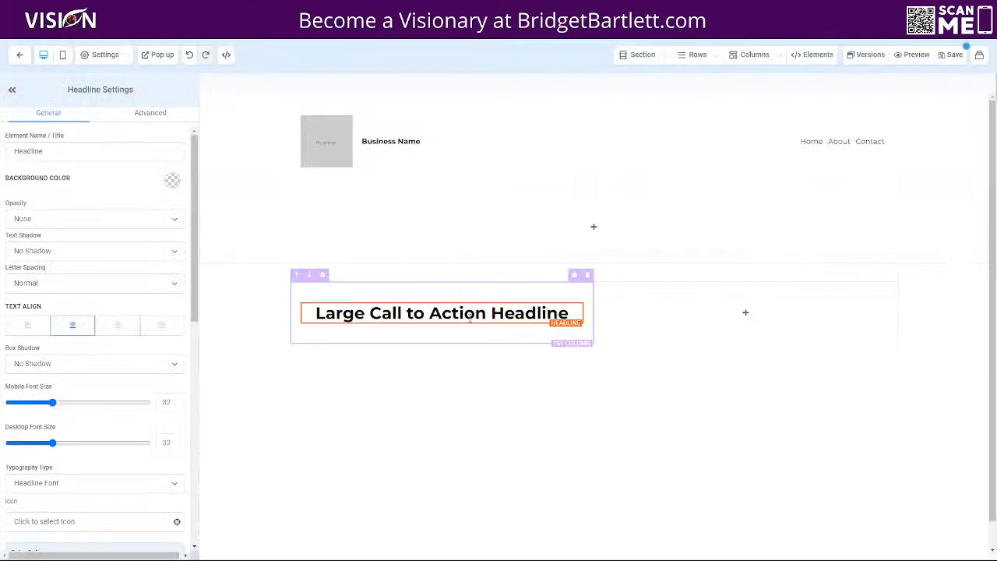
{"action": "left_click", "coordinate": [442, 323]}
{"action": "left_click_drag", "start_coordinate": [889, 161], "coordinate": [437, 325]}
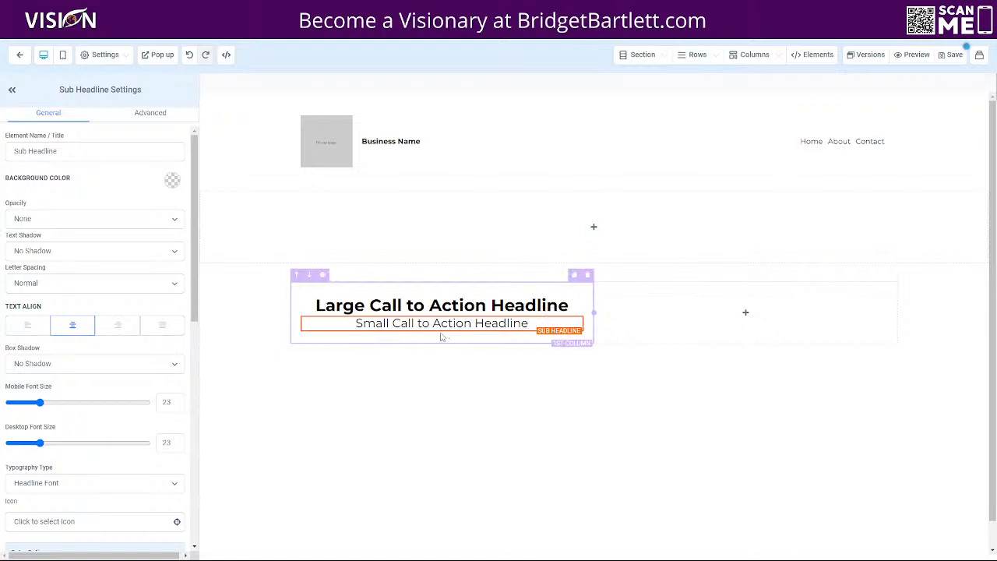
{"action": "left_click", "coordinate": [441, 332]}
{"action": "left_click_drag", "start_coordinate": [818, 218], "coordinate": [402, 343]}
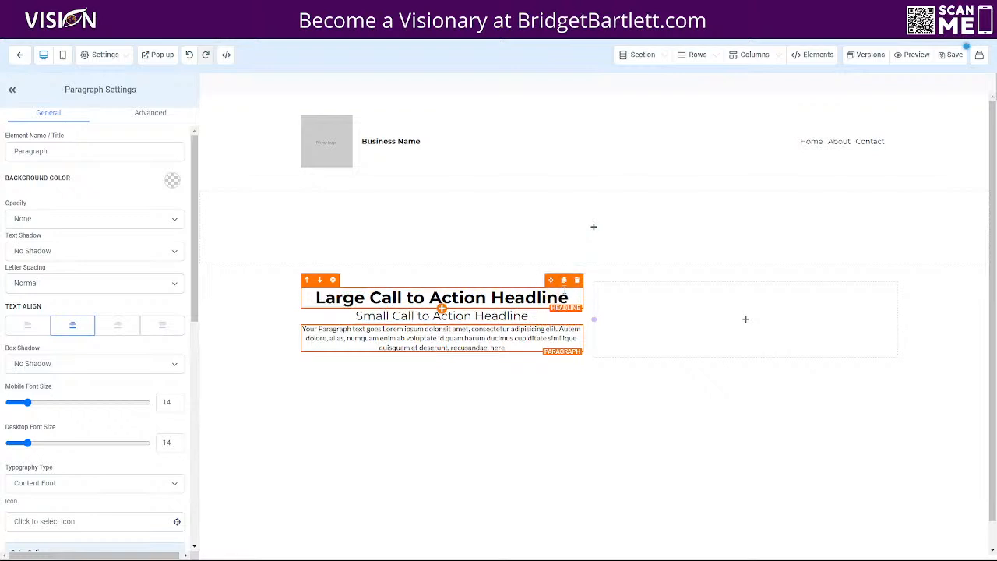
- Duplicate the sub headline and paragraph, arranging the copies as a second sub headline followed by two paragraphs
{"action": "left_click", "coordinate": [564, 303]}
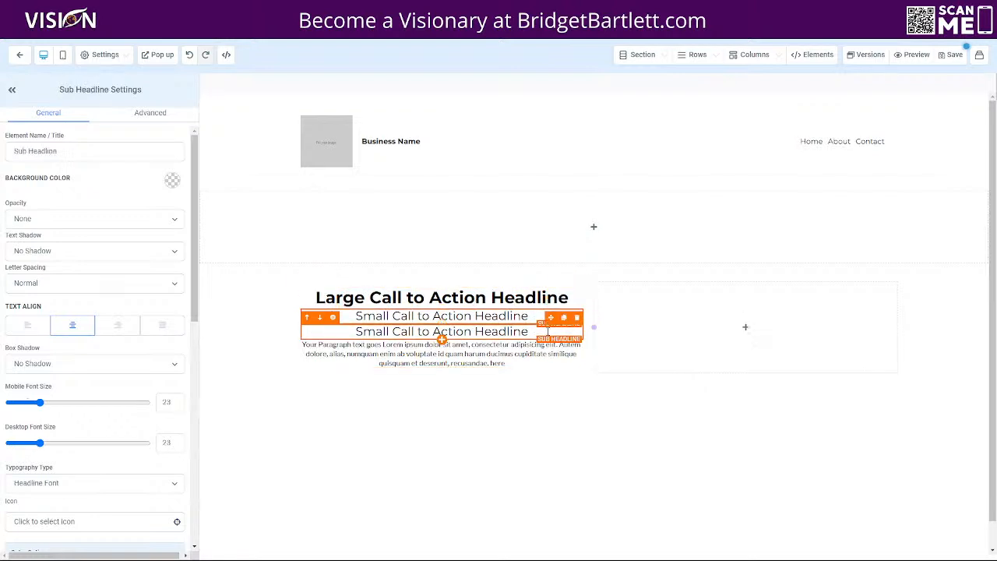
{"action": "left_click_drag", "start_coordinate": [550, 306], "coordinate": [563, 393]}
{"action": "left_click", "coordinate": [564, 317]}
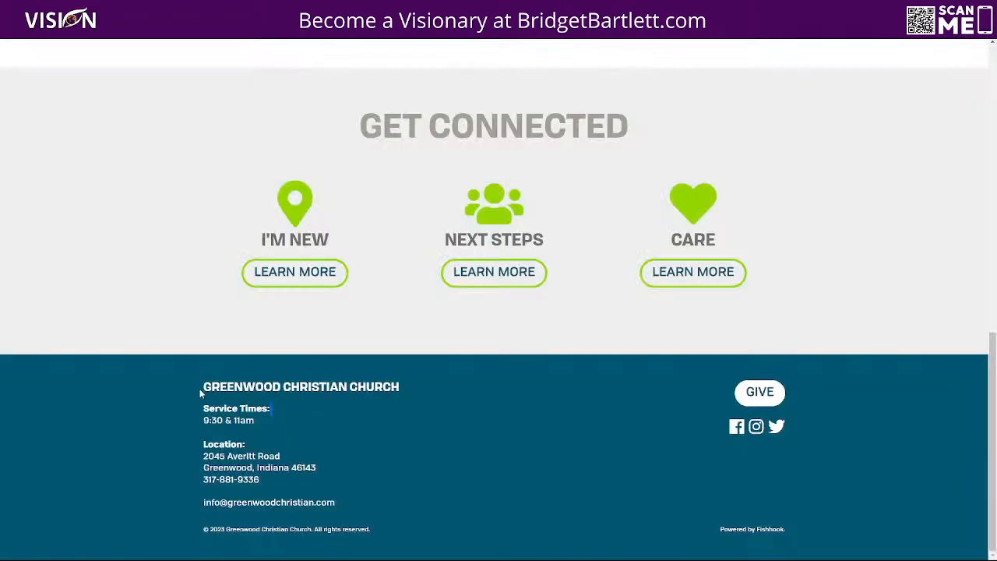
- Replace the headline text with "GREENWOOD CHRISTIAN CHURCH" copied from the reference website's footer, and remove the blank line above it
{"action": "left_click_drag", "start_coordinate": [200, 389], "coordinate": [415, 379]}
{"action": "key", "text": "ctrl+c"}
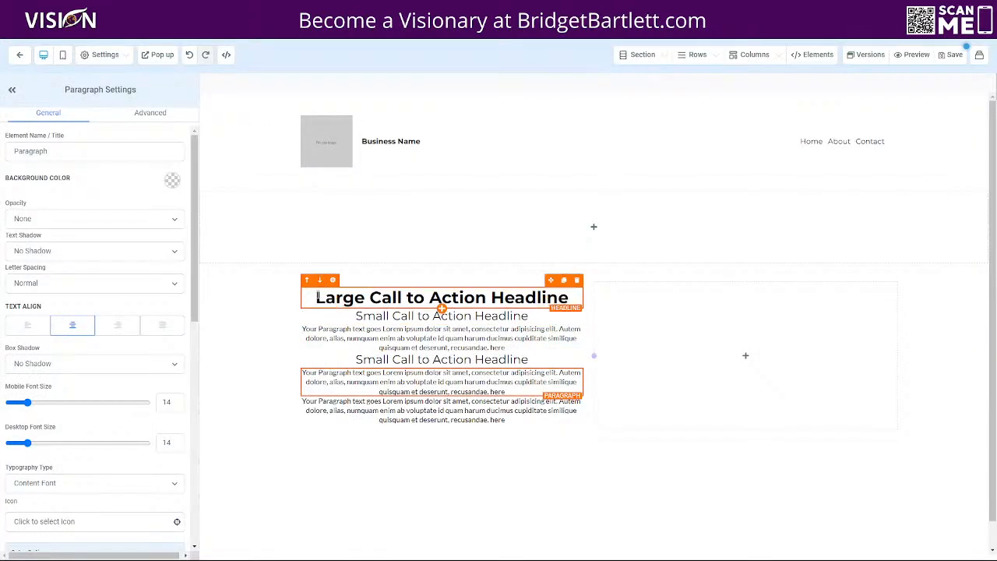
{"action": "left_click_drag", "start_coordinate": [317, 296], "coordinate": [574, 301]}
{"action": "key", "text": "ctrl+v"}
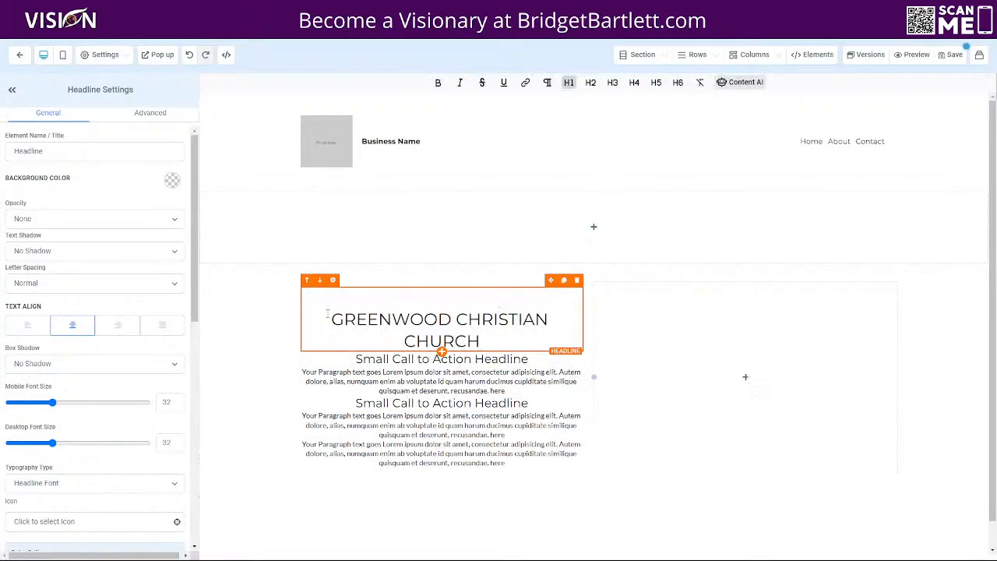
{"action": "left_click", "coordinate": [333, 319]}
{"action": "key", "text": "BackSpace"}
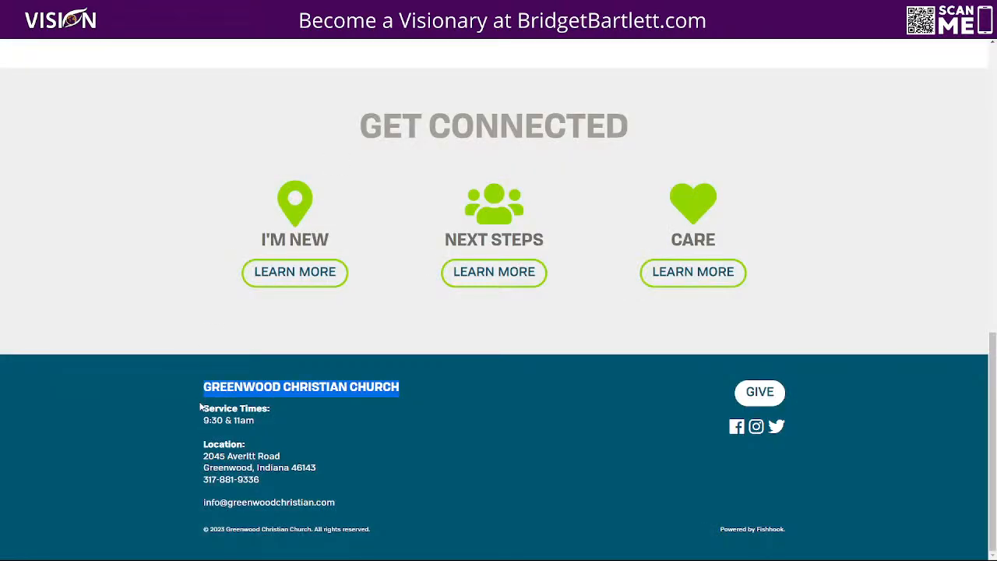
- Replace the first sub headline's text with "Service Times:" copied from the reference website's footer
{"action": "left_click_drag", "start_coordinate": [200, 406], "coordinate": [280, 413]}
{"action": "key", "text": "ctrl+c"}
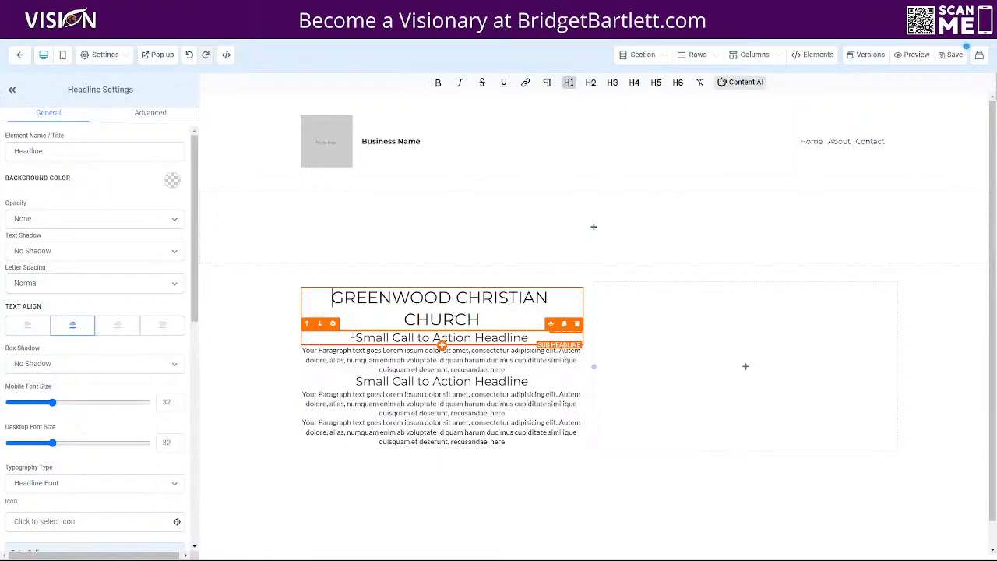
{"action": "left_click_drag", "start_coordinate": [351, 337], "coordinate": [531, 339]}
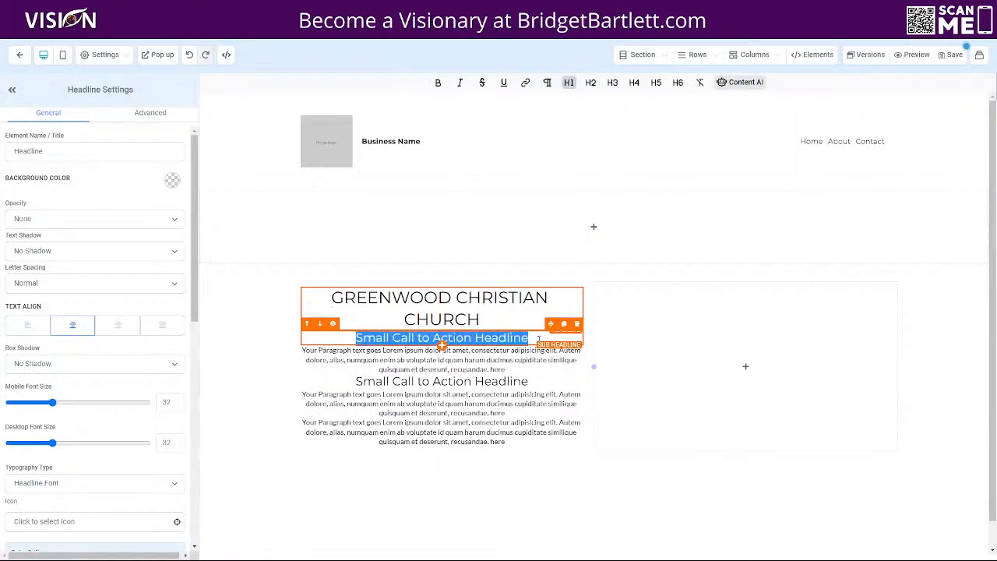
{"action": "key", "text": "ctrl+v"}
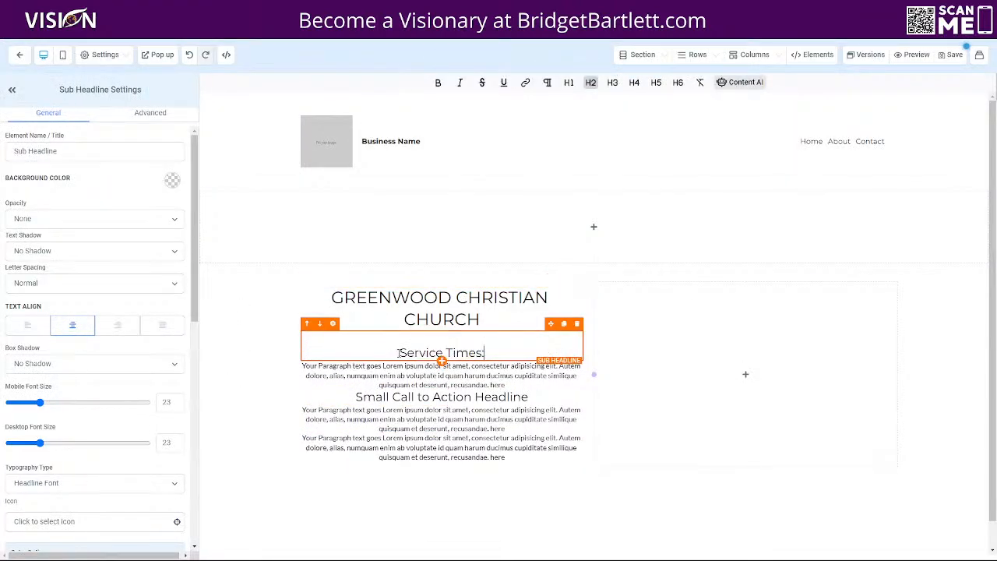
- Remove the blank line above "Service Times:" and replace the first paragraph with "9:30 & 11am" copied from the reference website's footer
{"action": "key", "text": "BackSpace"}
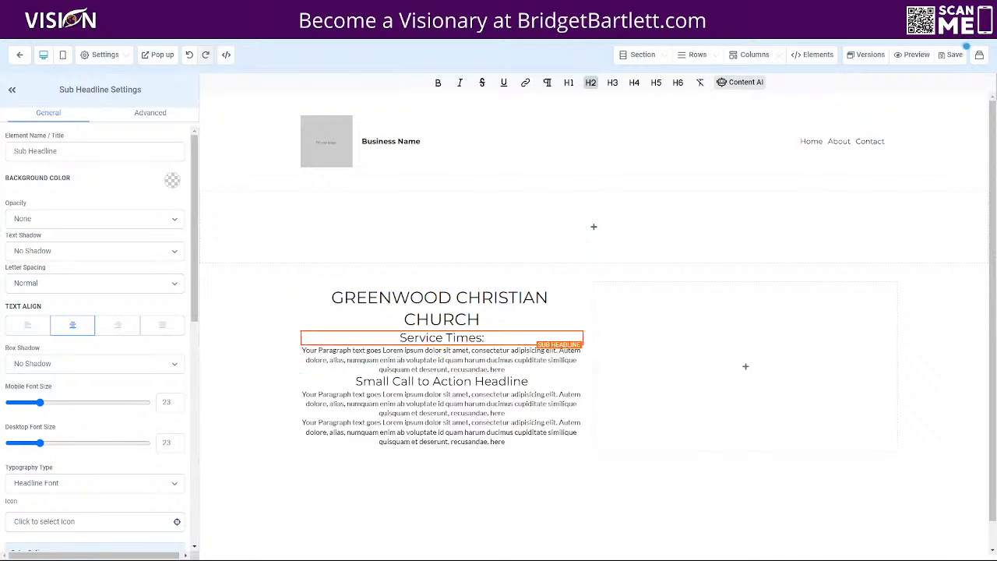
{"action": "left_click", "coordinate": [257, 8]}
{"action": "left_click_drag", "start_coordinate": [204, 420], "coordinate": [285, 431]}
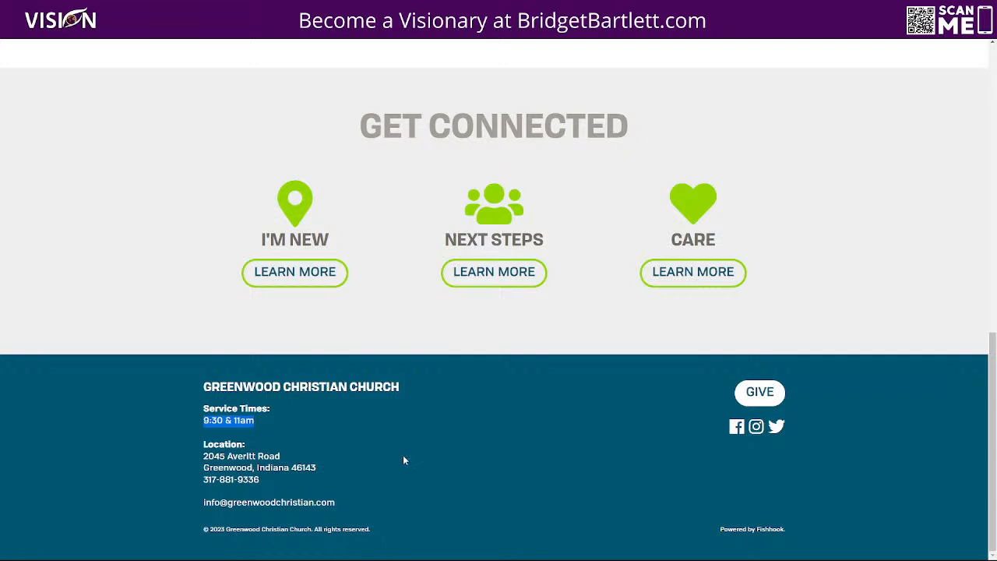
{"action": "key", "text": "ctrl+c"}
{"action": "left_click", "coordinate": [211, 8]}
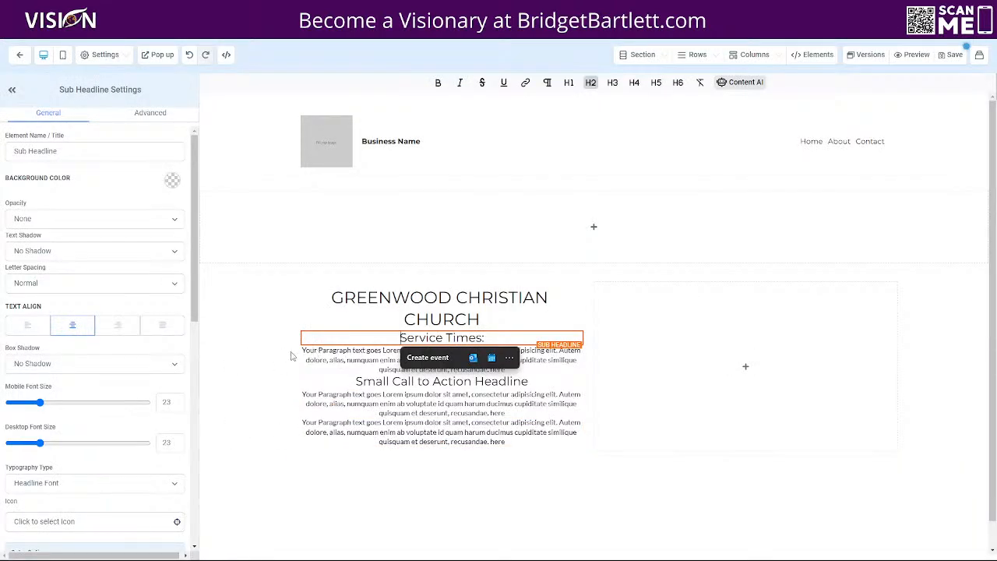
{"action": "left_click", "coordinate": [316, 362]}
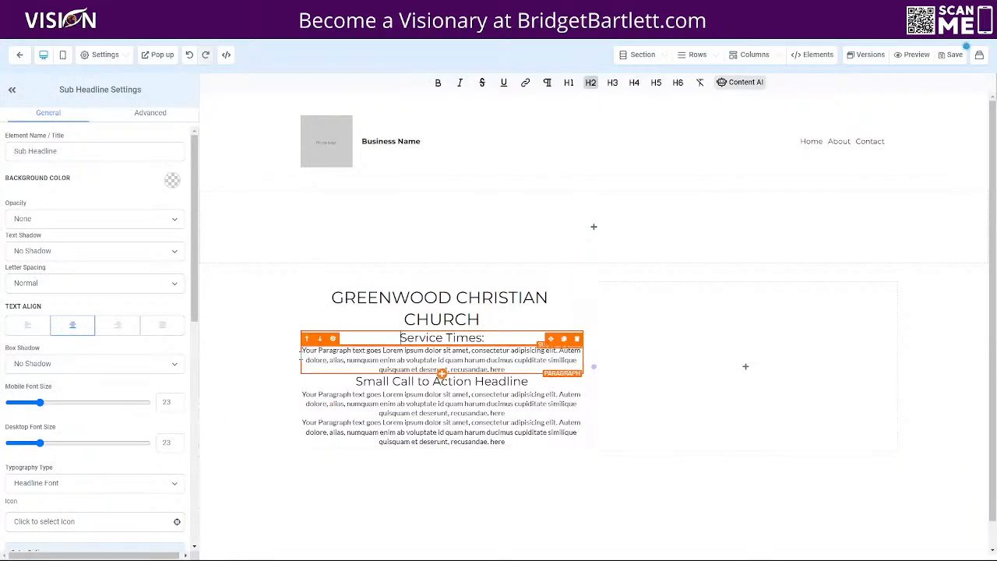
{"action": "left_click", "coordinate": [303, 350]}
{"action": "key", "text": "ctrl+a"}
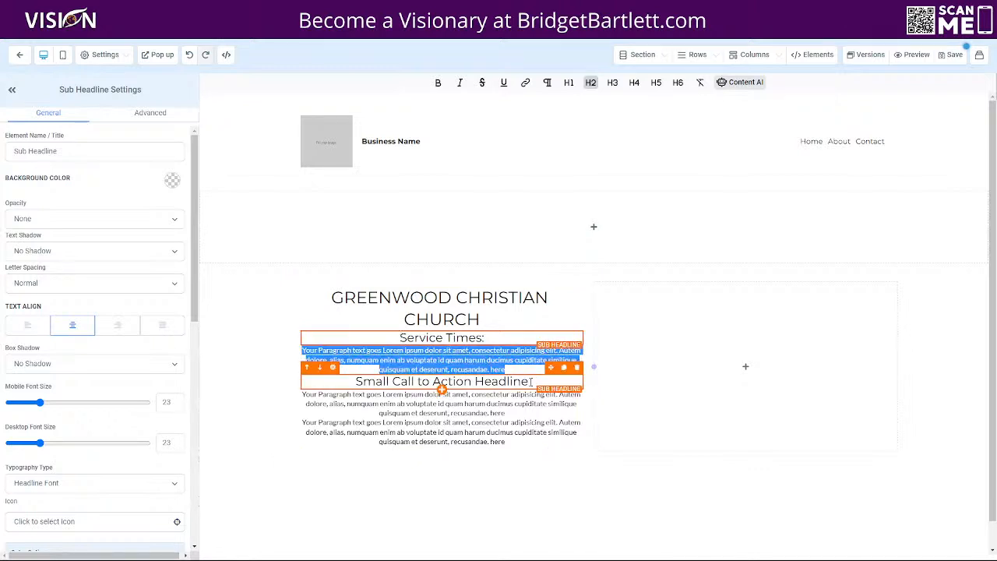
{"action": "key", "text": "ctrl+v"}
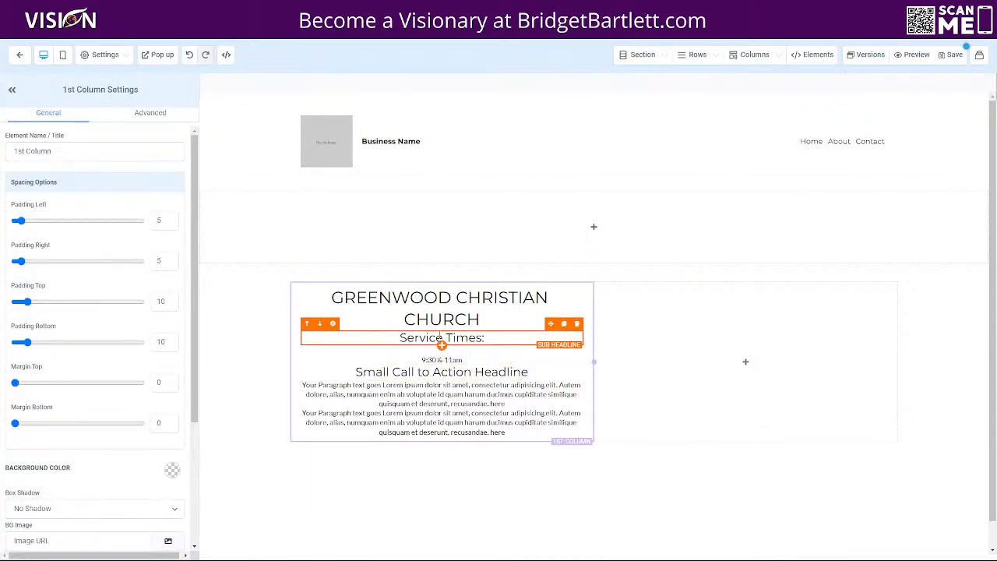
{"action": "left_click", "coordinate": [422, 359]}
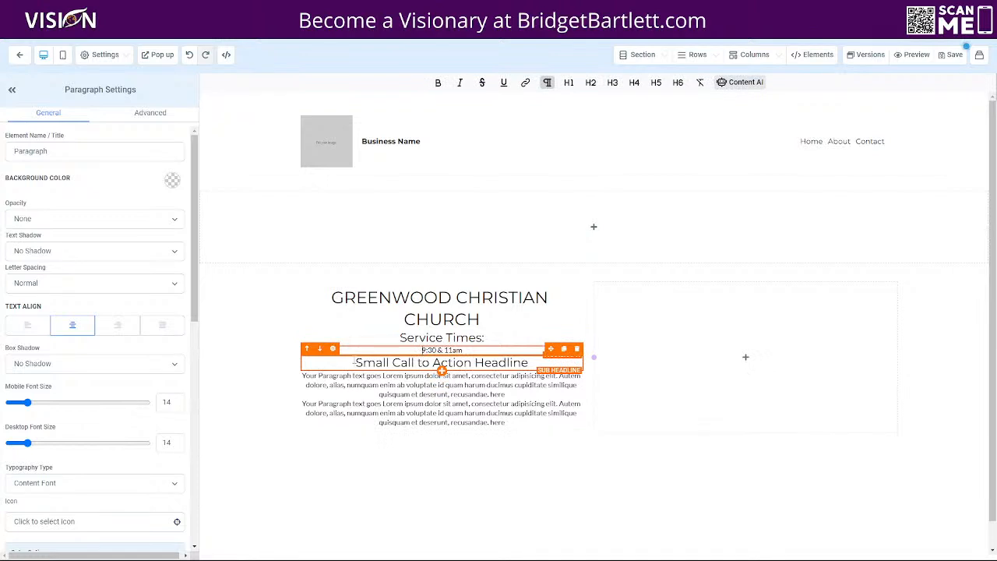
- Replace the second sub headline's text with "Location:" copied from the reference website's footer, without a blank line above it
{"action": "left_click", "coordinate": [319, 9]}
{"action": "left_click_drag", "start_coordinate": [202, 444], "coordinate": [283, 445]}
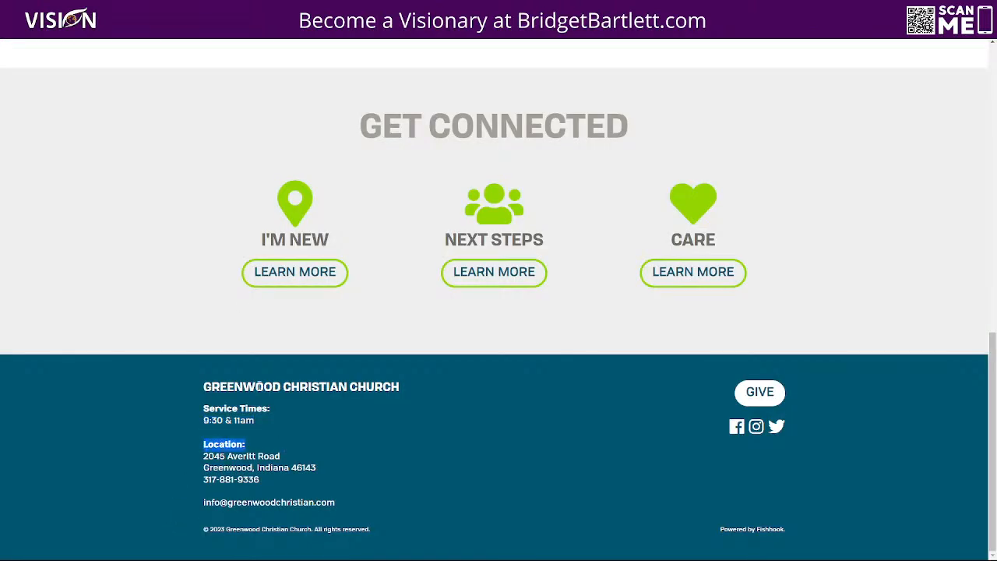
{"action": "left_click", "coordinate": [195, 9]}
{"action": "left_click_drag", "start_coordinate": [355, 362], "coordinate": [551, 357]}
{"action": "key", "text": "ctrl+v"}
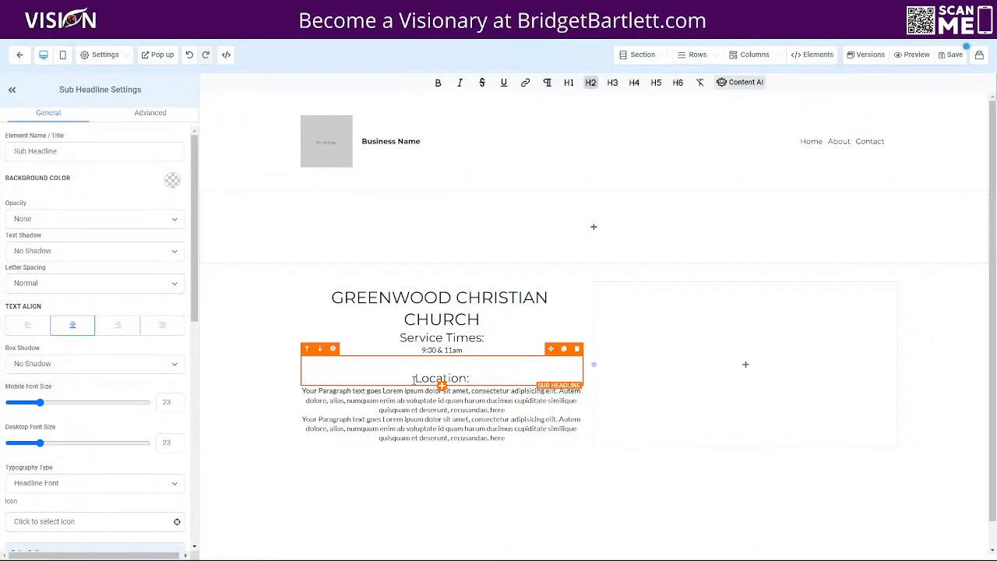
{"action": "key", "text": "BackSpace"}
- Replace the paragraph below "Location:" with the placeholder "Address, Phone Email" and delete the spare paragraph beneath it
{"action": "left_click", "coordinate": [343, 9]}
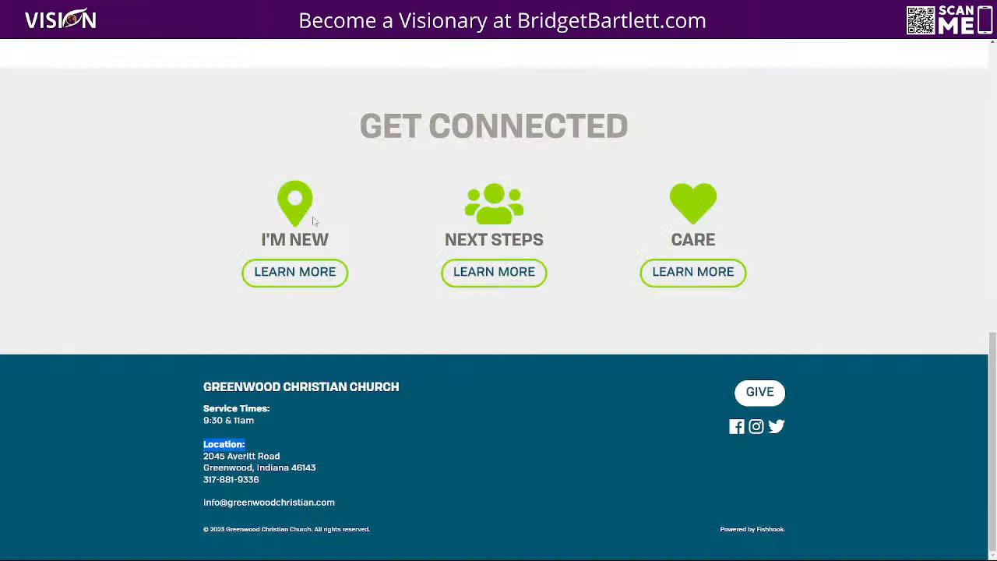
{"action": "mouse_move", "coordinate": [203, 450]}
{"action": "left_mouse_down"}
{"action": "mouse_move", "coordinate": [307, 470]}
{"action": "mouse_move", "coordinate": [203, 457]}
{"action": "left_mouse_up"}
{"action": "left_click", "coordinate": [258, 478]}
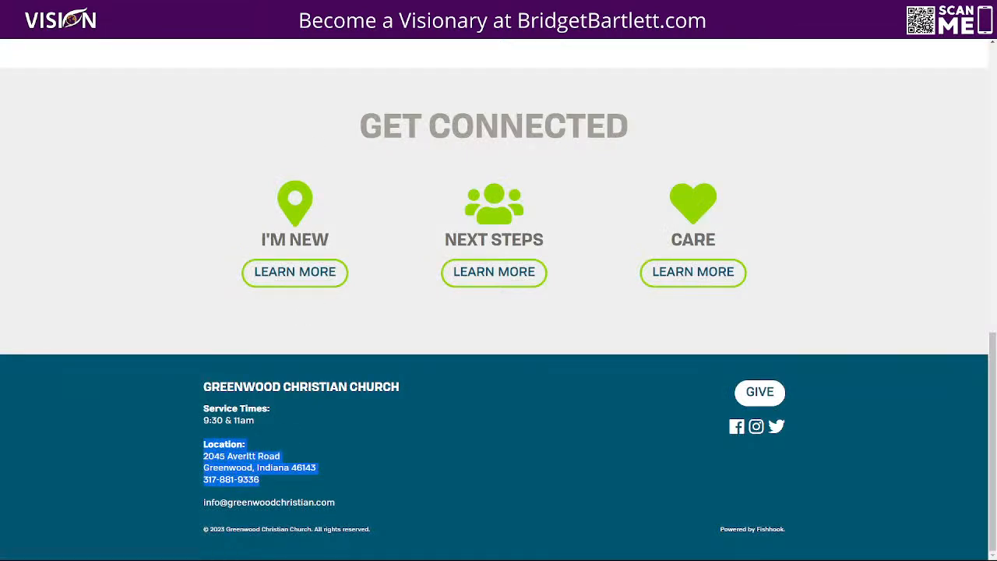
{"action": "left_click", "coordinate": [234, 9]}
{"action": "left_click_drag", "start_coordinate": [302, 375], "coordinate": [518, 398]}
{"action": "type", "text": "Address"}
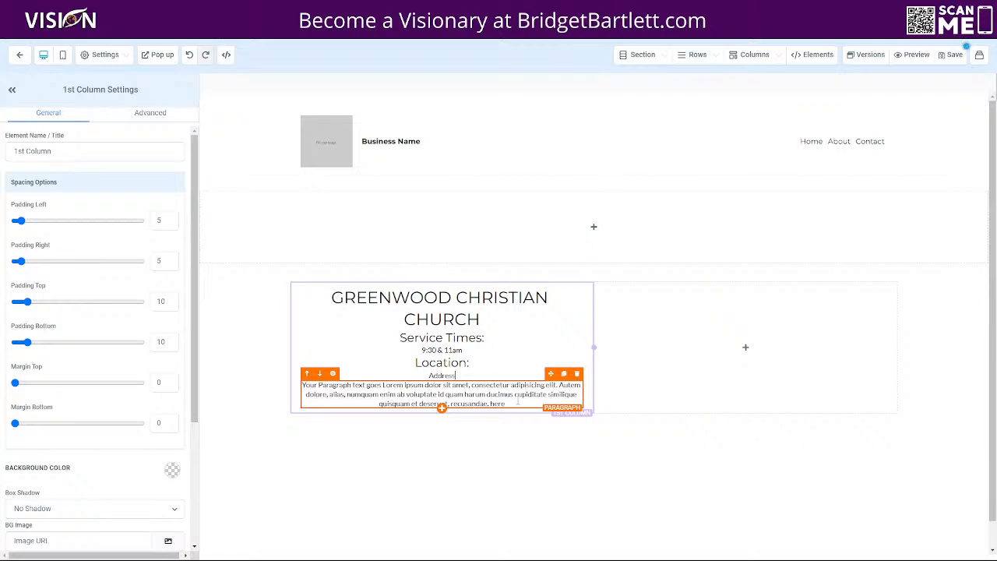
{"action": "type", "text": ", Phone Email"}
{"action": "left_click", "coordinate": [577, 374]}
- Replace the footer headline's text with the placeholder "Church Name"
{"action": "left_click_drag", "start_coordinate": [326, 299], "coordinate": [545, 321]}
{"action": "type", "text": "Chruch"}
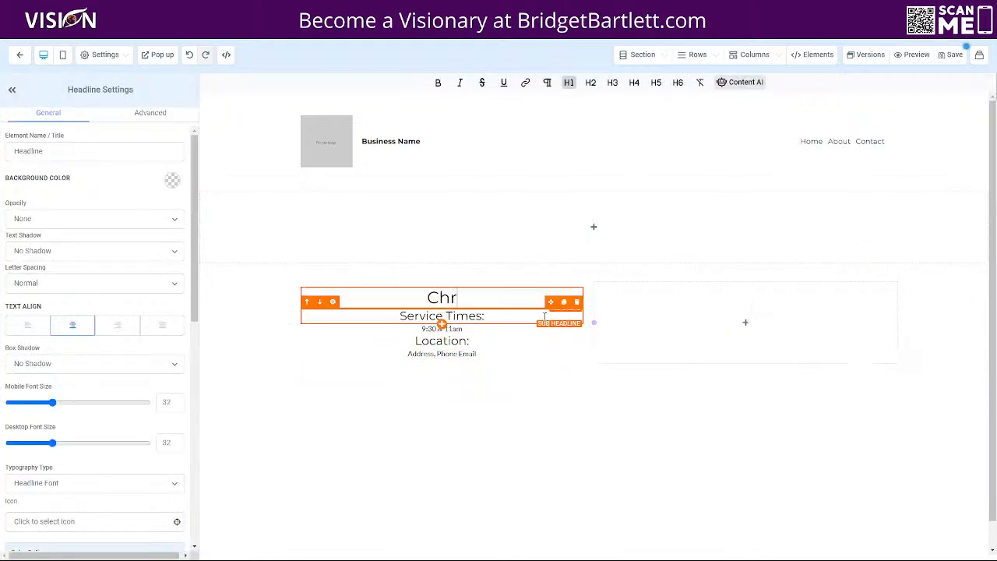
{"action": "key", "text": "BackSpace"}
{"action": "key", "text": "BackSpace"}
{"action": "key", "text": "BackSpace"}
{"action": "key", "text": "BackSpace"}
{"action": "type", "text": "urch Na,e"}
{"action": "key", "text": "BackSpace"}
{"action": "key", "text": "BackSpace"}
{"action": "key", "text": "BackSpace"}
{"action": "type", "text": "ame"}
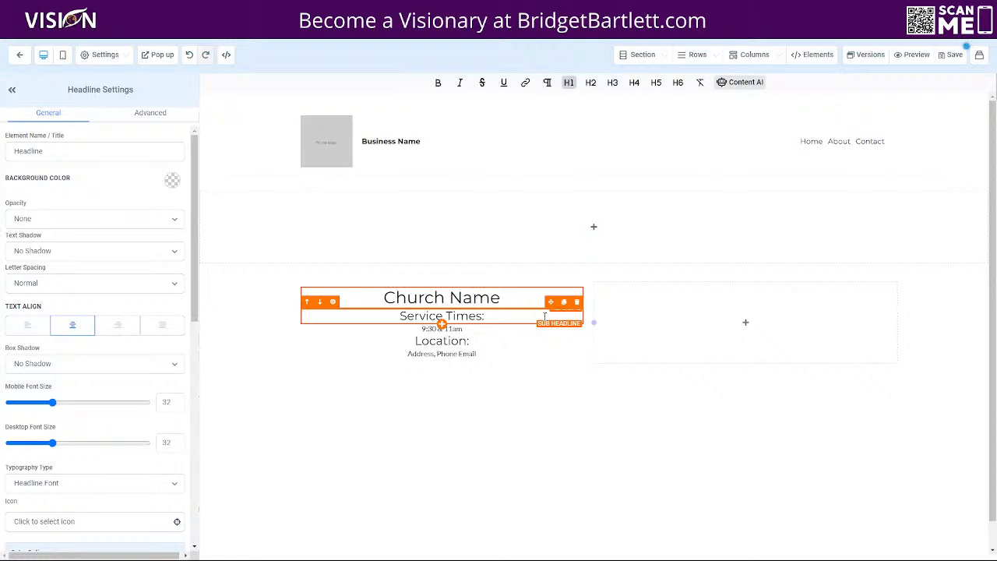
- Left-align the headline, both sub headlines and both paragraphs in the footer's first column
{"action": "left_click", "coordinate": [355, 303]}
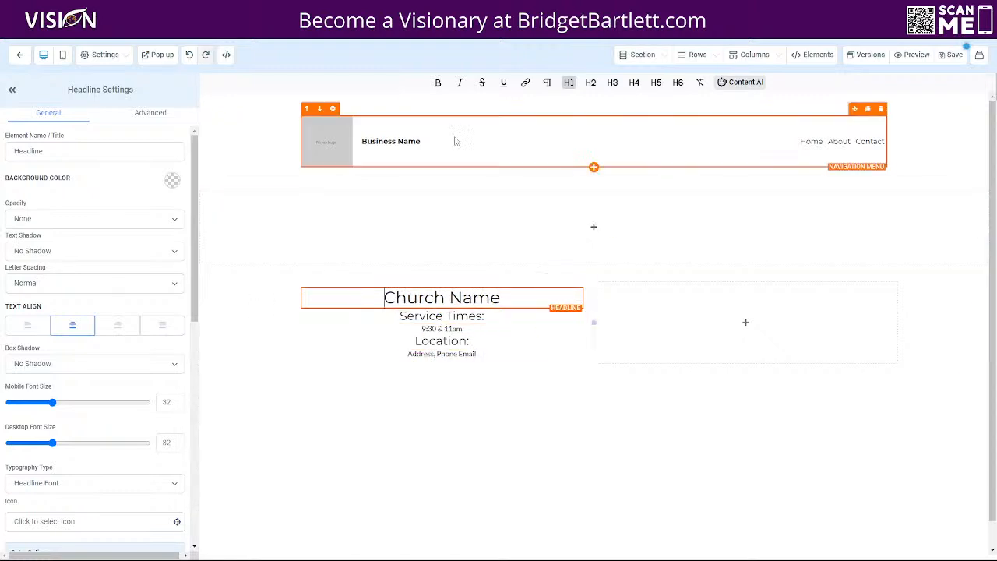
{"action": "left_click", "coordinate": [30, 326]}
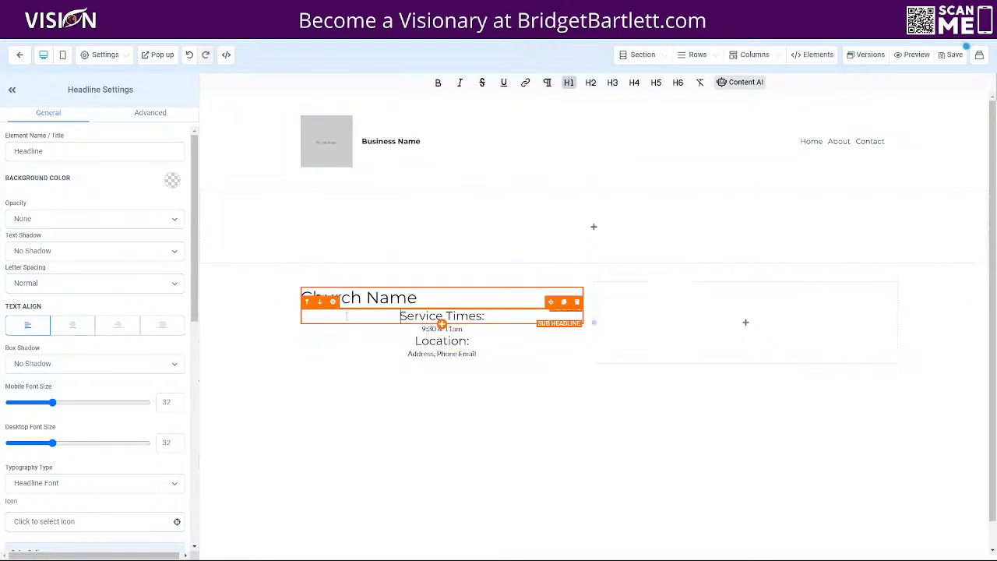
{"action": "left_click", "coordinate": [438, 317]}
{"action": "left_click", "coordinate": [28, 326]}
{"action": "left_click", "coordinate": [367, 328]}
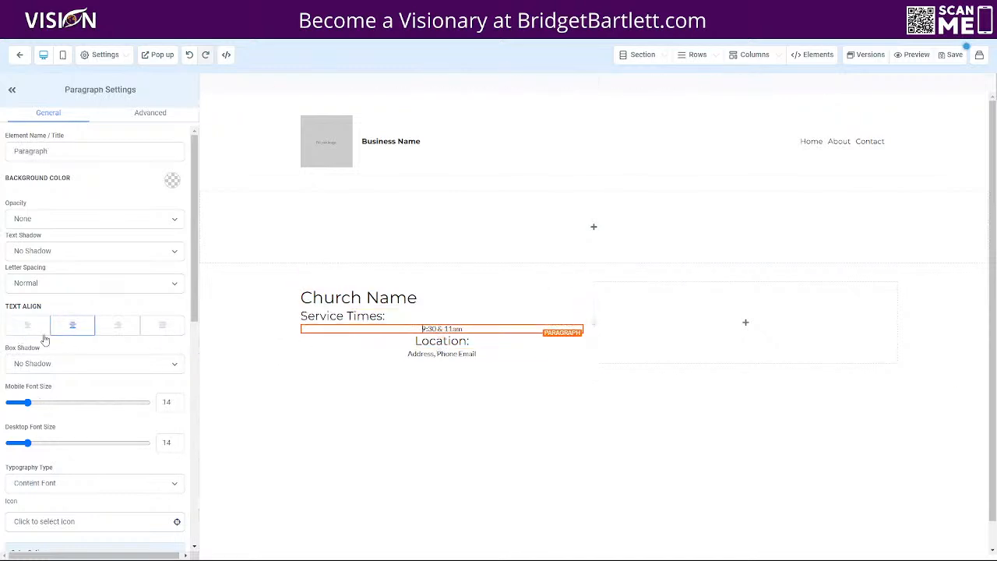
{"action": "left_click", "coordinate": [28, 325]}
{"action": "left_click", "coordinate": [378, 345]}
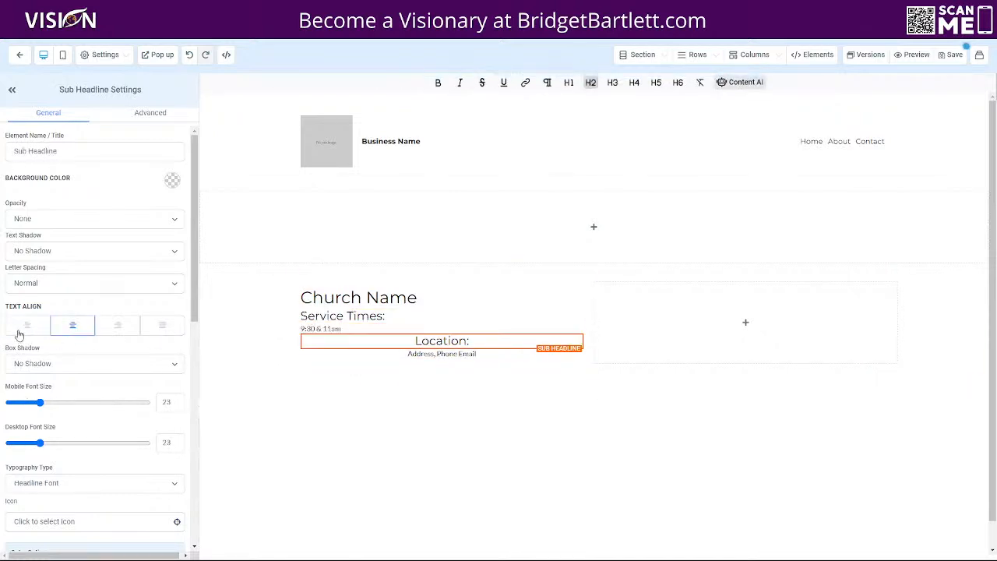
{"action": "left_click", "coordinate": [28, 326]}
{"action": "left_click", "coordinate": [379, 355]}
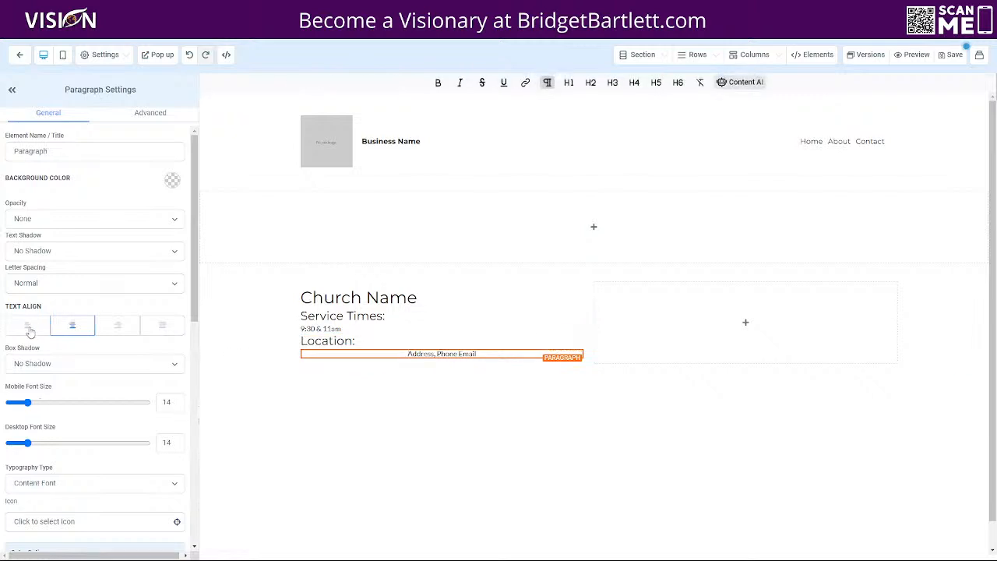
{"action": "left_click", "coordinate": [28, 326]}
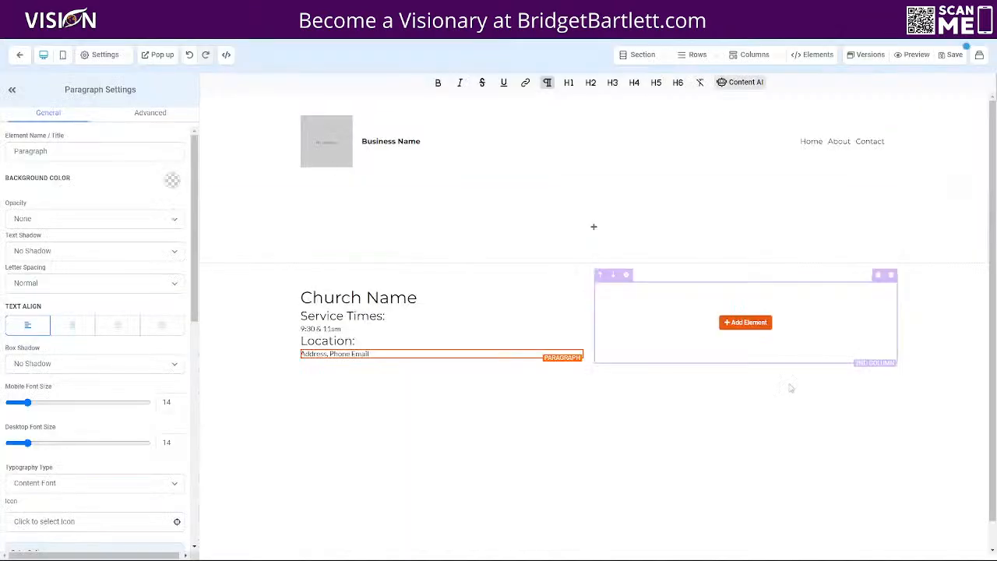
- Add a Button element to the second column of the footer's two-column row
{"action": "left_click", "coordinate": [748, 323]}
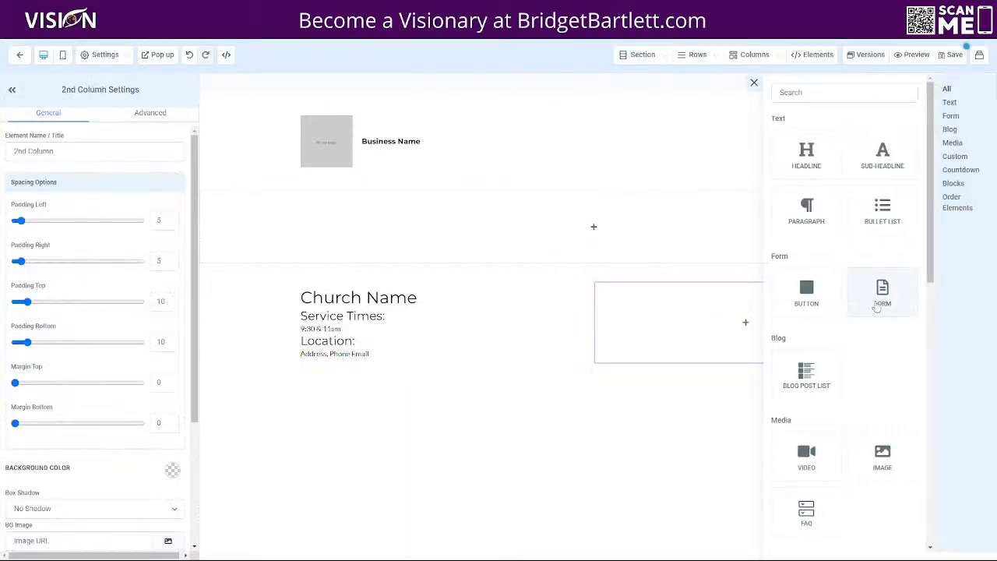
{"action": "left_click", "coordinate": [801, 289]}
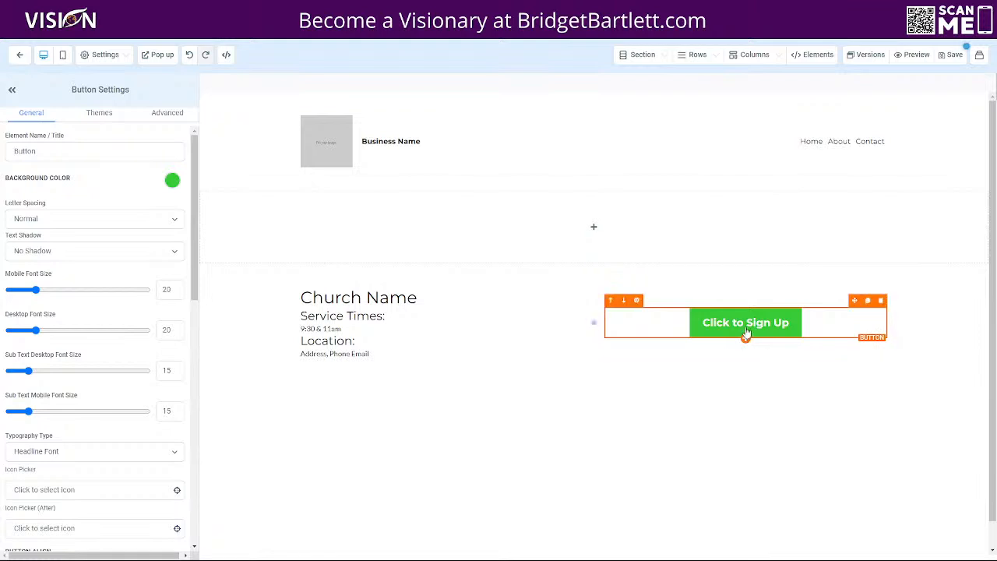
- Try to place a three-column row with the button in the footer's second column, and delete that row
{"action": "left_click", "coordinate": [746, 338]}
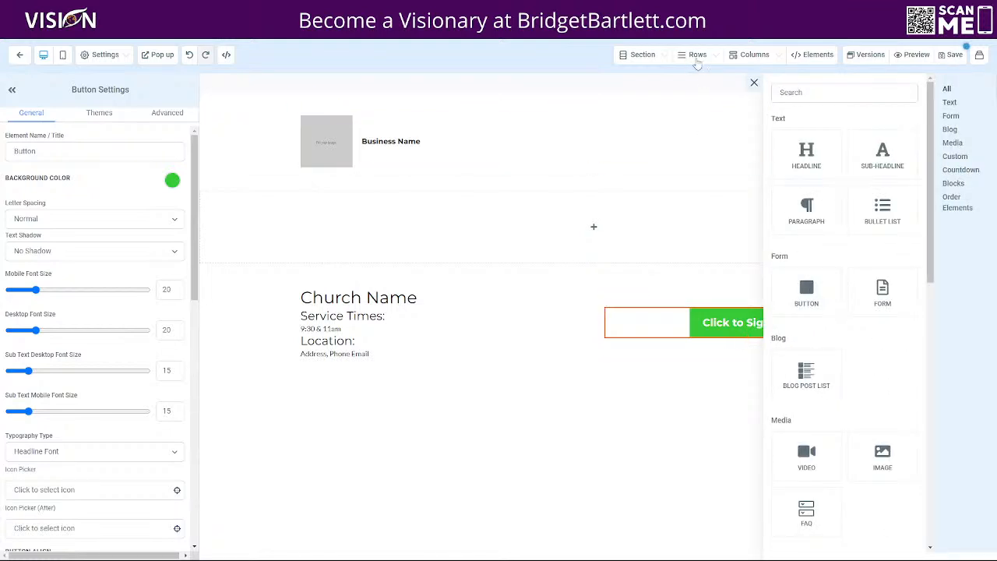
{"action": "mouse_move", "coordinate": [649, 62]}
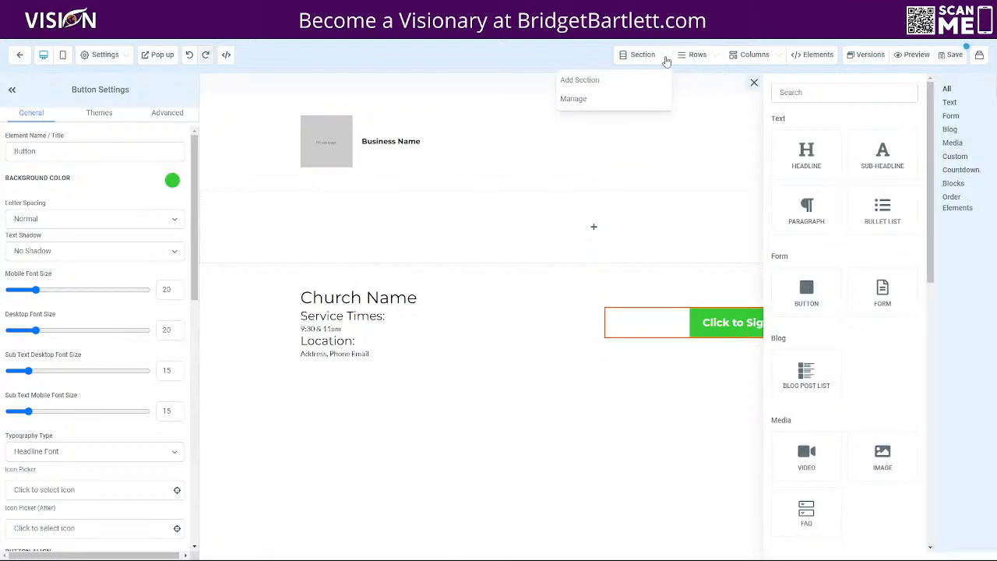
{"action": "left_click", "coordinate": [603, 81]}
{"action": "mouse_move", "coordinate": [687, 61]}
{"action": "left_click", "coordinate": [650, 81]}
{"action": "left_click_drag", "start_coordinate": [874, 199], "coordinate": [795, 347]}
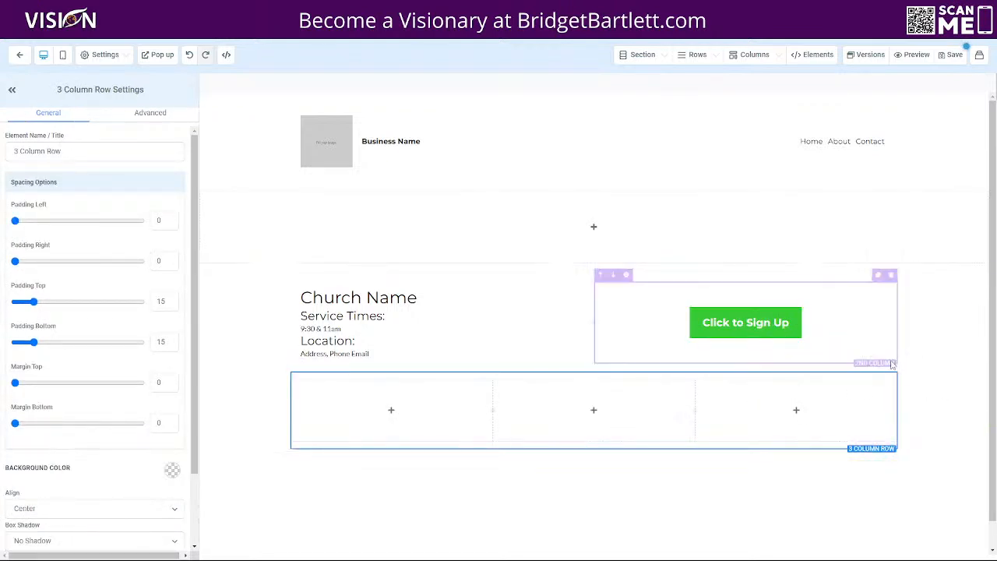
{"action": "left_click", "coordinate": [889, 362]}
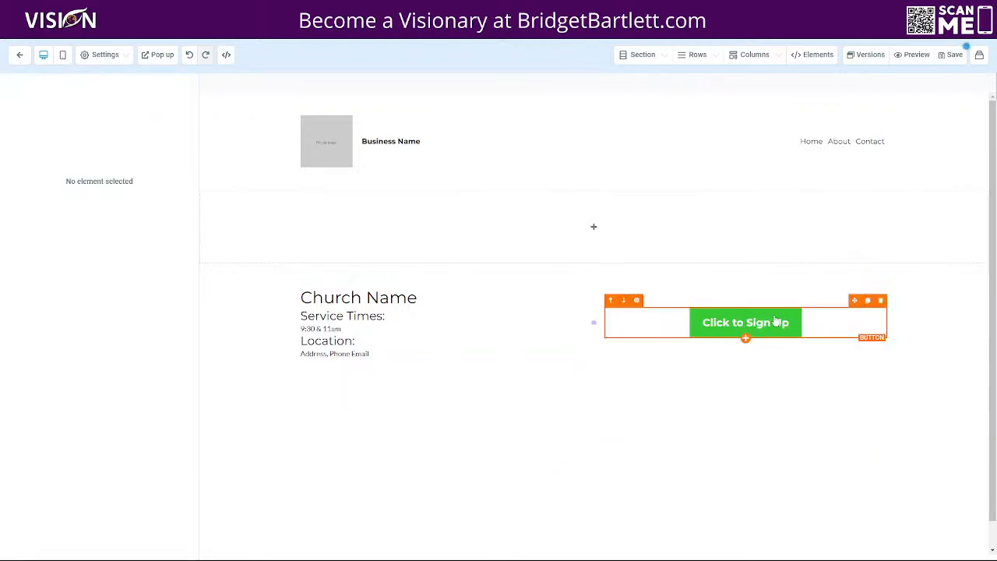
- Save the page and set its SEO meta title to "Our Church"
{"action": "left_click", "coordinate": [955, 56]}
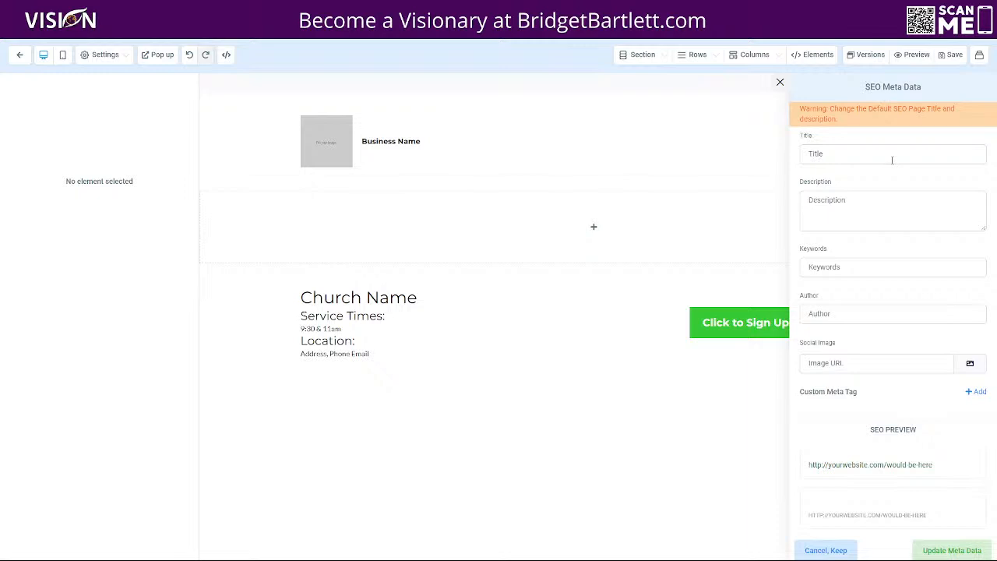
{"action": "left_click", "coordinate": [872, 157]}
{"action": "type", "text": "O"}
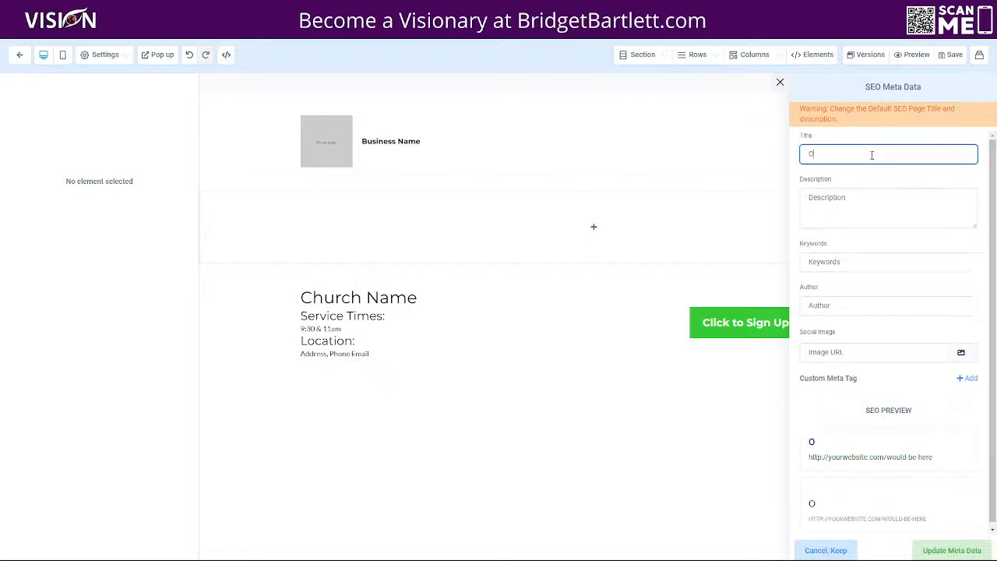
{"action": "type", "text": "ur Church"}
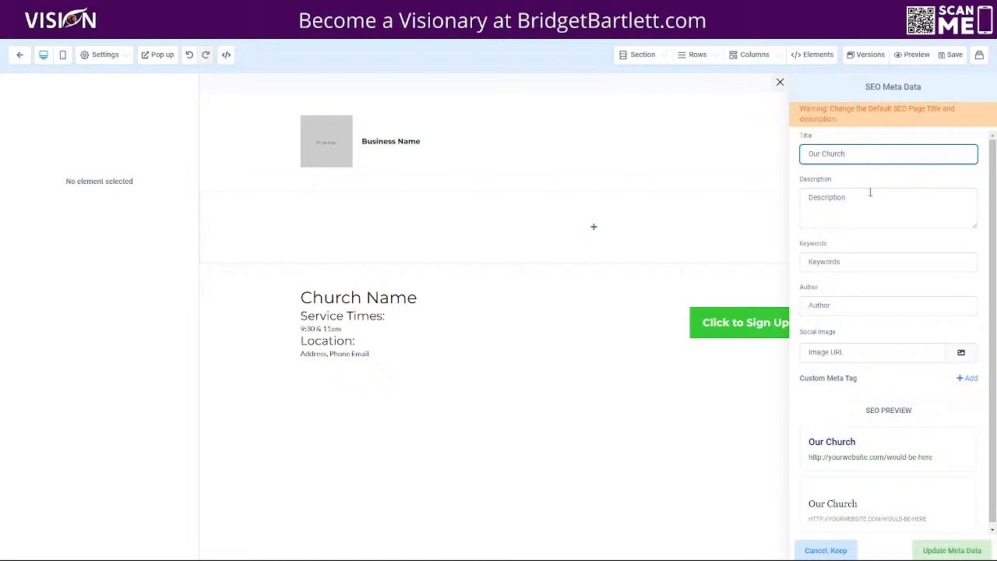
- Enter "This is about our church" as the page's SEO description
{"action": "left_click", "coordinate": [812, 198]}
{"action": "type", "text": "Th"}
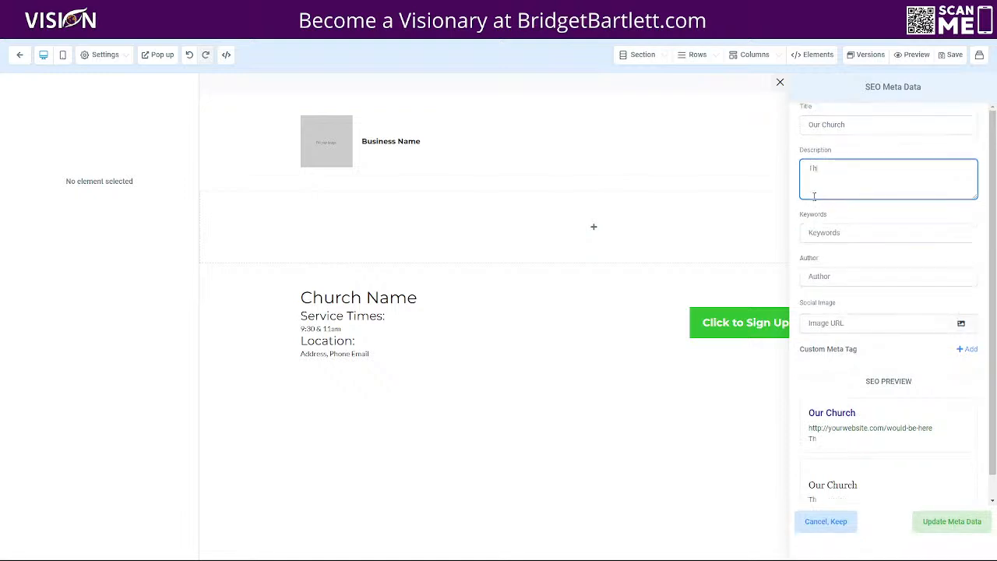
{"action": "type", "text": "is is about out ch"}
{"action": "key", "text": "BackSpace"}
{"action": "key", "text": "BackSpace"}
{"action": "key", "text": "BackSpace"}
{"action": "type", "text": "r chgurch"}
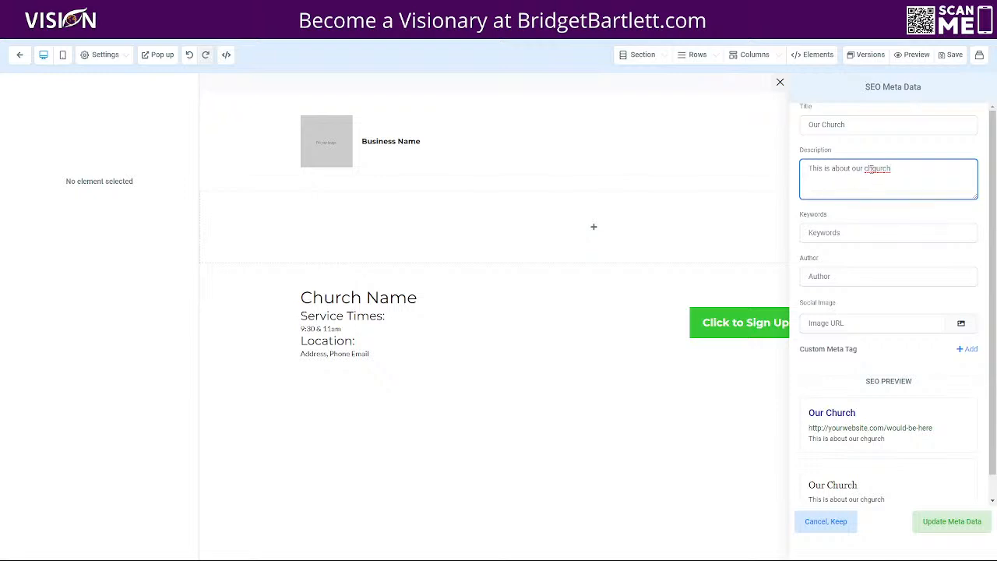
{"action": "key", "text": "Delete"}
- Set the SEO keywords to "christian church" and enter the author's full name
{"action": "left_click", "coordinate": [827, 234]}
{"action": "type", "text": "christian church"}
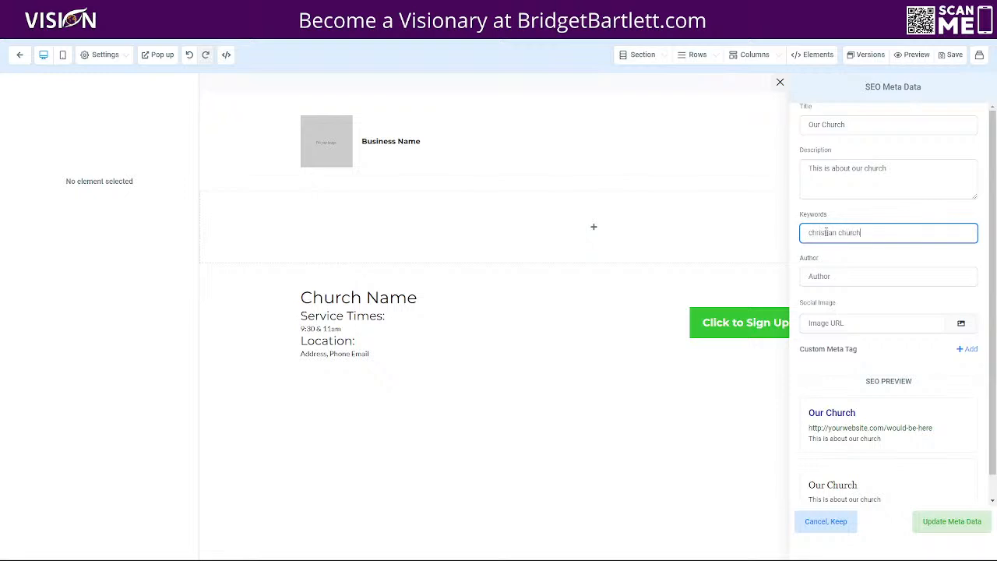
{"action": "left_click", "coordinate": [841, 276]}
{"action": "type", "text": "Bridget Bartlett"}
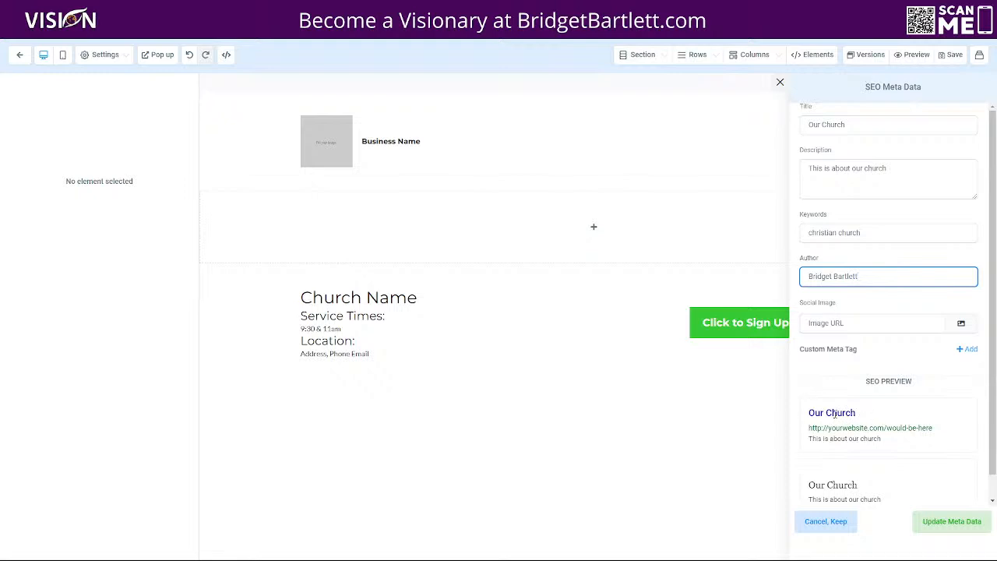
- Choose 1.jpg from the media library as the page's SEO social image
{"action": "scroll", "coordinate": [943, 446], "scroll_direction": "down", "scroll_amount": 1}
{"action": "left_click", "coordinate": [961, 302]}
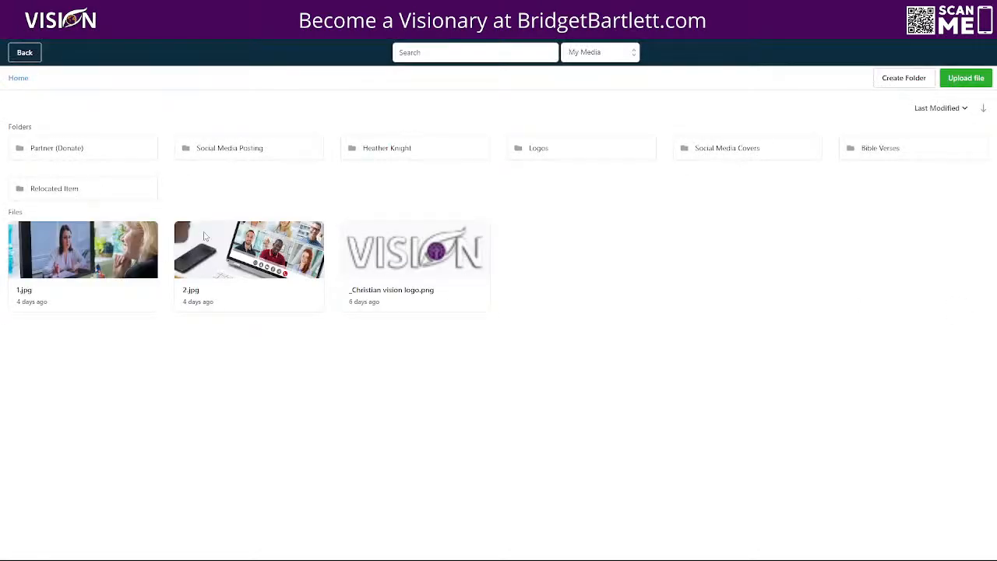
{"action": "left_click", "coordinate": [140, 242]}
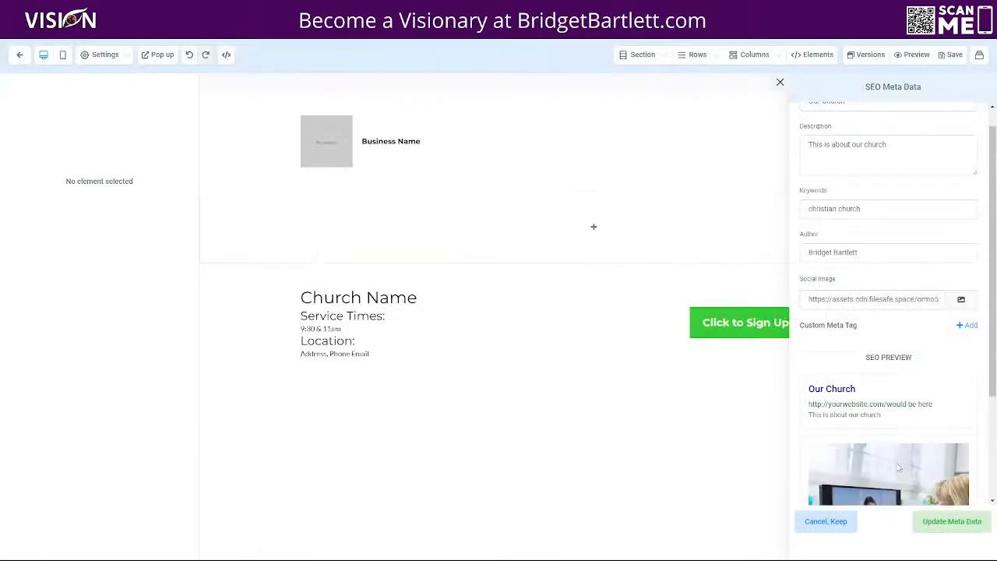
- Update the page's SEO meta data, then reopen it to check the entries and close it
{"action": "scroll", "coordinate": [874, 452], "scroll_direction": "down", "scroll_amount": 5}
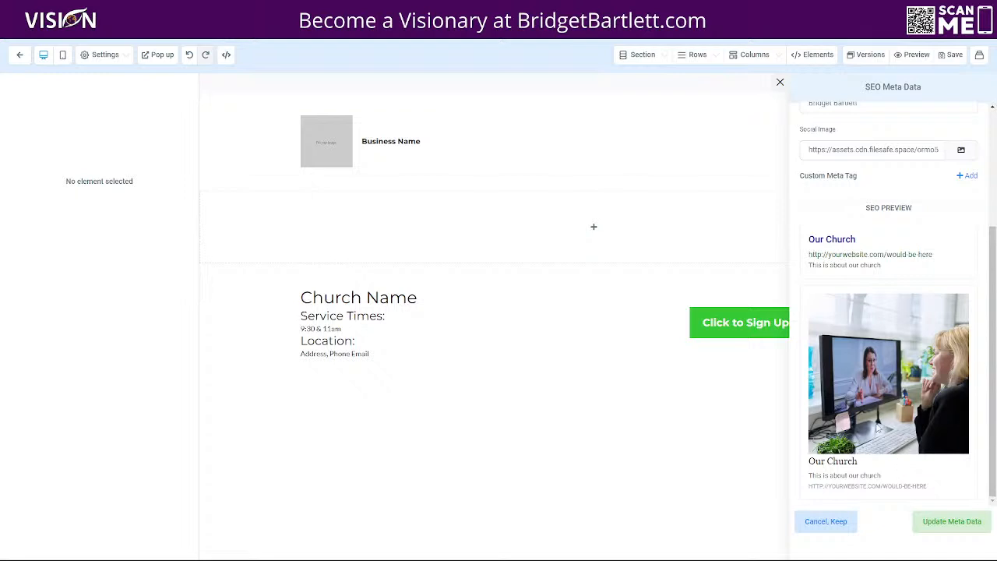
{"action": "left_click", "coordinate": [945, 522]}
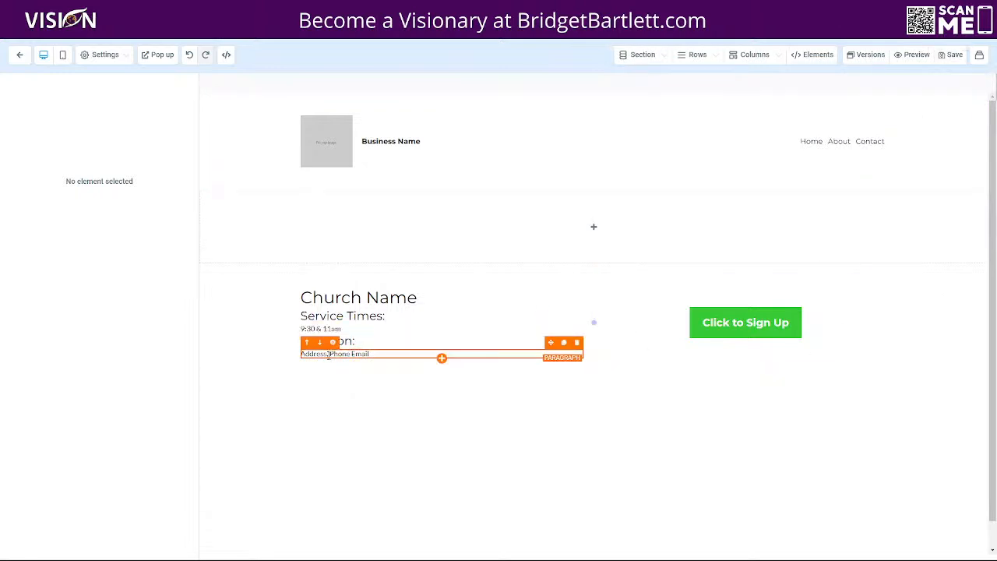
{"action": "left_click", "coordinate": [102, 57]}
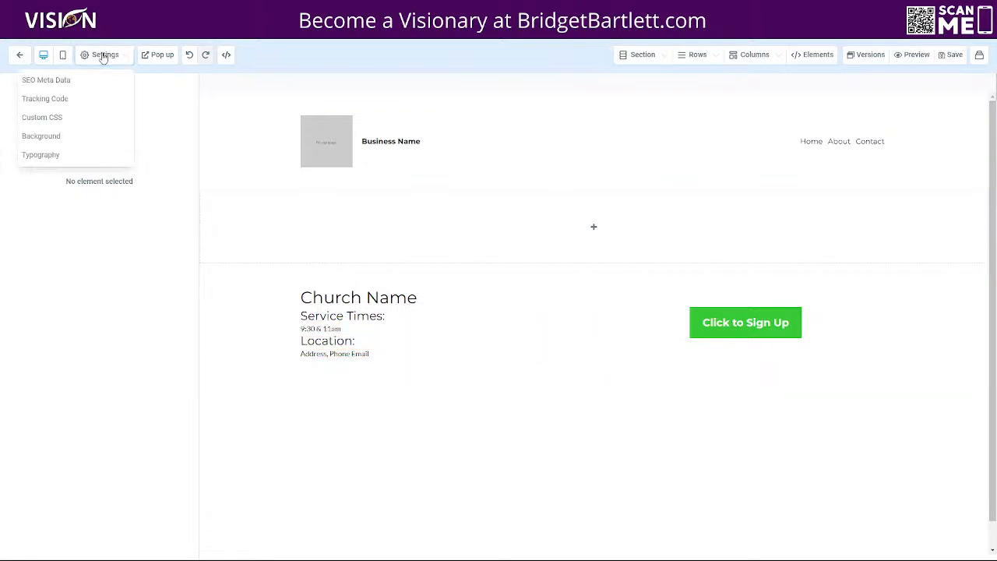
{"action": "left_click", "coordinate": [64, 81]}
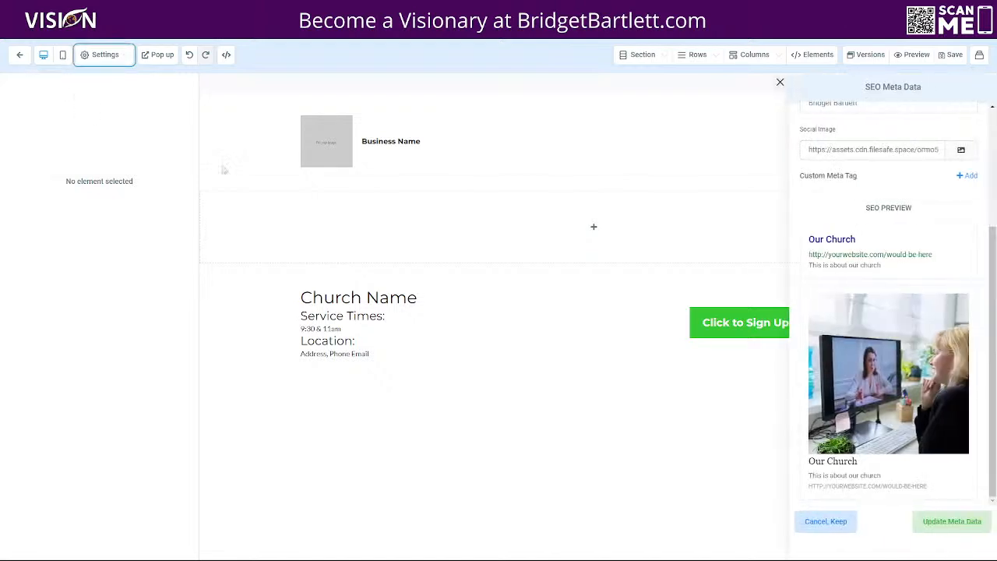
{"action": "left_click", "coordinate": [777, 83]}
- Examine the page's header and footer tracking code editors and close them
{"action": "left_click", "coordinate": [107, 56]}
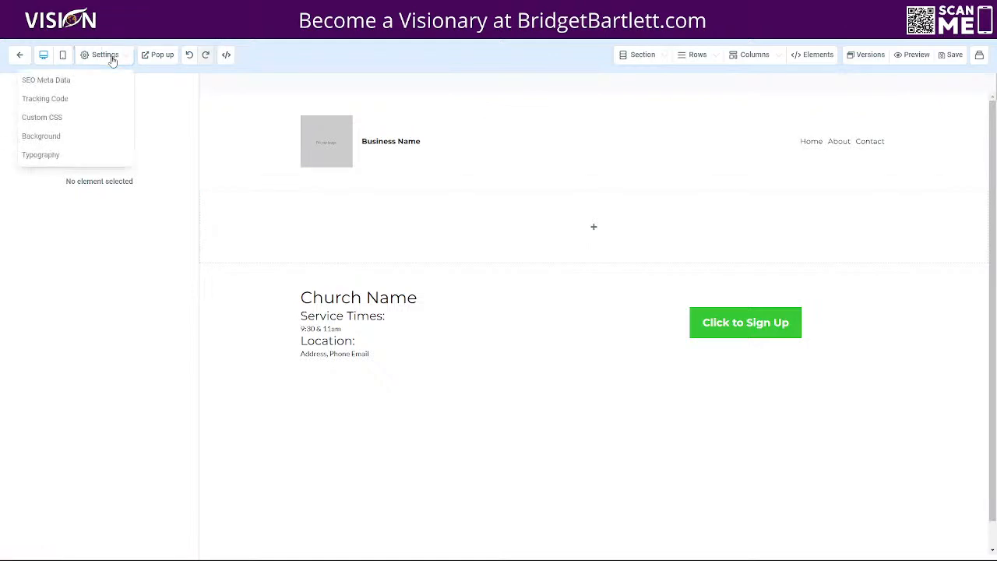
{"action": "left_click", "coordinate": [64, 102]}
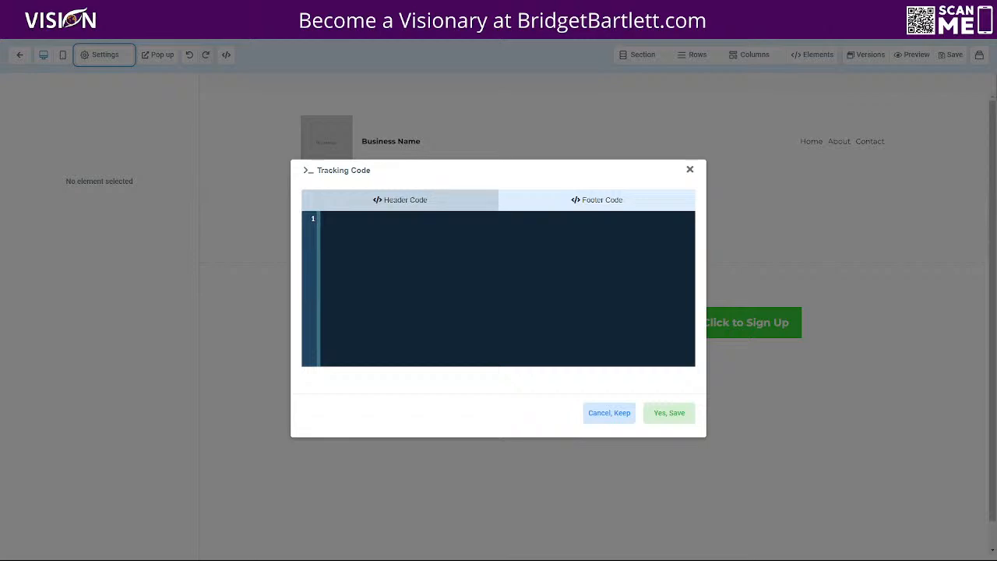
{"action": "left_click", "coordinate": [620, 208]}
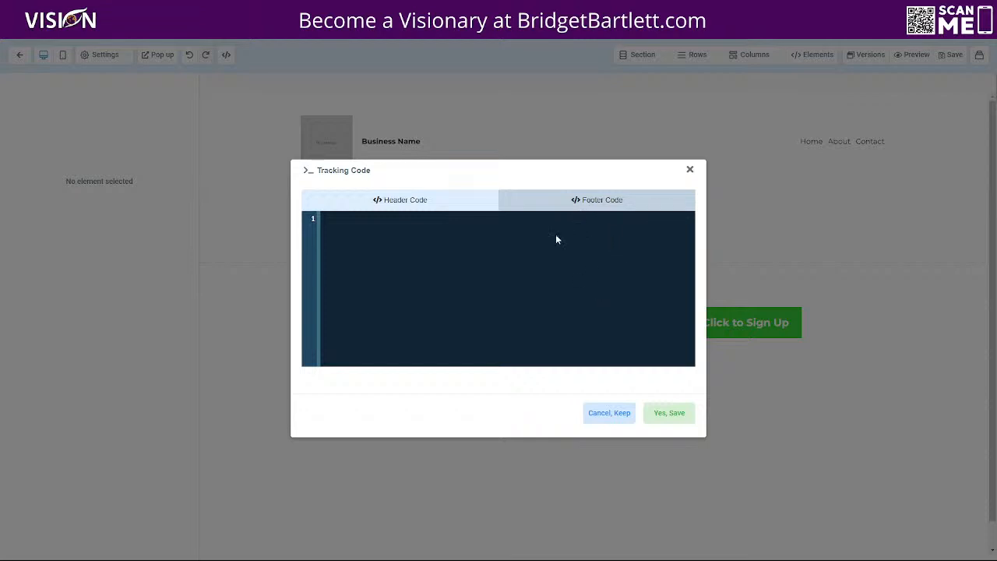
{"action": "left_click", "coordinate": [691, 171]}
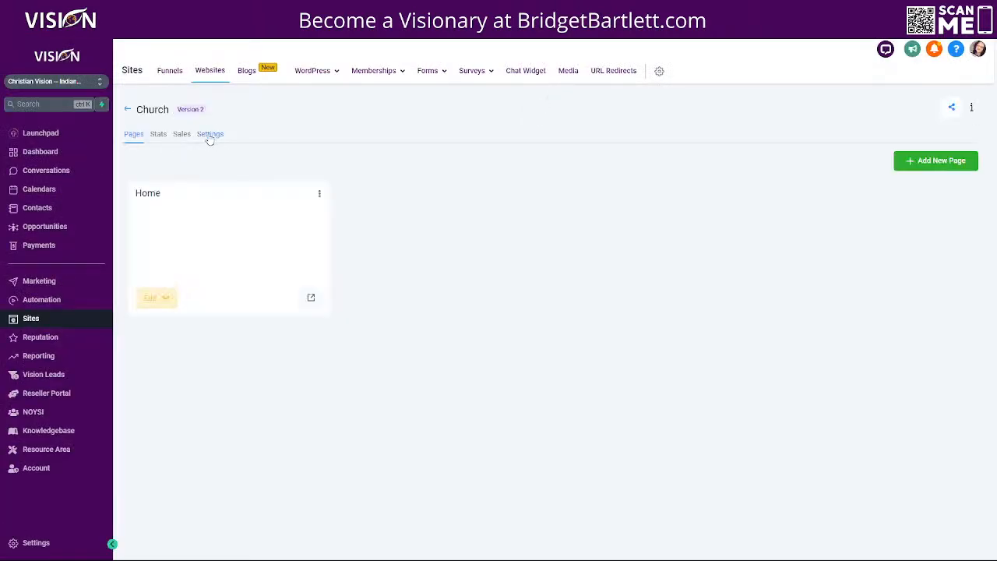
- Review the Church website's site-wide settings and return to editing the Home page
{"action": "left_click", "coordinate": [209, 135]}
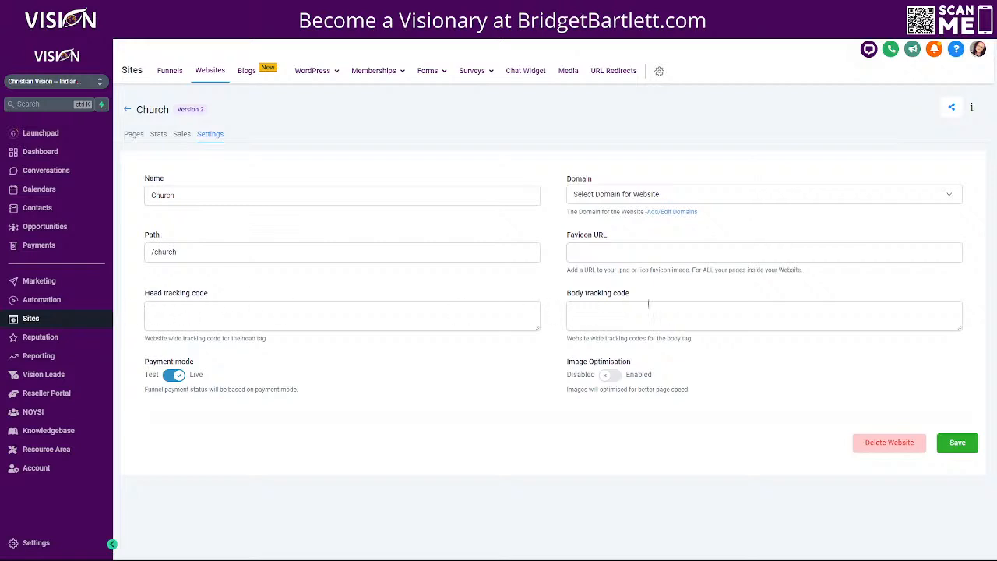
{"action": "left_click", "coordinate": [133, 134]}
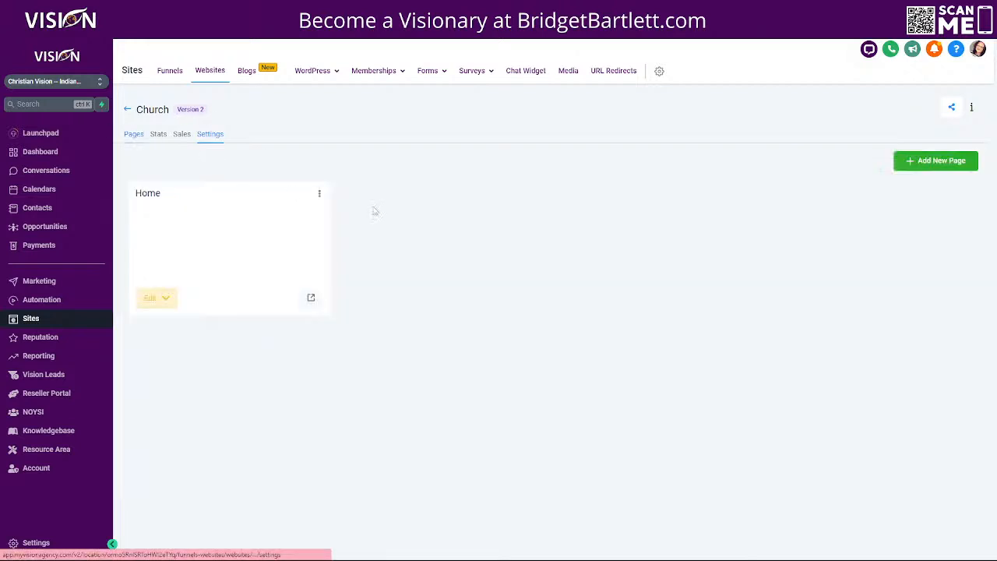
{"action": "left_click", "coordinate": [169, 299]}
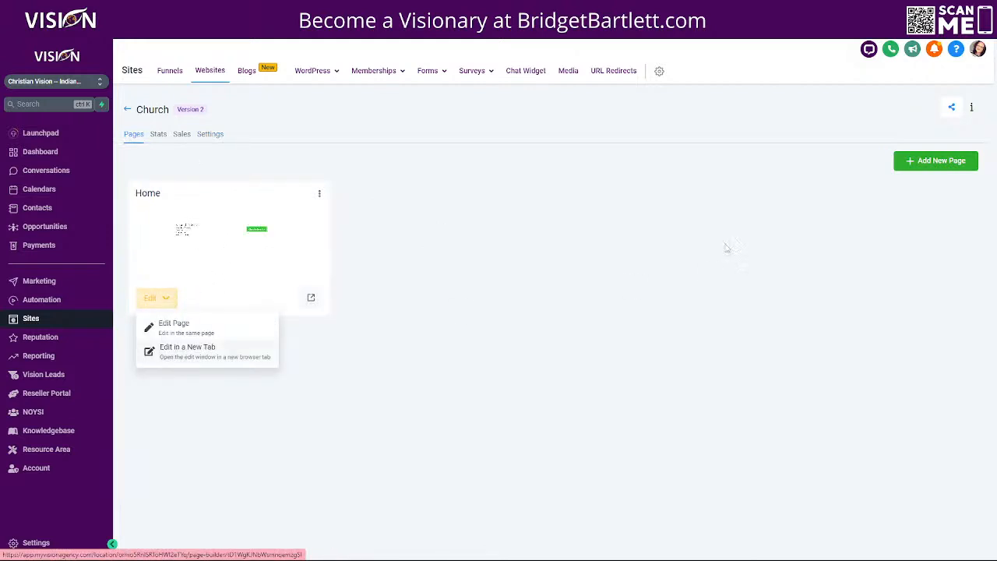
{"action": "left_click", "coordinate": [219, 363]}
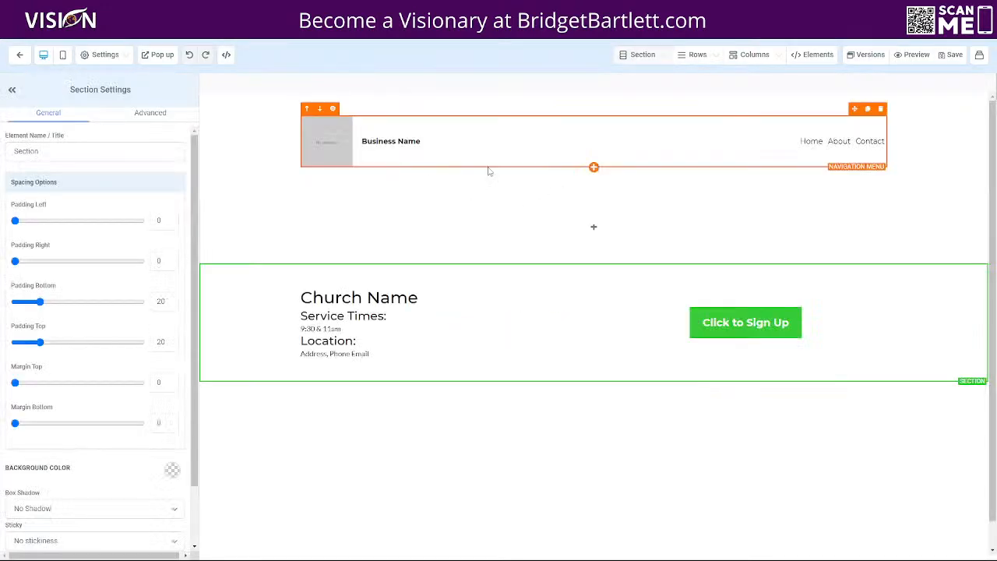
- Switch the navigation menu's brand logo off and back on, and enable optimised image loading for it
{"action": "left_click", "coordinate": [340, 138]}
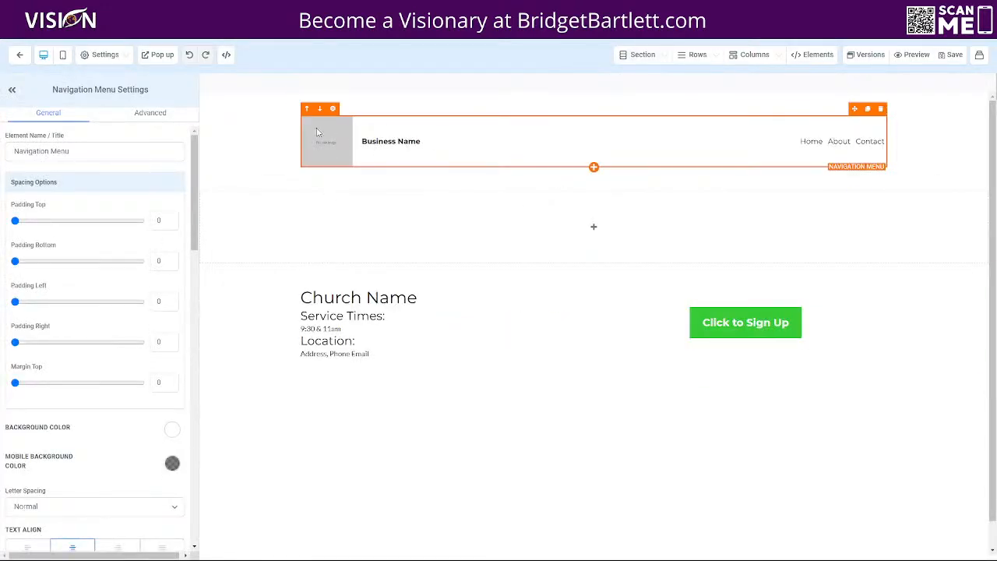
{"action": "scroll", "coordinate": [93, 445], "scroll_direction": "down", "scroll_amount": 5}
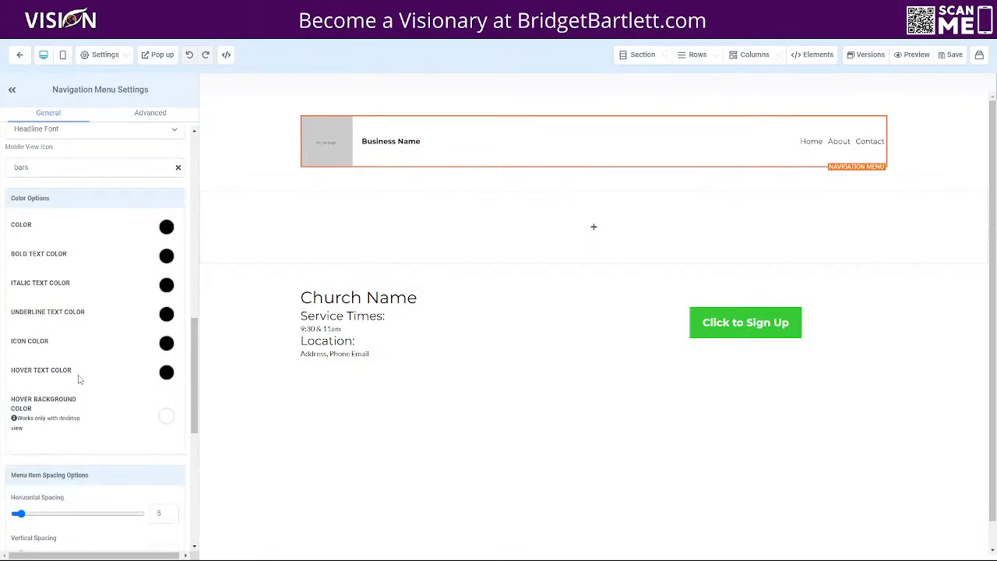
{"action": "scroll", "coordinate": [83, 378], "scroll_direction": "down", "scroll_amount": 5}
{"action": "mouse_move", "coordinate": [342, 132]}
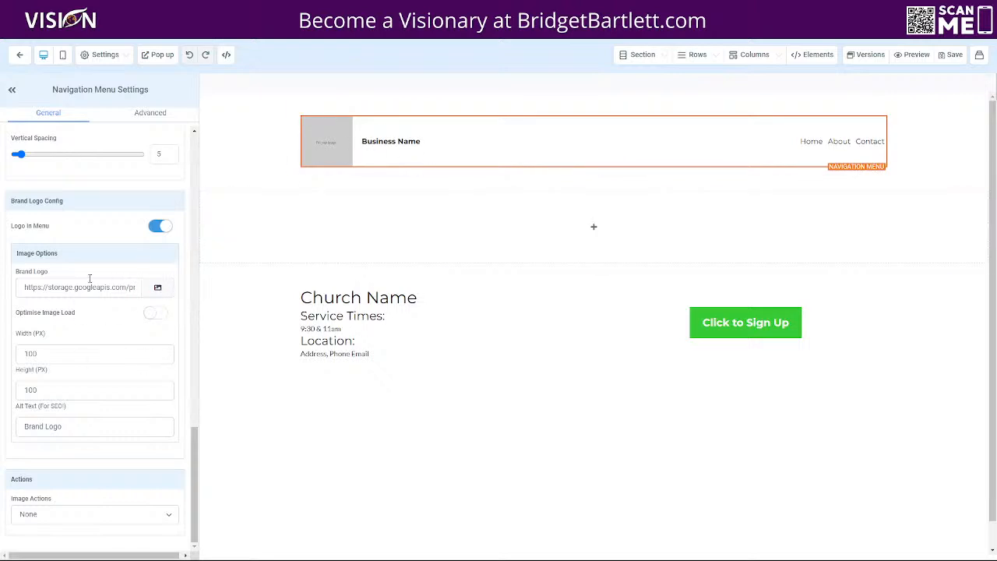
{"action": "left_click", "coordinate": [158, 226]}
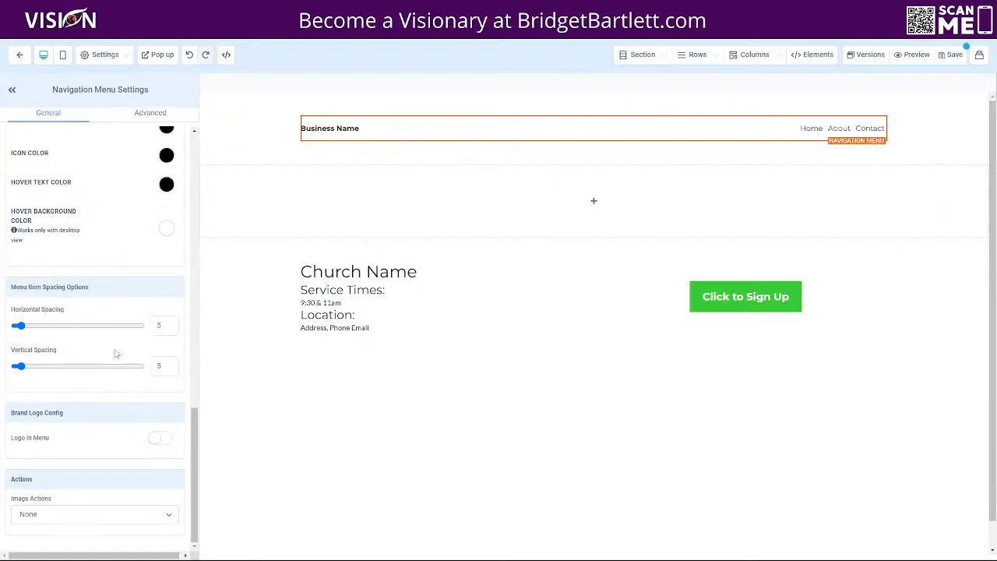
{"action": "left_click", "coordinate": [163, 439]}
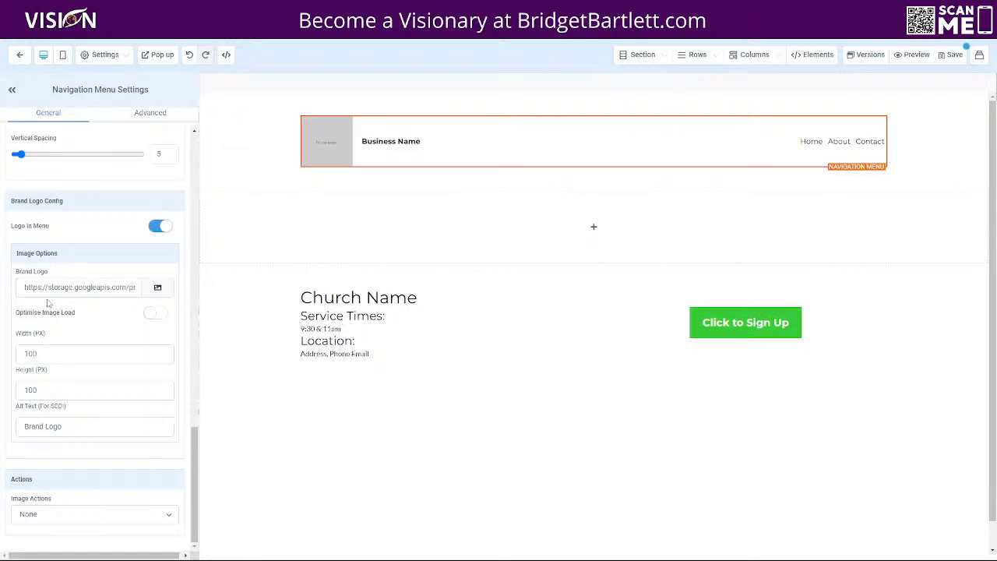
{"action": "left_click", "coordinate": [158, 315]}
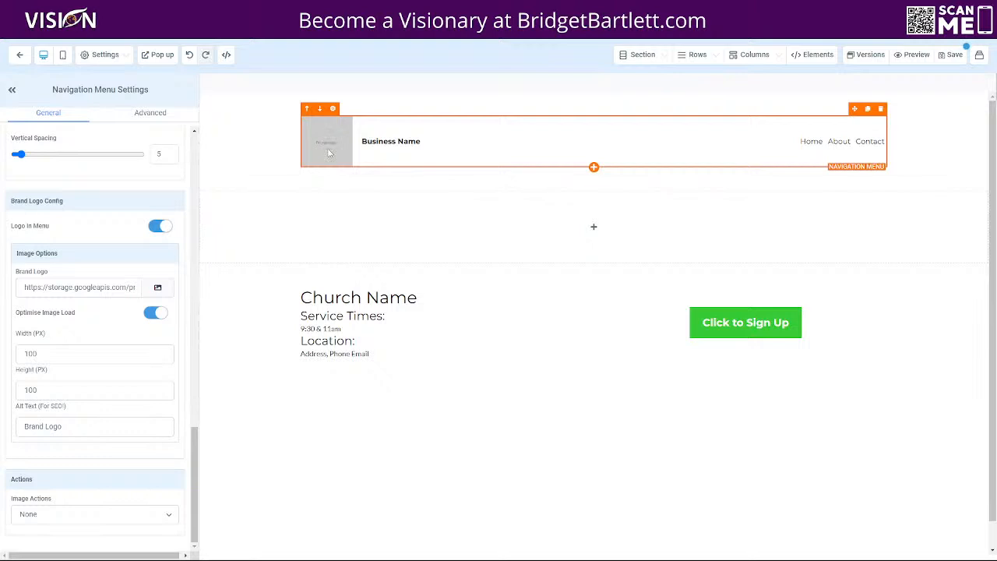
- Set the brand logo to _Christian vision logo.png from the media library and check the available image actions
{"action": "left_click", "coordinate": [156, 288]}
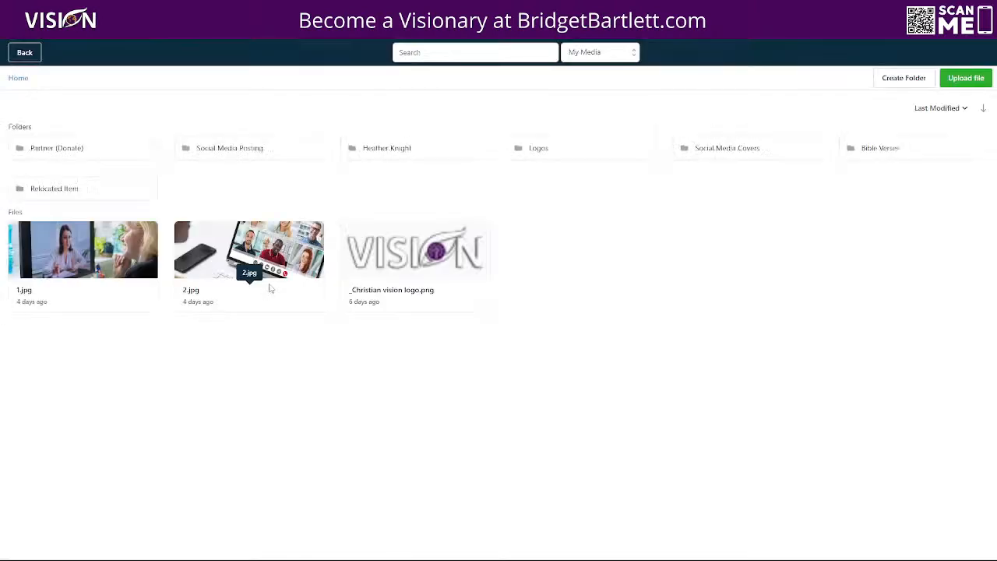
{"action": "left_click", "coordinate": [427, 260]}
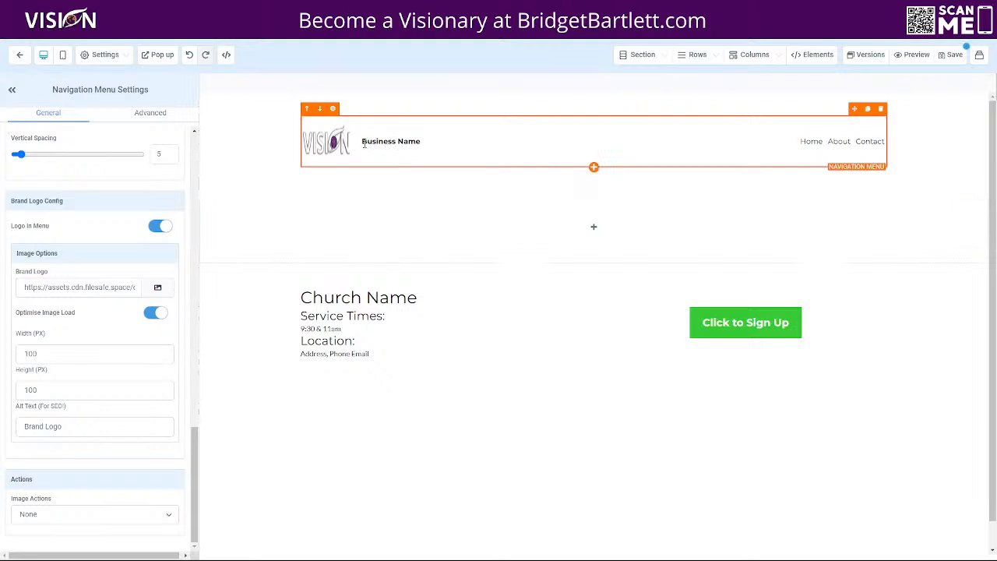
{"action": "left_click", "coordinate": [44, 514]}
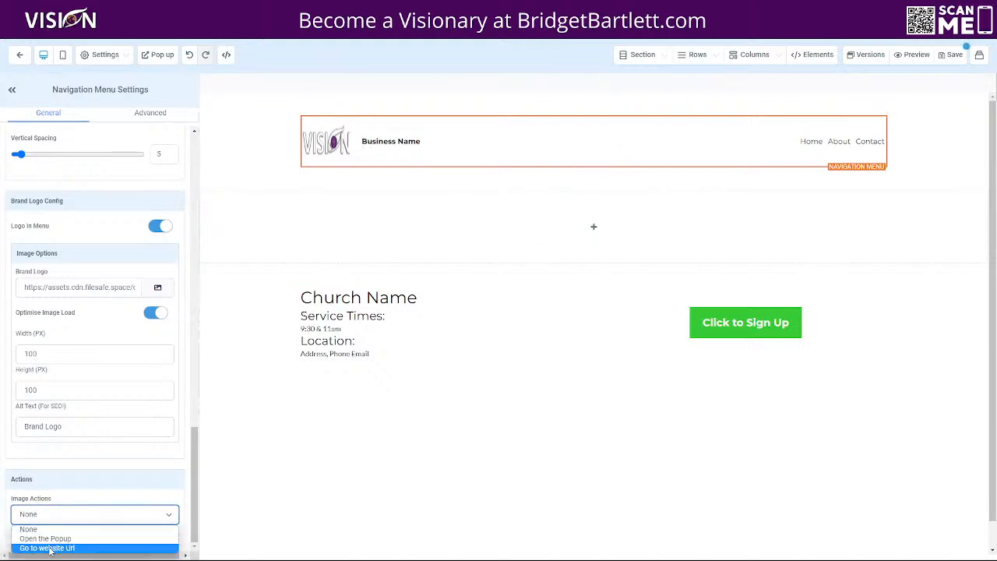
{"action": "left_click", "coordinate": [58, 482]}
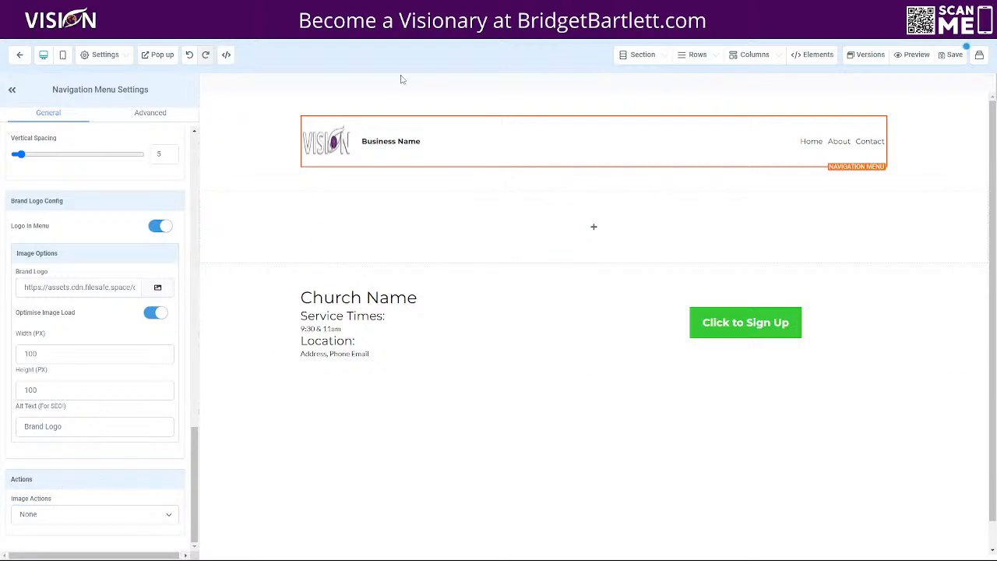
- Delete the Business Name text from the navigation menu, then save and preview the page
{"action": "triple_click", "coordinate": [369, 141]}
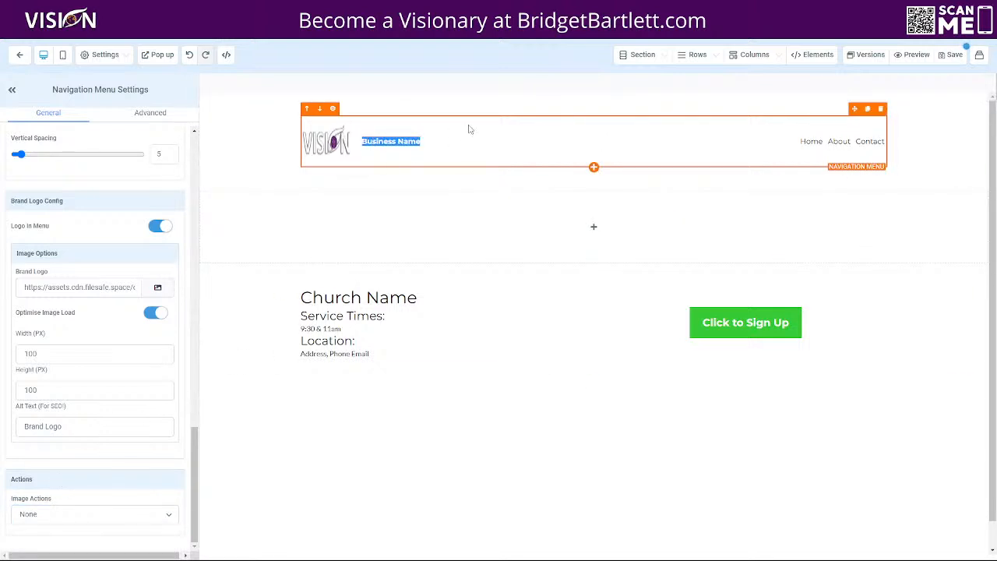
{"action": "key", "text": "BackSpace"}
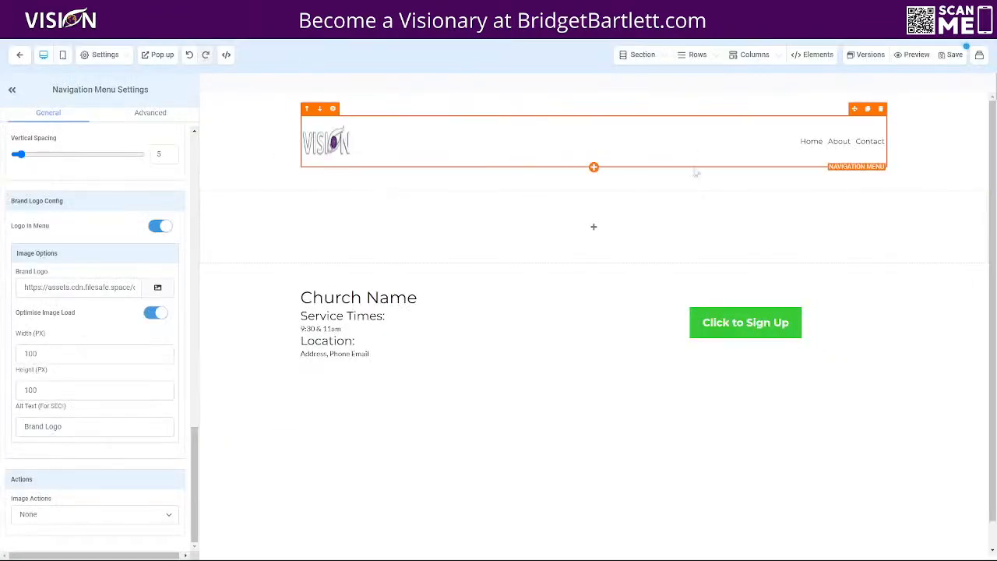
{"action": "mouse_move", "coordinate": [828, 144]}
{"action": "left_click", "coordinate": [956, 54]}
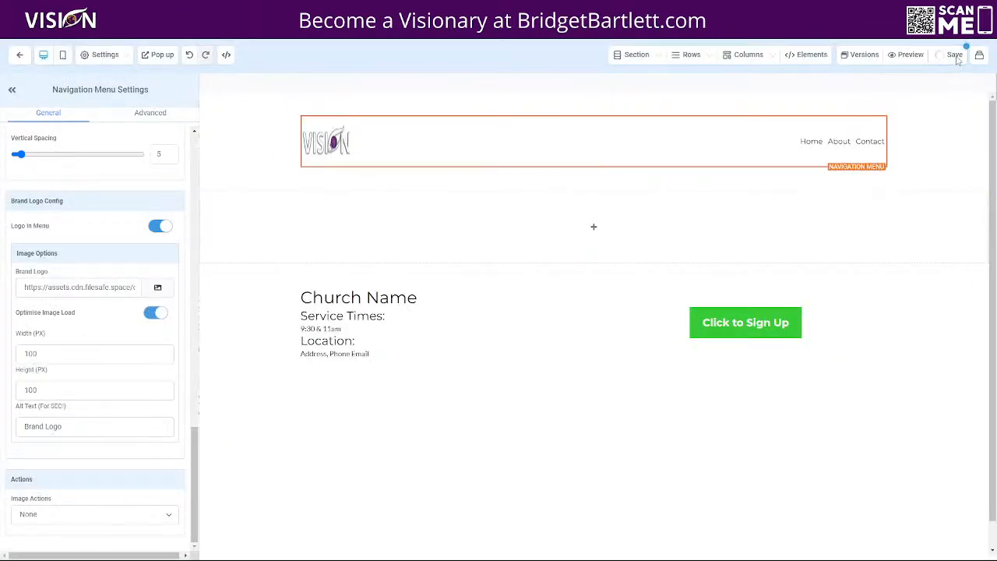
{"action": "left_click", "coordinate": [909, 54]}
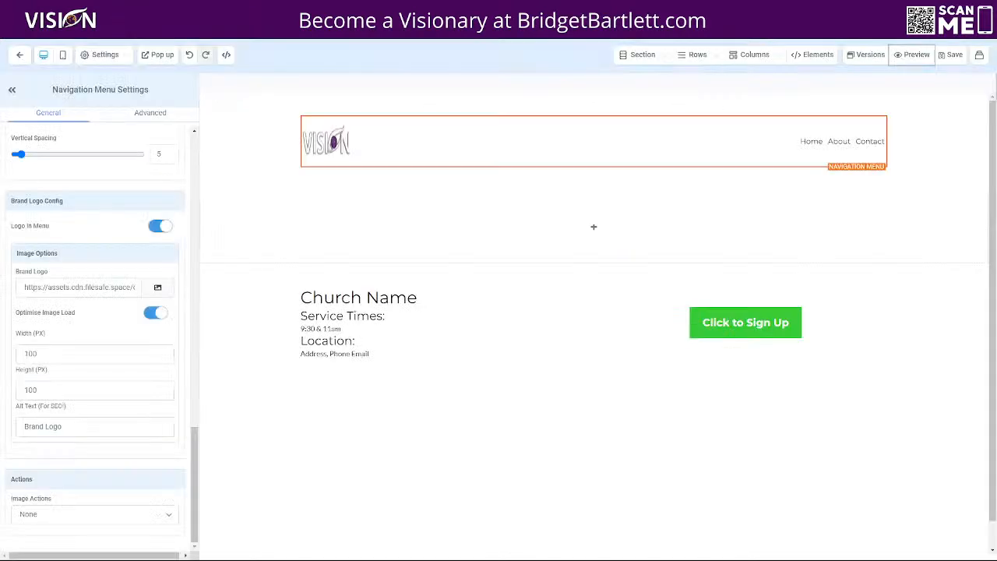
- Try letting the header section's rows take the entire width, check the saved page in the preview, and switch the option off again
{"action": "left_click", "coordinate": [207, 125]}
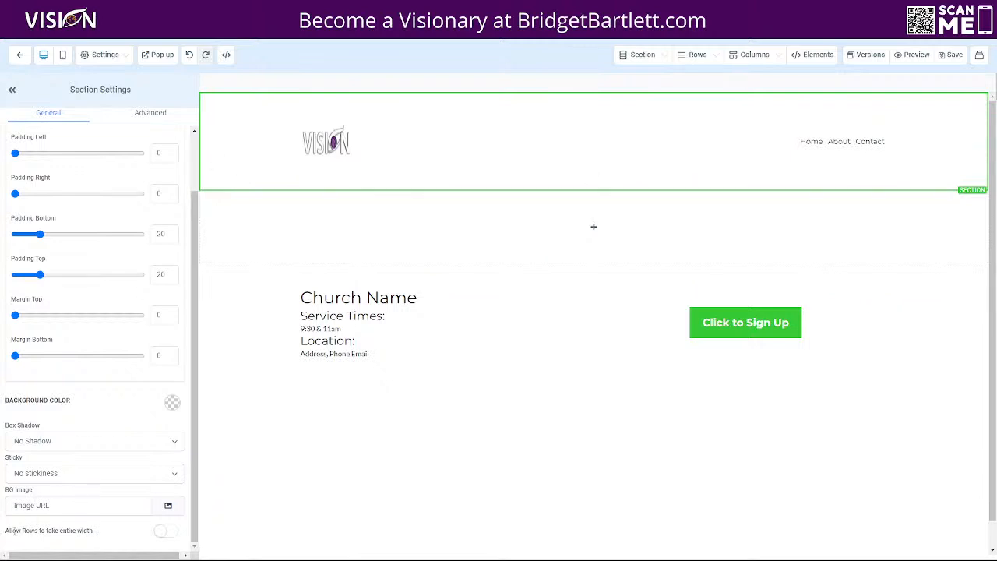
{"action": "left_click", "coordinate": [174, 534]}
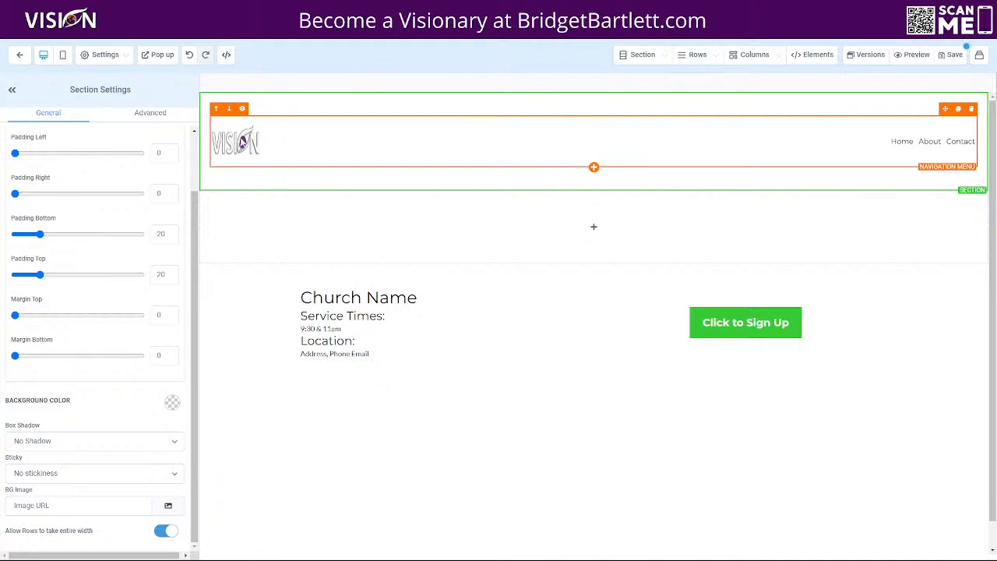
{"action": "left_click", "coordinate": [951, 57]}
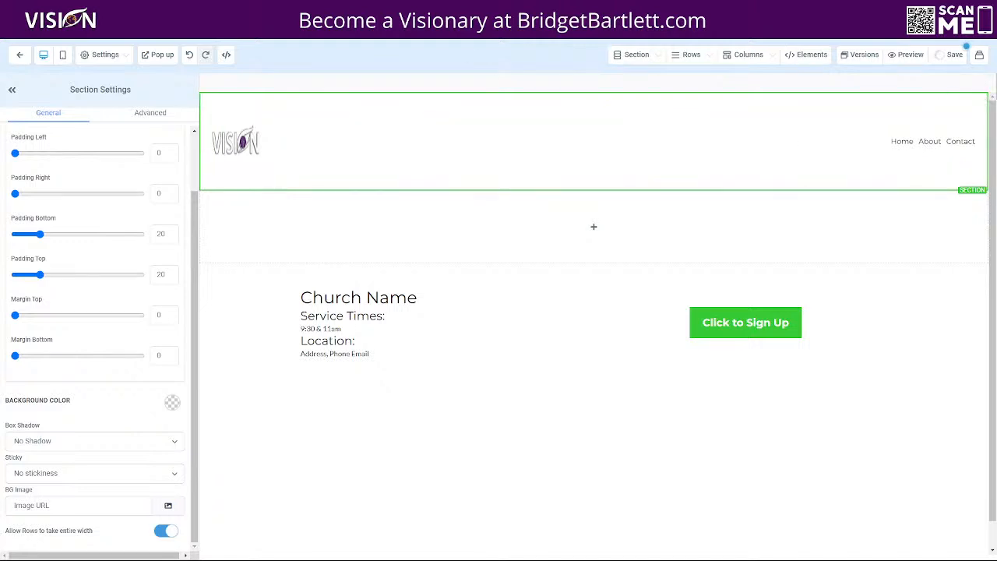
{"action": "left_click", "coordinate": [468, 9]}
{"action": "key", "text": "F5"}
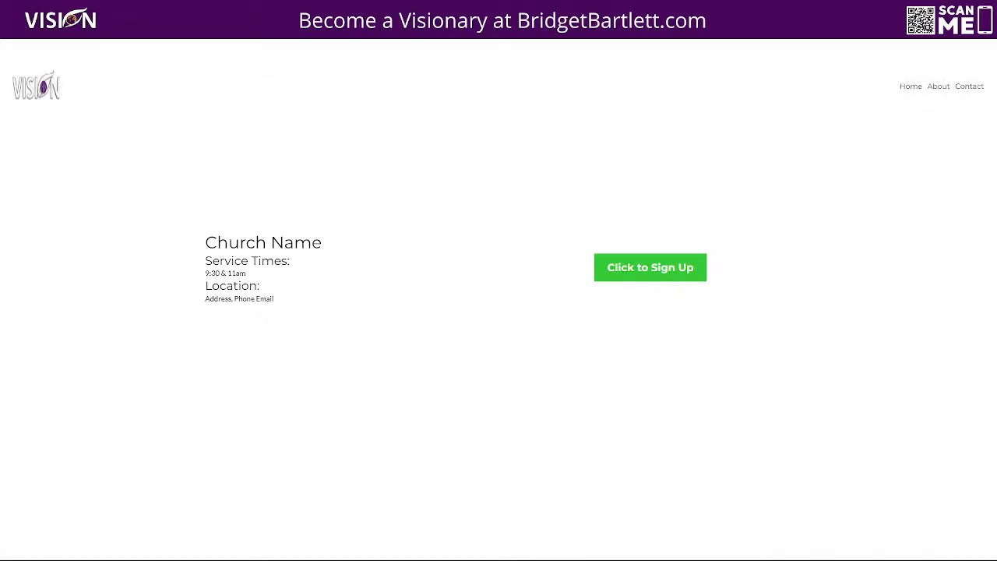
{"action": "left_click", "coordinate": [358, 9]}
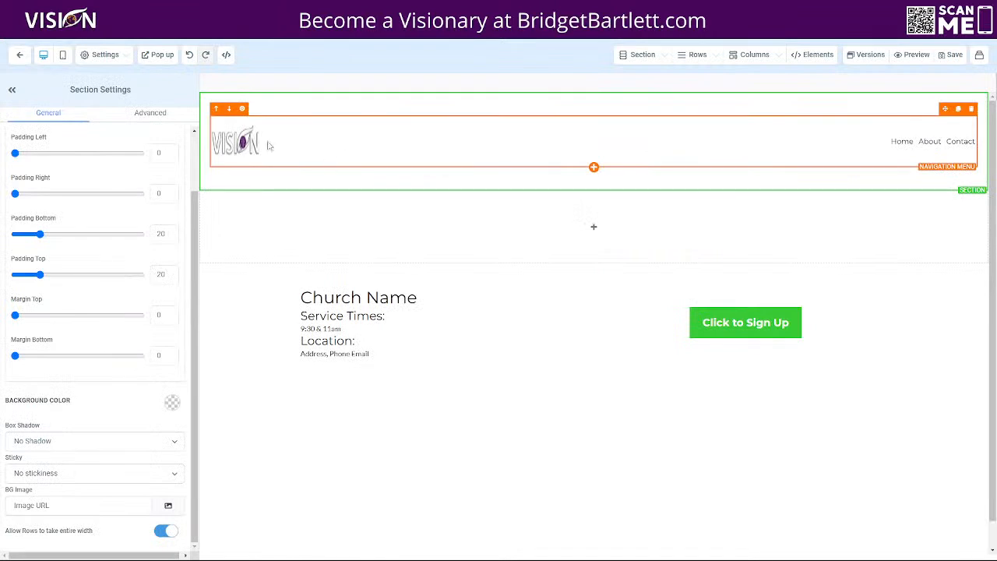
{"action": "left_click", "coordinate": [161, 532]}
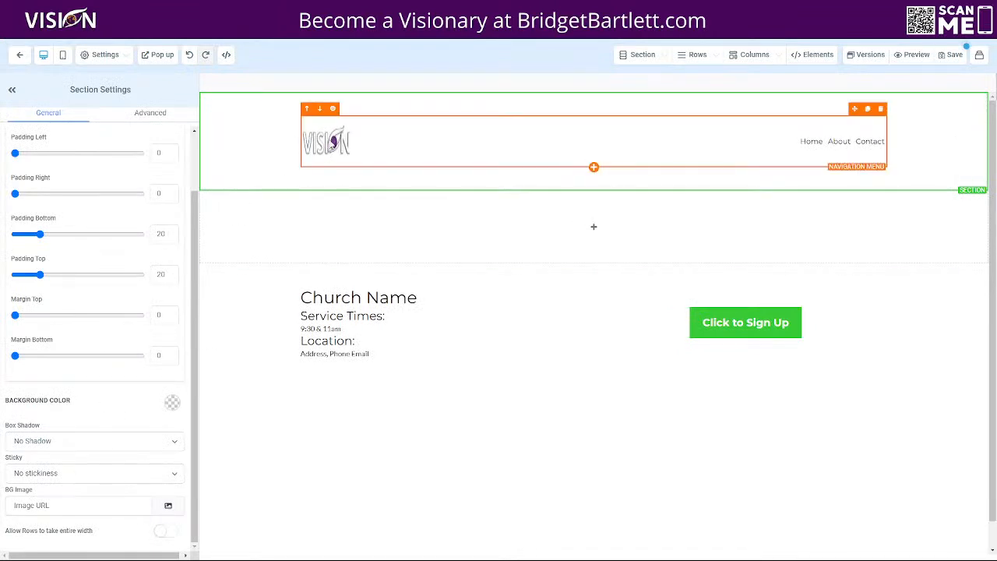
- Try switching optimised image loading on for the navigation menu's brand logo, and turn it off again
{"action": "left_click", "coordinate": [331, 143]}
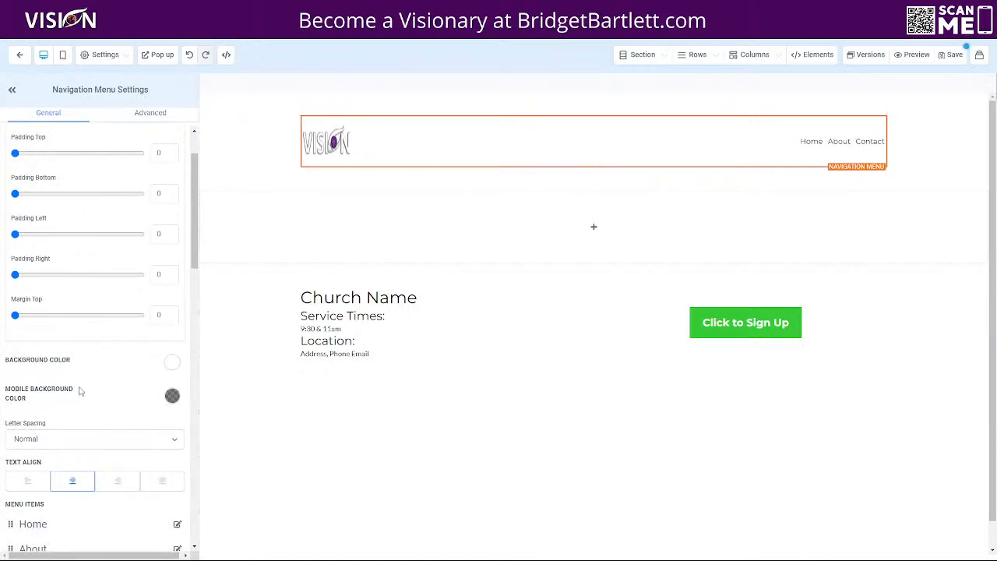
{"action": "scroll", "coordinate": [79, 391], "scroll_direction": "down", "scroll_amount": 10}
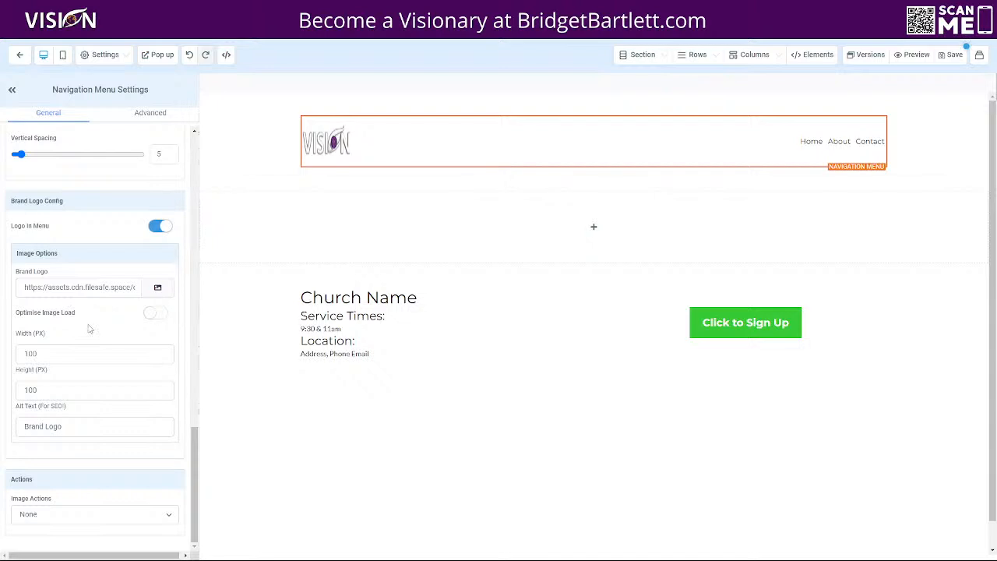
{"action": "scroll", "coordinate": [90, 328], "scroll_direction": "up", "scroll_amount": 1}
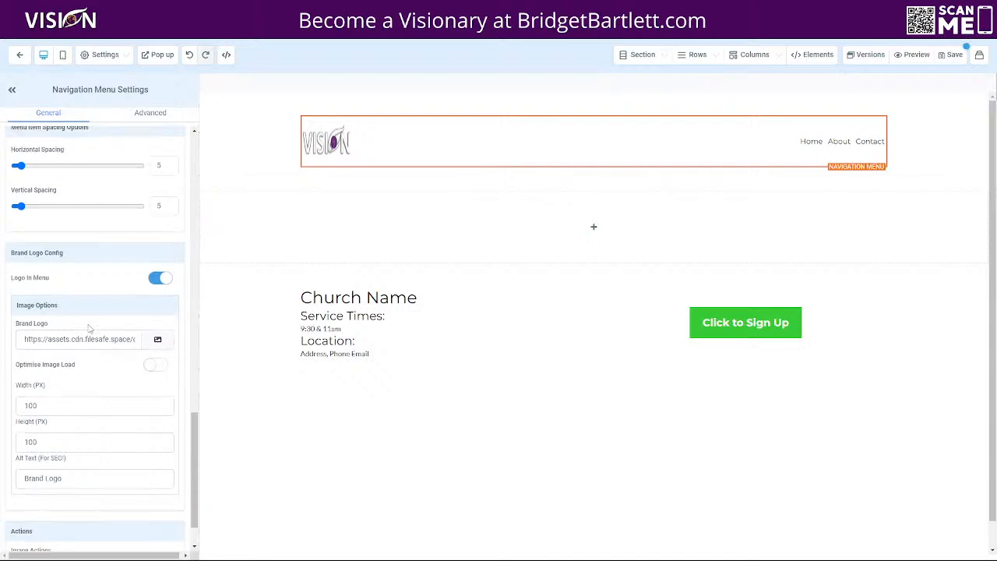
{"action": "left_click", "coordinate": [155, 365]}
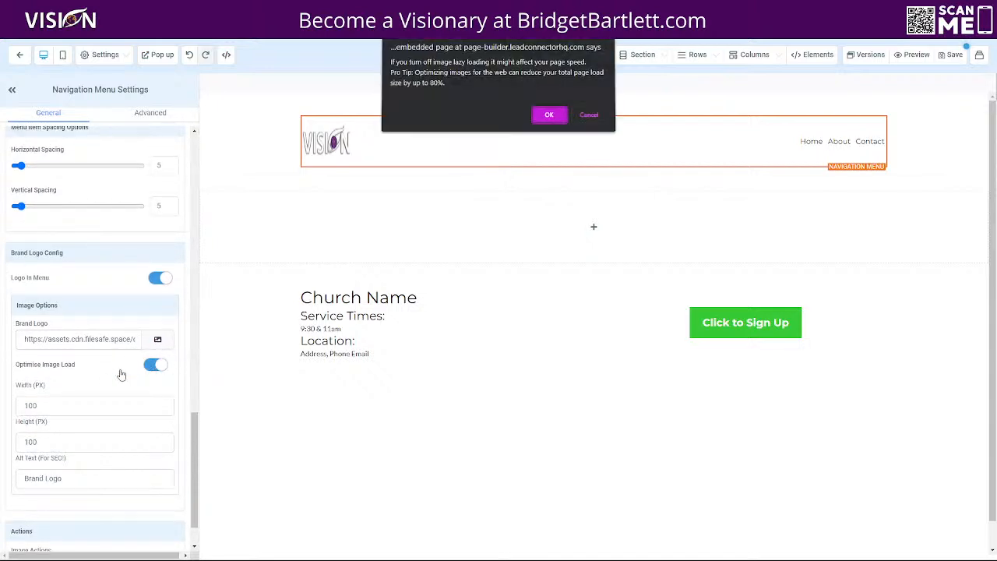
{"action": "left_click", "coordinate": [549, 114]}
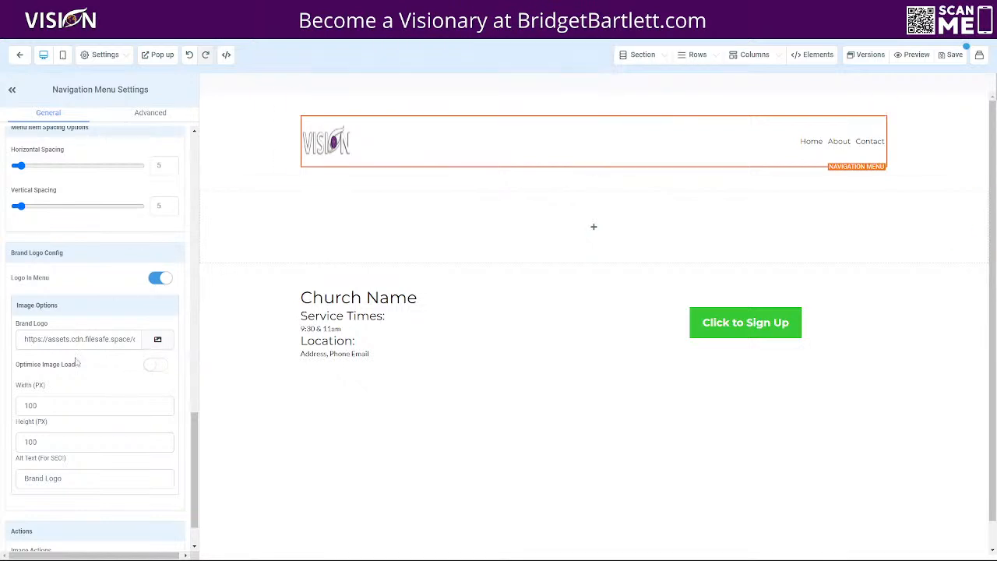
- Try brand logo widths of 75 and 50 px, then set the width back to 100 px
{"action": "double_click", "coordinate": [23, 406]}
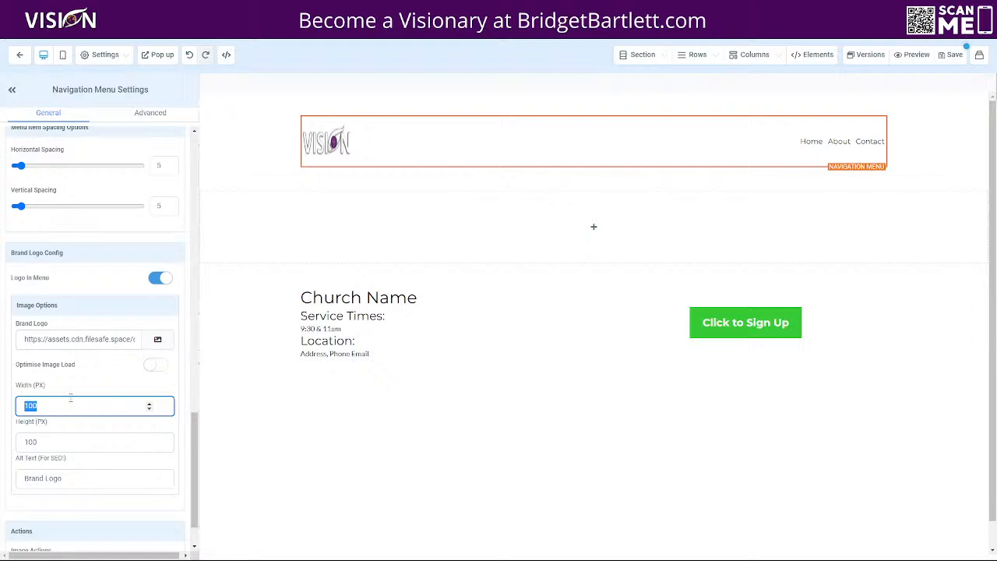
{"action": "type", "text": "75"}
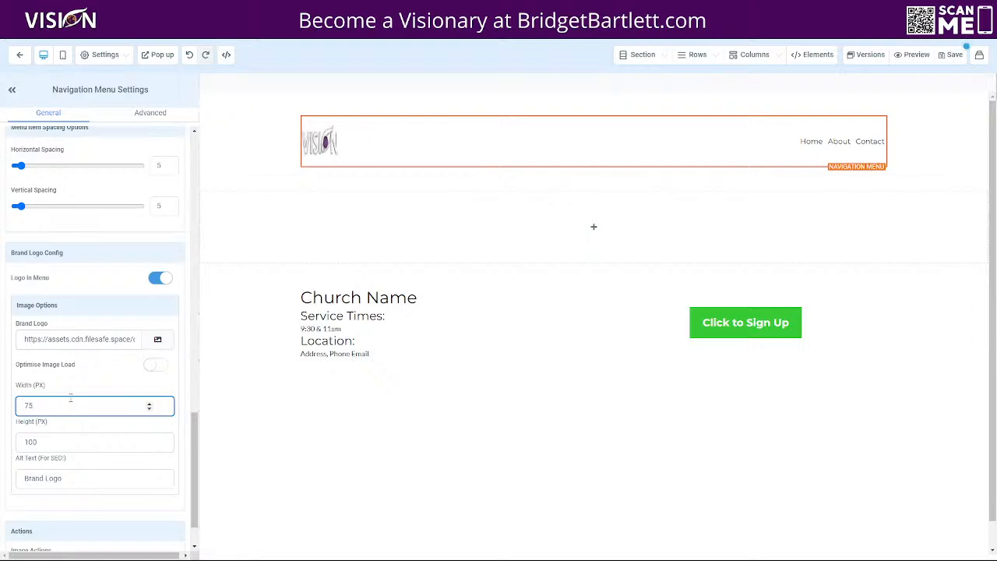
{"action": "left_click_drag", "start_coordinate": [70, 405], "coordinate": [22, 399]}
{"action": "type", "text": "50"}
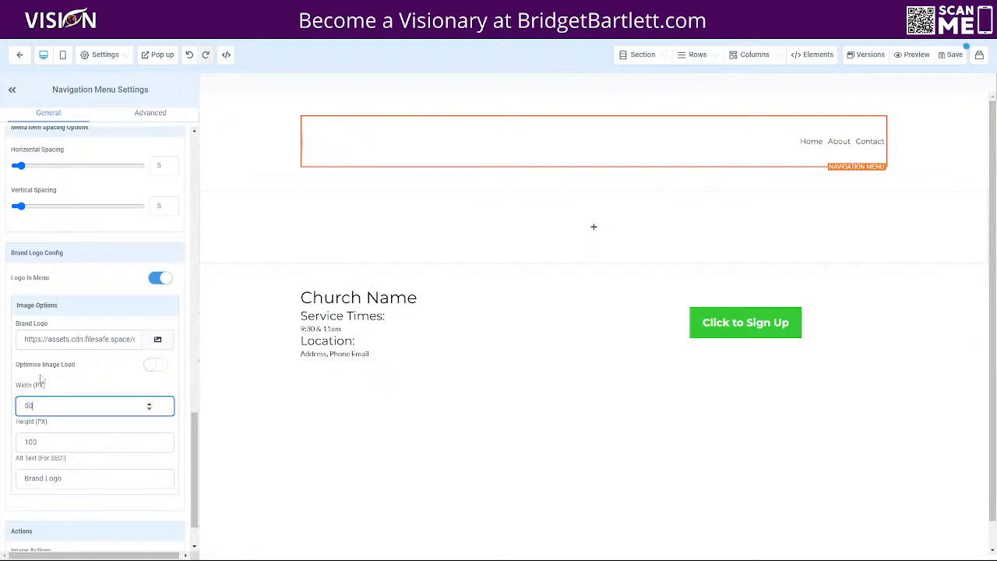
{"action": "left_click_drag", "start_coordinate": [39, 404], "coordinate": [14, 414]}
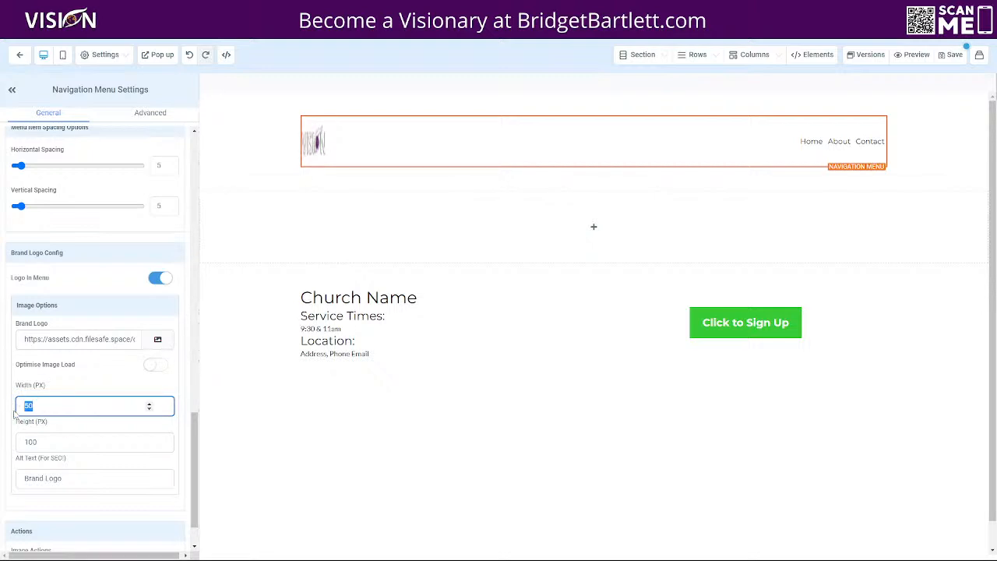
{"action": "type", "text": "100"}
- Set the brand logo's height to 75 px
{"action": "left_click_drag", "start_coordinate": [67, 441], "coordinate": [17, 442]}
{"action": "type", "text": "75"}
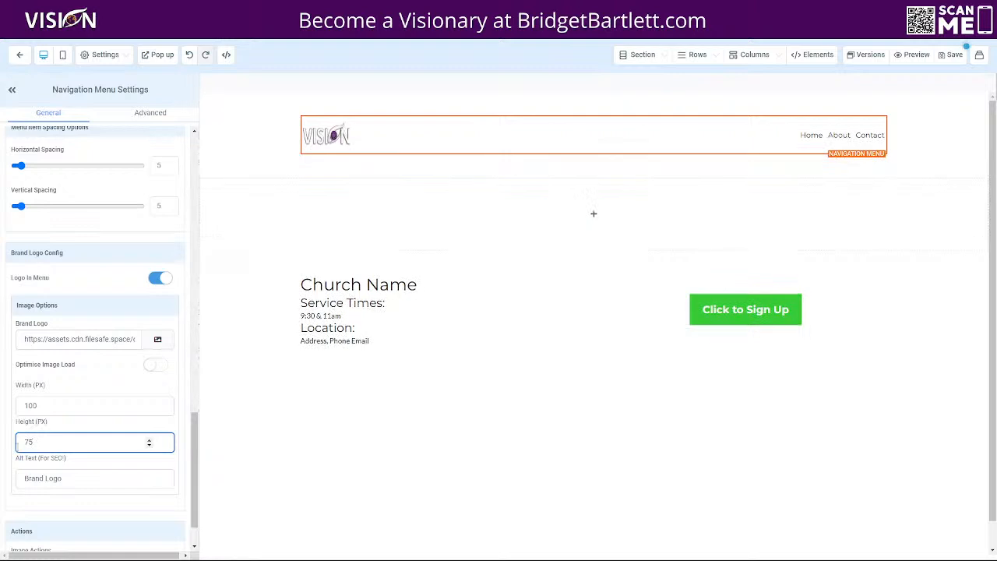
{"action": "left_click", "coordinate": [616, 138]}
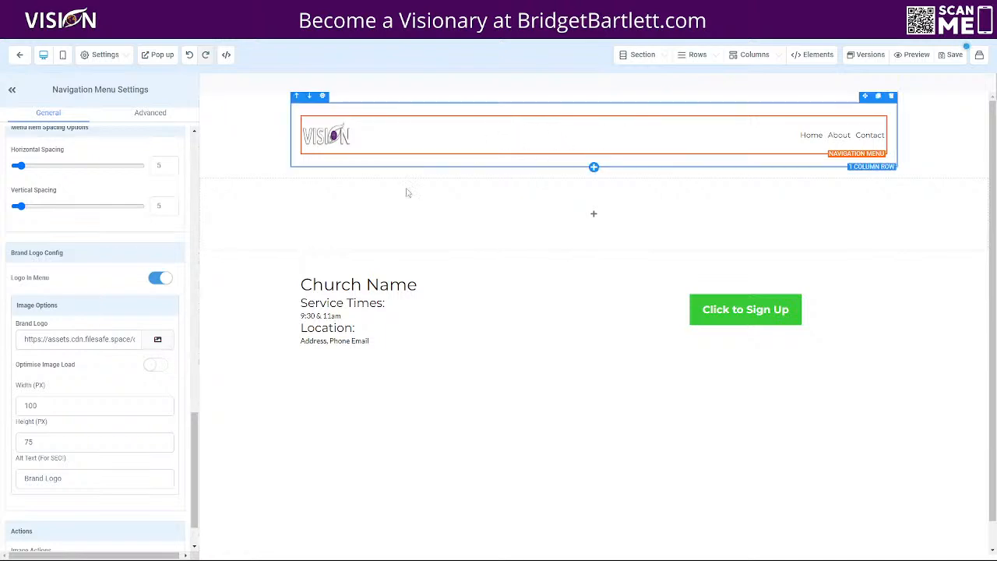
{"action": "scroll", "coordinate": [98, 358], "scroll_direction": "up", "scroll_amount": 10}
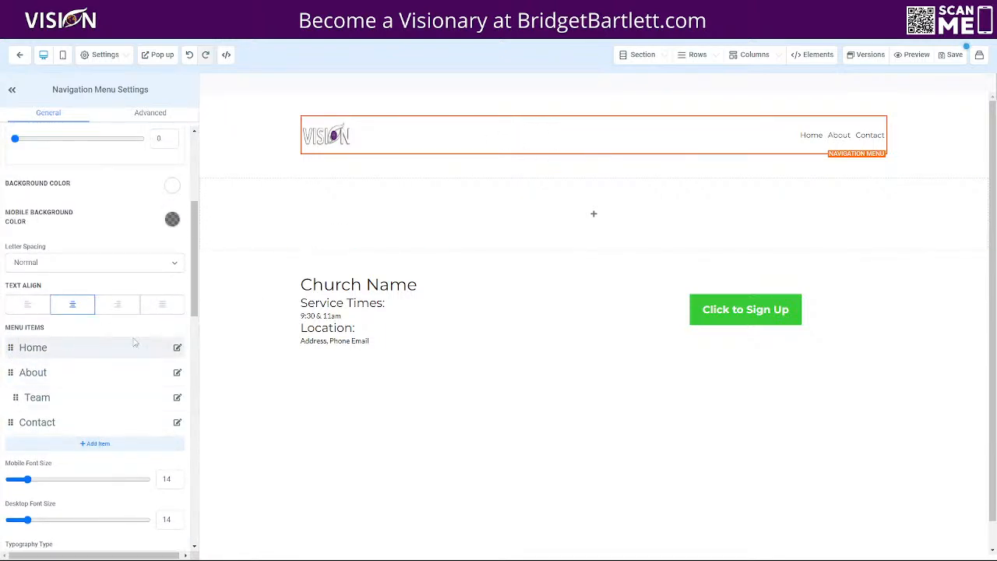
{"action": "left_click", "coordinate": [177, 372]}
{"action": "left_click_drag", "start_coordinate": [444, 249], "coordinate": [397, 250]}
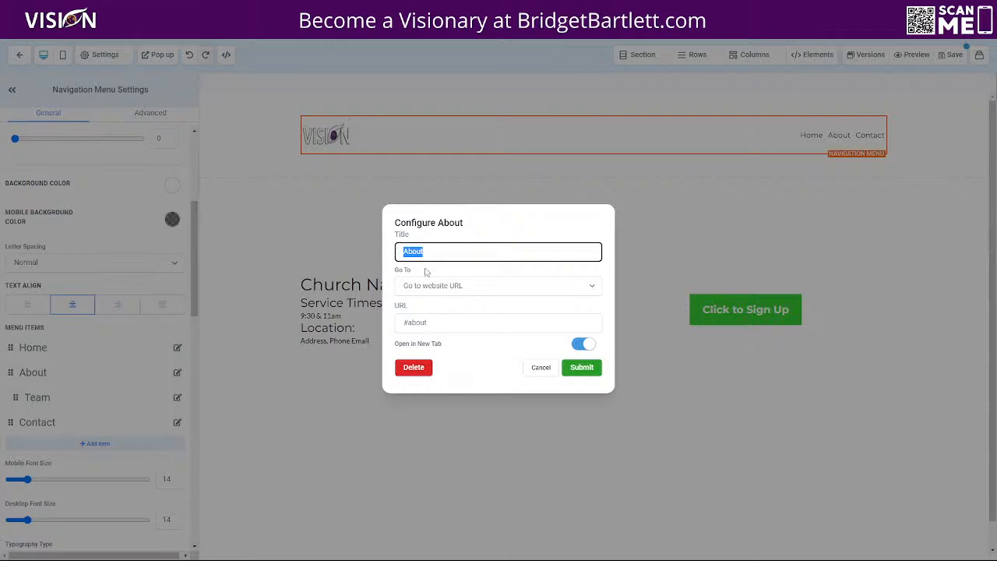
{"action": "left_click", "coordinate": [541, 367]}
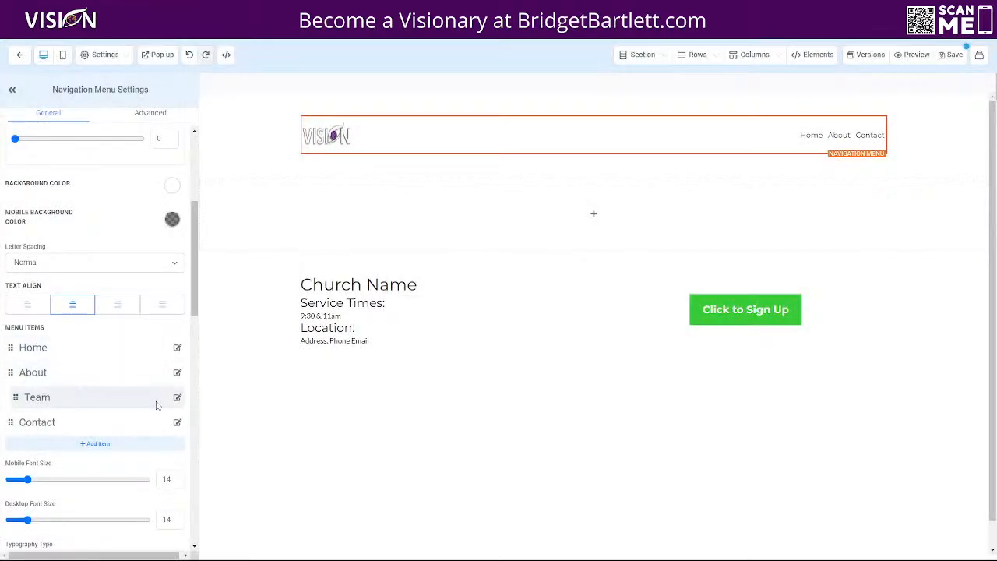
- Change the title of the Team menu item to Missions
{"action": "left_click", "coordinate": [178, 398]}
{"action": "left_click_drag", "start_coordinate": [440, 251], "coordinate": [396, 265]}
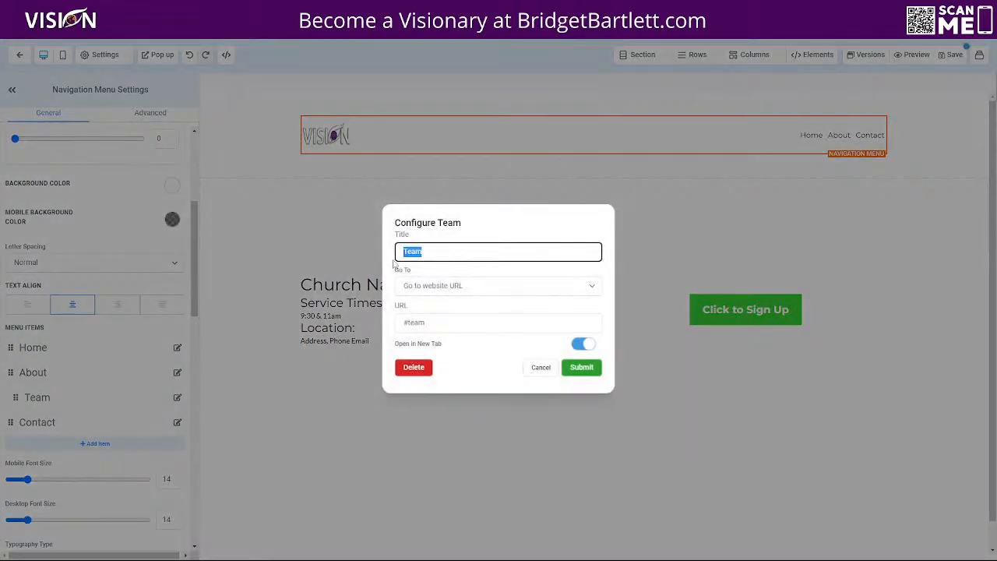
{"action": "type", "text": "Missions"}
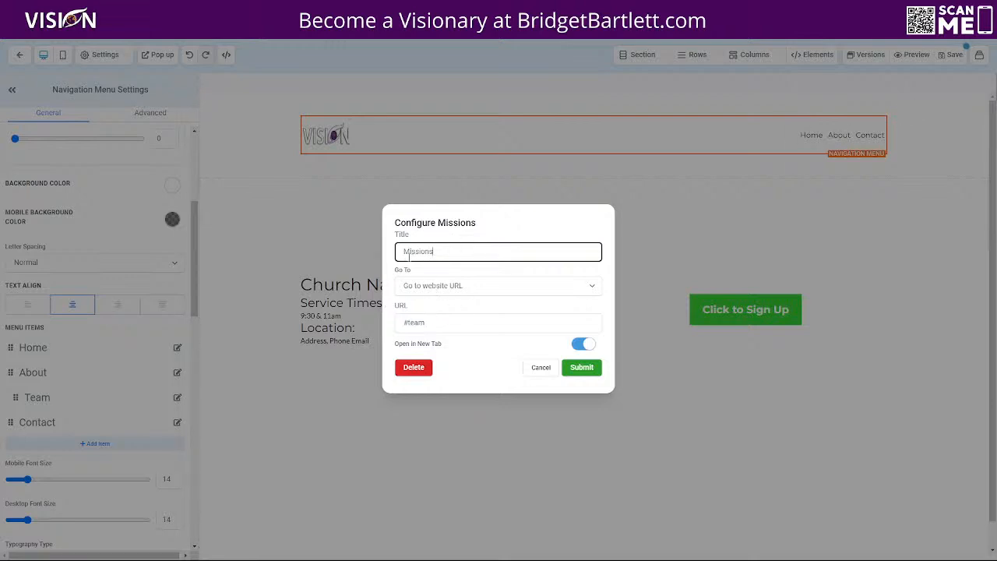
- Try the Go to Page link type for the Missions item, check its page choices, and return to Go to website URL
{"action": "left_click", "coordinate": [425, 288]}
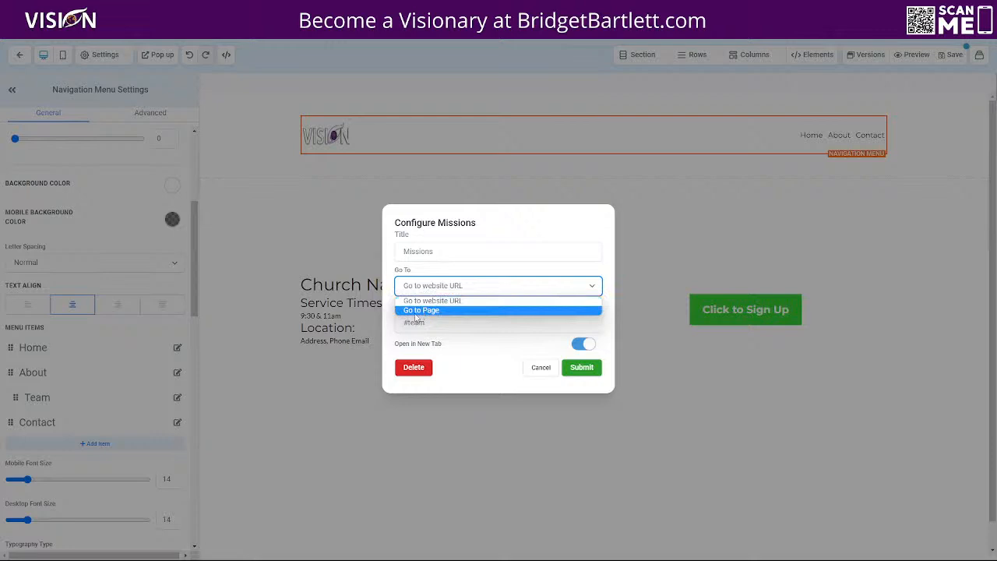
{"action": "left_click", "coordinate": [412, 311]}
{"action": "left_click", "coordinate": [421, 293]}
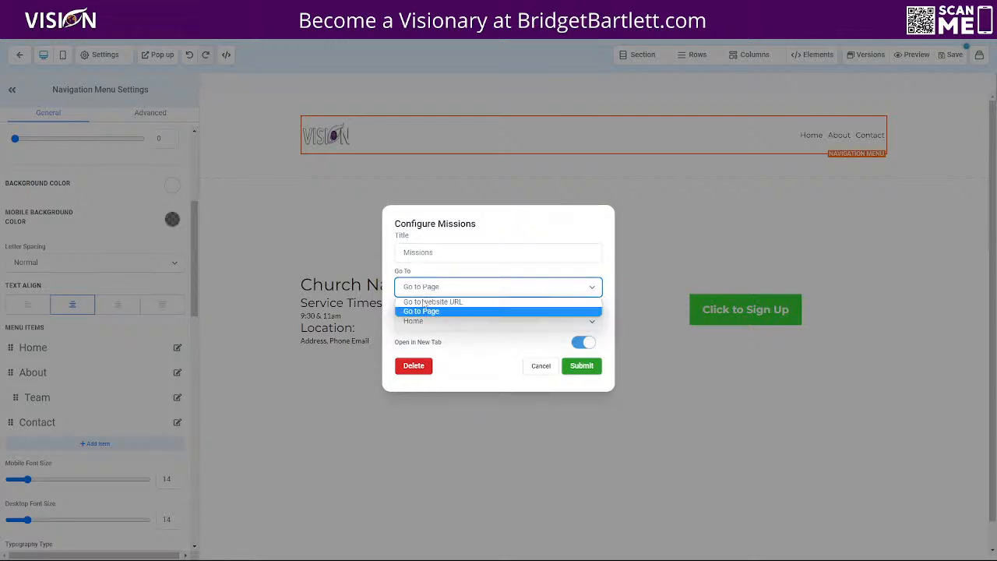
{"action": "left_click", "coordinate": [420, 303]}
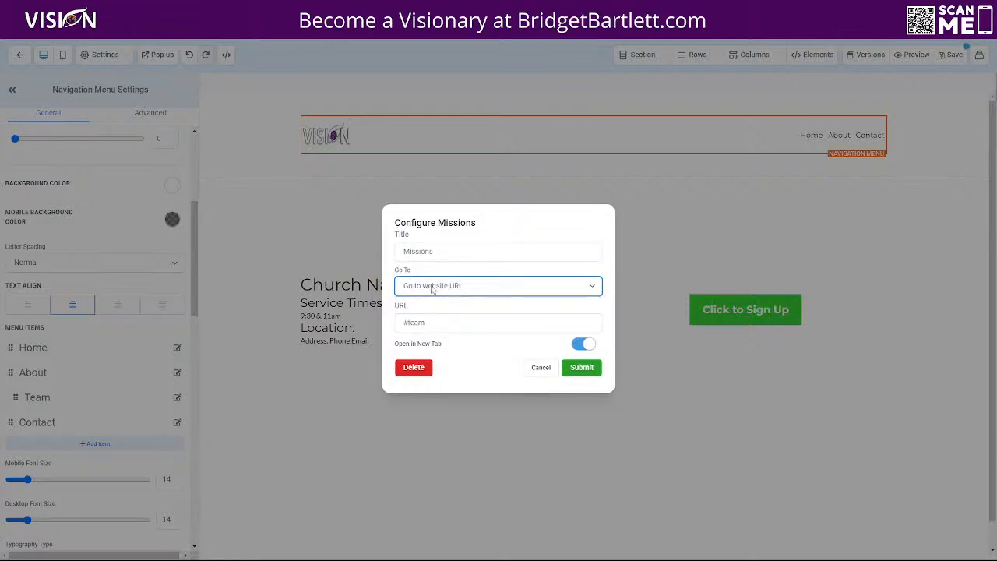
{"action": "left_click", "coordinate": [433, 287]}
{"action": "left_click", "coordinate": [422, 308]}
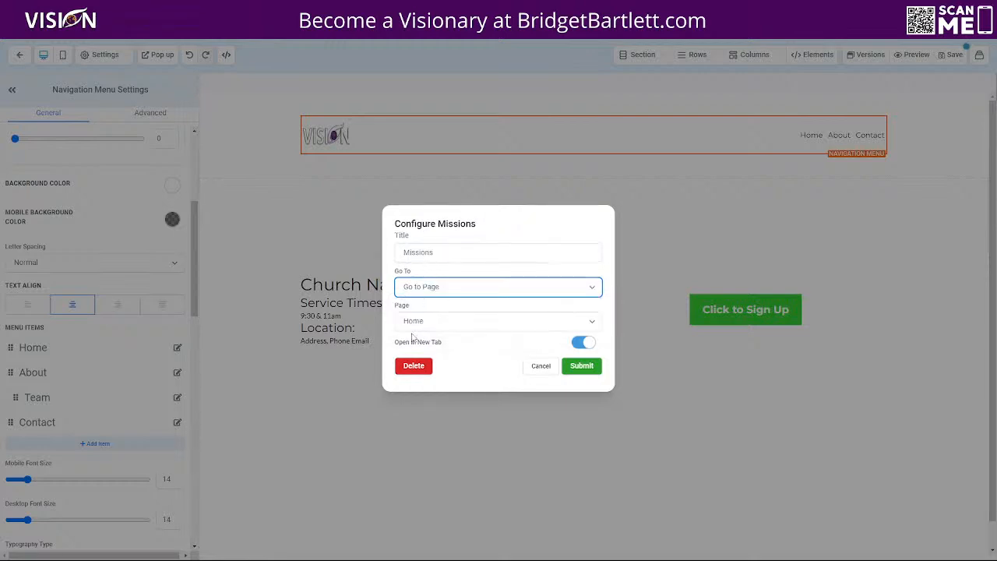
{"action": "left_click", "coordinate": [427, 327]}
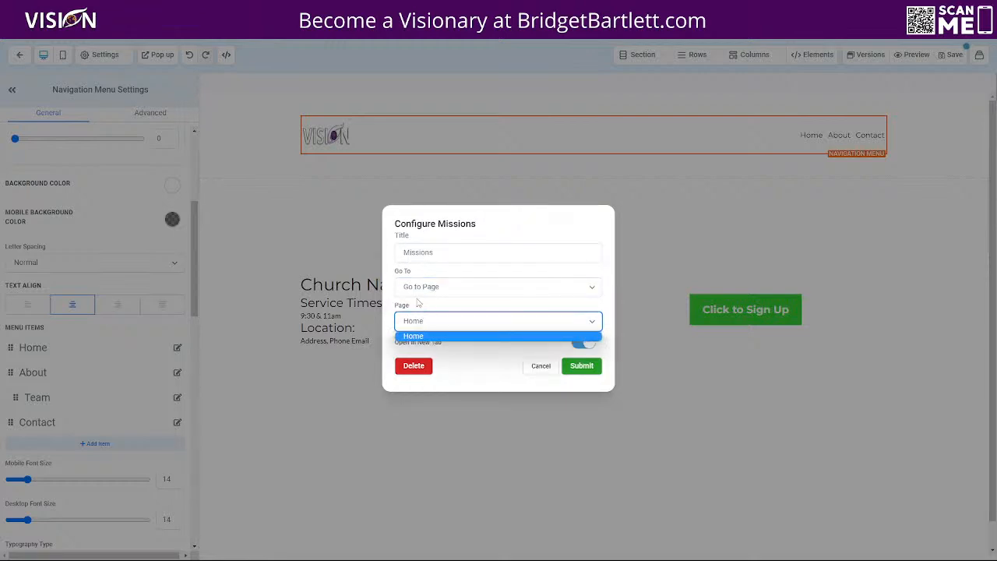
{"action": "left_click", "coordinate": [420, 287]}
{"action": "left_click", "coordinate": [433, 303]}
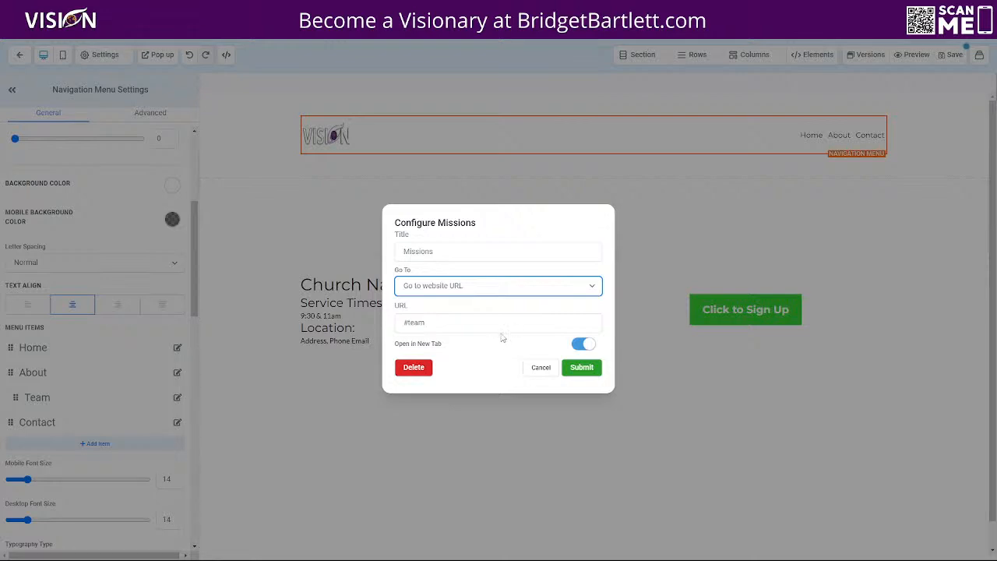
- Switch off opening the Missions link in a new tab and submit the menu item's configuration
{"action": "left_click", "coordinate": [578, 346]}
{"action": "left_click", "coordinate": [578, 346]}
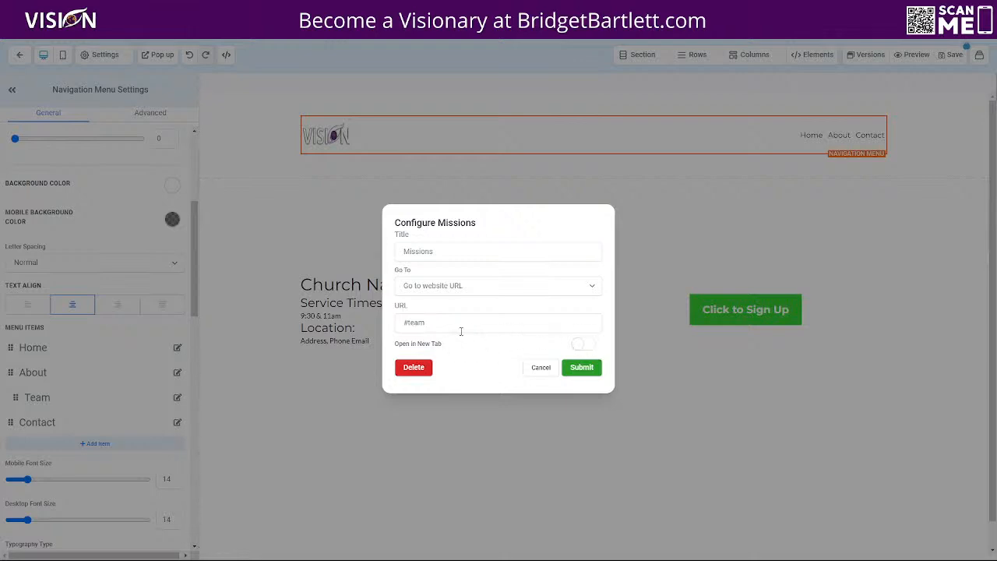
{"action": "left_click", "coordinate": [584, 372]}
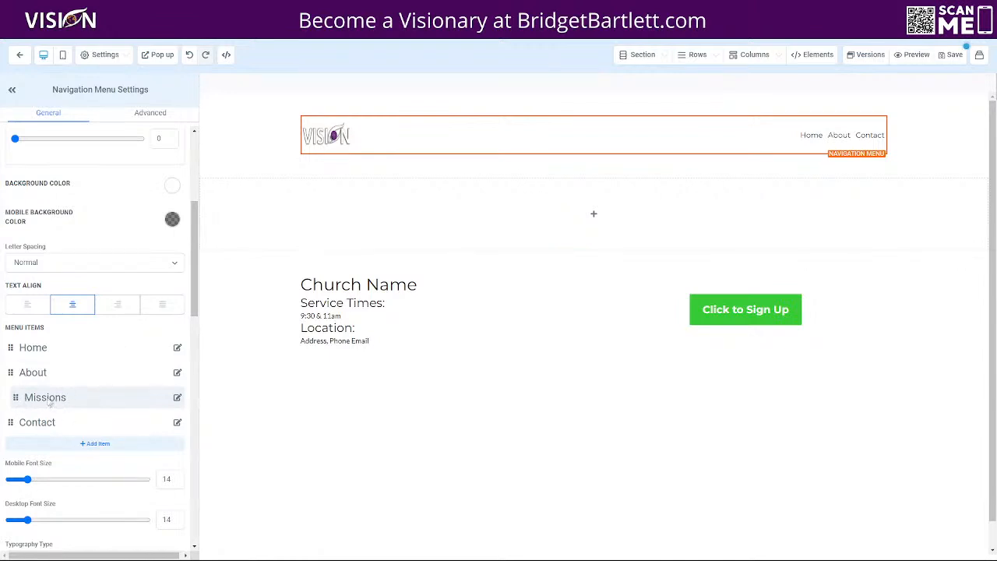
- Move the Missions item out of the About submenu to the menu's top level and save the page
{"action": "mouse_move", "coordinate": [851, 141]}
{"action": "left_click_drag", "start_coordinate": [17, 397], "coordinate": [13, 393]}
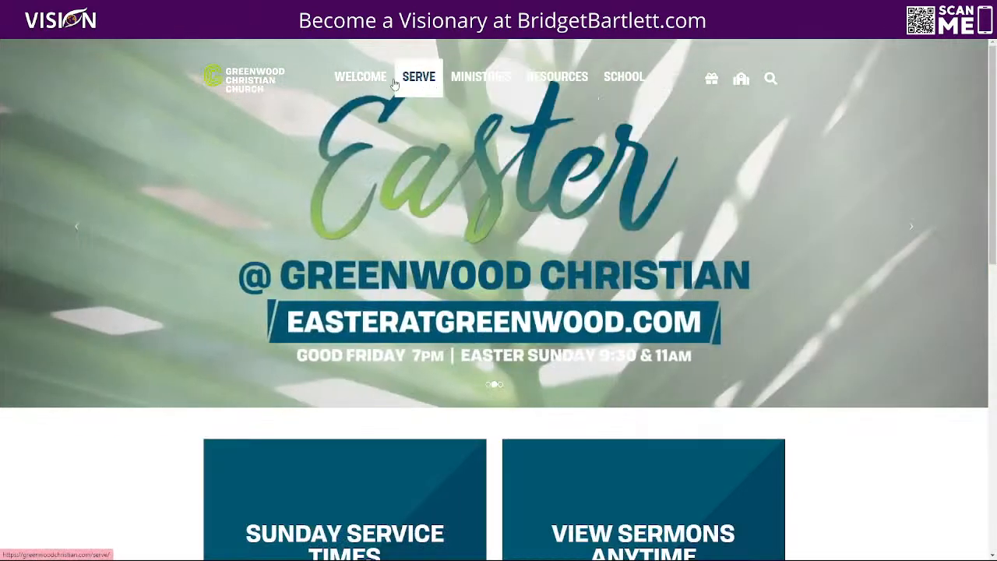
{"action": "mouse_move", "coordinate": [354, 82]}
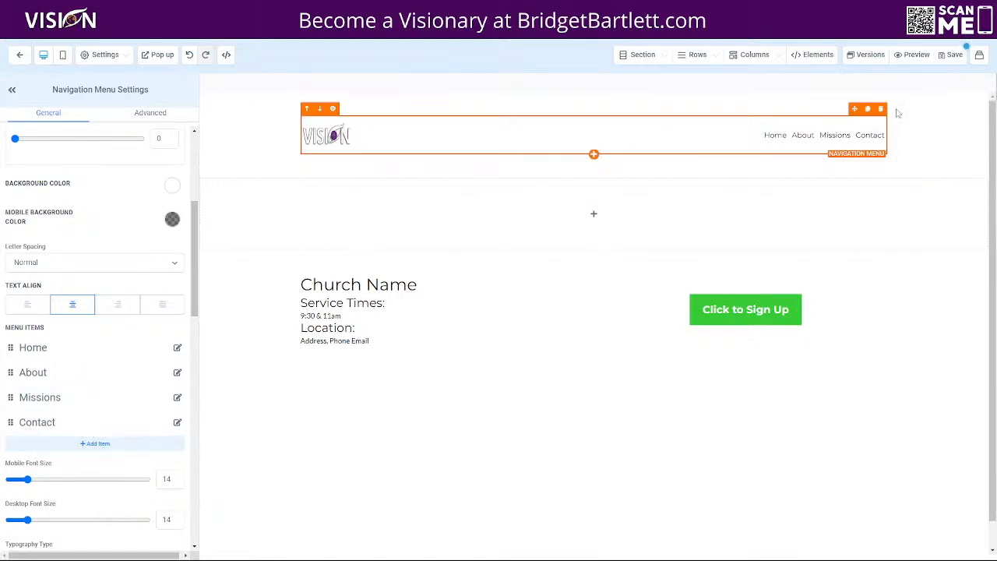
{"action": "left_click", "coordinate": [957, 56]}
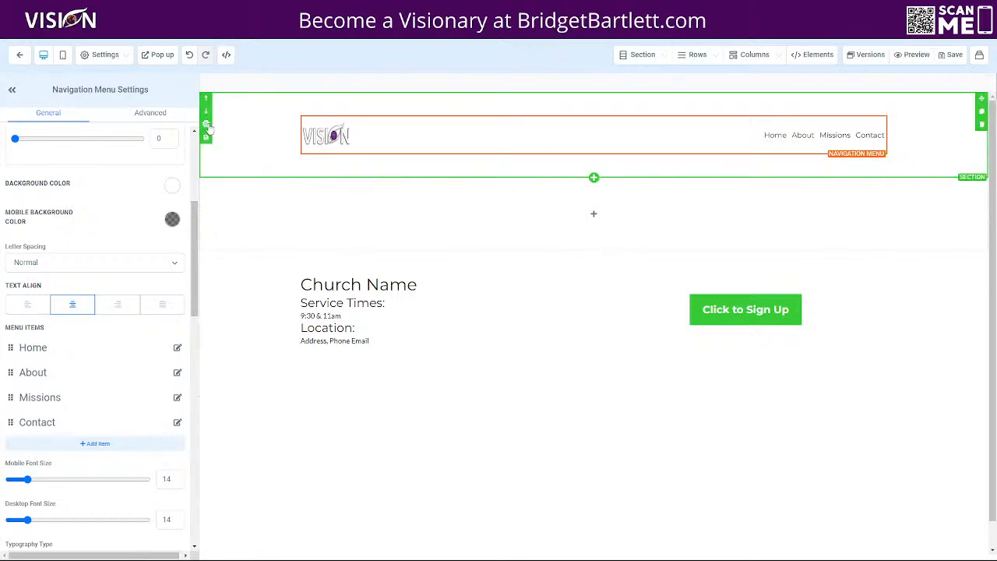
- Set the header section's background color to black
{"action": "left_click", "coordinate": [267, 140]}
{"action": "left_click", "coordinate": [171, 402]}
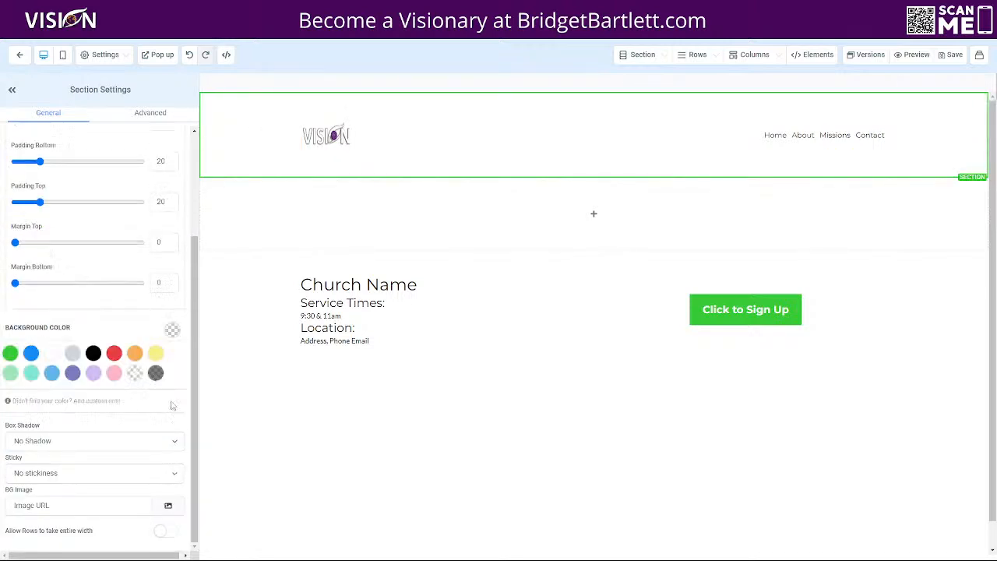
{"action": "left_click", "coordinate": [93, 353]}
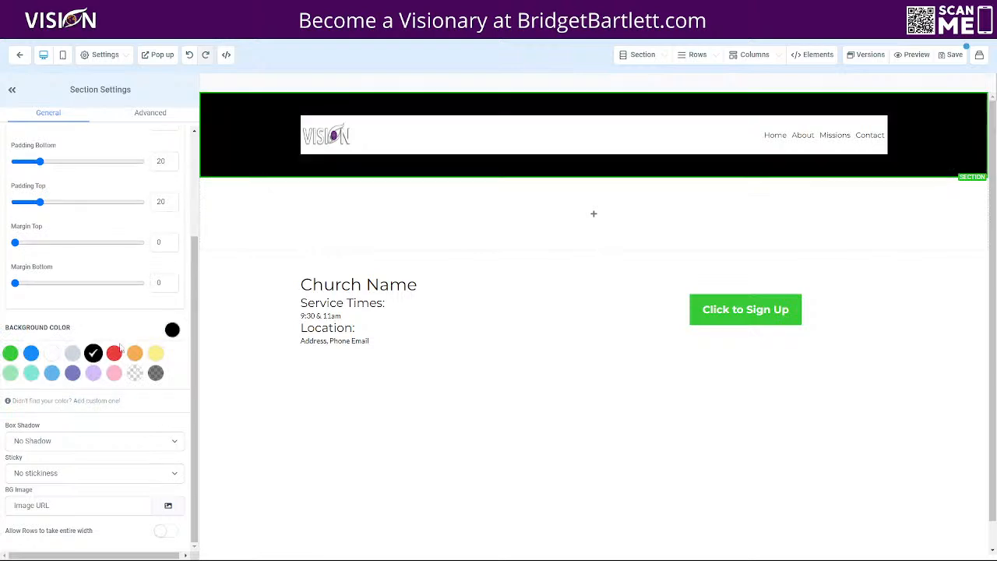
- Make the navigation menu's background color transparent
{"action": "left_click", "coordinate": [401, 144]}
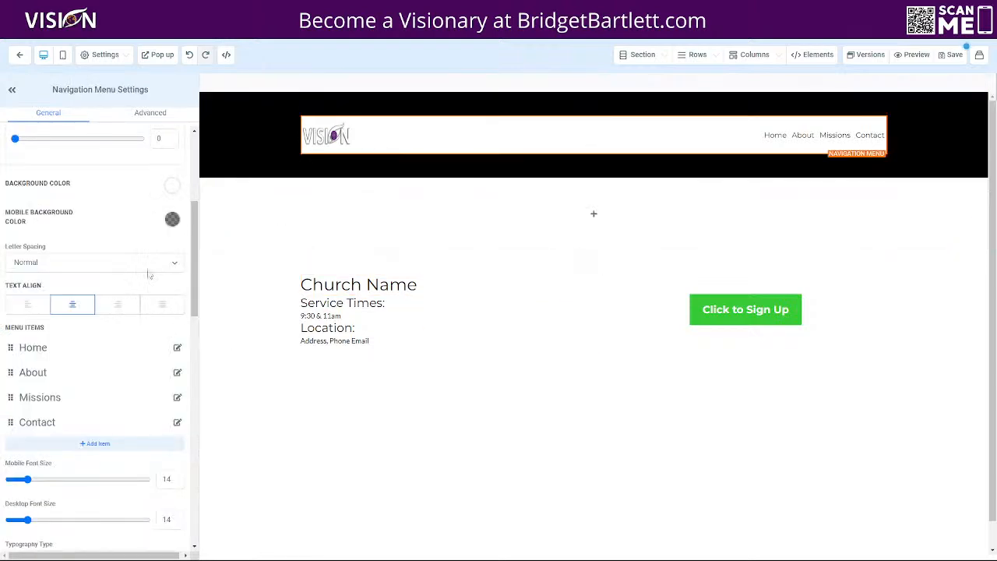
{"action": "left_click", "coordinate": [172, 185]}
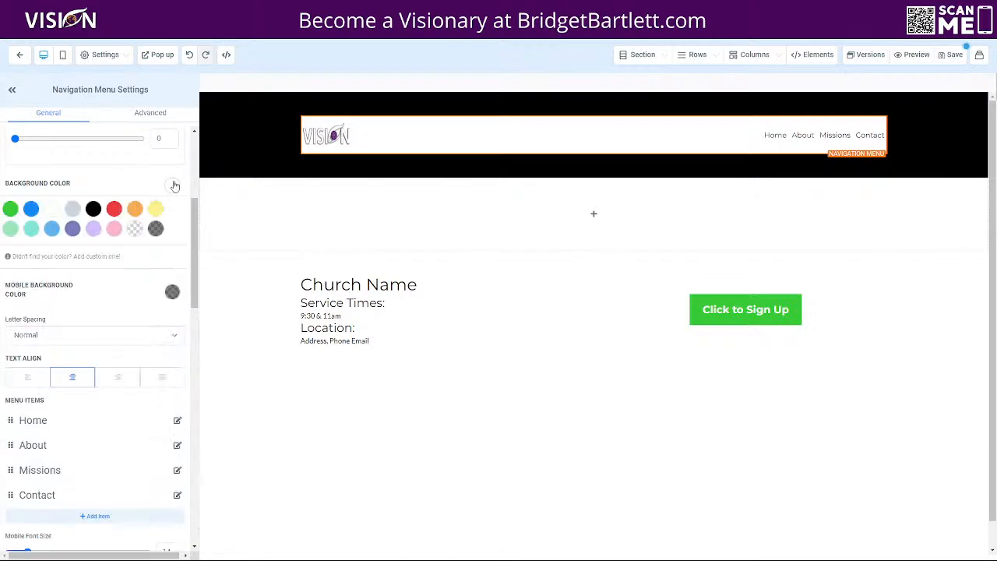
{"action": "left_click", "coordinate": [135, 227]}
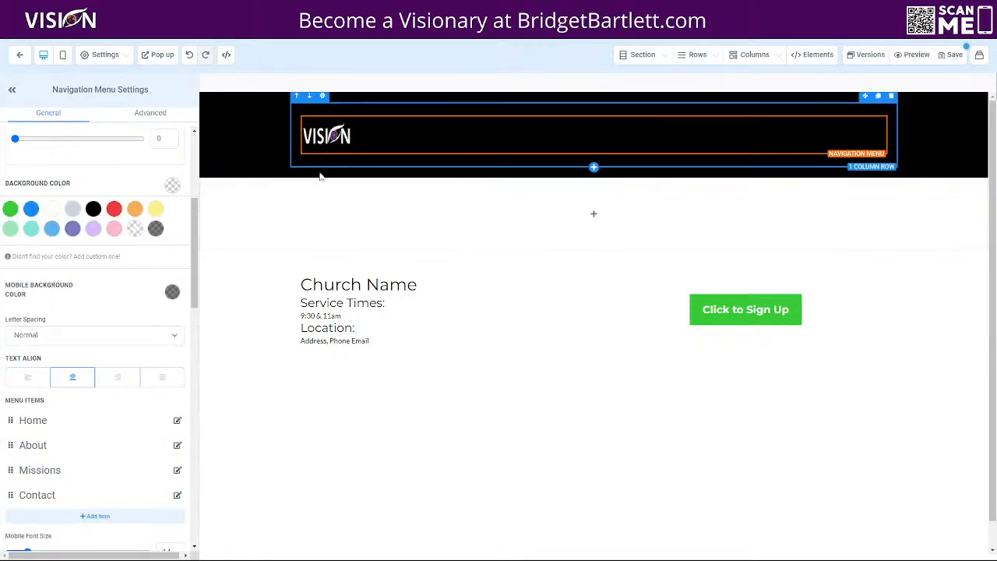
- Set the navigation menu's text color to white
{"action": "scroll", "coordinate": [85, 249], "scroll_direction": "up", "scroll_amount": 3}
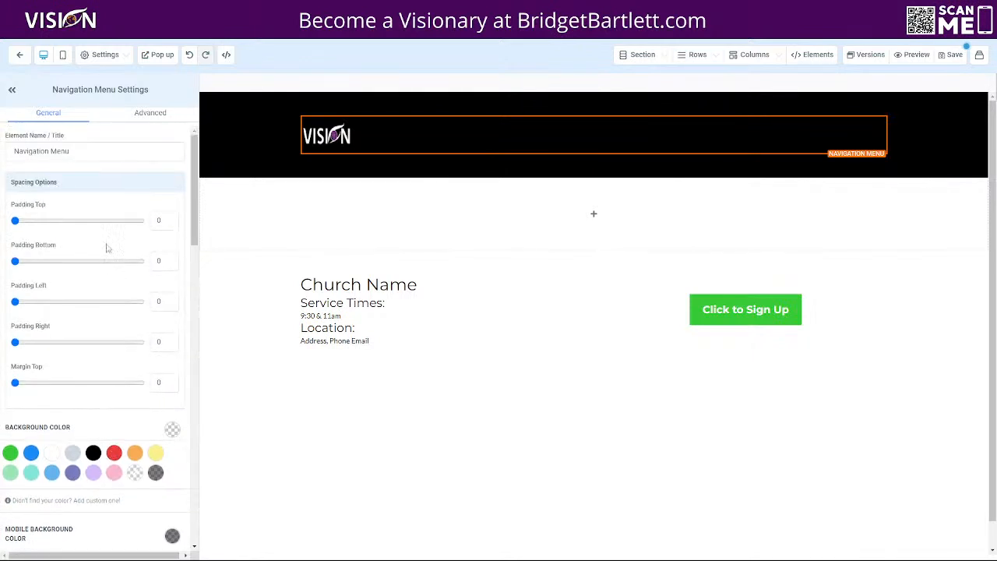
{"action": "scroll", "coordinate": [96, 257], "scroll_direction": "down", "scroll_amount": 10}
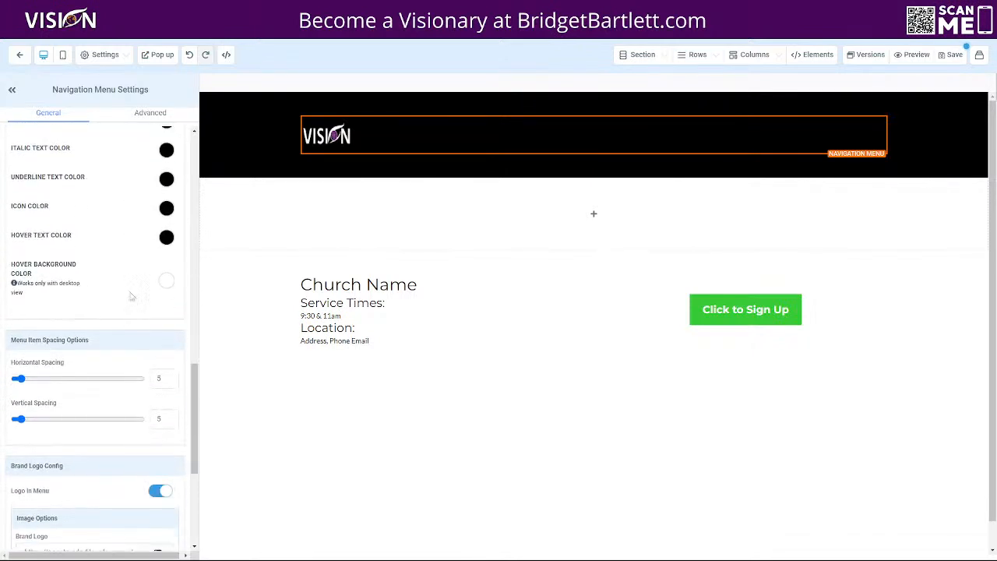
{"action": "scroll", "coordinate": [122, 292], "scroll_direction": "up", "scroll_amount": 2}
{"action": "left_click", "coordinate": [165, 297]}
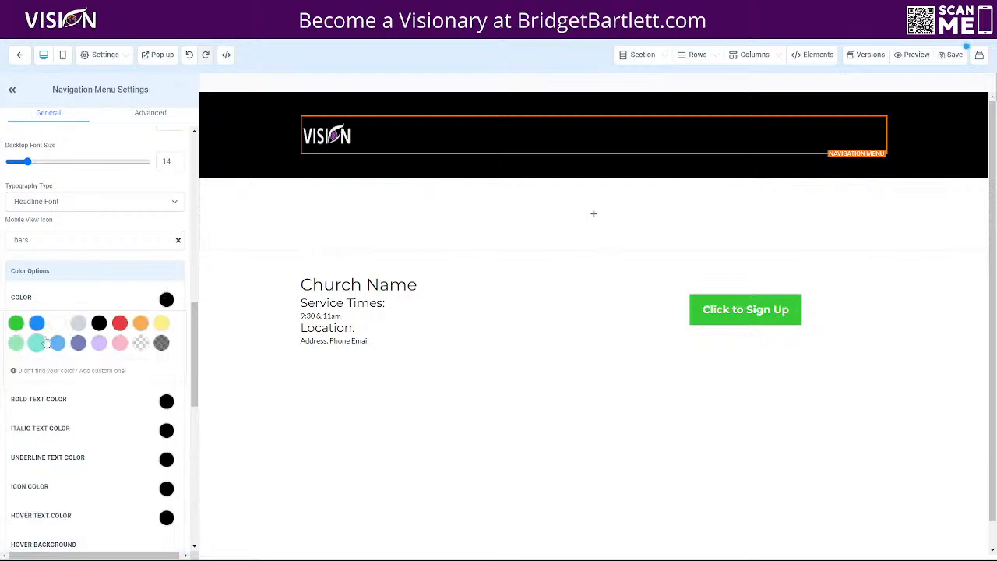
{"action": "left_click", "coordinate": [57, 322]}
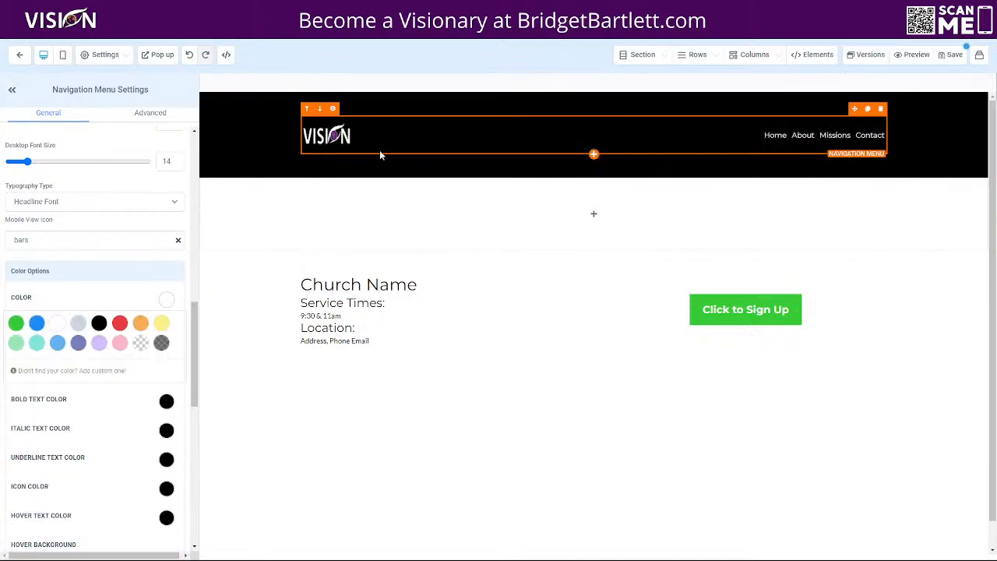
- Set the header row's top and bottom padding to 0
{"action": "left_click", "coordinate": [382, 110]}
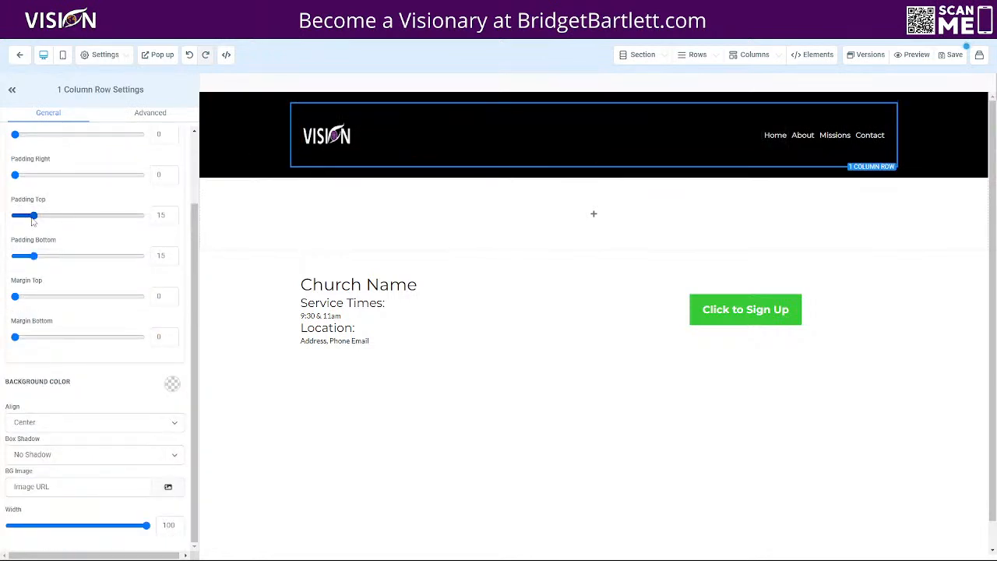
{"action": "left_click_drag", "start_coordinate": [23, 218], "coordinate": [13, 216]}
{"action": "left_click_drag", "start_coordinate": [33, 256], "coordinate": [13, 256]}
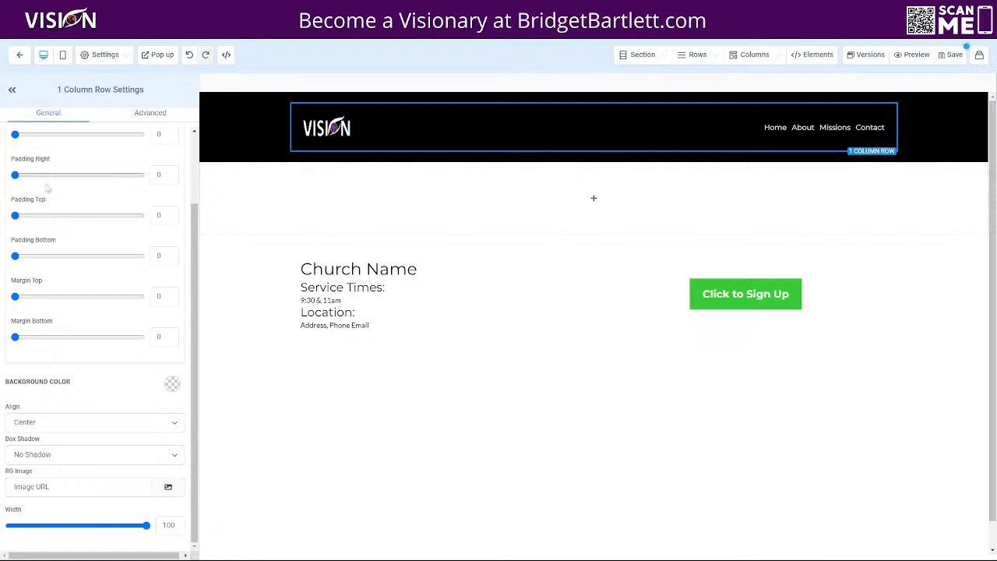
- Check the navigation menu's spacing options and open the settings of the header's first column
{"action": "left_click", "coordinate": [406, 125]}
{"action": "scroll", "coordinate": [52, 234], "scroll_direction": "up", "scroll_amount": 3}
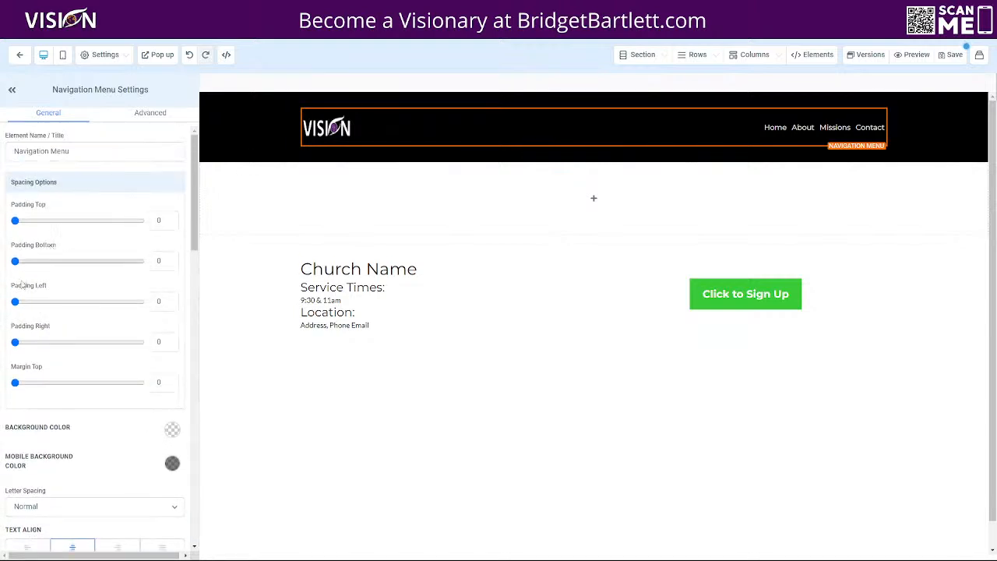
{"action": "left_click", "coordinate": [304, 145]}
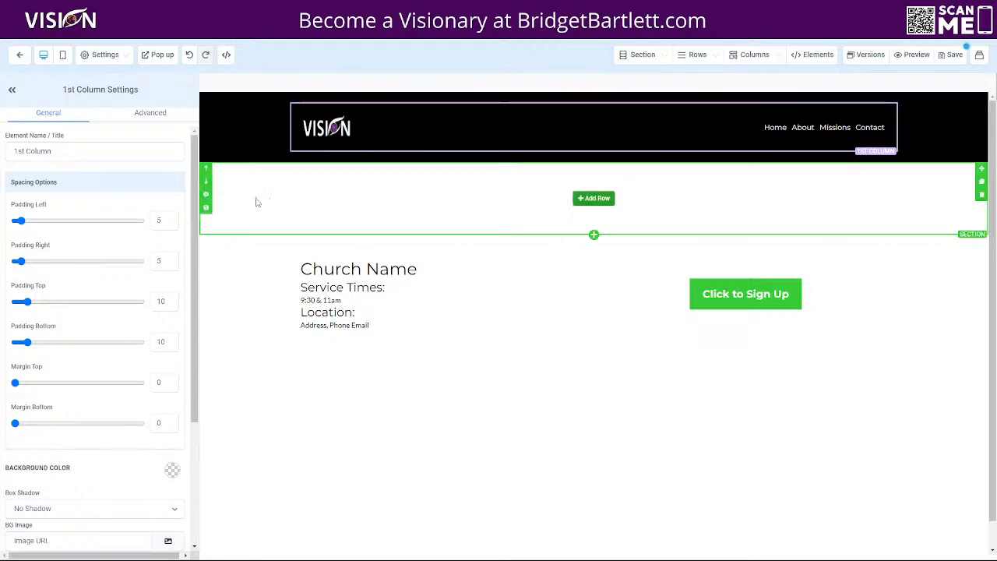
- Set the top padding of the header's column to 11 and save the page
{"action": "mouse_move", "coordinate": [16, 382]}
{"action": "left_mouse_down"}
{"action": "mouse_move", "coordinate": [45, 384]}
{"action": "mouse_move", "coordinate": [8, 386]}
{"action": "mouse_move", "coordinate": [68, 388]}
{"action": "mouse_move", "coordinate": [9, 380]}
{"action": "left_mouse_up"}
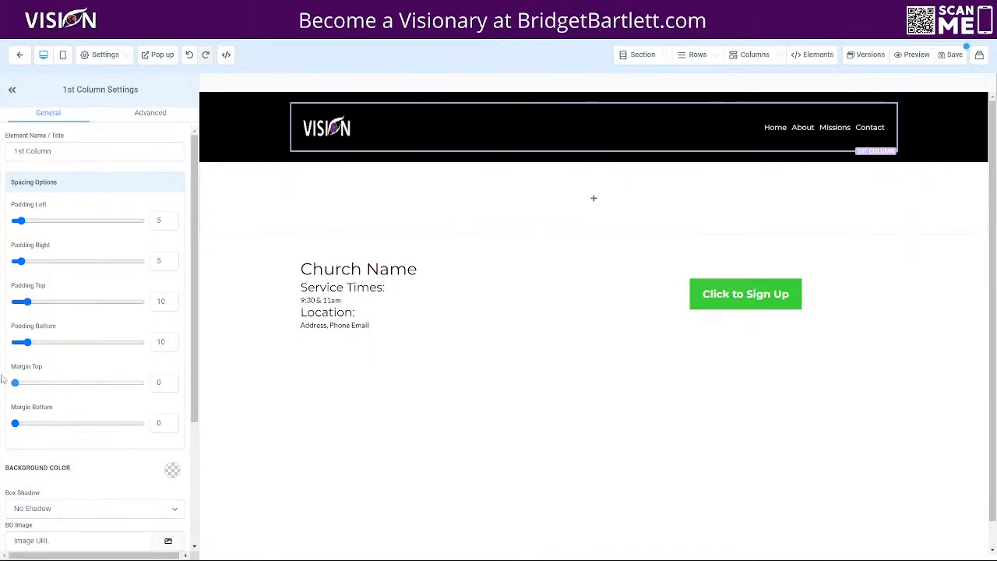
{"action": "mouse_move", "coordinate": [28, 302]}
{"action": "left_mouse_down"}
{"action": "mouse_move", "coordinate": [96, 310]}
{"action": "mouse_move", "coordinate": [13, 304]}
{"action": "mouse_move", "coordinate": [30, 302]}
{"action": "left_mouse_up"}
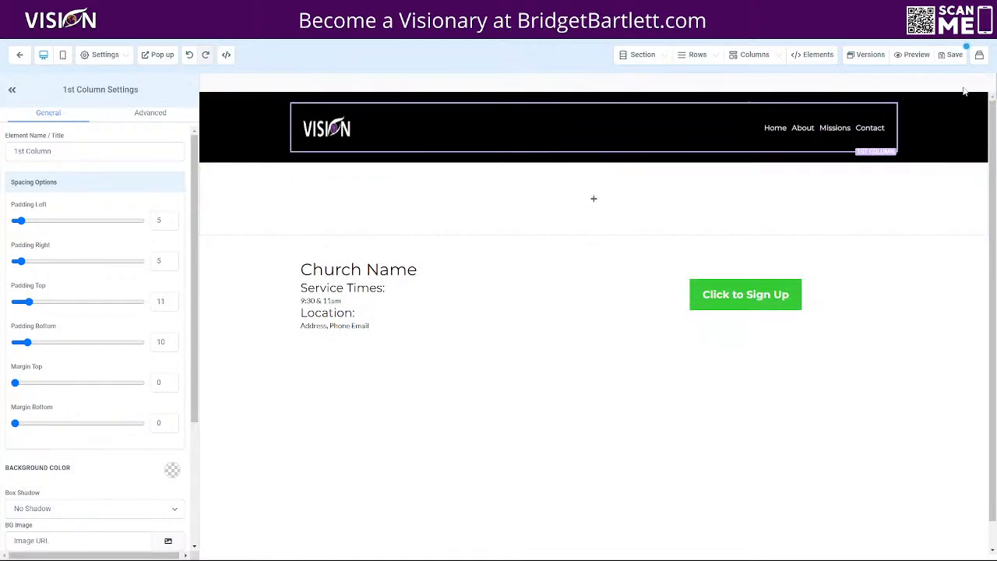
{"action": "left_click", "coordinate": [952, 54]}
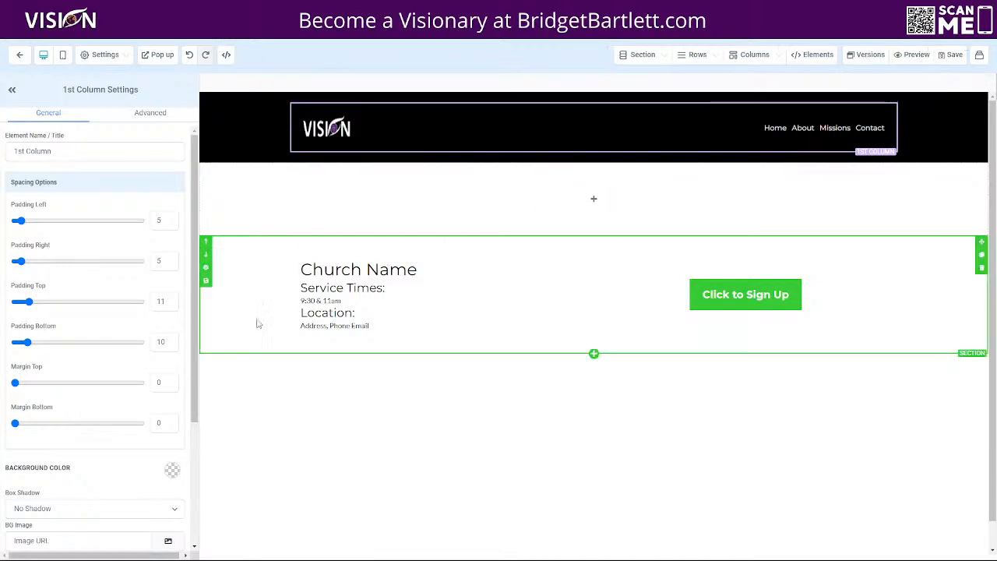
- Give the section with the church details and sign-up button a light gray background color
{"action": "left_click", "coordinate": [205, 274]}
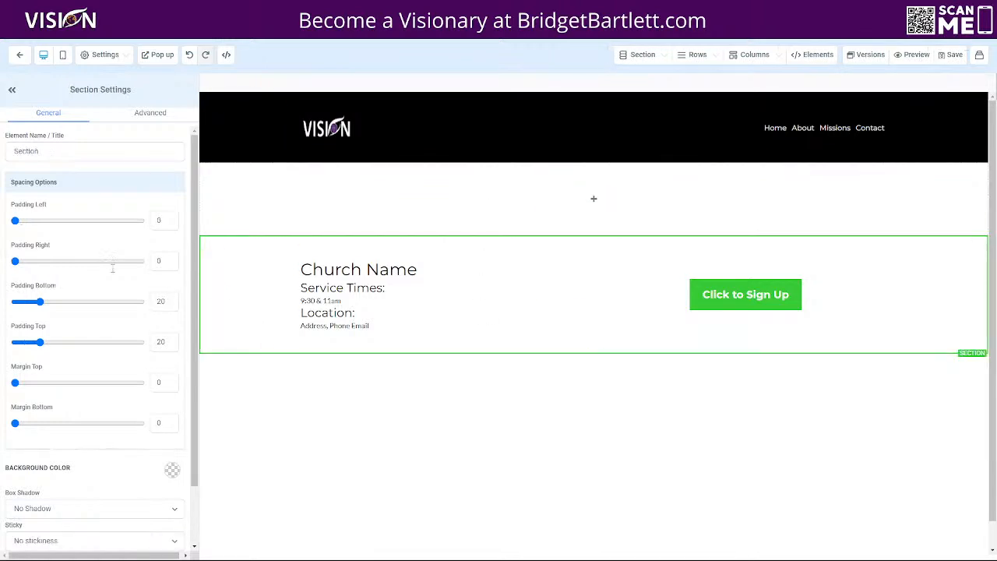
{"action": "left_click", "coordinate": [172, 470]}
{"action": "scroll", "coordinate": [101, 389], "scroll_direction": "down", "scroll_amount": 3}
{"action": "left_click", "coordinate": [72, 353]}
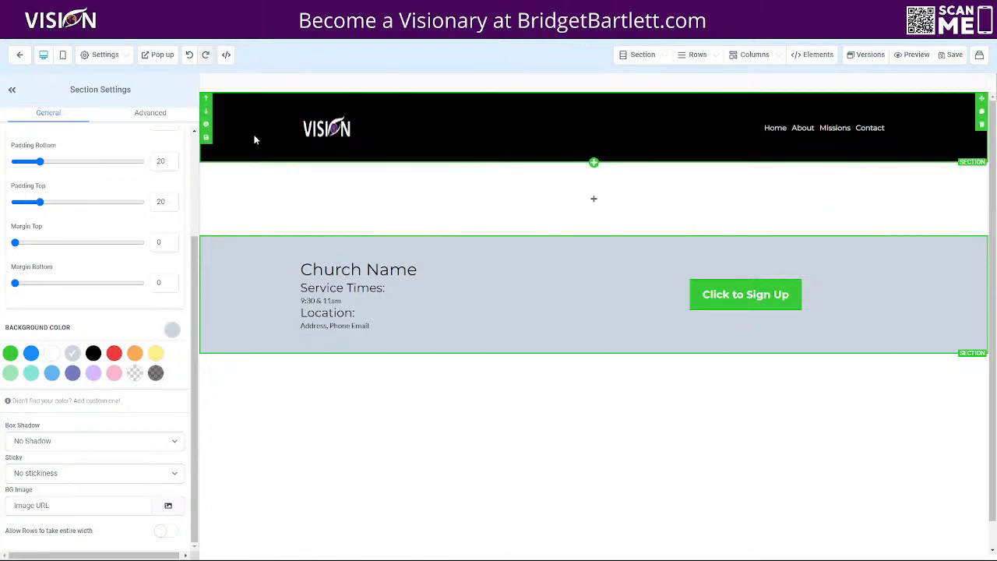
- Save the black section with the logo and navigation menu as a global section named "Header"
{"action": "left_click", "coordinate": [206, 138]}
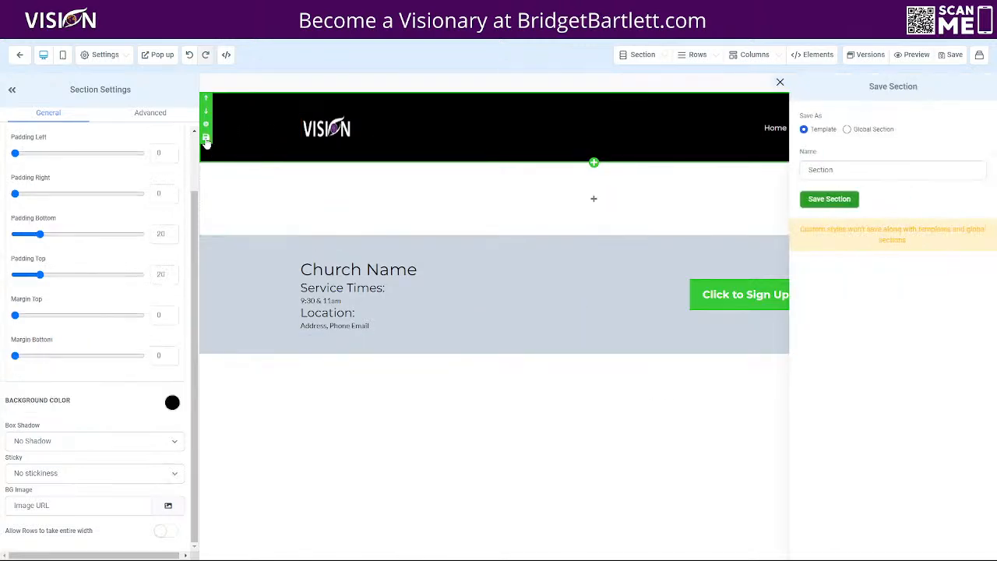
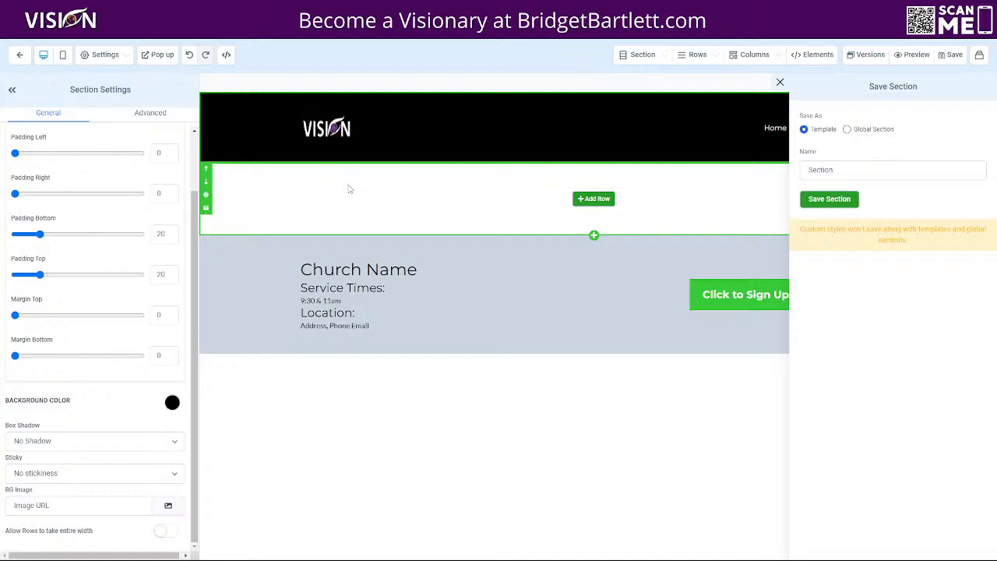
{"action": "left_click", "coordinate": [848, 130]}
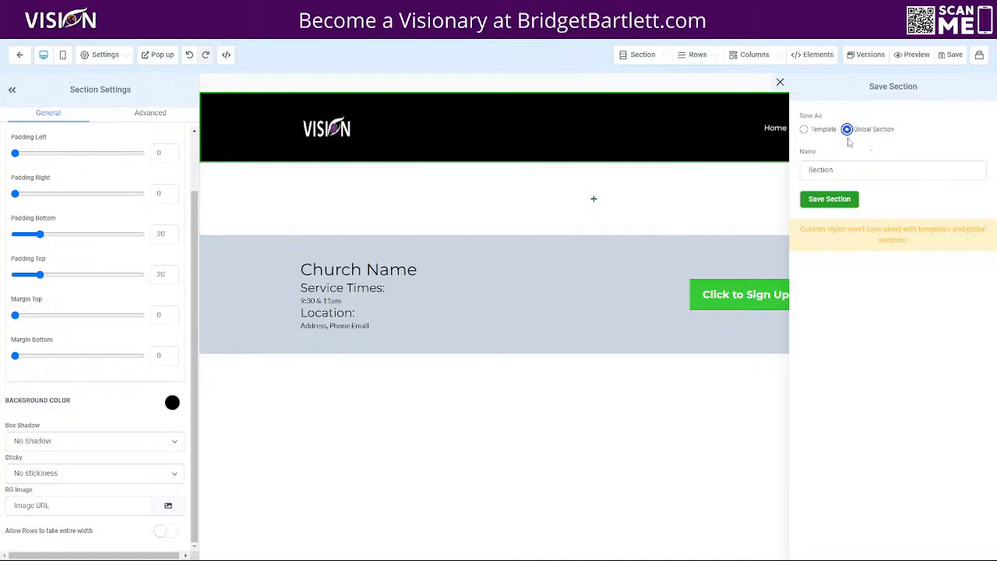
{"action": "double_click", "coordinate": [842, 175]}
{"action": "type", "text": "Header"}
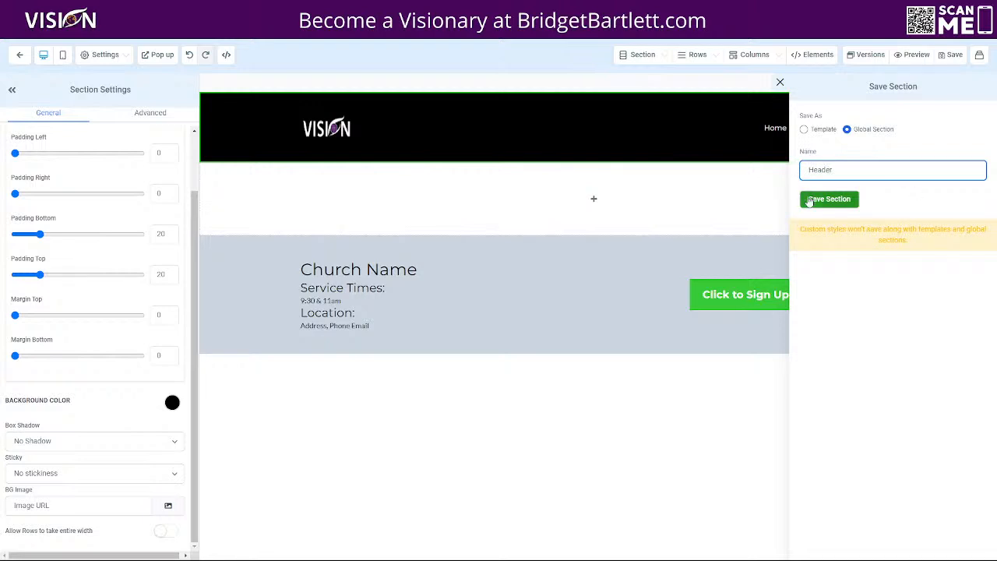
{"action": "left_click", "coordinate": [814, 199]}
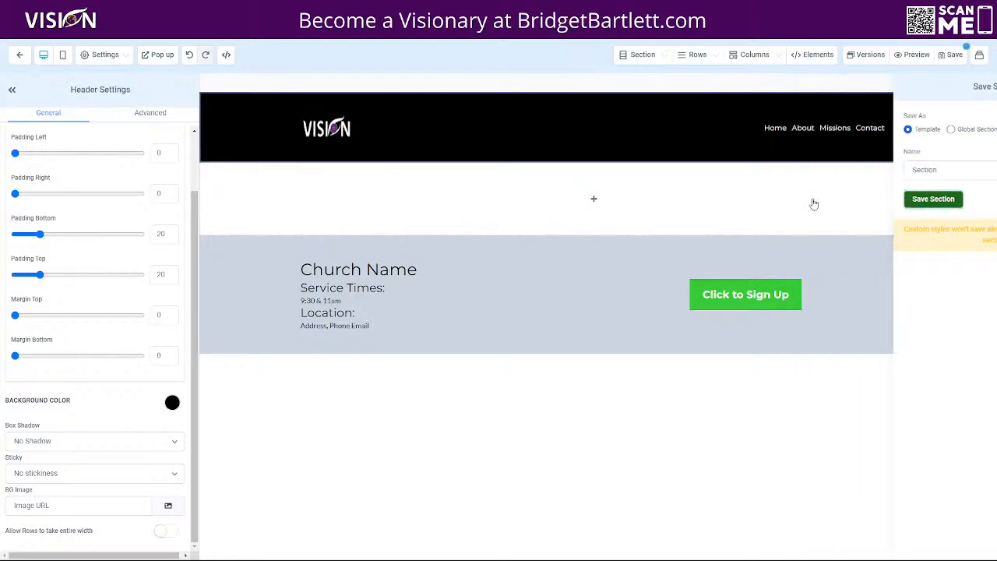
- Save the gray section with the church details as a global section named "Footer"
{"action": "left_click", "coordinate": [206, 281]}
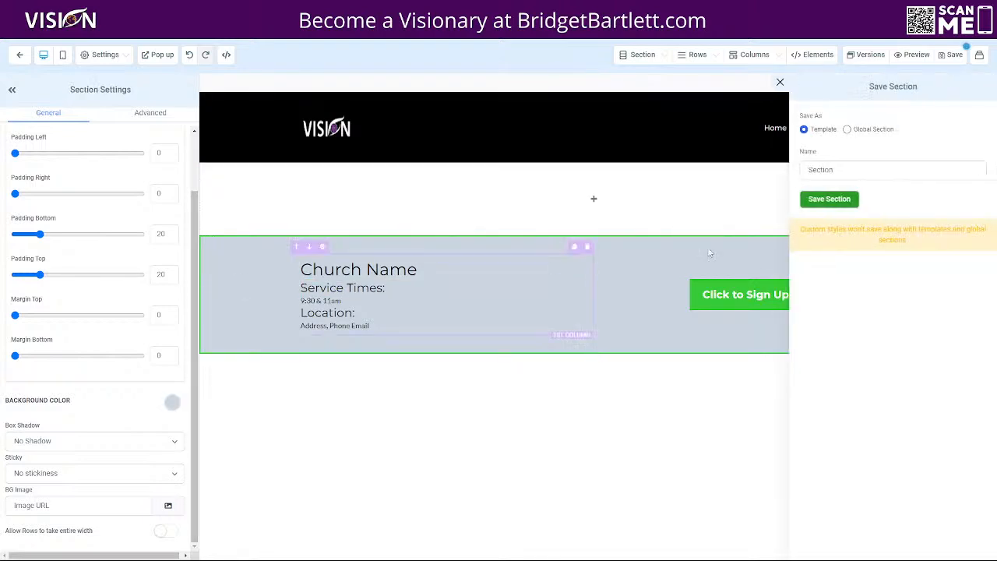
{"action": "left_click", "coordinate": [847, 129]}
{"action": "left_click_drag", "start_coordinate": [852, 166], "coordinate": [800, 163]}
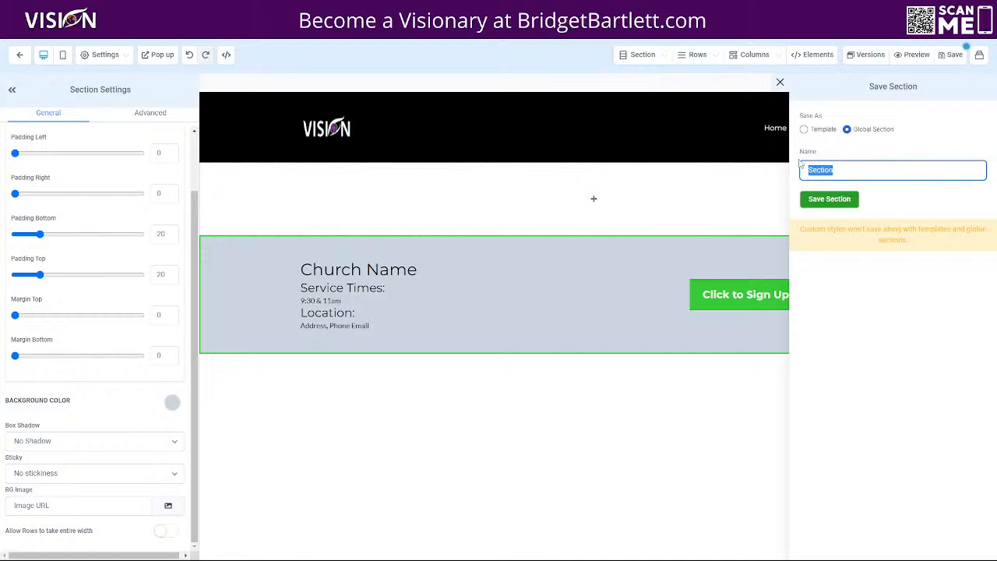
{"action": "type", "text": "Footer"}
{"action": "left_click", "coordinate": [829, 198]}
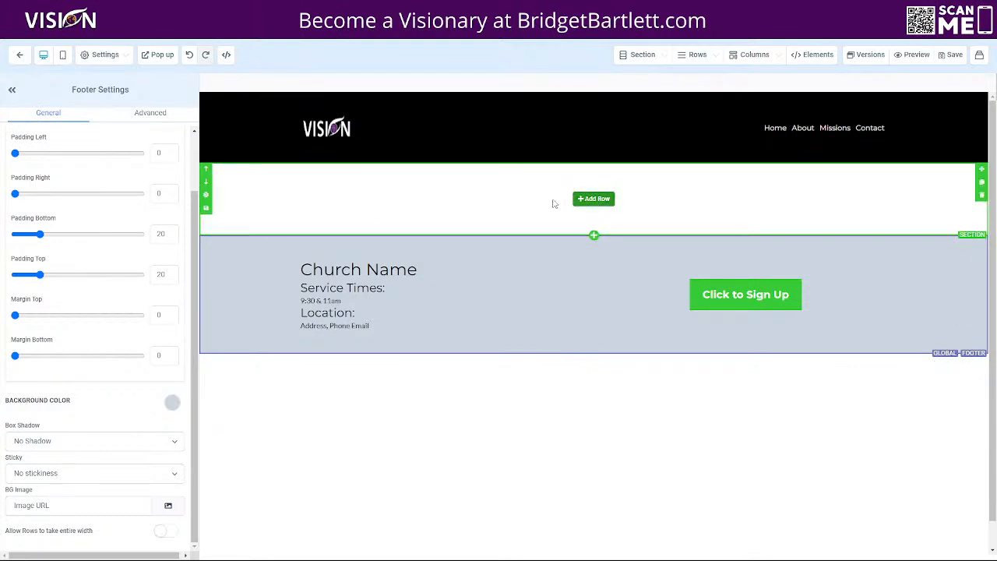
- Check the page's custom CSS editor and close it
{"action": "left_click", "coordinate": [596, 199]}
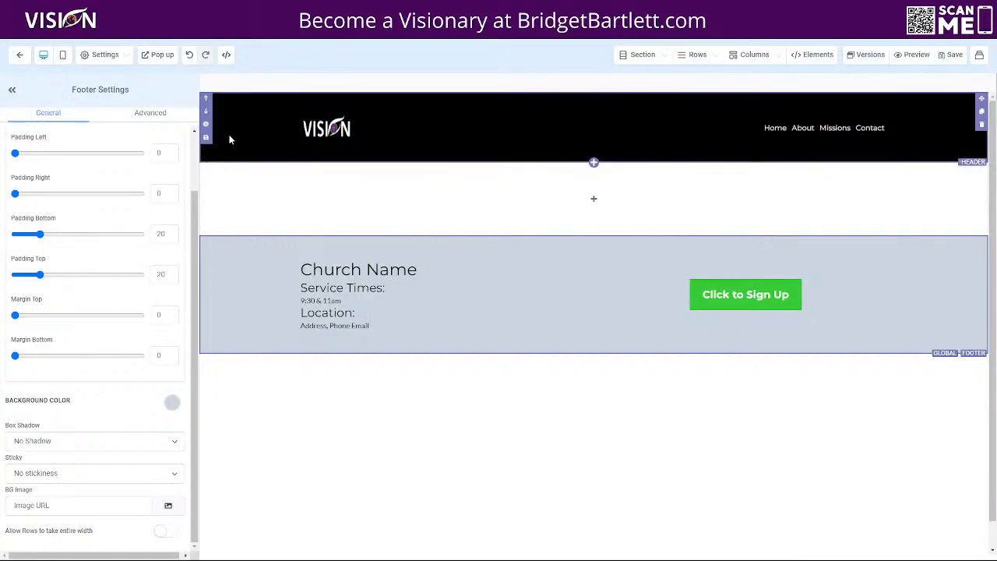
{"action": "left_click", "coordinate": [229, 136]}
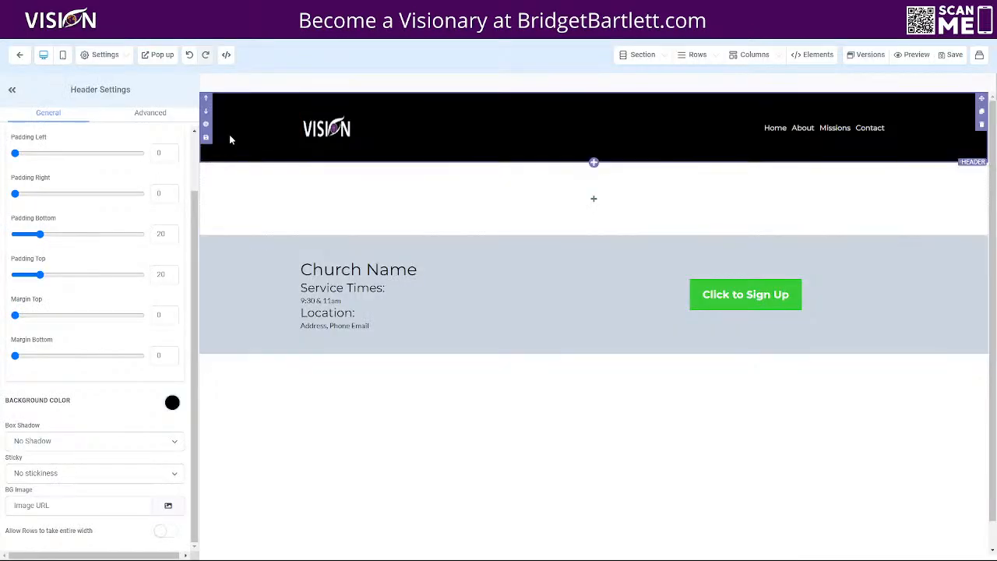
{"action": "left_click", "coordinate": [99, 56]}
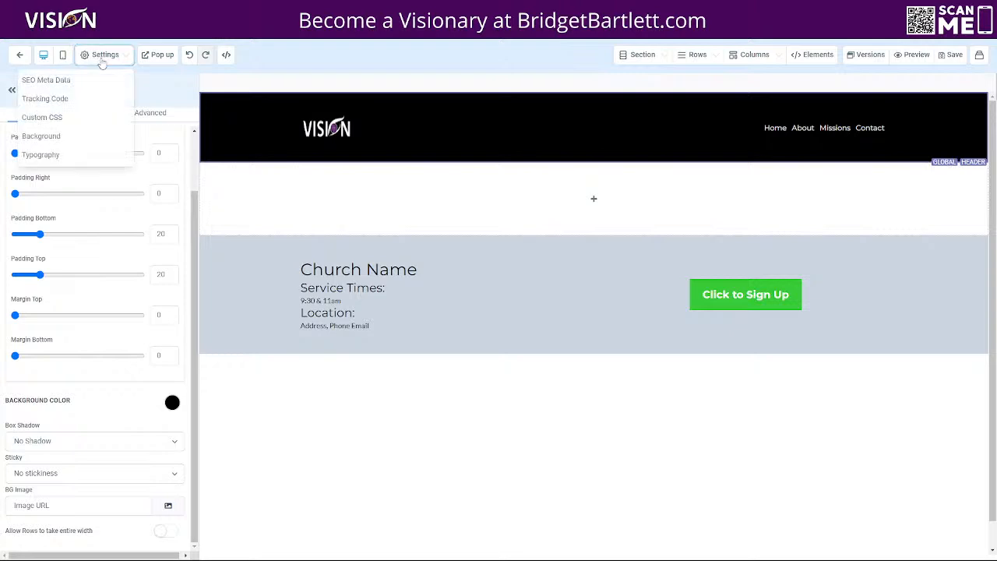
{"action": "left_click", "coordinate": [52, 119]}
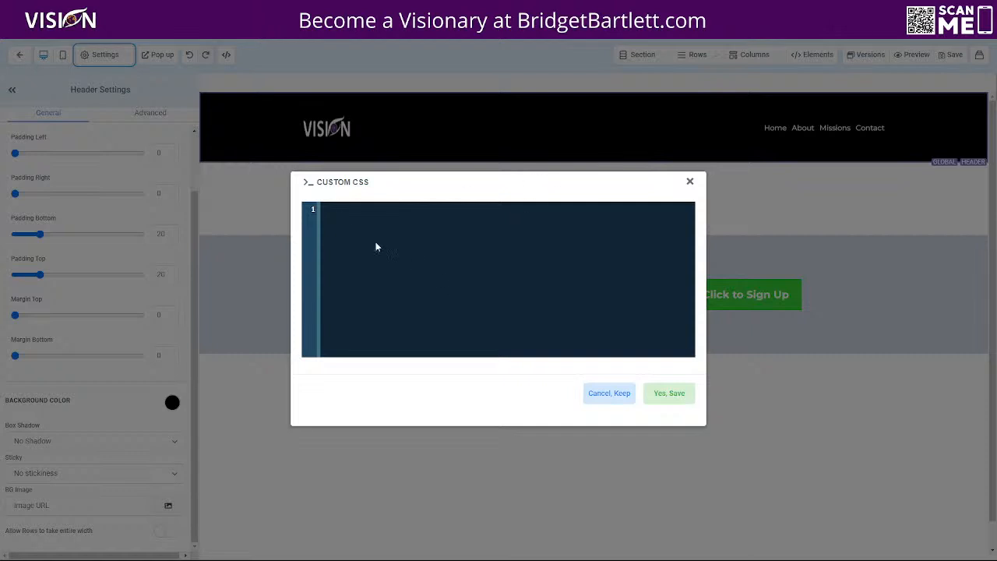
{"action": "left_click", "coordinate": [690, 183]}
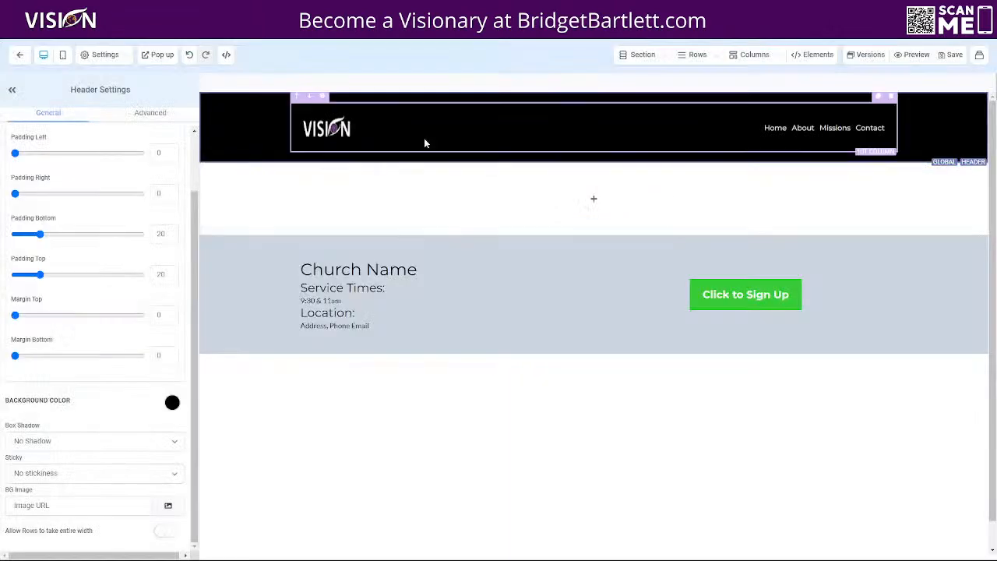
- Set the page's background image to the white lilies and wooden cross picture from the Social Media Covers folder
{"action": "left_click", "coordinate": [101, 54]}
{"action": "left_click", "coordinate": [52, 136]}
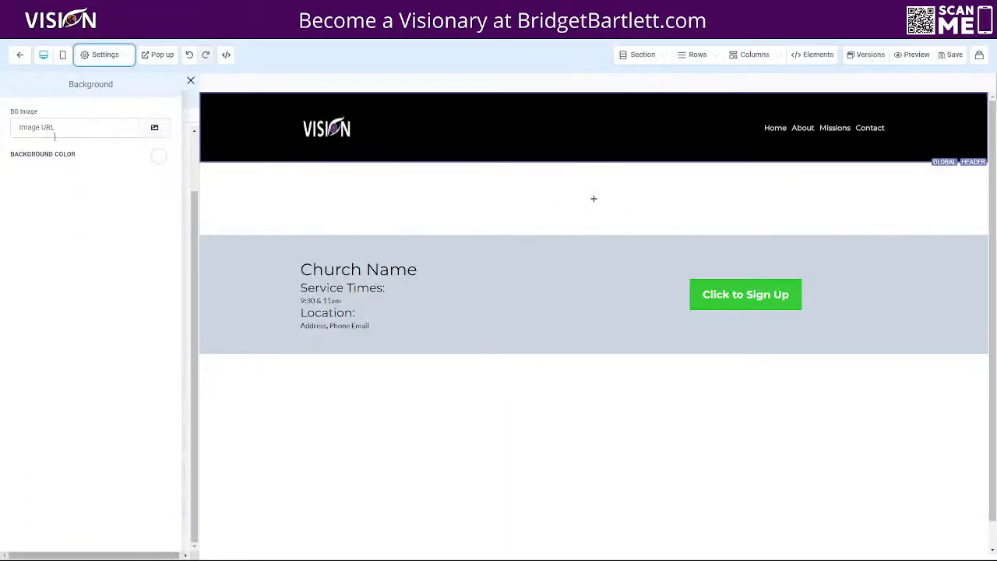
{"action": "left_click", "coordinate": [154, 128]}
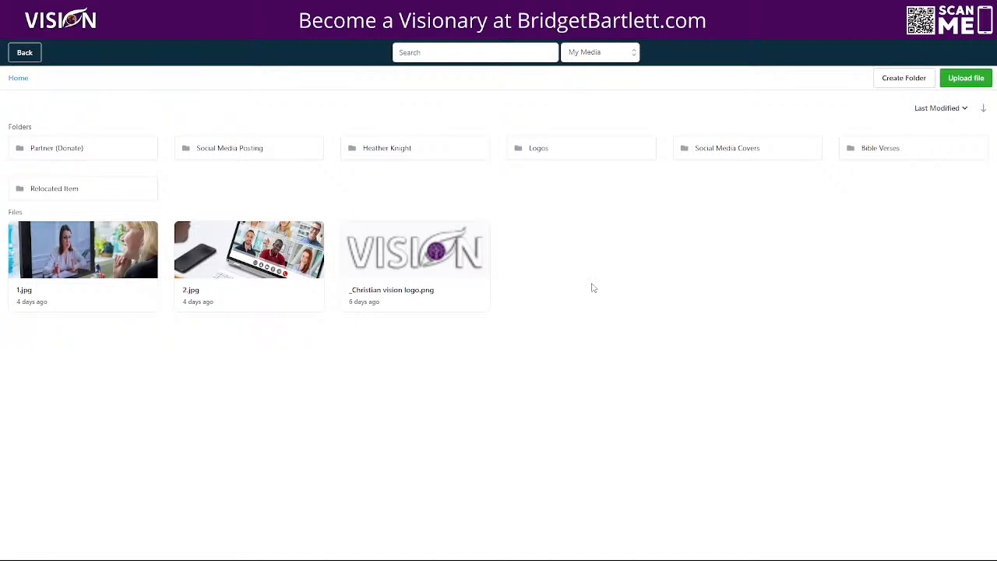
{"action": "left_click", "coordinate": [755, 148]}
{"action": "left_click", "coordinate": [101, 178]}
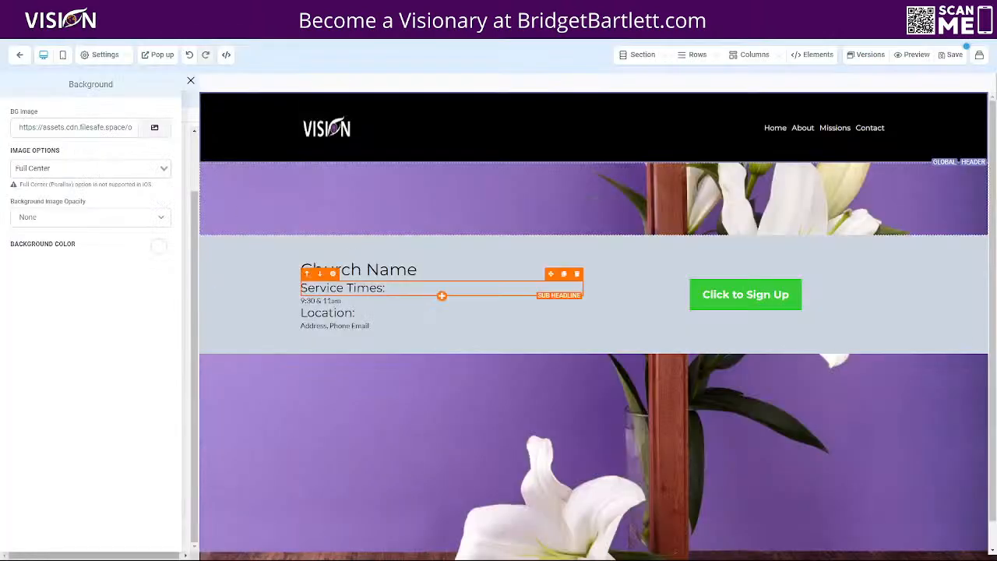
{"action": "scroll", "coordinate": [705, 444], "scroll_direction": "down", "scroll_amount": 2}
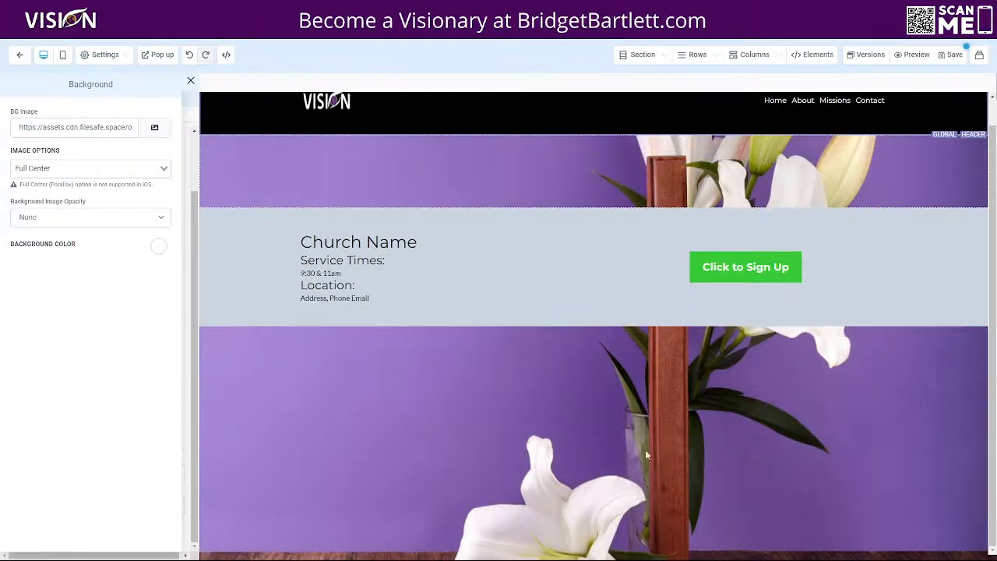
{"action": "scroll", "coordinate": [674, 456], "scroll_direction": "up", "scroll_amount": 2}
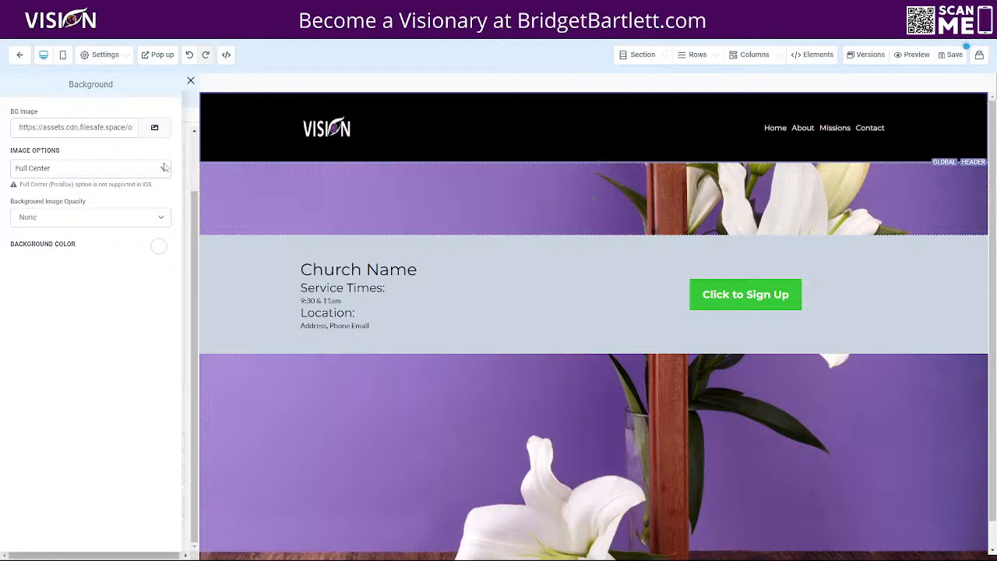
{"action": "left_click", "coordinate": [192, 82]}
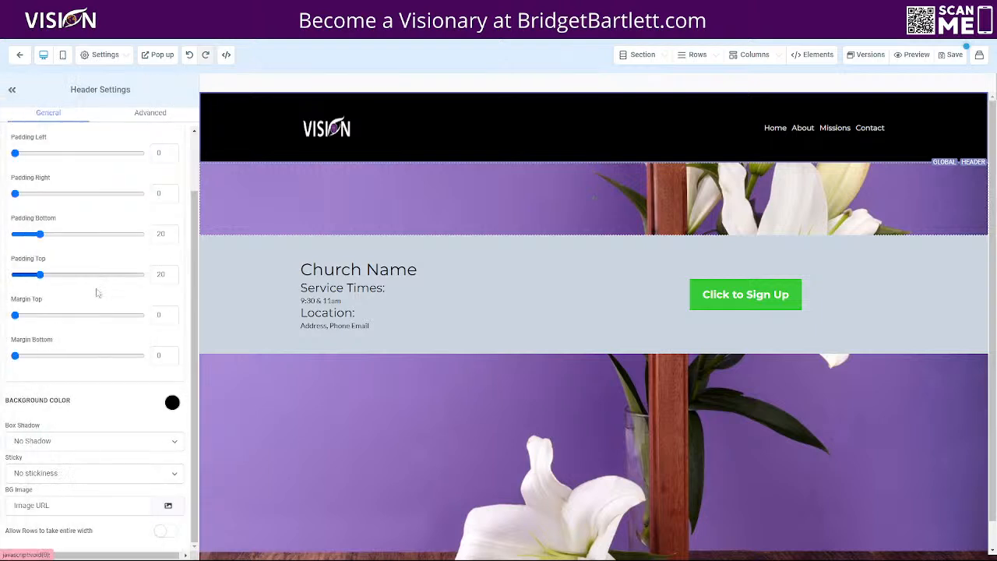
- Make the header section's background color transparent
{"action": "left_click", "coordinate": [172, 401]}
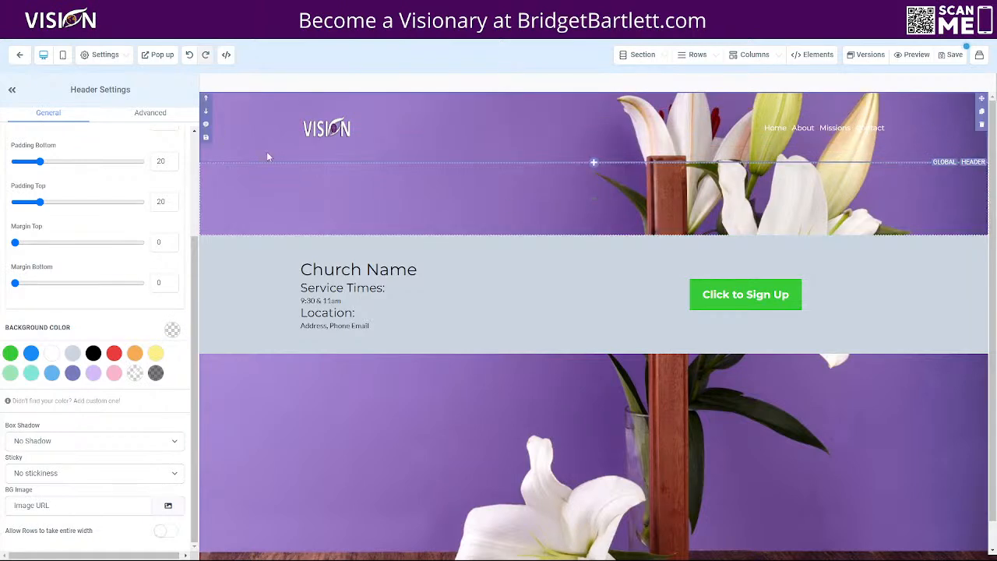
{"action": "scroll", "coordinate": [508, 166], "scroll_direction": "down", "scroll_amount": 1}
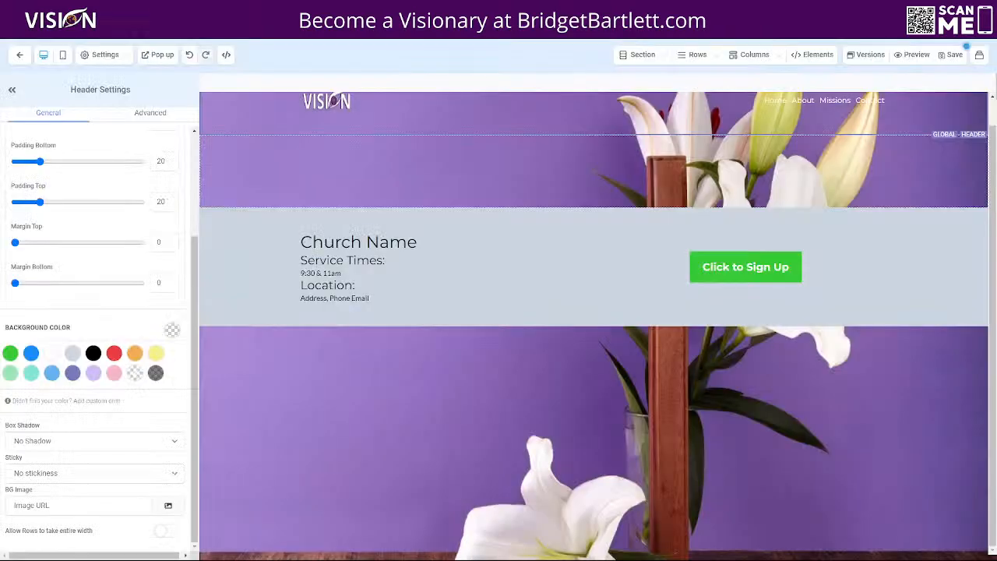
{"action": "scroll", "coordinate": [351, 212], "scroll_direction": "up", "scroll_amount": 1}
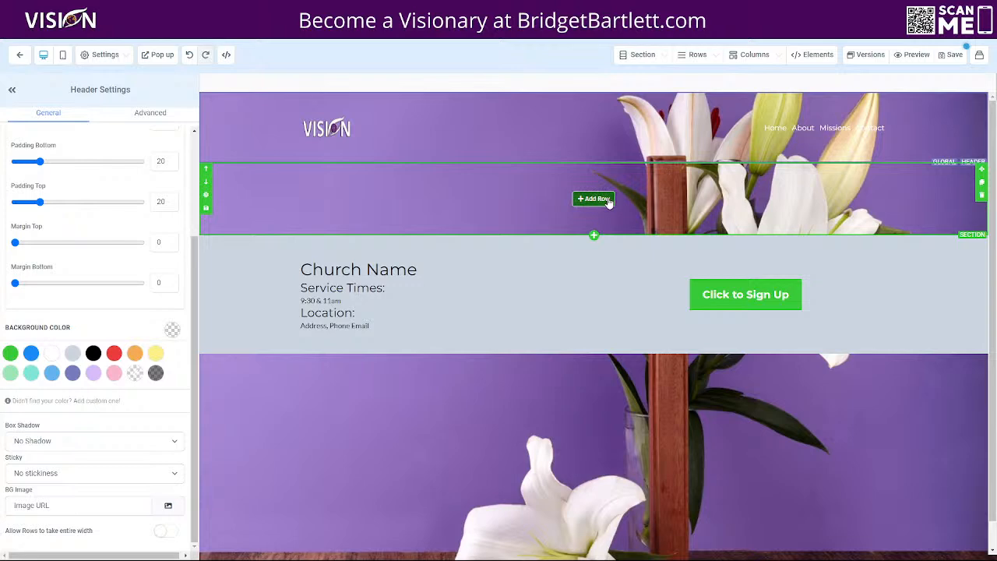
- Add a two-column row to the empty section between header and footer, and place a headline in its first column
{"action": "left_click", "coordinate": [608, 200]}
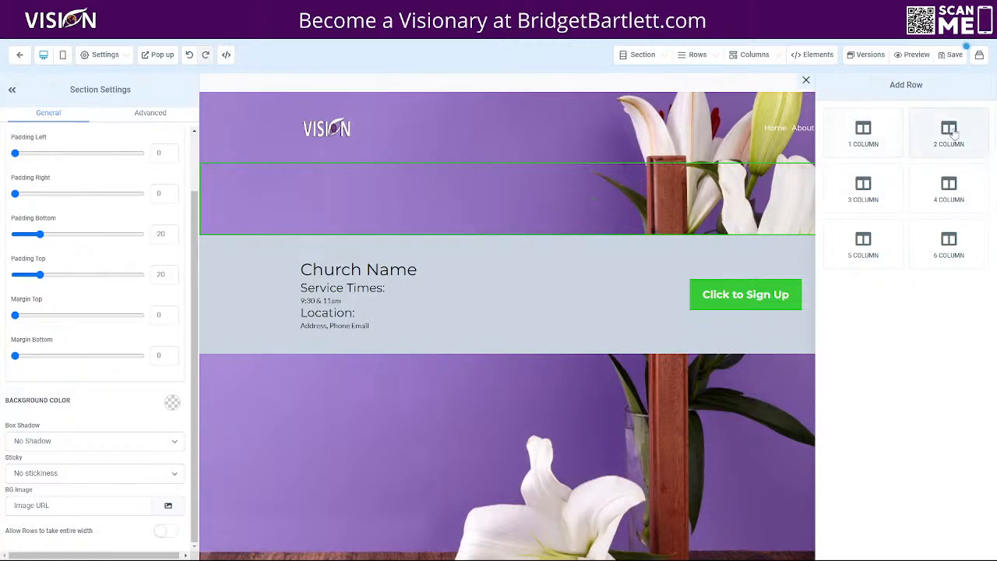
{"action": "left_click_drag", "start_coordinate": [955, 134], "coordinate": [593, 204]}
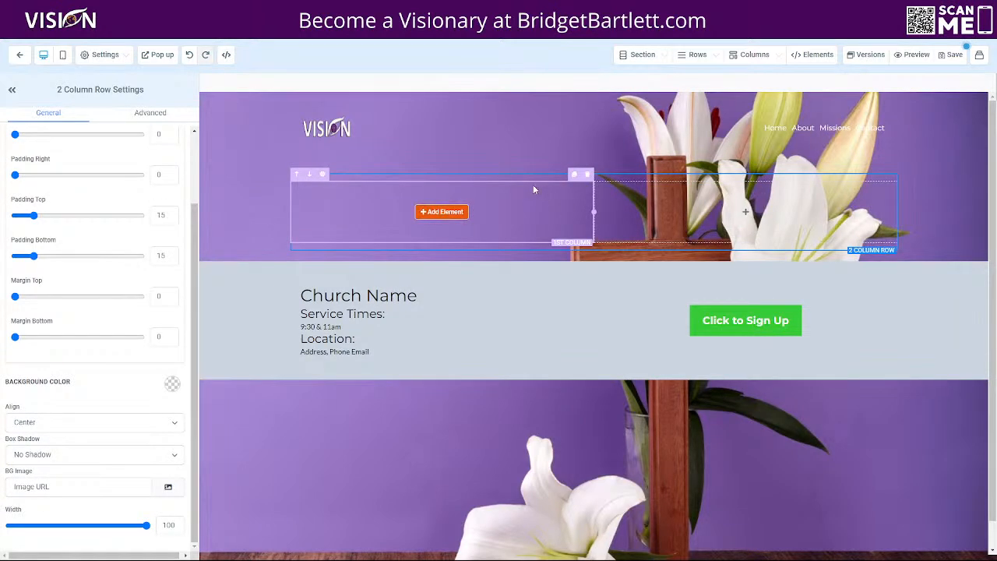
{"action": "left_click", "coordinate": [463, 219]}
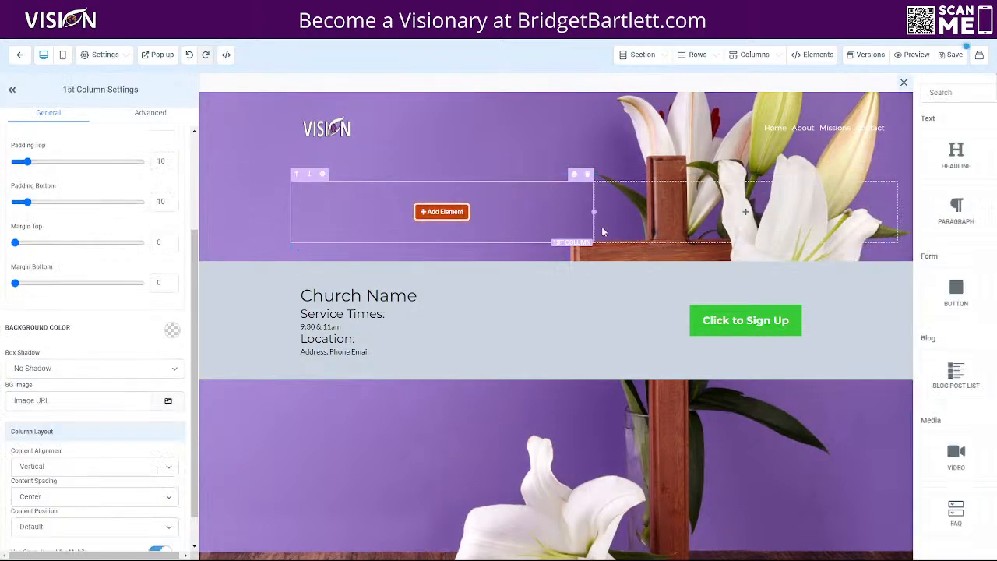
{"action": "left_click_drag", "start_coordinate": [803, 156], "coordinate": [378, 225]}
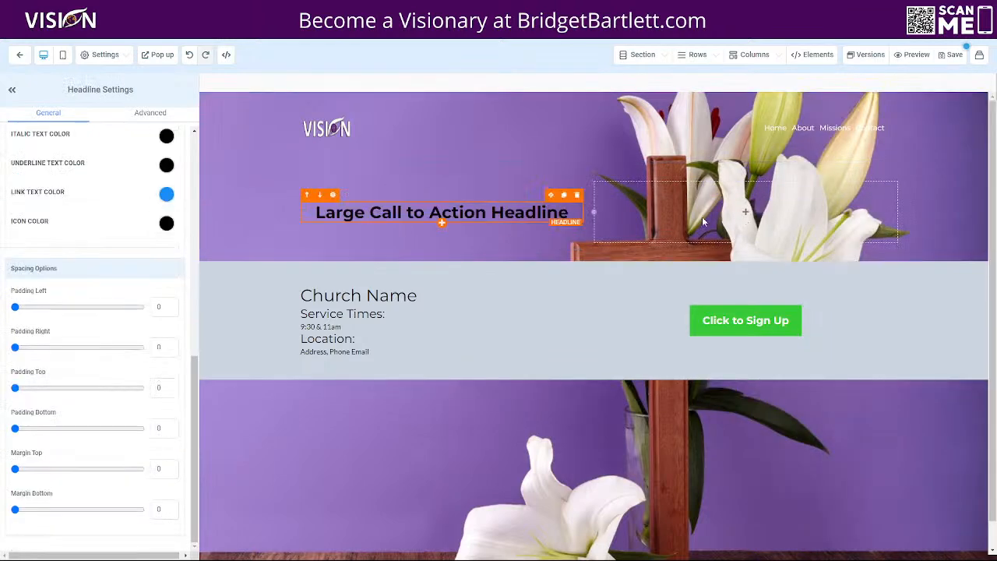
- Remove the new row's second column and replace the headline text with "Join Our Mission"
{"action": "left_click", "coordinate": [469, 193]}
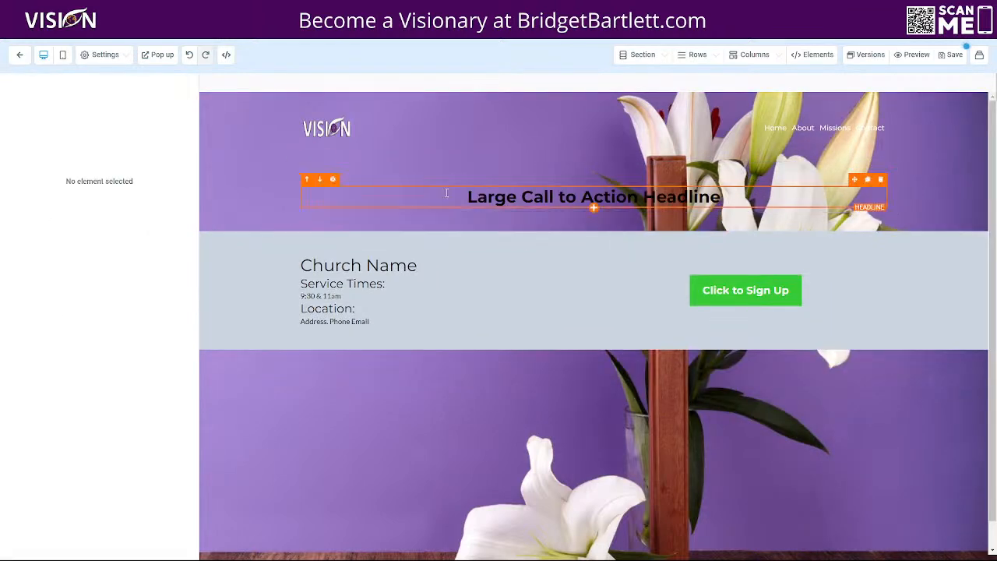
{"action": "left_click_drag", "start_coordinate": [468, 196], "coordinate": [753, 194]}
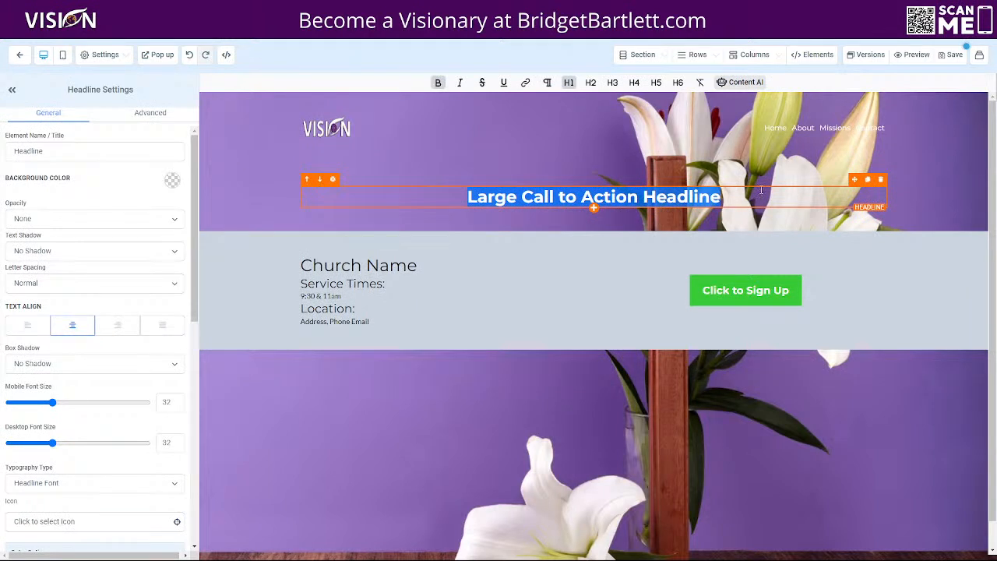
{"action": "type", "text": "Join Our Mission"}
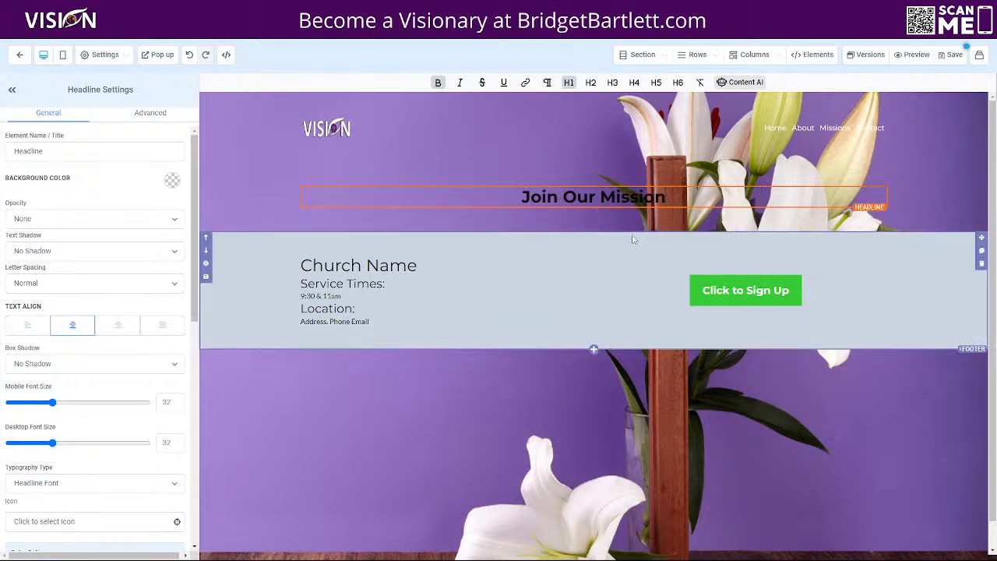
- Add a button element directly below the "Join Our Mission" headline
{"action": "left_click", "coordinate": [593, 209]}
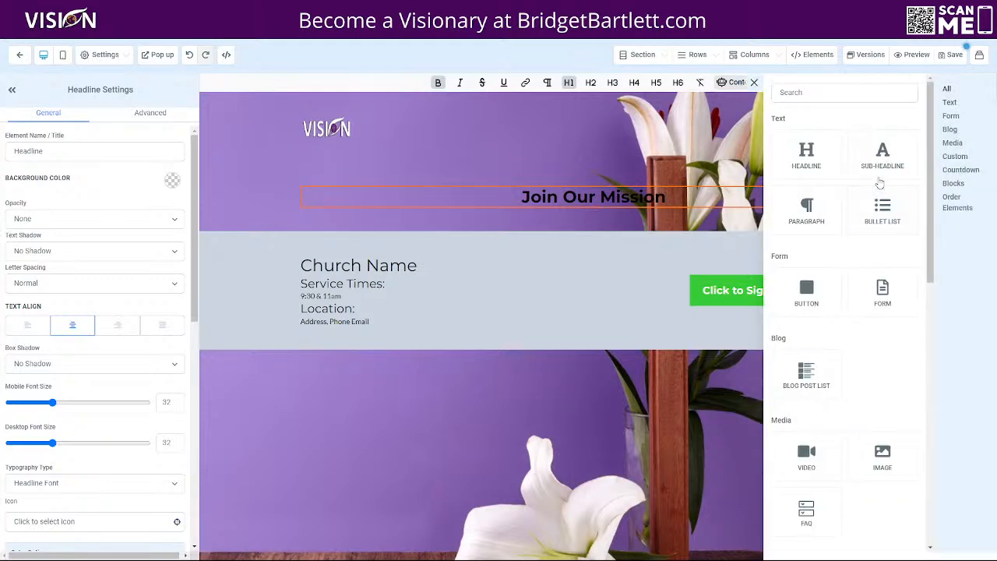
{"action": "left_click_drag", "start_coordinate": [814, 302], "coordinate": [577, 226]}
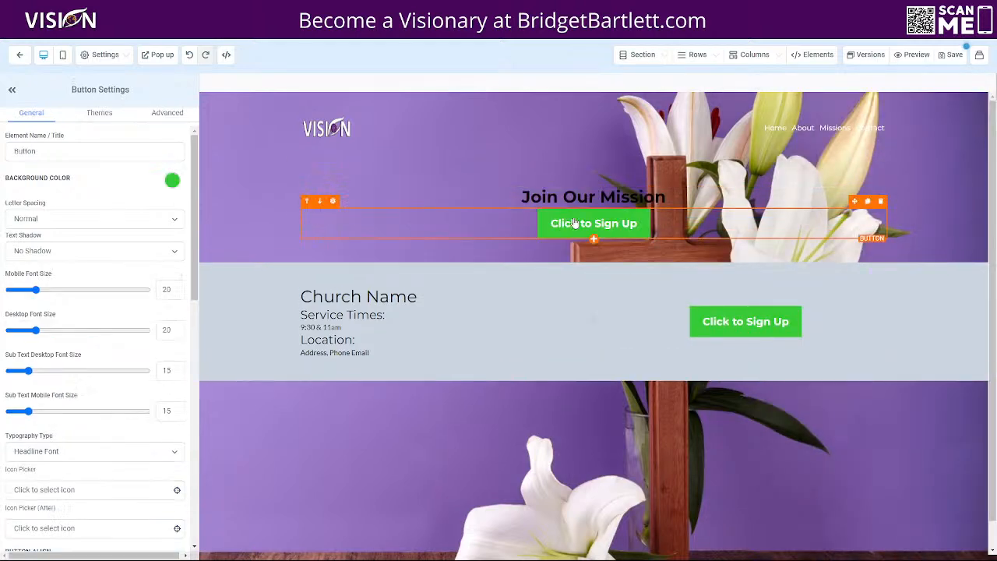
- Set the "Join Our Mission" headline's text color and bold text color to white and its desktop font size to 74
{"action": "left_click", "coordinate": [515, 197]}
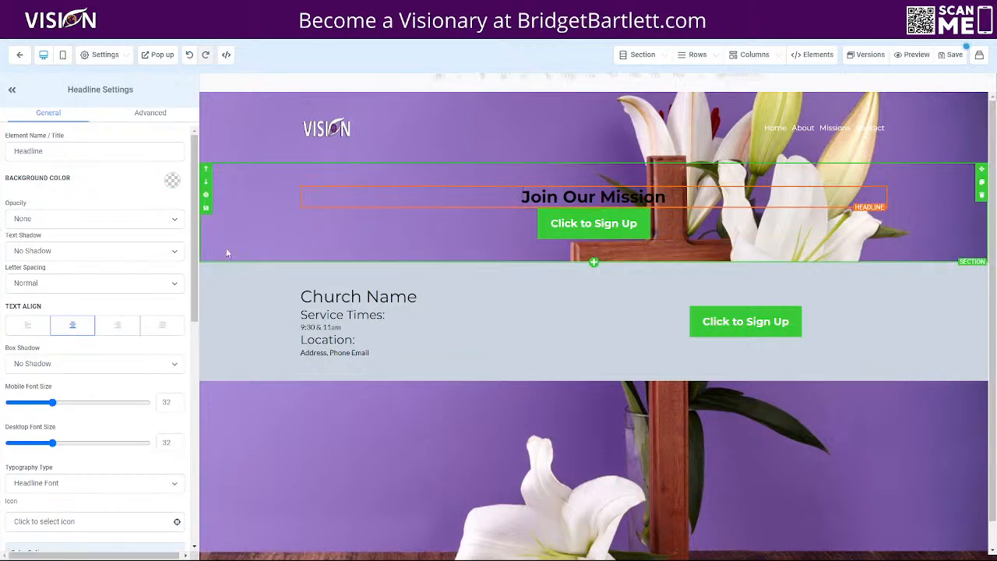
{"action": "scroll", "coordinate": [111, 370], "scroll_direction": "down", "scroll_amount": 5}
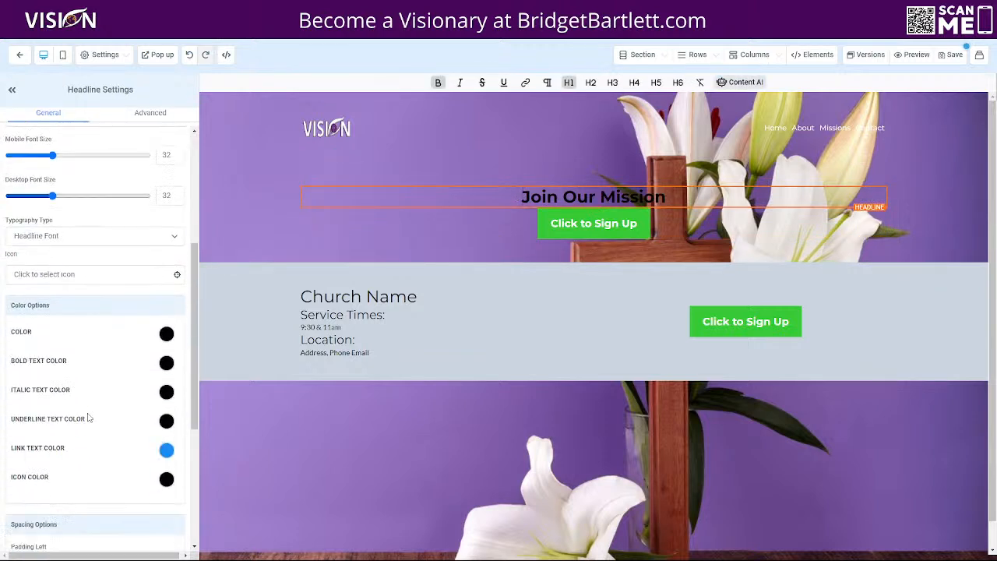
{"action": "left_click", "coordinate": [167, 322]}
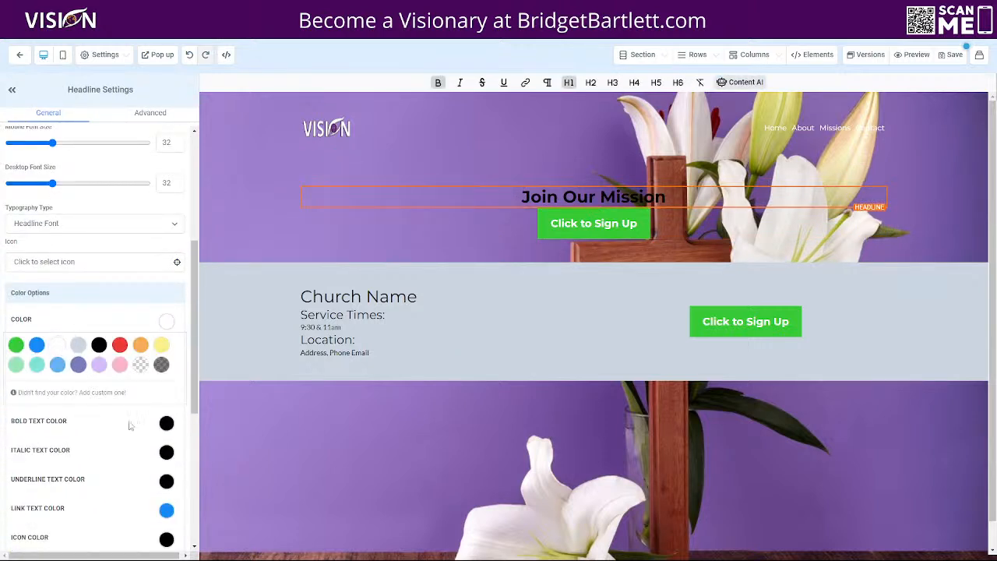
{"action": "left_click", "coordinate": [167, 423]}
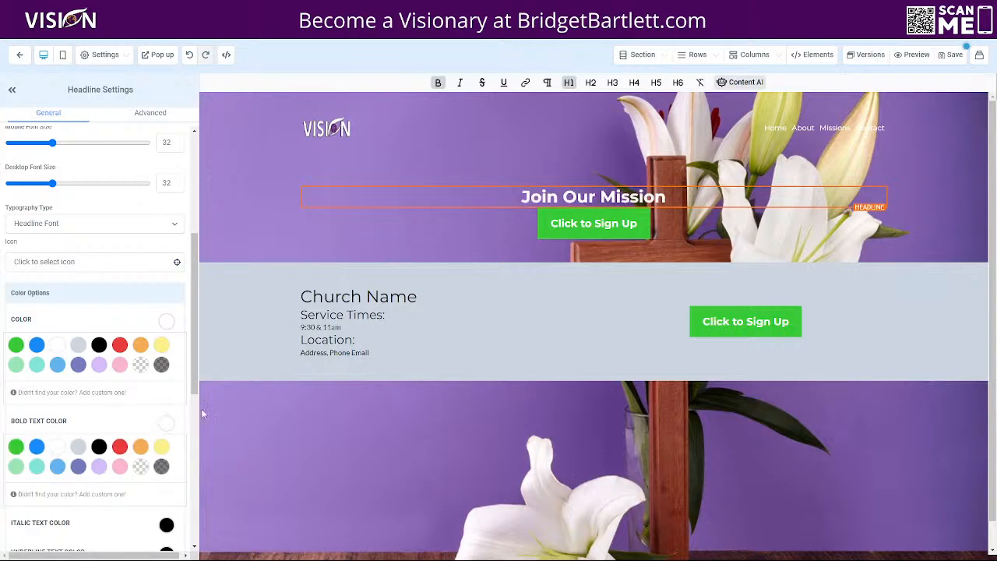
{"action": "left_click_drag", "start_coordinate": [52, 183], "coordinate": [112, 185]}
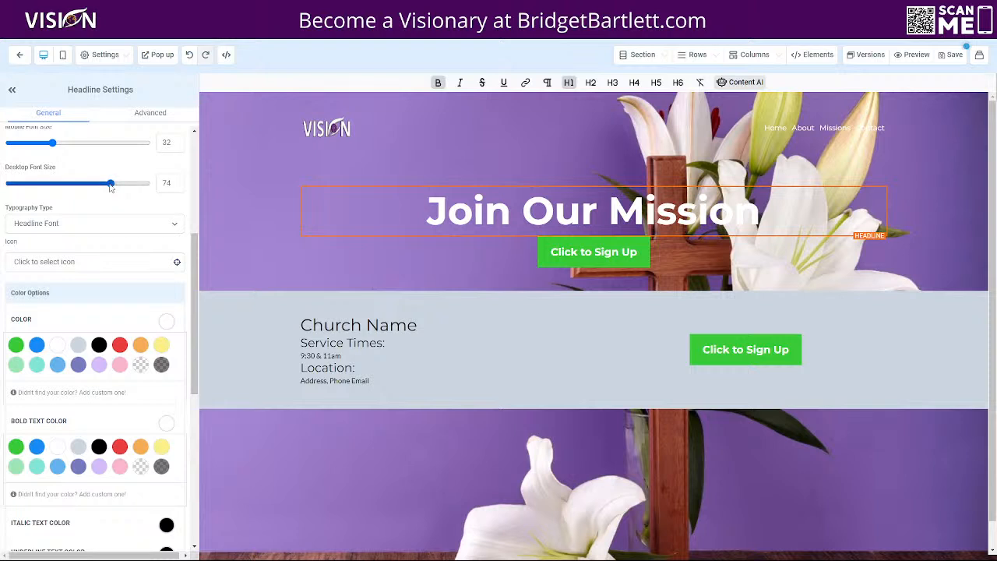
- Try a 20% Drop Shadow as the headline's box shadow, and reset it to No Shadow
{"action": "left_click", "coordinate": [247, 206]}
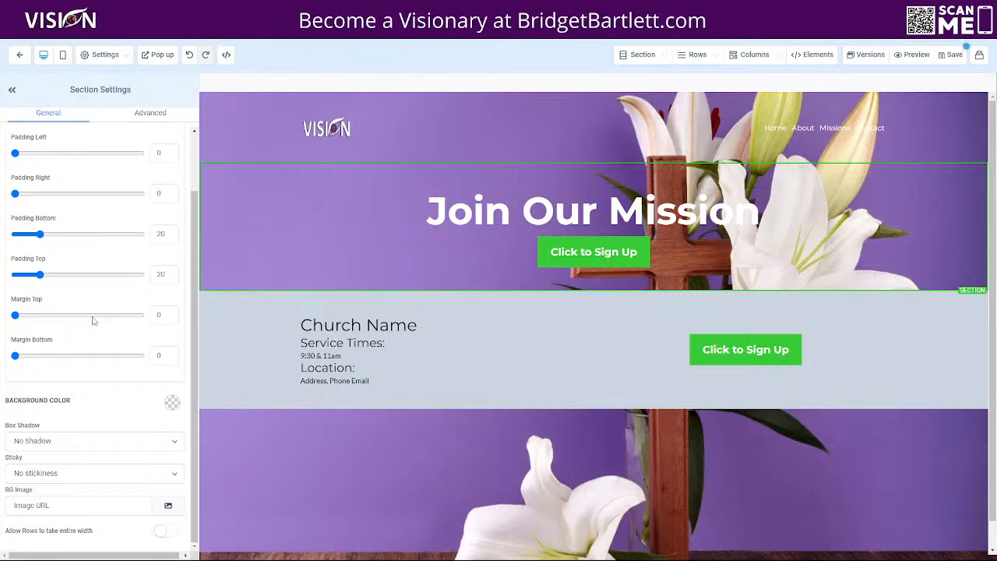
{"action": "scroll", "coordinate": [77, 412], "scroll_direction": "up", "scroll_amount": 2}
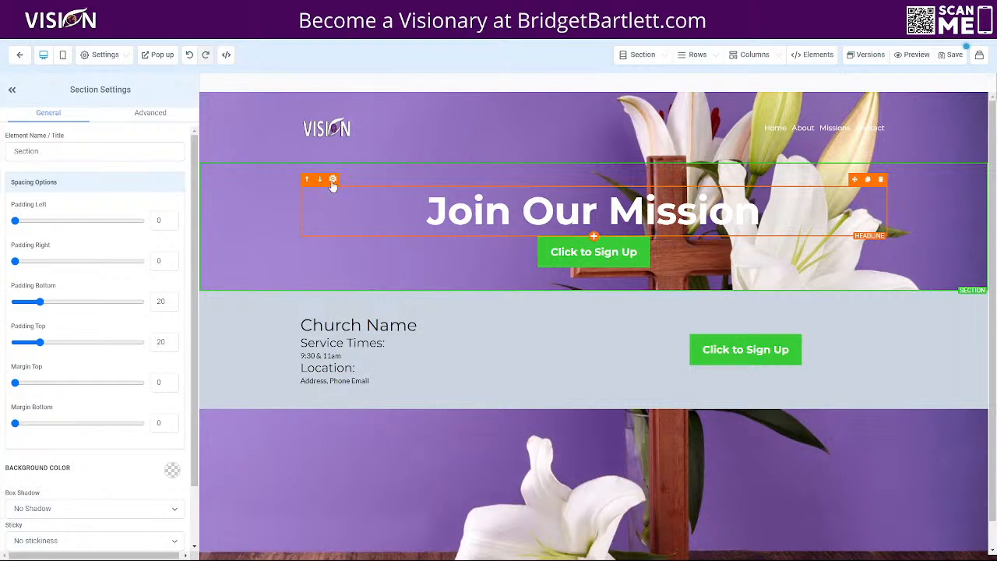
{"action": "left_click", "coordinate": [332, 180]}
{"action": "left_click", "coordinate": [42, 361]}
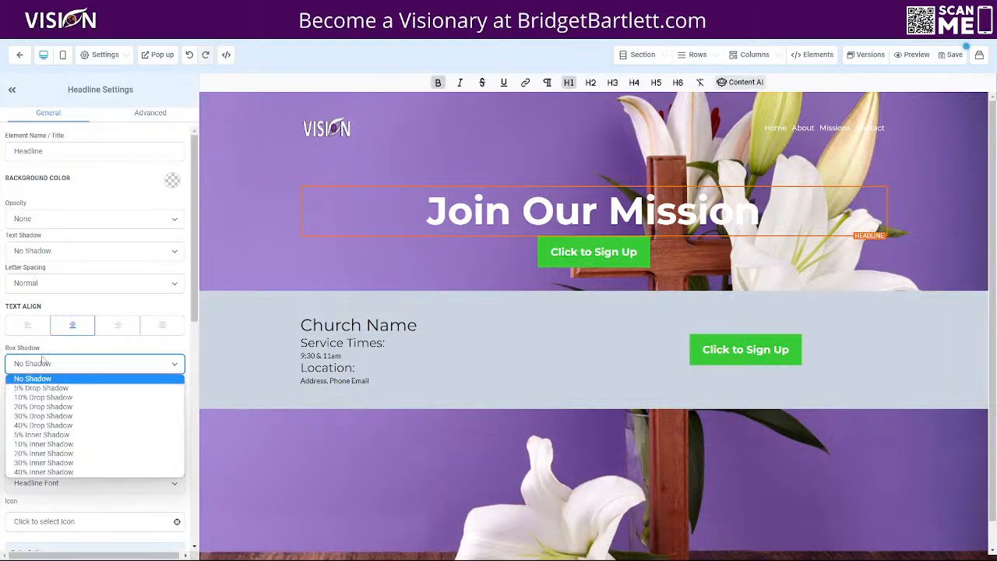
{"action": "left_click", "coordinate": [45, 407]}
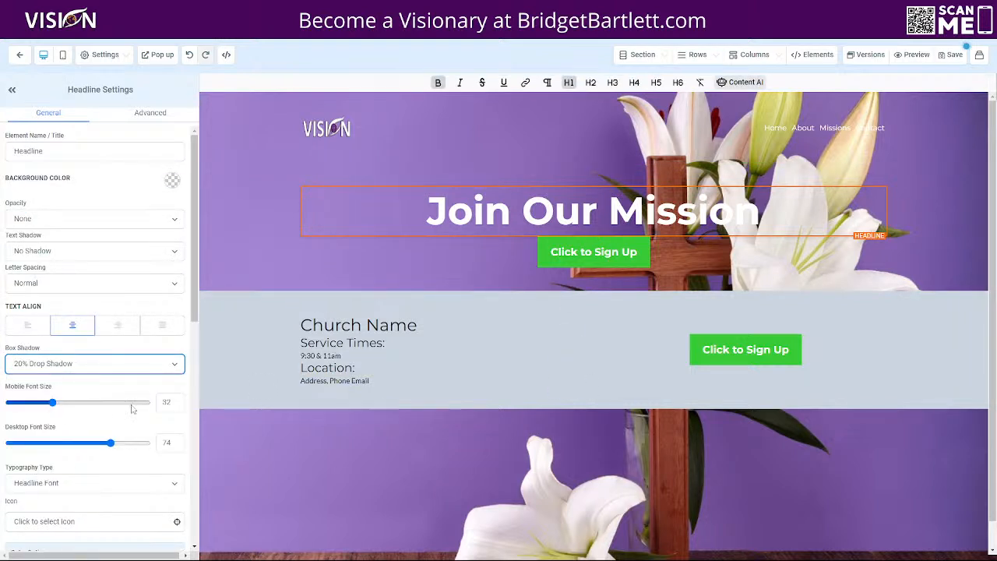
{"action": "left_click", "coordinate": [53, 367]}
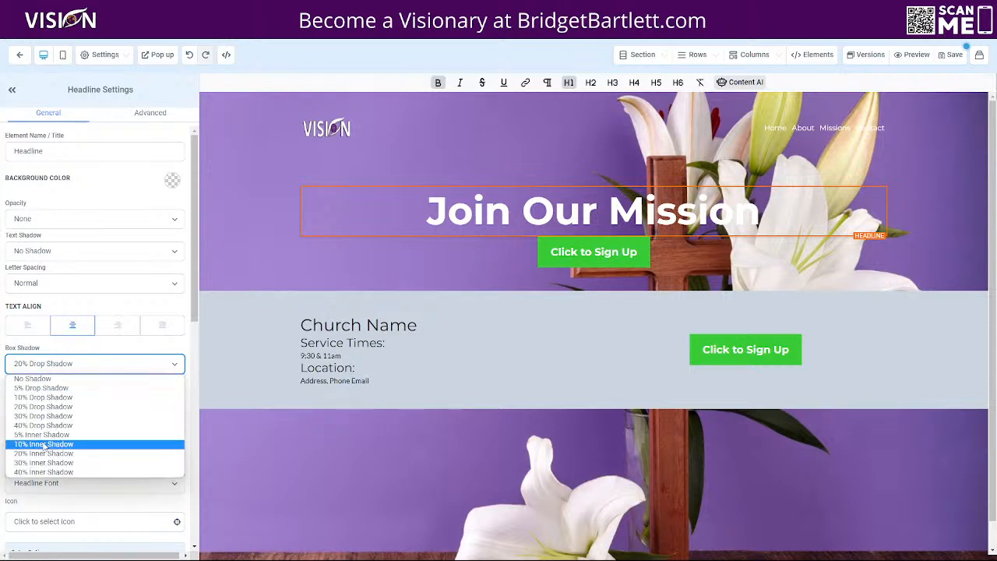
{"action": "left_click", "coordinate": [35, 379]}
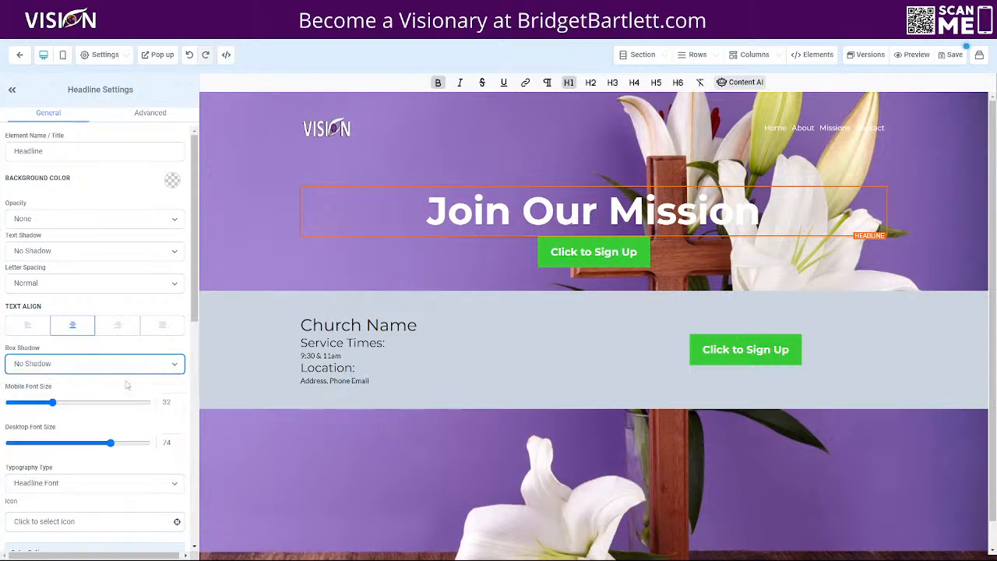
{"action": "scroll", "coordinate": [102, 390], "scroll_direction": "down", "scroll_amount": 10}
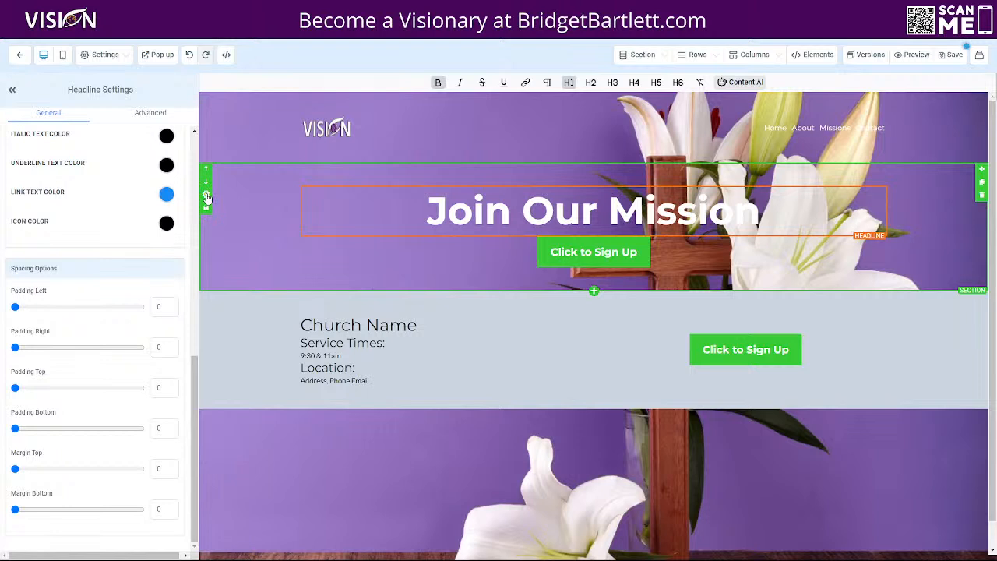
- Set the background color of the "Join Our Mission" section to black
{"action": "left_click", "coordinate": [206, 194]}
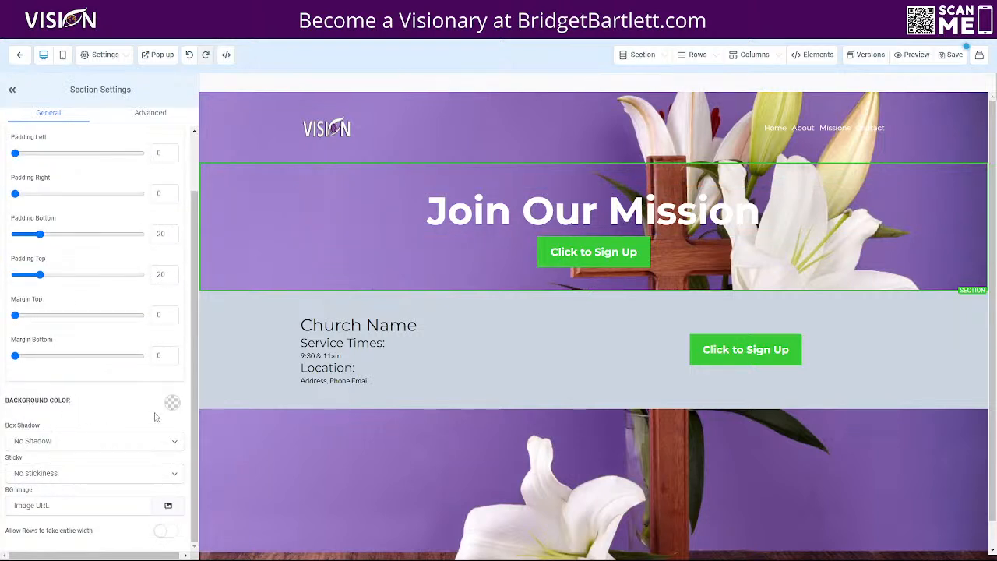
{"action": "left_click", "coordinate": [151, 113]}
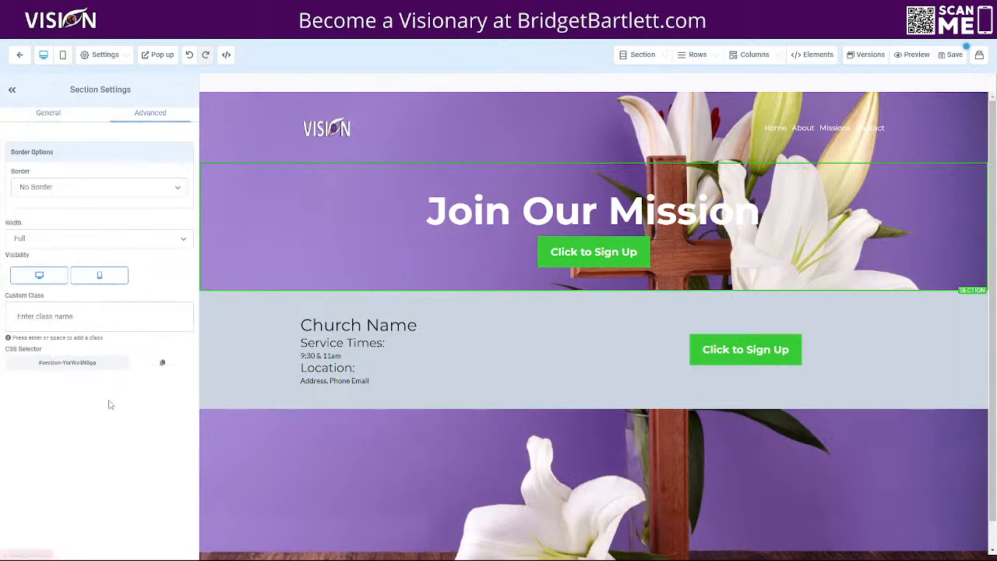
{"action": "left_click", "coordinate": [41, 114]}
{"action": "scroll", "coordinate": [104, 495], "scroll_direction": "down", "scroll_amount": 1}
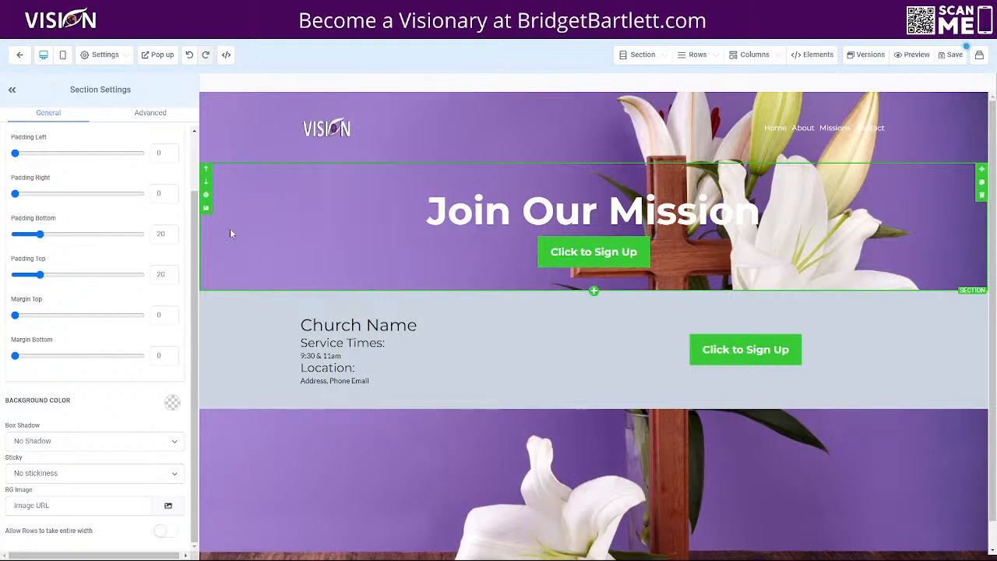
{"action": "left_click", "coordinate": [171, 404]}
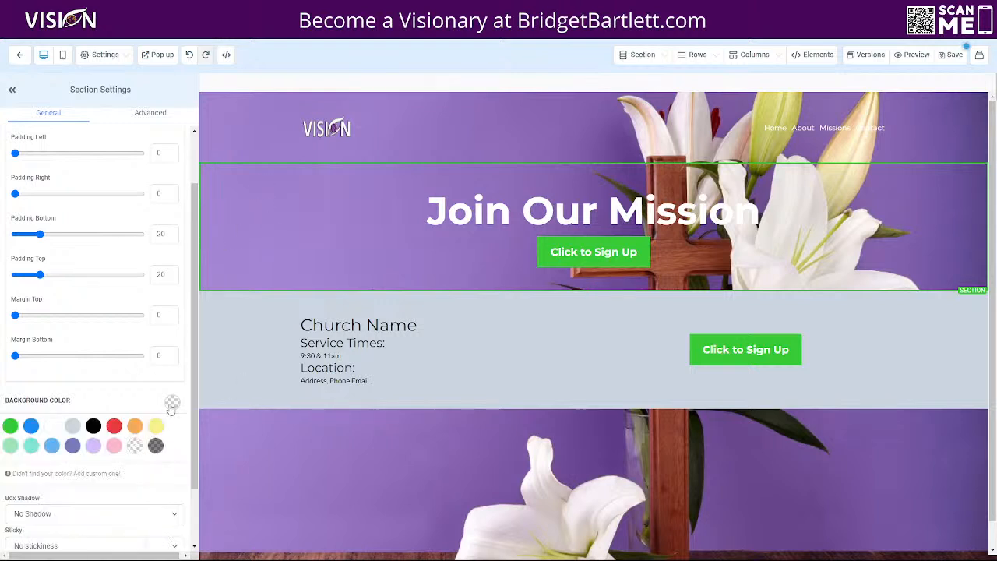
{"action": "left_click", "coordinate": [94, 426]}
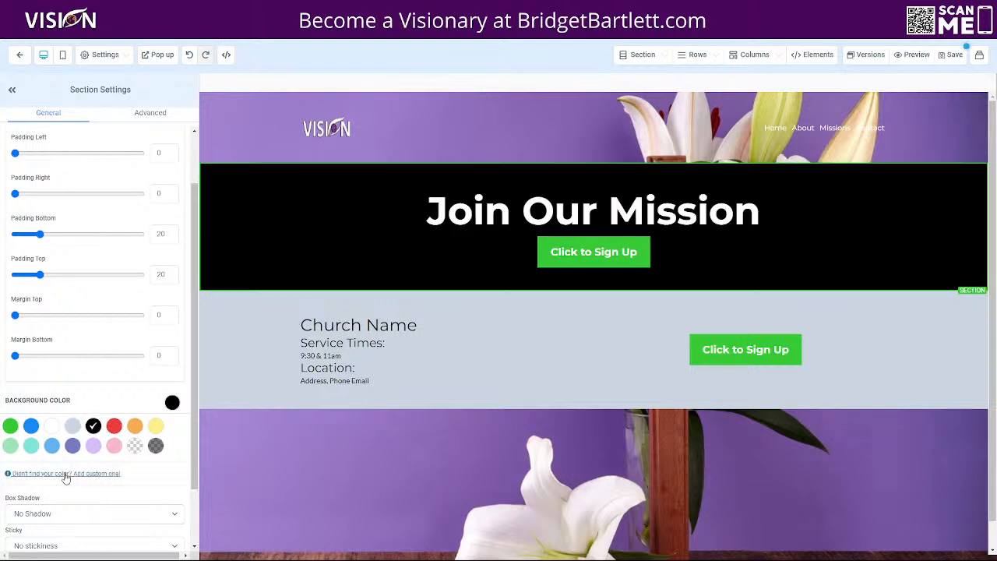
- Create a custom semi-transparent black (#000000, opacity 0.38) and add it as the section's background color
{"action": "left_click", "coordinate": [66, 474]}
{"action": "scroll", "coordinate": [131, 469], "scroll_direction": "down", "scroll_amount": 2}
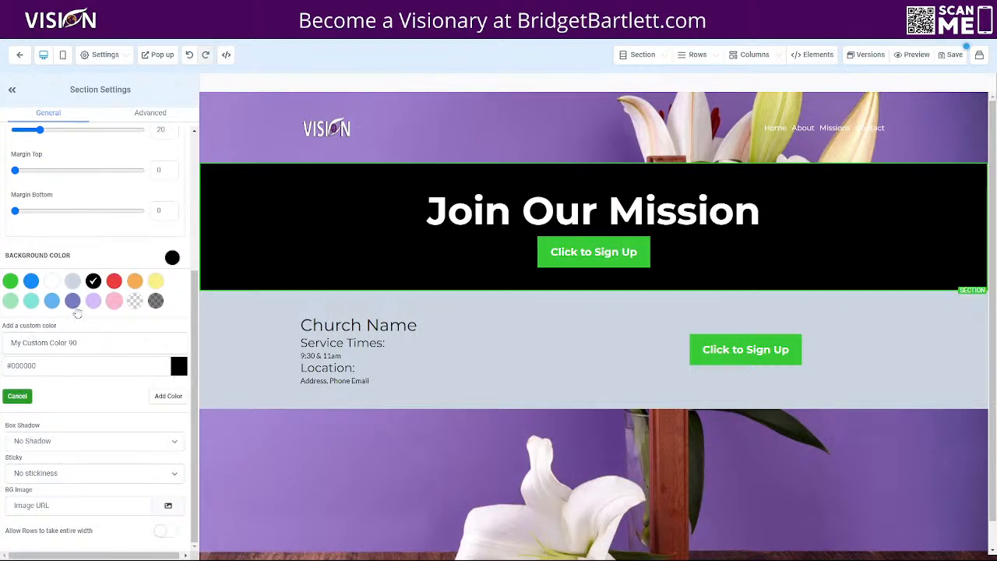
{"action": "left_click", "coordinate": [179, 370]}
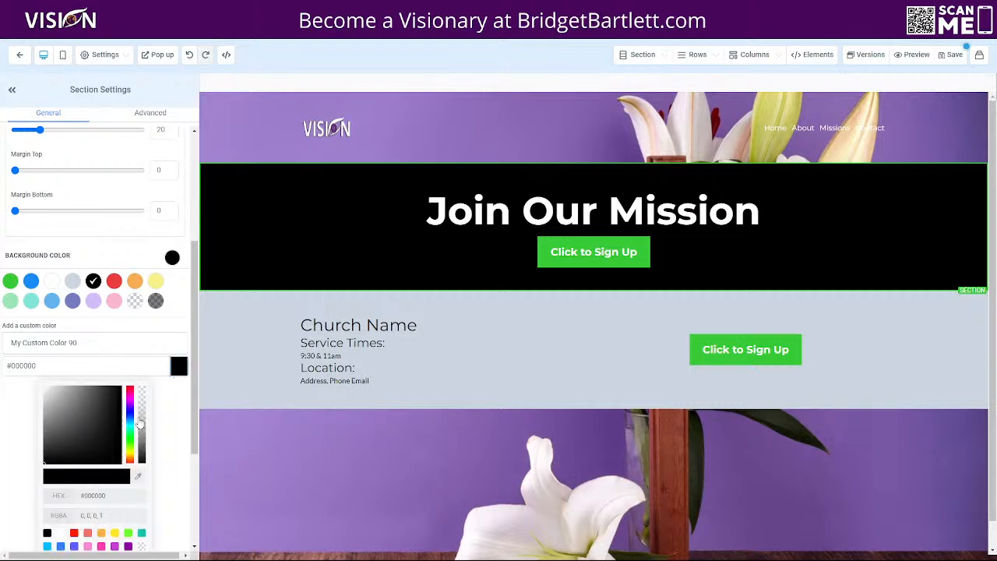
{"action": "left_click_drag", "start_coordinate": [141, 433], "coordinate": [143, 422]}
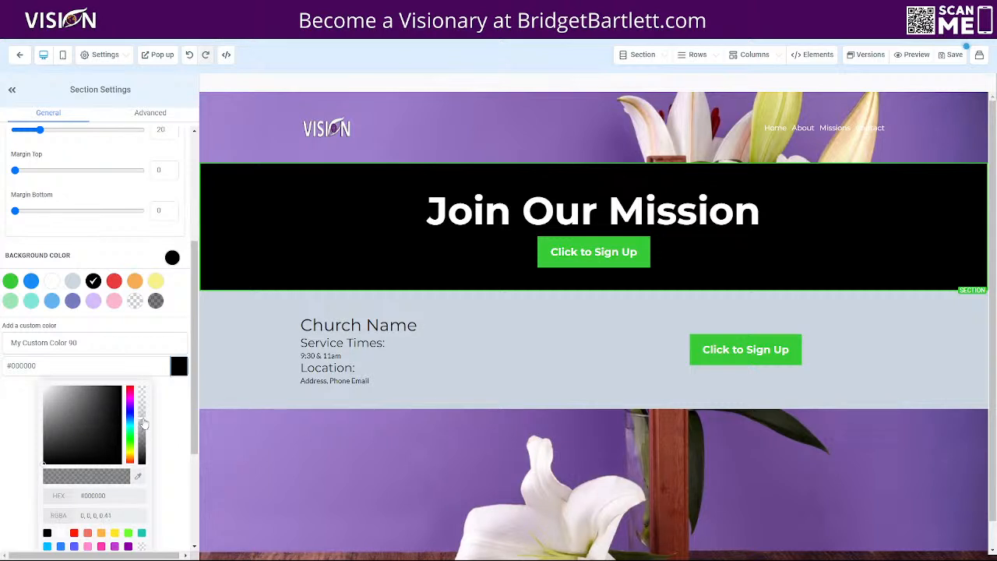
{"action": "scroll", "coordinate": [121, 488], "scroll_direction": "down", "scroll_amount": 3}
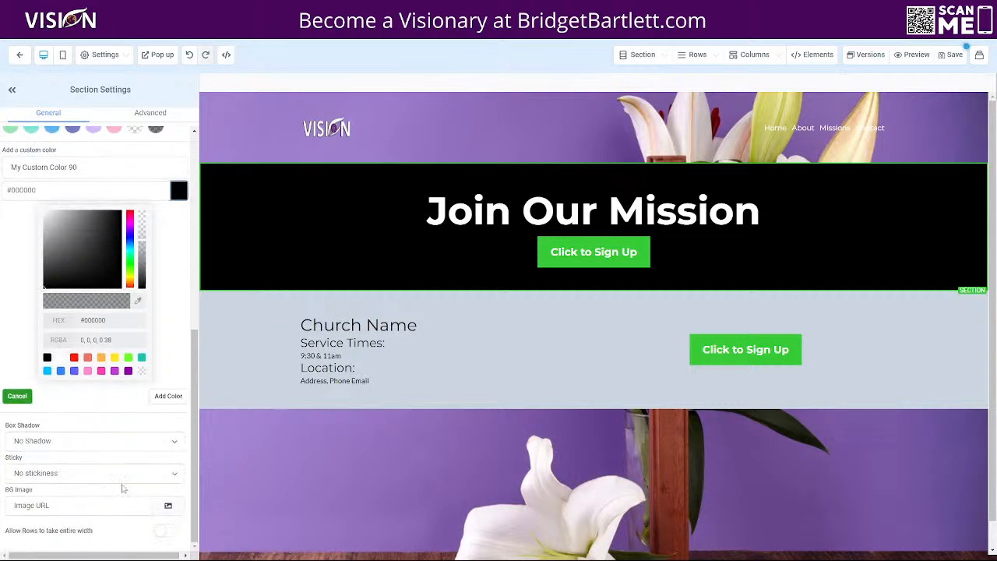
{"action": "left_click", "coordinate": [161, 398]}
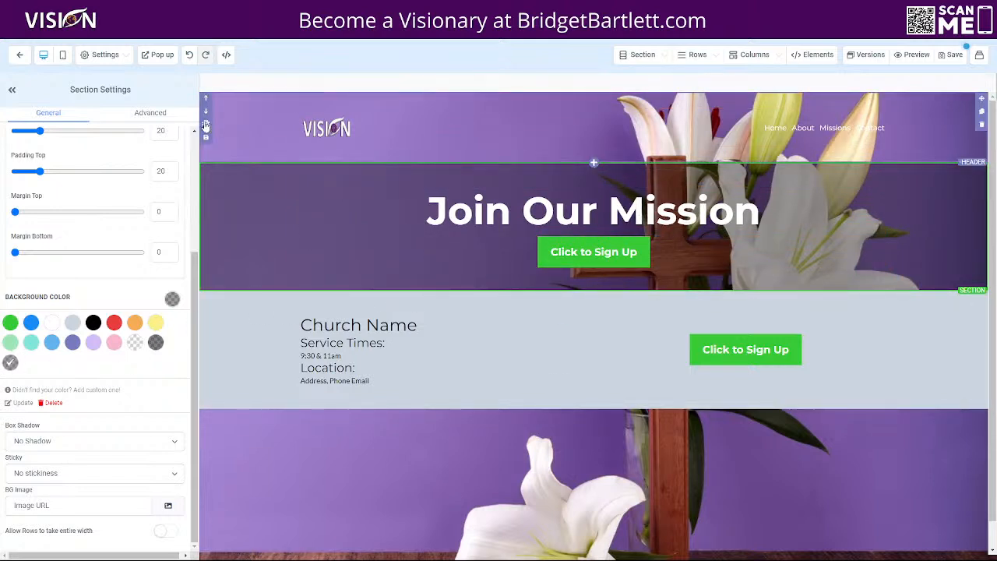
- Apply the custom semi-transparent black as the header's background color and preview the page
{"action": "left_click", "coordinate": [205, 124]}
{"action": "left_click", "coordinate": [171, 404]}
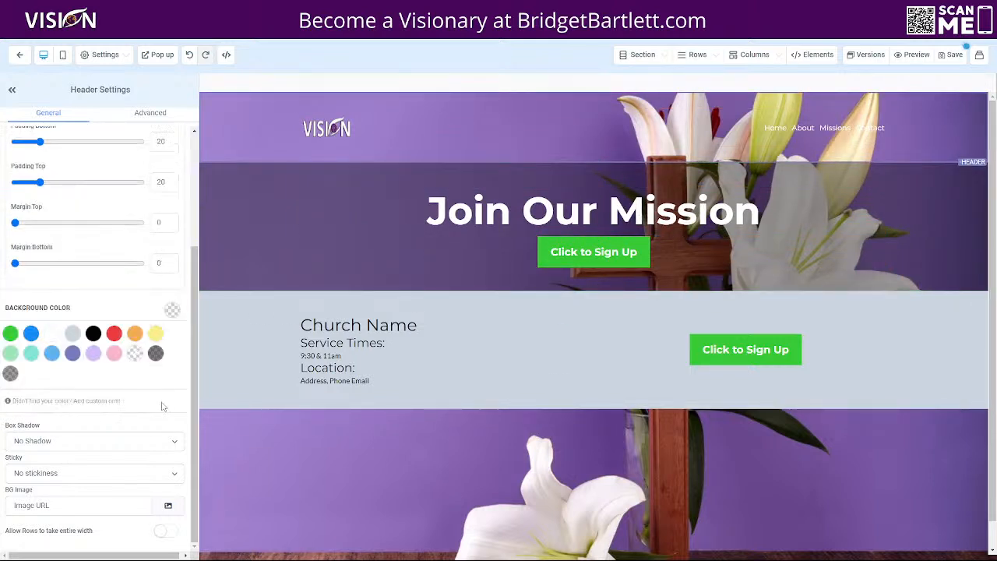
{"action": "left_click", "coordinate": [10, 363]}
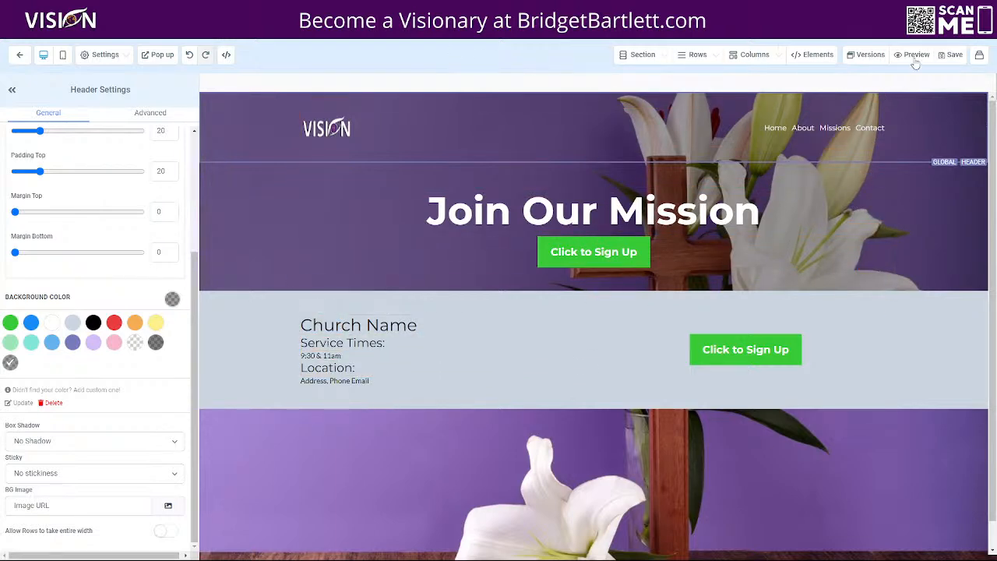
{"action": "left_click", "coordinate": [915, 57]}
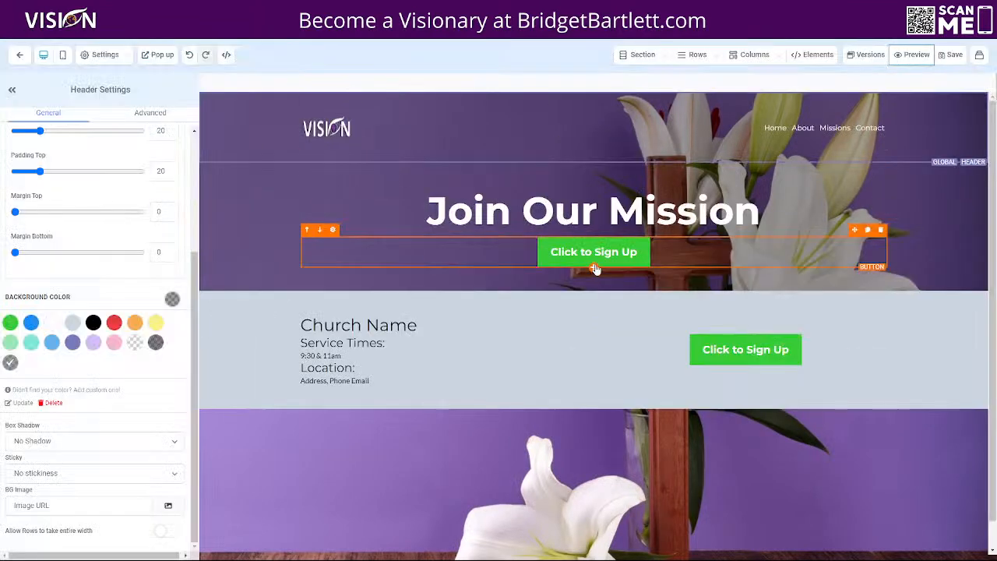
- Change the text of the button below the headline to "DONATE" and check its available link actions
{"action": "left_click", "coordinate": [611, 254]}
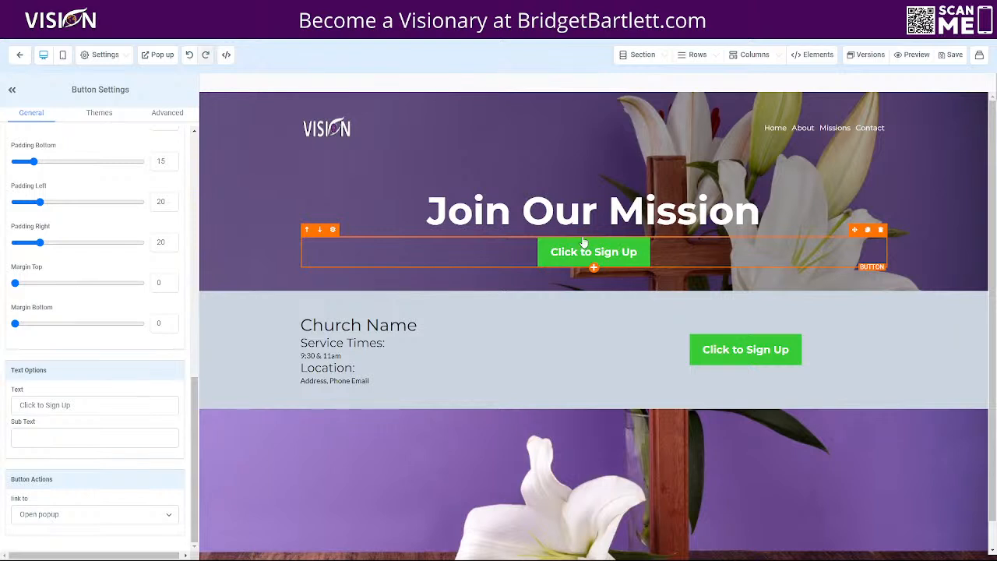
{"action": "left_click_drag", "start_coordinate": [72, 405], "coordinate": [1, 411]}
{"action": "type", "text": "DONATE"}
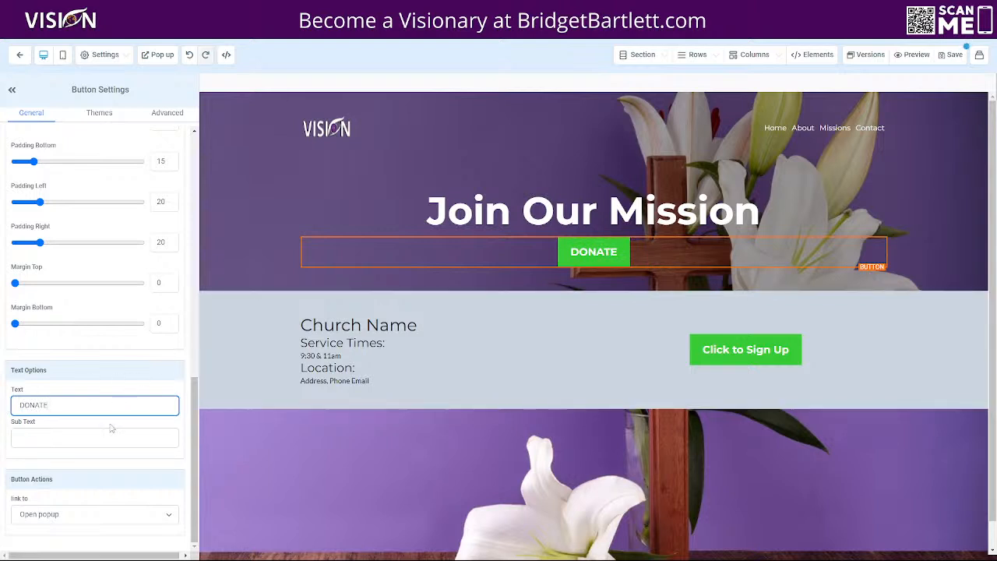
{"action": "left_click", "coordinate": [82, 518]}
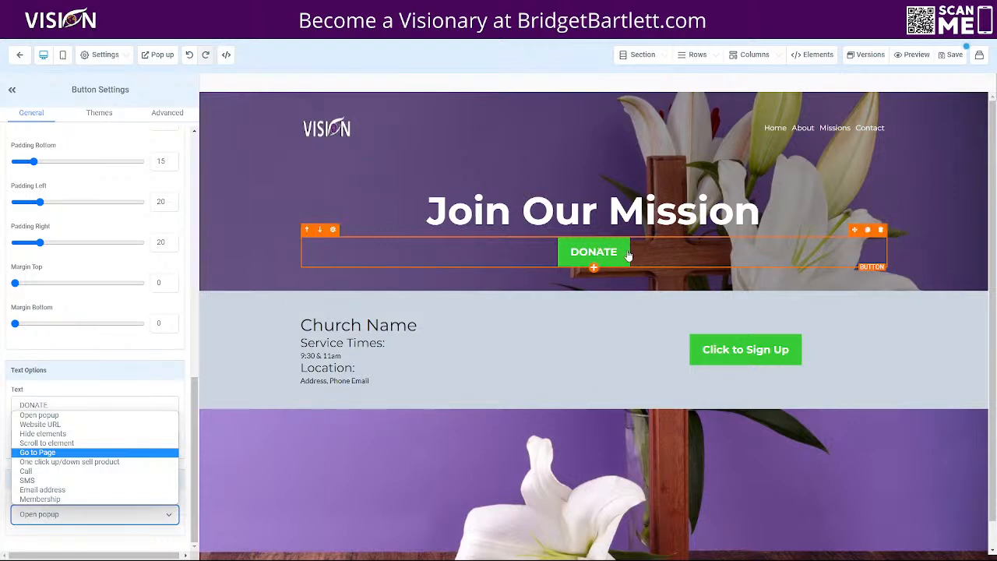
{"action": "left_click", "coordinate": [99, 359]}
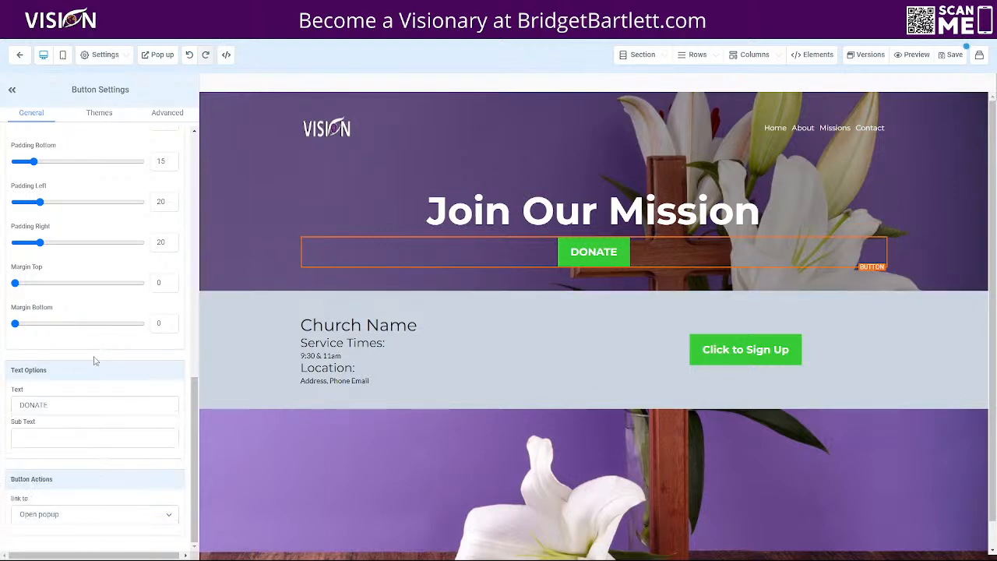
- Apply the bright orange theme to the DONATE button and open its advanced settings
{"action": "left_click", "coordinate": [168, 115]}
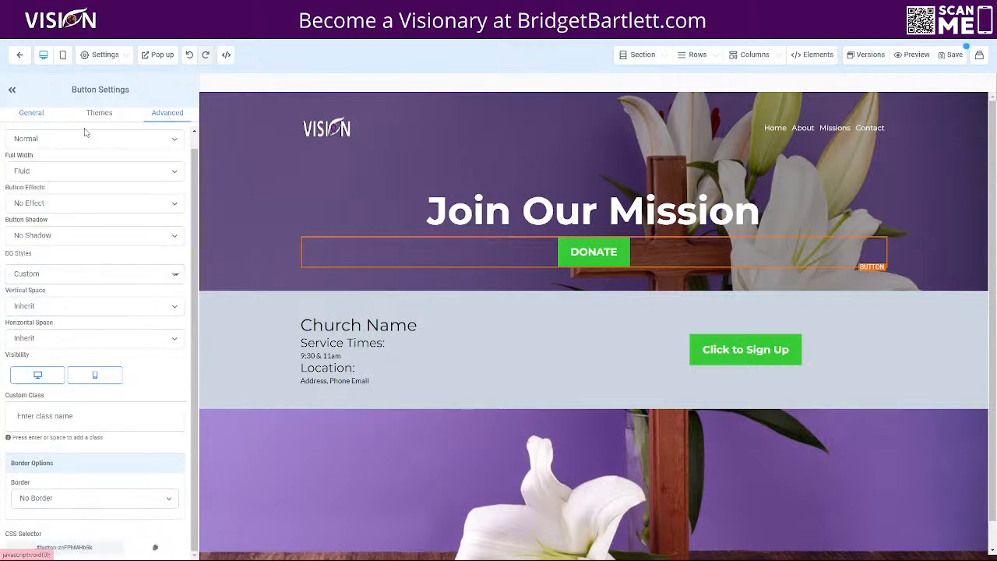
{"action": "left_click", "coordinate": [91, 114]}
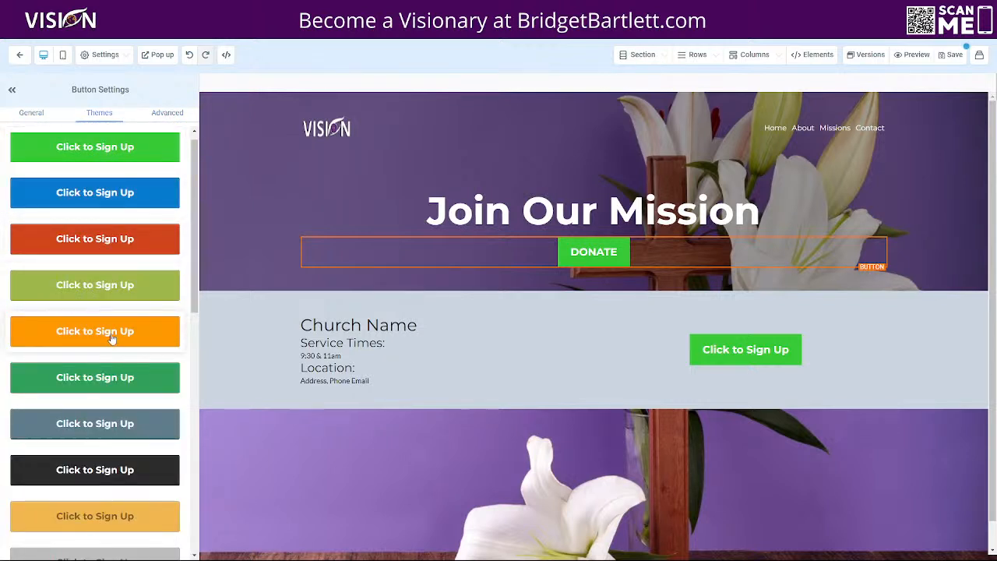
{"action": "left_click", "coordinate": [111, 335]}
{"action": "scroll", "coordinate": [122, 475], "scroll_direction": "down", "scroll_amount": 4}
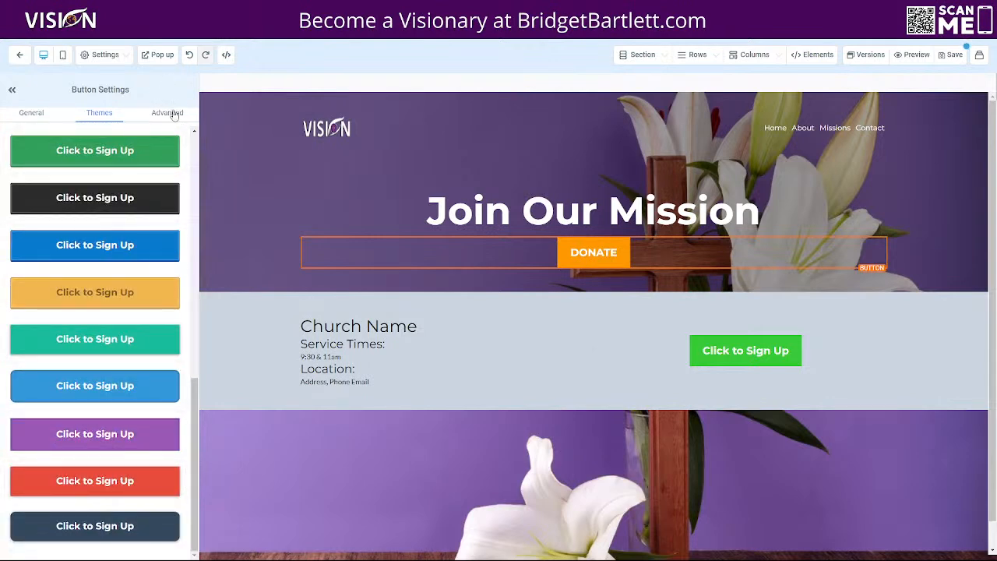
{"action": "left_click", "coordinate": [166, 113]}
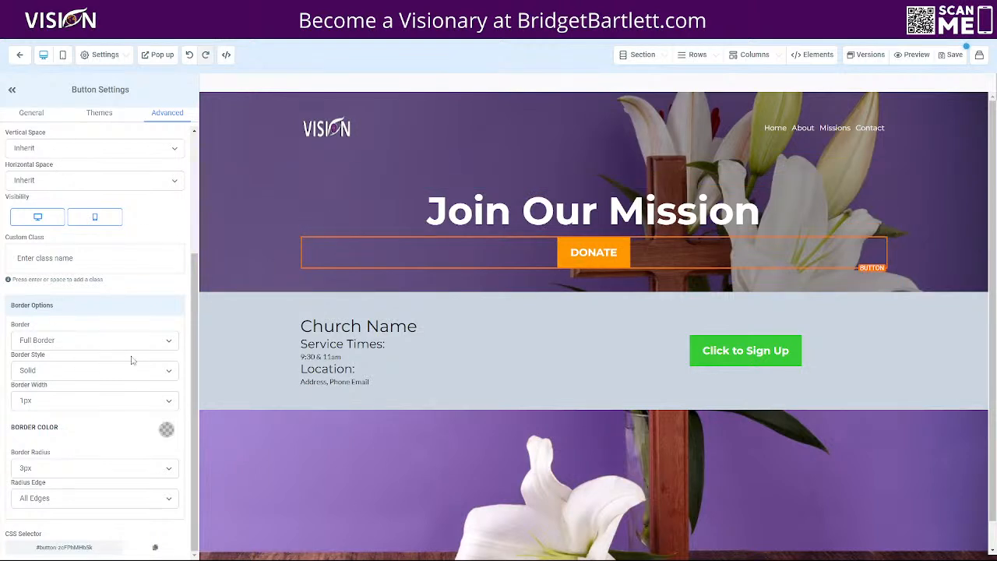
- Set the DONATE button's text transform to Capitalize
{"action": "scroll", "coordinate": [136, 371], "scroll_direction": "up", "scroll_amount": 3}
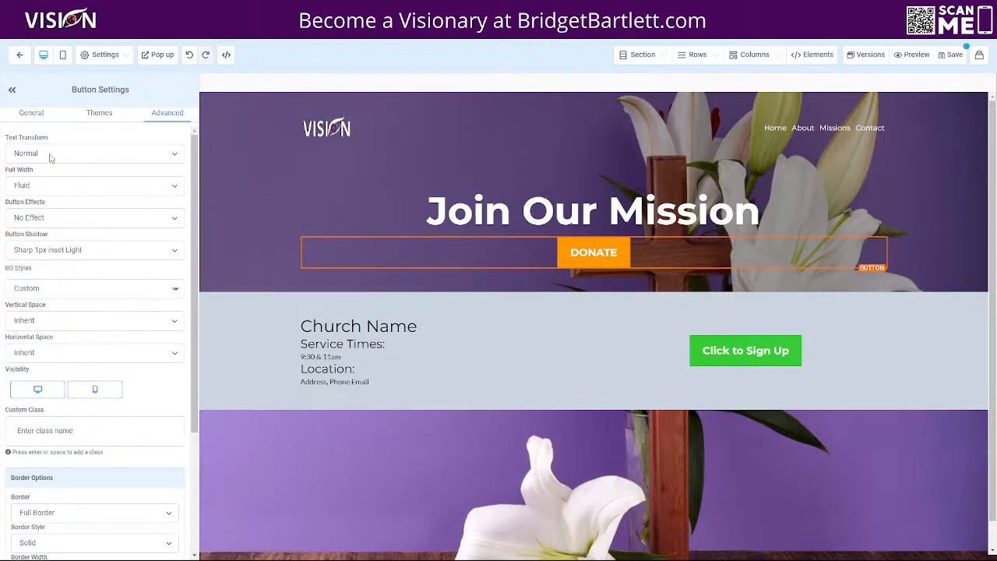
{"action": "left_click", "coordinate": [50, 156]}
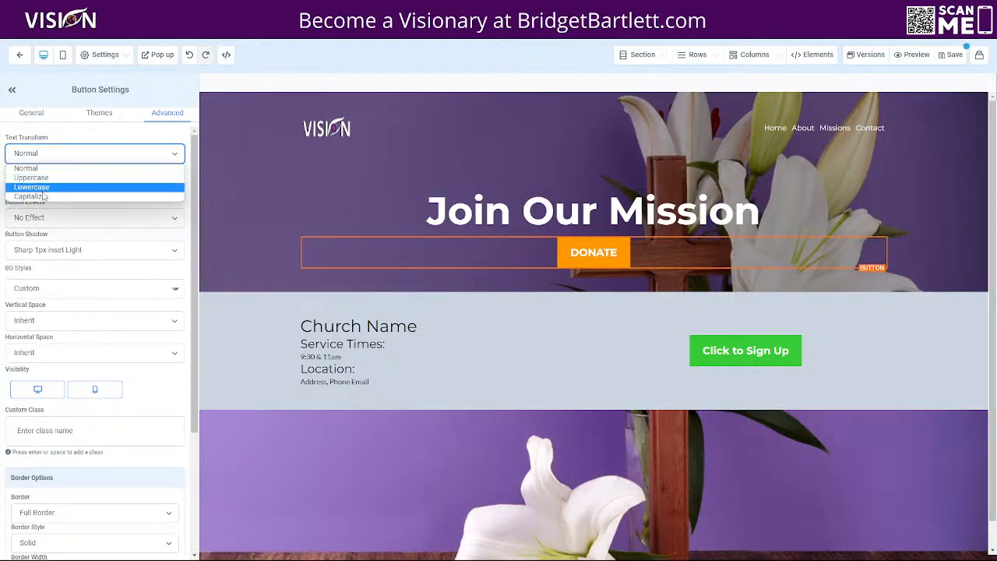
{"action": "left_click", "coordinate": [48, 197]}
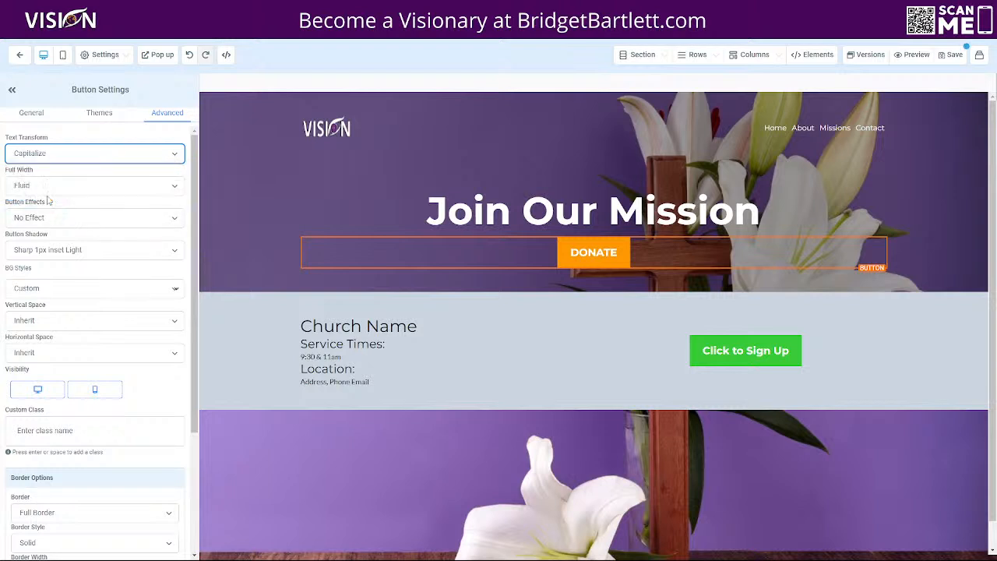
{"action": "left_click", "coordinate": [51, 158]}
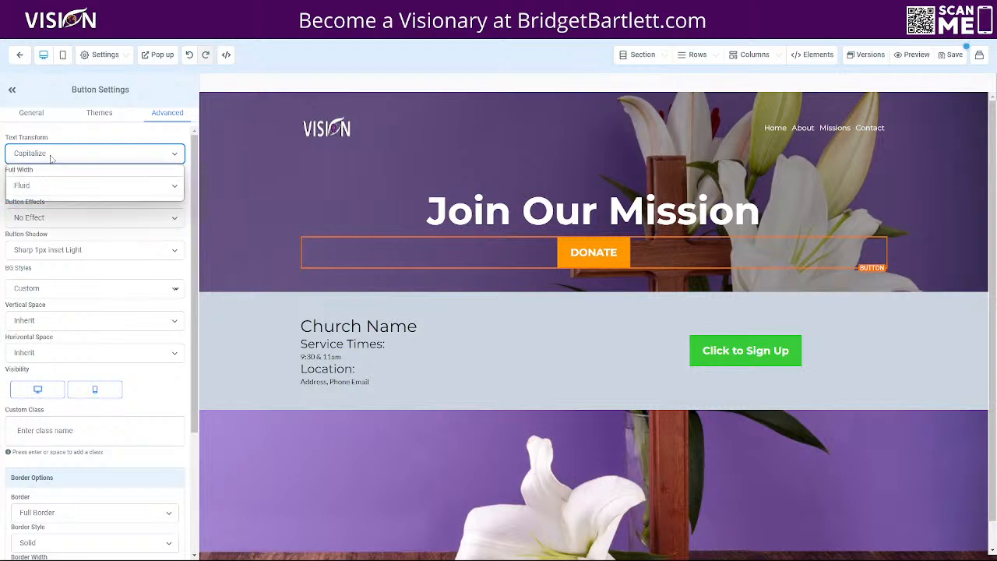
{"action": "left_click", "coordinate": [575, 261]}
{"action": "scroll", "coordinate": [63, 455], "scroll_direction": "down", "scroll_amount": 3}
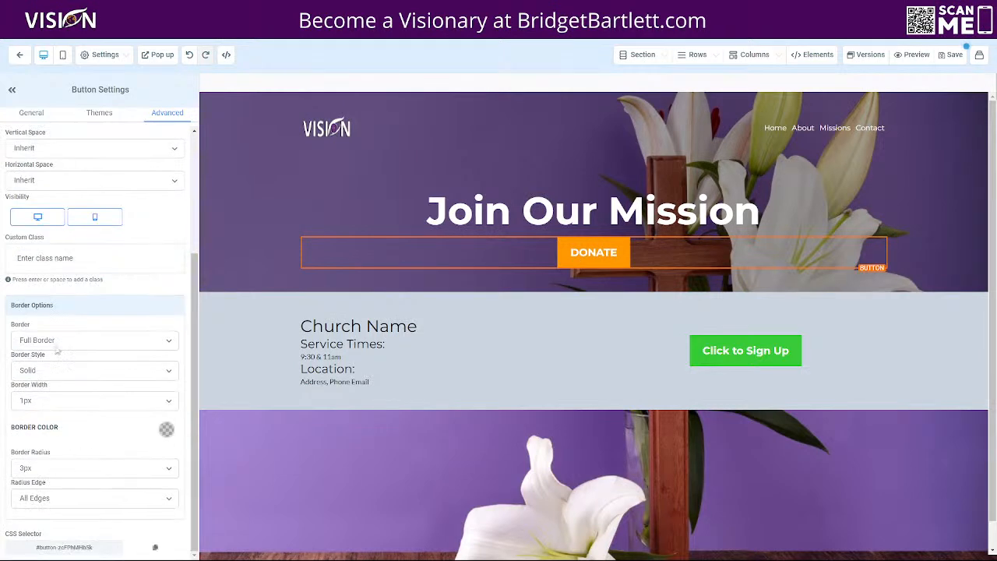
- Change the orange button's text to "Donate" in its general settings
{"action": "left_click", "coordinate": [31, 113]}
{"action": "scroll", "coordinate": [89, 390], "scroll_direction": "down", "scroll_amount": 5}
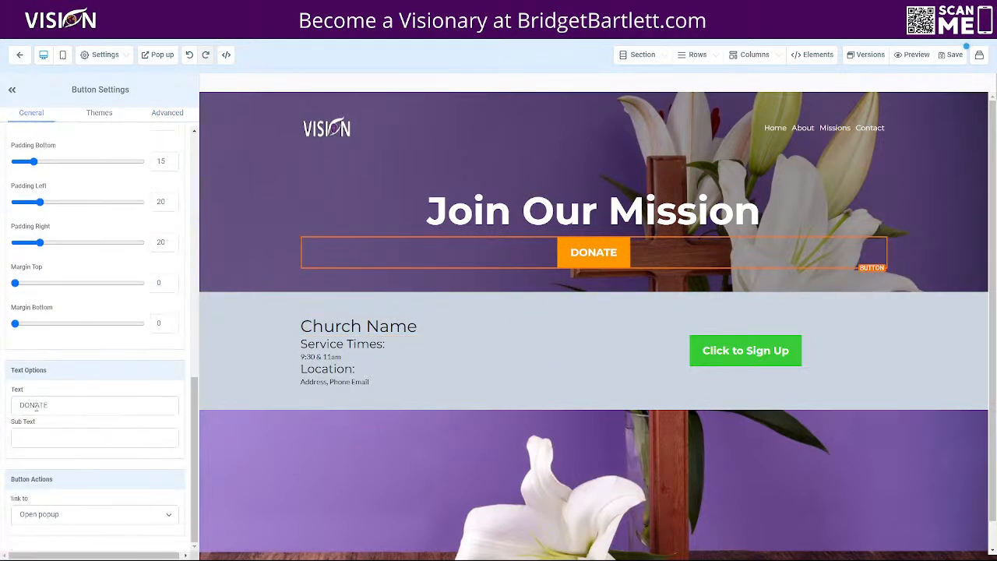
{"action": "left_click_drag", "start_coordinate": [26, 406], "coordinate": [115, 382]}
{"action": "type", "text": "Donate"}
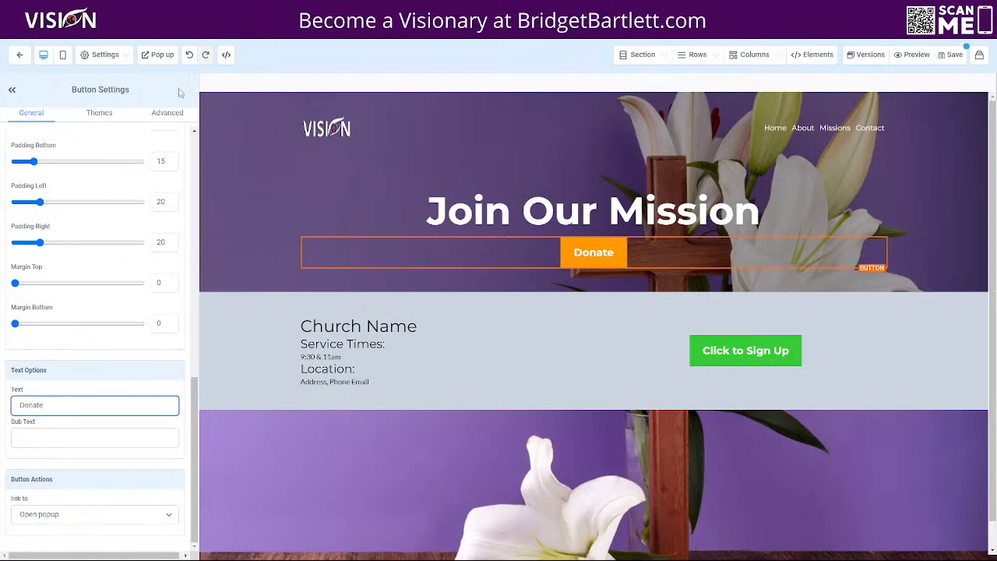
- Try the Lowercase and Uppercase text transforms on the Donate button and return it to Capitalize
{"action": "left_click", "coordinate": [179, 114]}
{"action": "scroll", "coordinate": [47, 159], "scroll_direction": "up", "scroll_amount": 4}
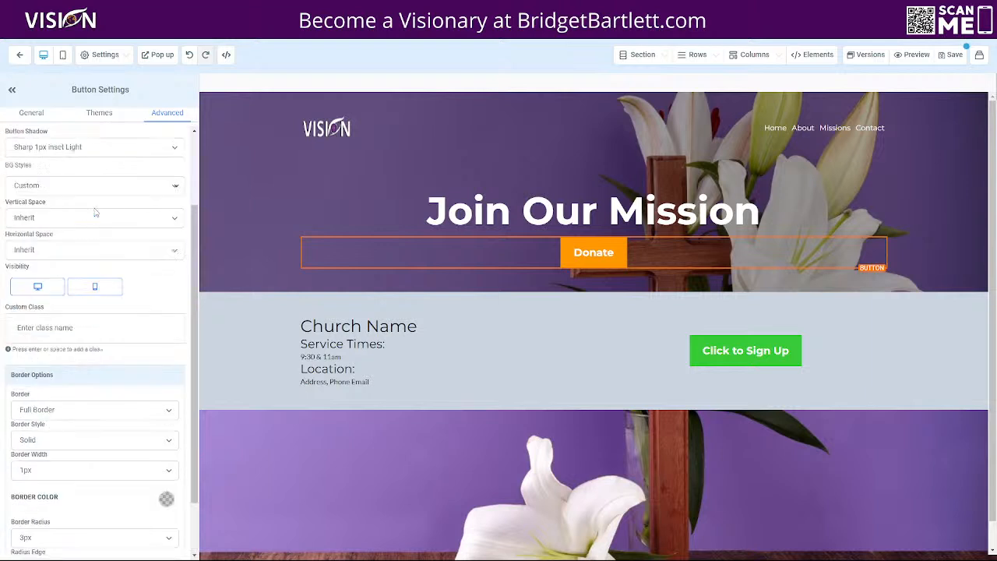
{"action": "left_click", "coordinate": [40, 155]}
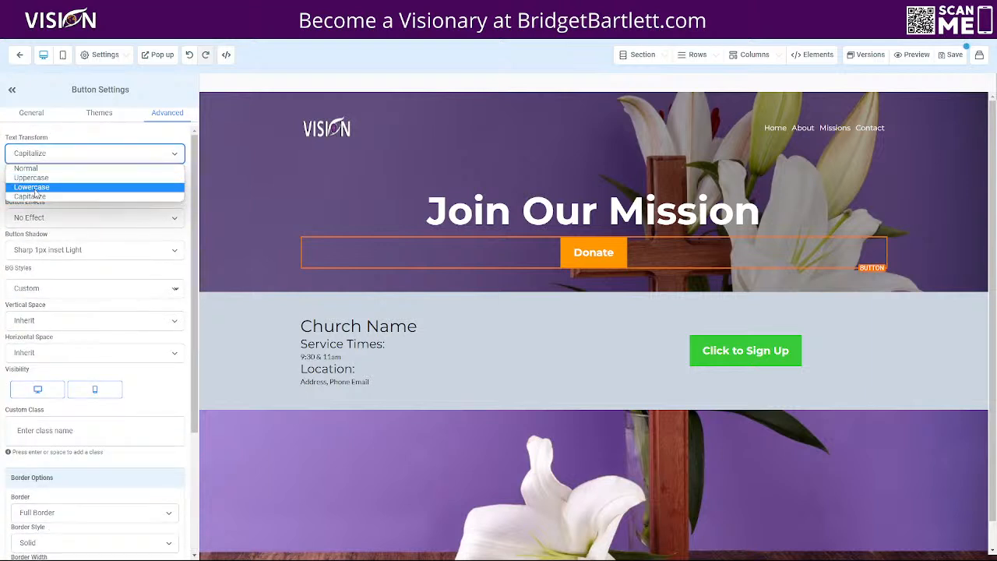
{"action": "left_click", "coordinate": [34, 188]}
{"action": "left_click", "coordinate": [41, 153]}
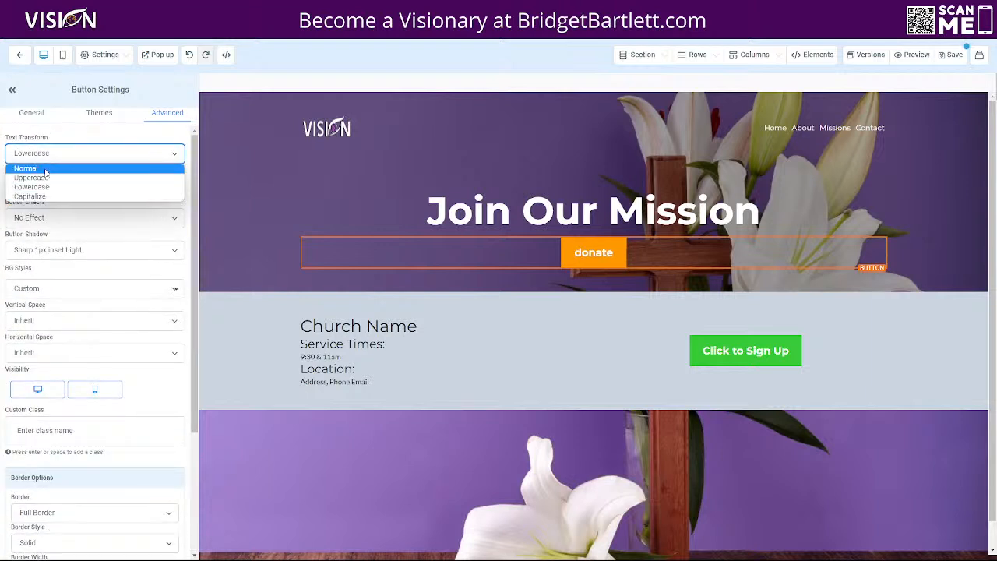
{"action": "left_click", "coordinate": [43, 179]}
{"action": "left_click", "coordinate": [50, 154]}
{"action": "left_click", "coordinate": [41, 199]}
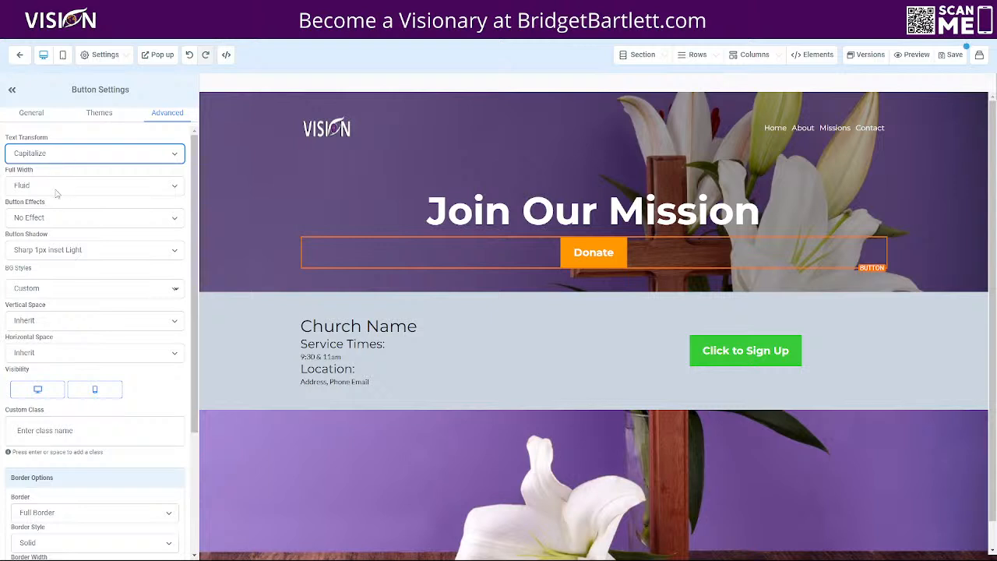
- Try the Fill Width option on the Donate button and return its width to Fluid
{"action": "left_click", "coordinate": [49, 187]}
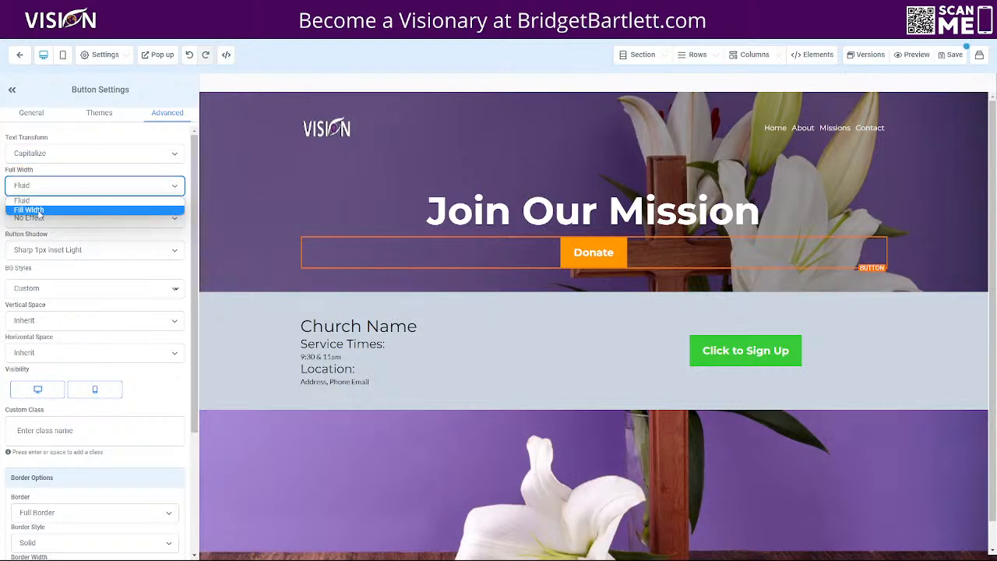
{"action": "left_click", "coordinate": [39, 210]}
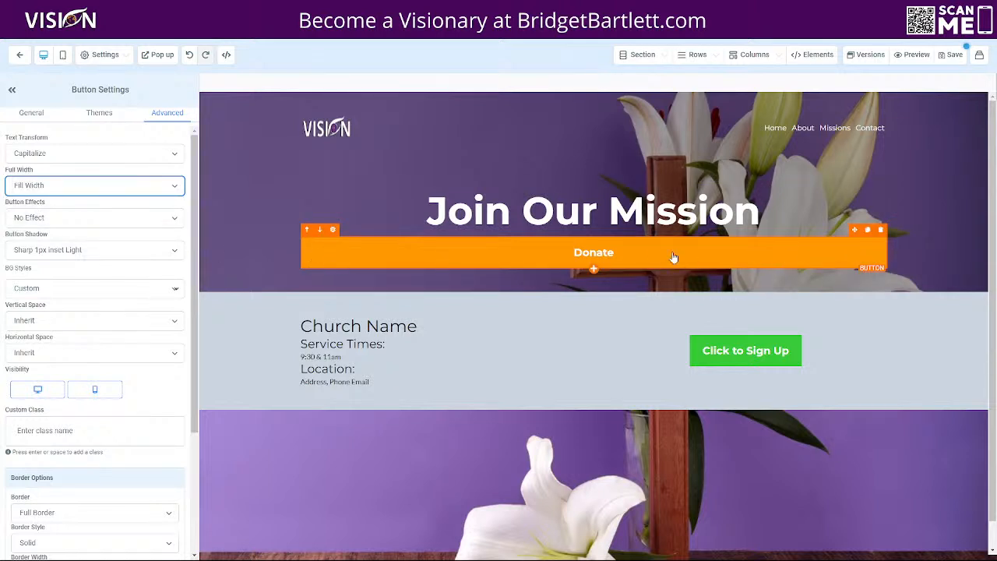
{"action": "left_click", "coordinate": [99, 190]}
{"action": "left_click", "coordinate": [91, 201]}
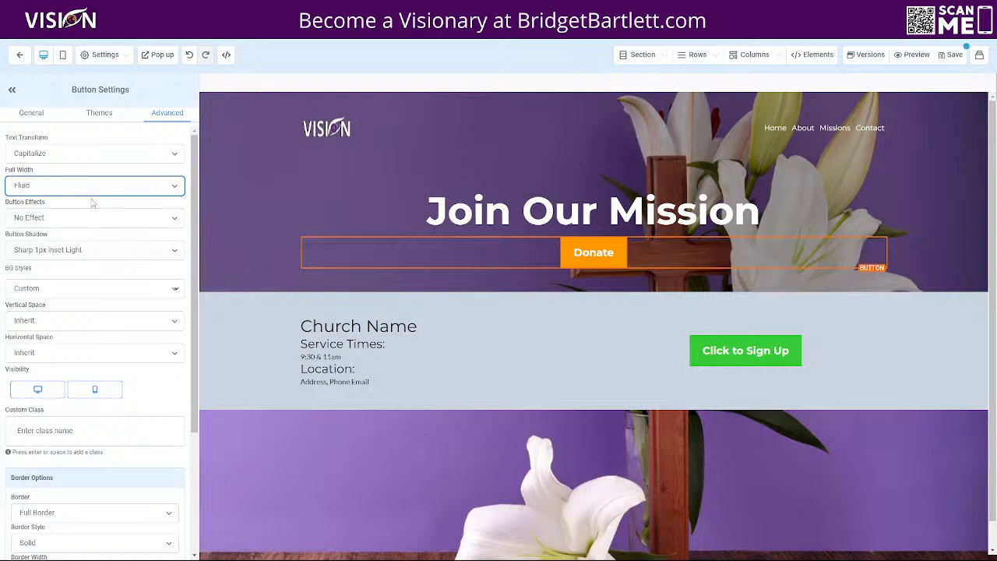
- Try the Rocking and Bounce loop effects on the Donate button and settle on Elevate (hover)
{"action": "left_click", "coordinate": [83, 222]}
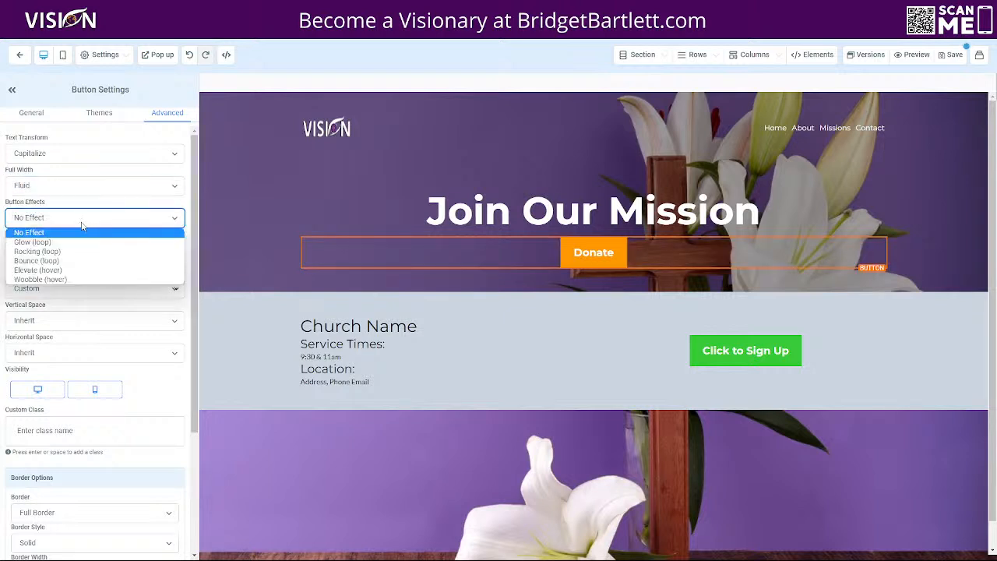
{"action": "left_click", "coordinate": [73, 252]}
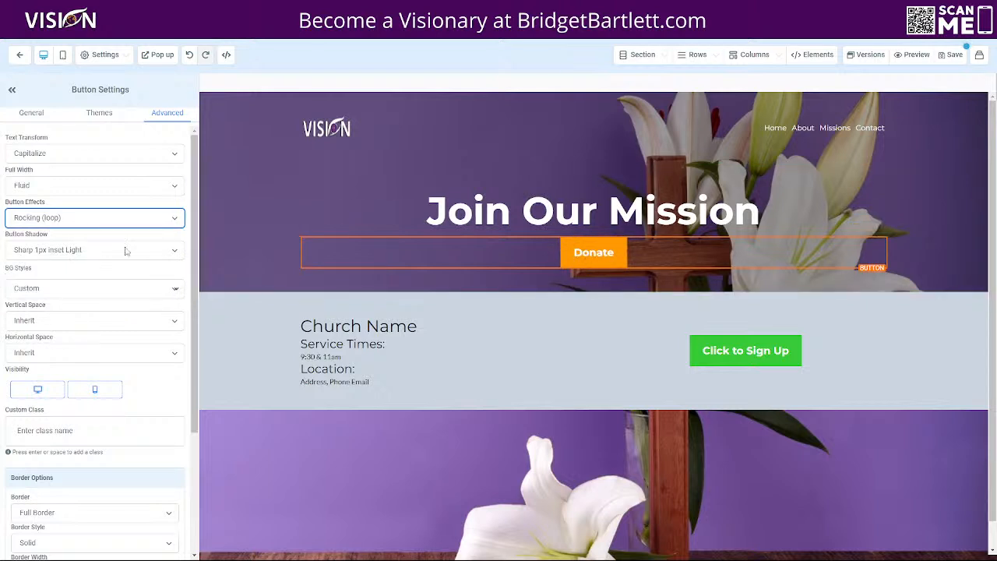
{"action": "left_click", "coordinate": [101, 223]}
{"action": "left_click", "coordinate": [71, 260]}
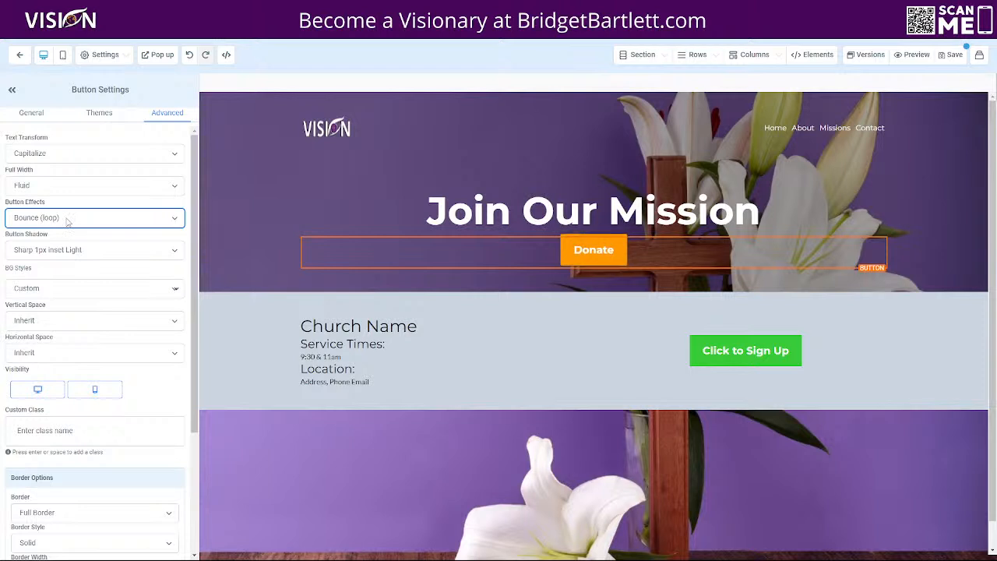
{"action": "left_click", "coordinate": [67, 222]}
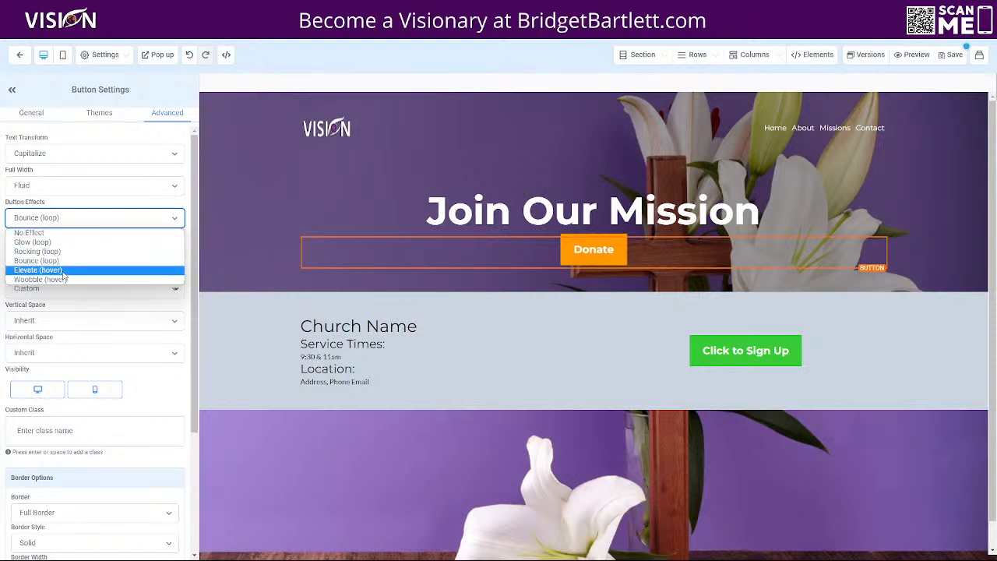
{"action": "left_click", "coordinate": [67, 270]}
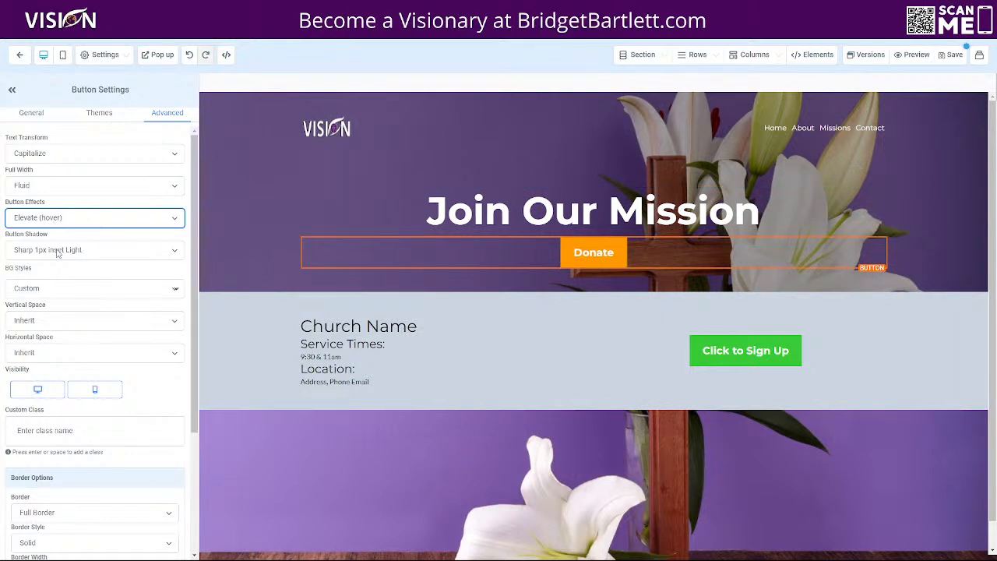
- Review the Donate button's available shadow styles and its border options
{"action": "left_click", "coordinate": [57, 252]}
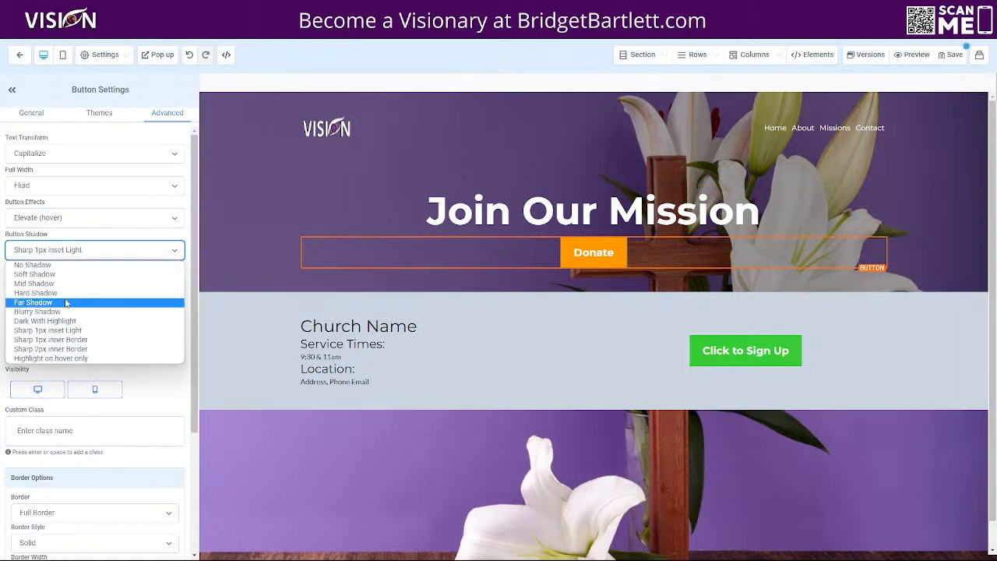
{"action": "left_click", "coordinate": [85, 238]}
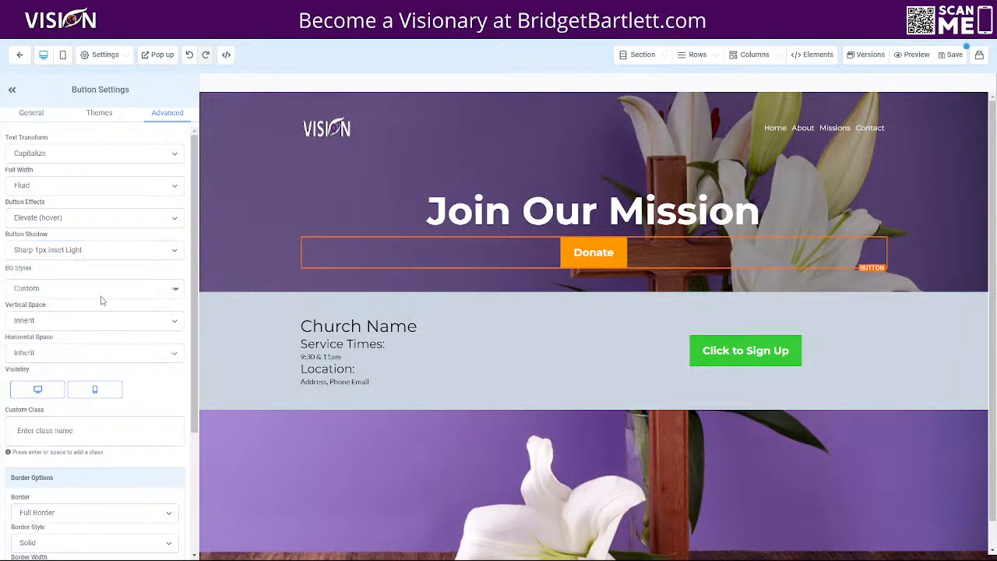
{"action": "scroll", "coordinate": [155, 293], "scroll_direction": "down", "scroll_amount": 3}
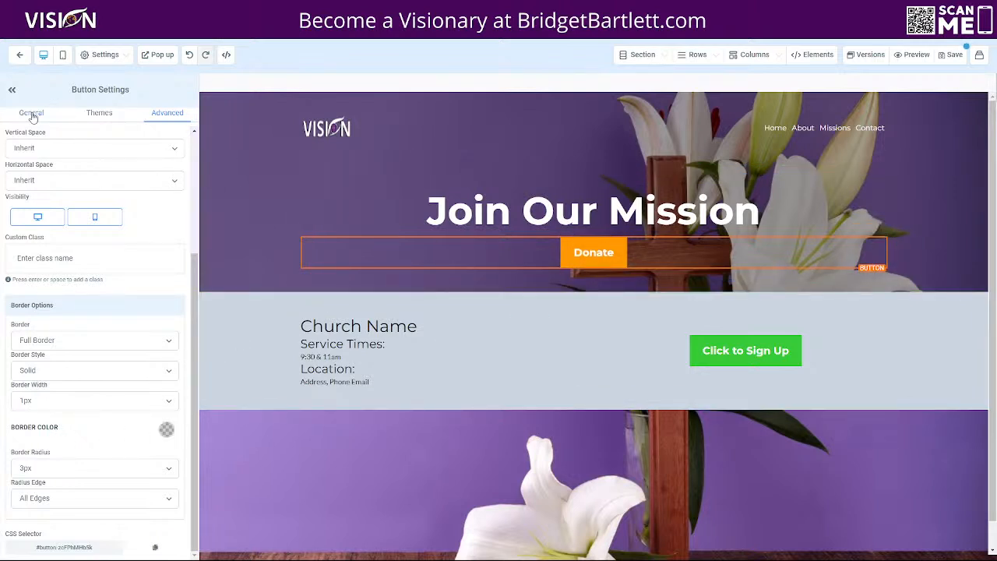
- Check the Donate button's letter spacing choices and set its text shadow to Mid Shadow
{"action": "left_click", "coordinate": [33, 114]}
{"action": "scroll", "coordinate": [93, 288], "scroll_direction": "up", "scroll_amount": 5}
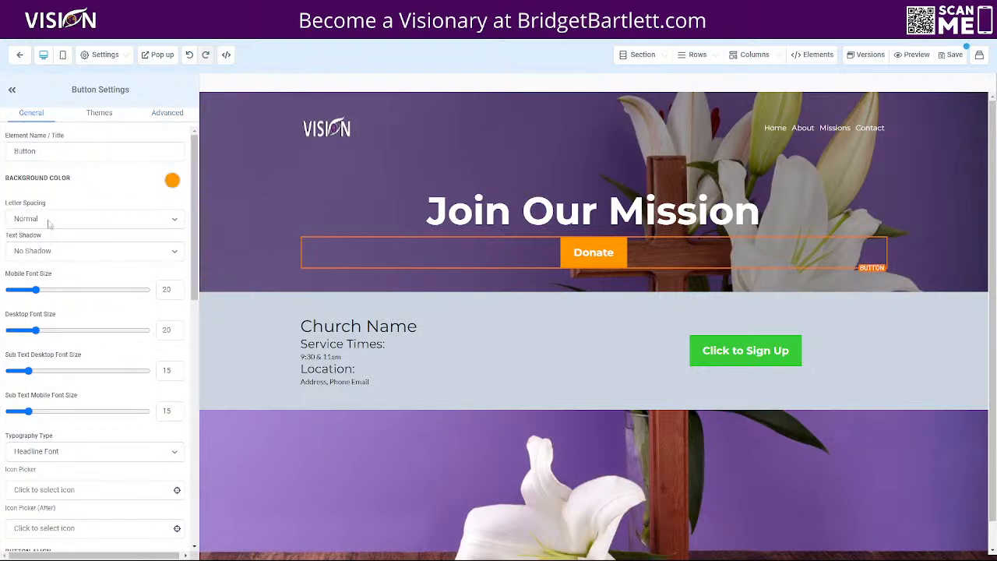
{"action": "left_click", "coordinate": [48, 220]}
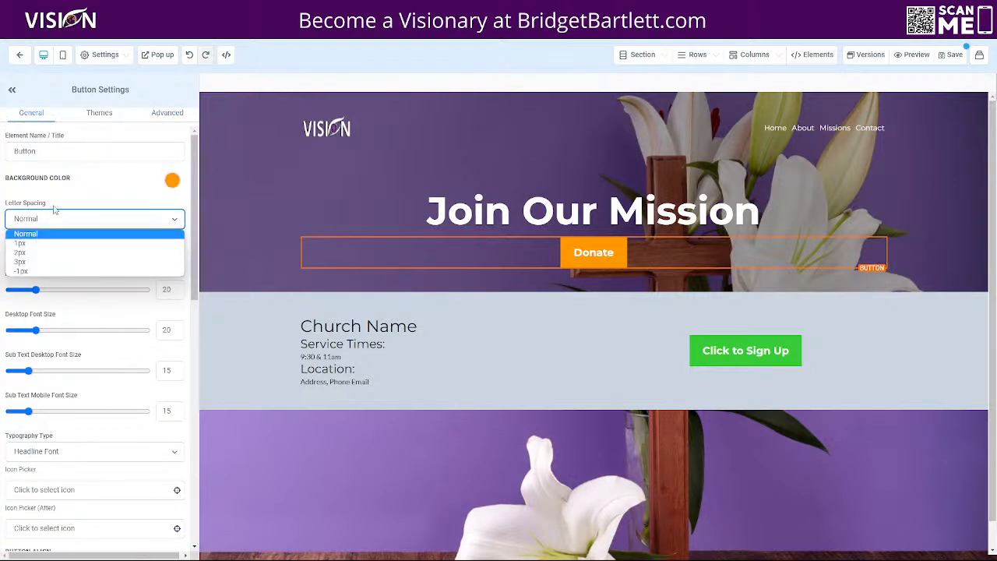
{"action": "left_click", "coordinate": [61, 197]}
{"action": "left_click", "coordinate": [65, 252]}
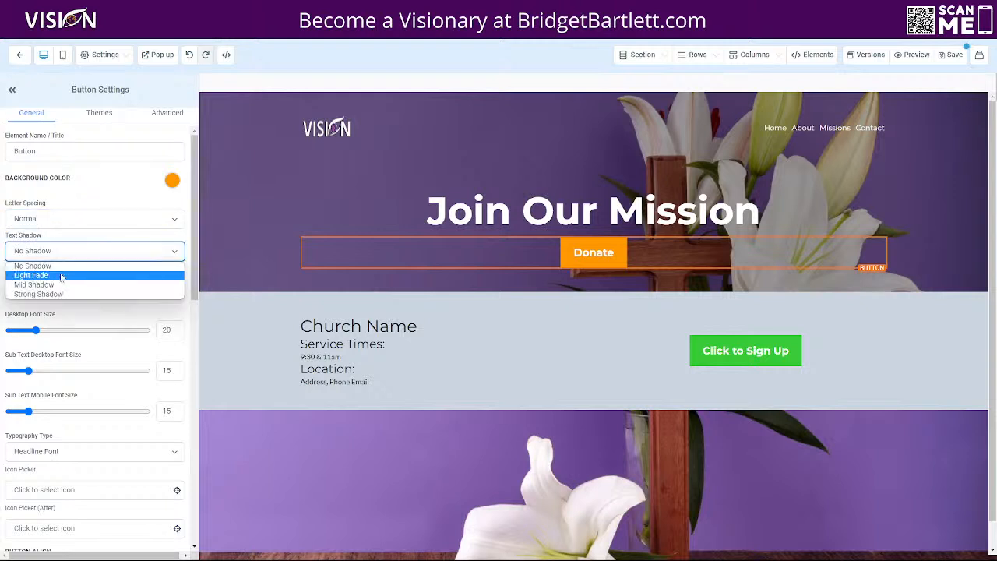
{"action": "left_click", "coordinate": [62, 283]}
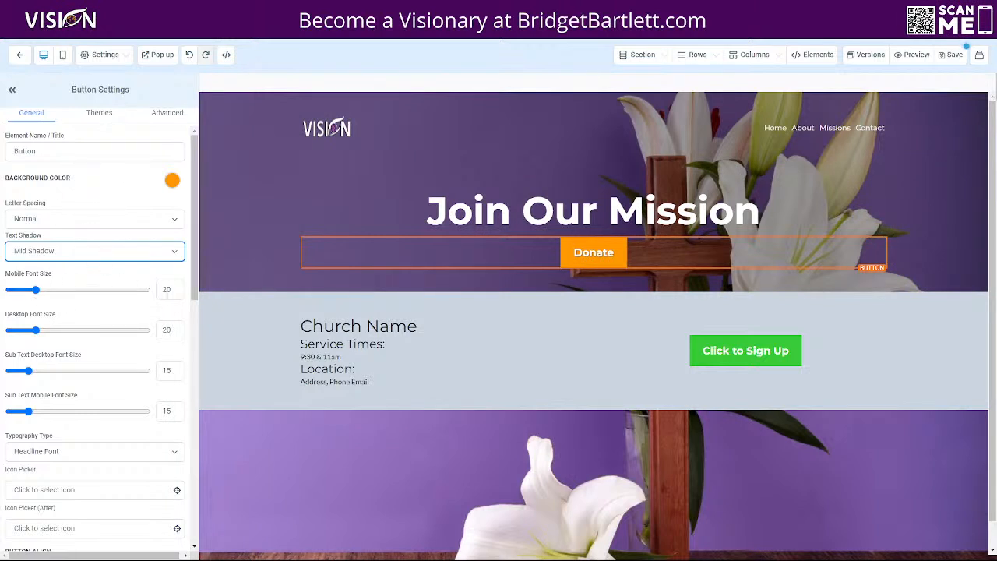
- Add the sub text "Click here" to the Donate button
{"action": "scroll", "coordinate": [106, 384], "scroll_direction": "down", "scroll_amount": 2}
{"action": "scroll", "coordinate": [129, 393], "scroll_direction": "down", "scroll_amount": 10}
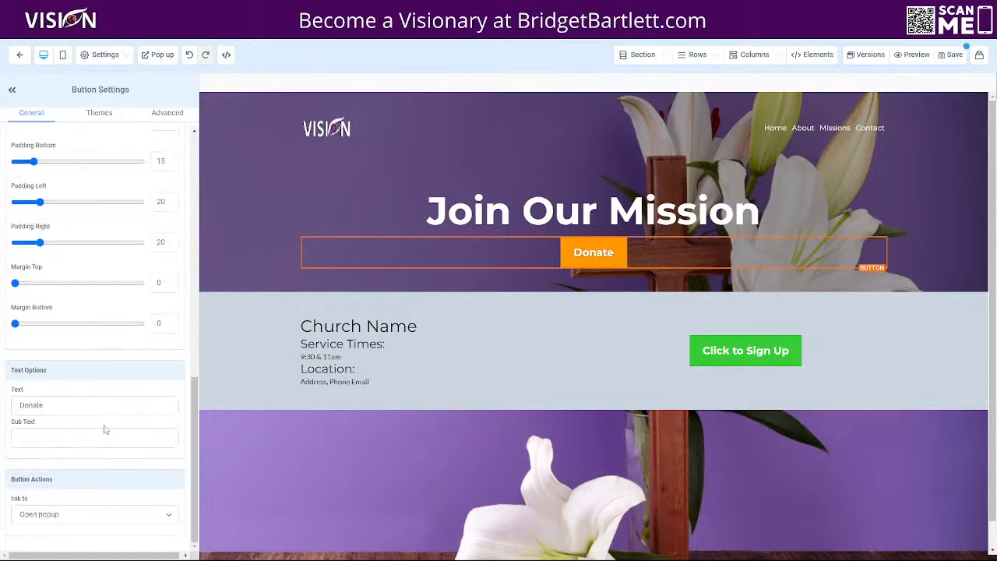
{"action": "left_click", "coordinate": [48, 437]}
{"action": "type", "text": "Click here"}
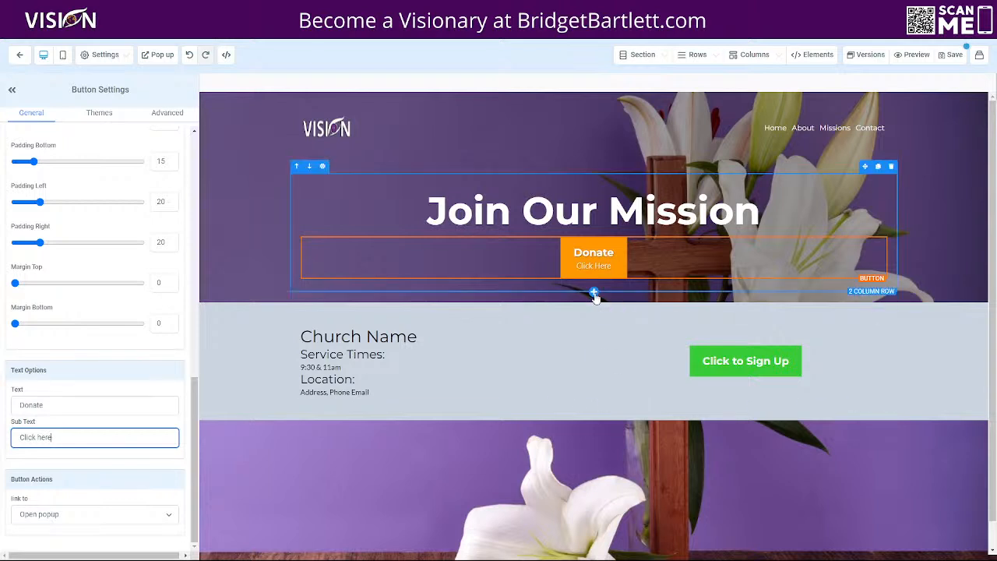
- Reduce the Donate button's top and bottom padding to 5 each
{"action": "scroll", "coordinate": [97, 329], "scroll_direction": "up", "scroll_amount": 10}
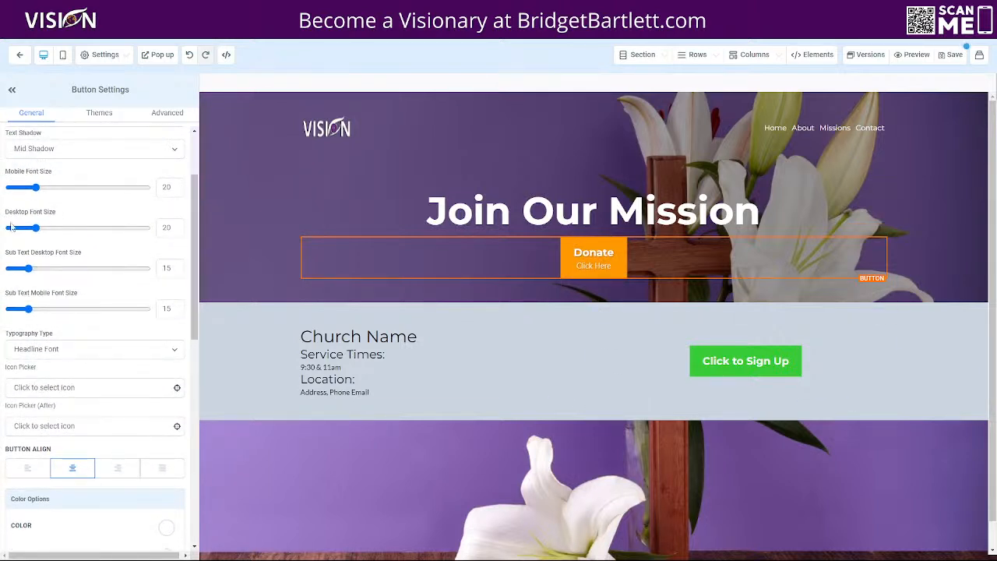
{"action": "scroll", "coordinate": [108, 395], "scroll_direction": "down", "scroll_amount": 1}
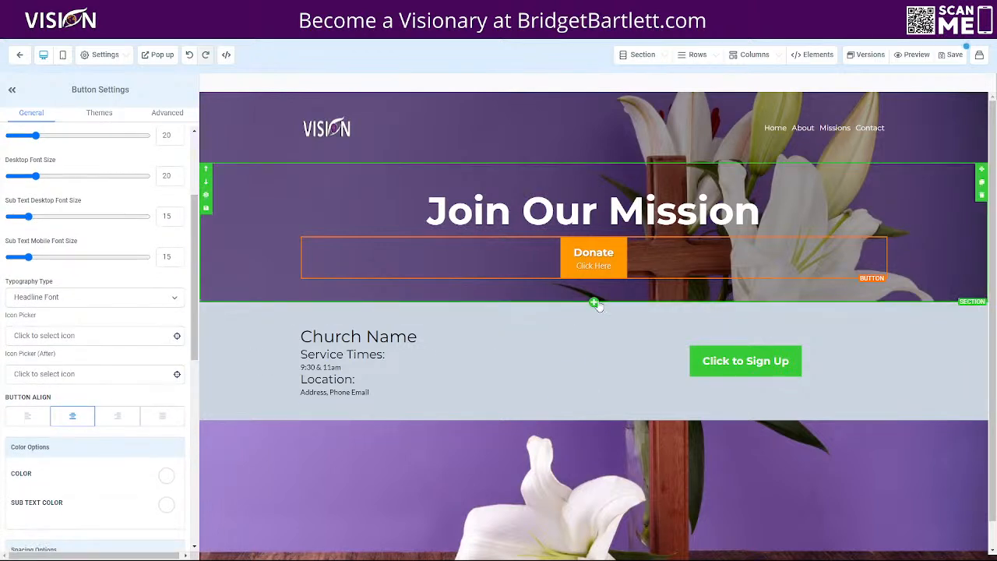
{"action": "scroll", "coordinate": [27, 364], "scroll_direction": "down", "scroll_amount": 5}
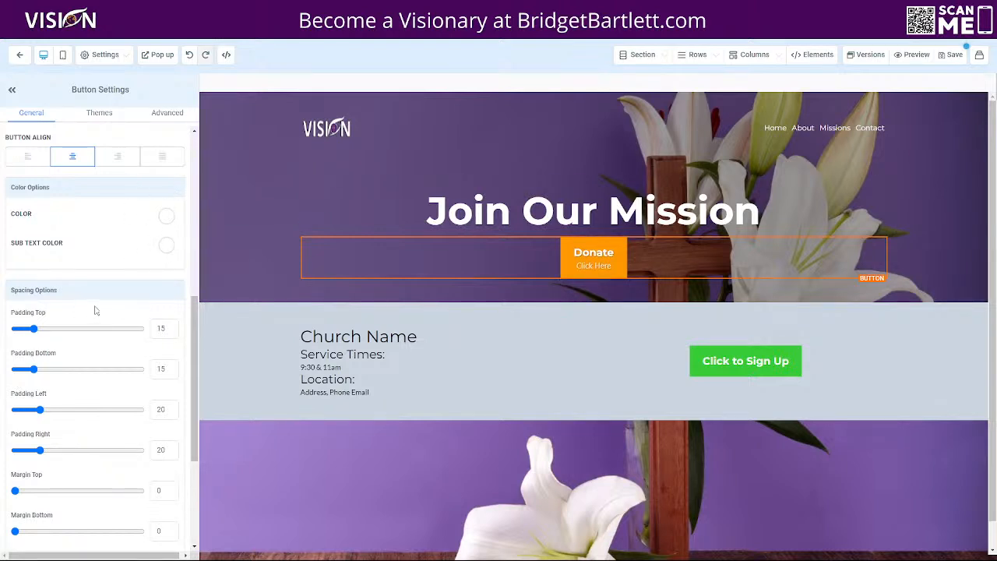
{"action": "scroll", "coordinate": [94, 311], "scroll_direction": "down", "scroll_amount": 3}
{"action": "left_click", "coordinate": [34, 173]}
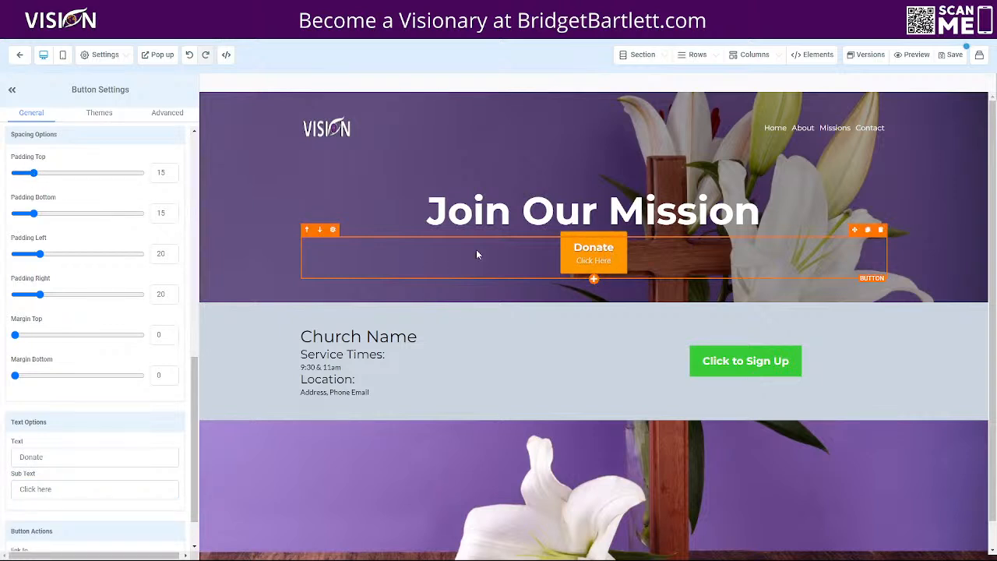
{"action": "left_click_drag", "start_coordinate": [33, 173], "coordinate": [26, 173]}
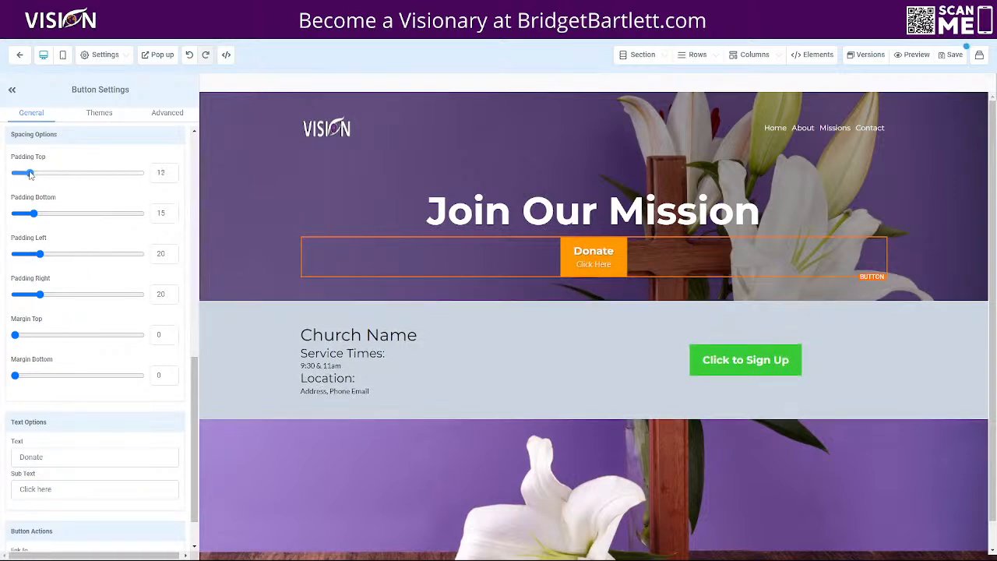
{"action": "left_click_drag", "start_coordinate": [26, 174], "coordinate": [19, 174]}
{"action": "left_click_drag", "start_coordinate": [34, 214], "coordinate": [21, 215]}
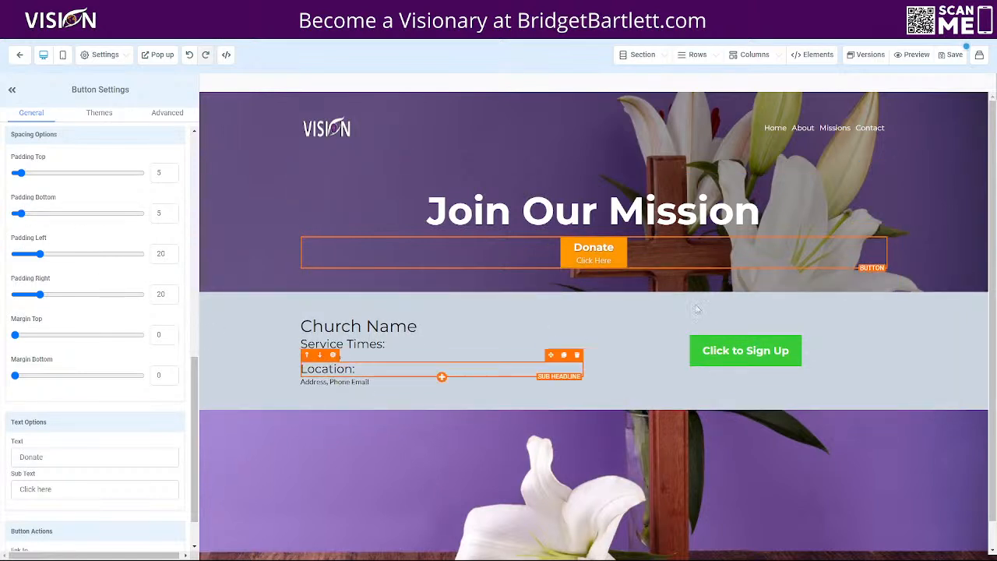
{"action": "scroll", "coordinate": [112, 517], "scroll_direction": "down", "scroll_amount": 1}
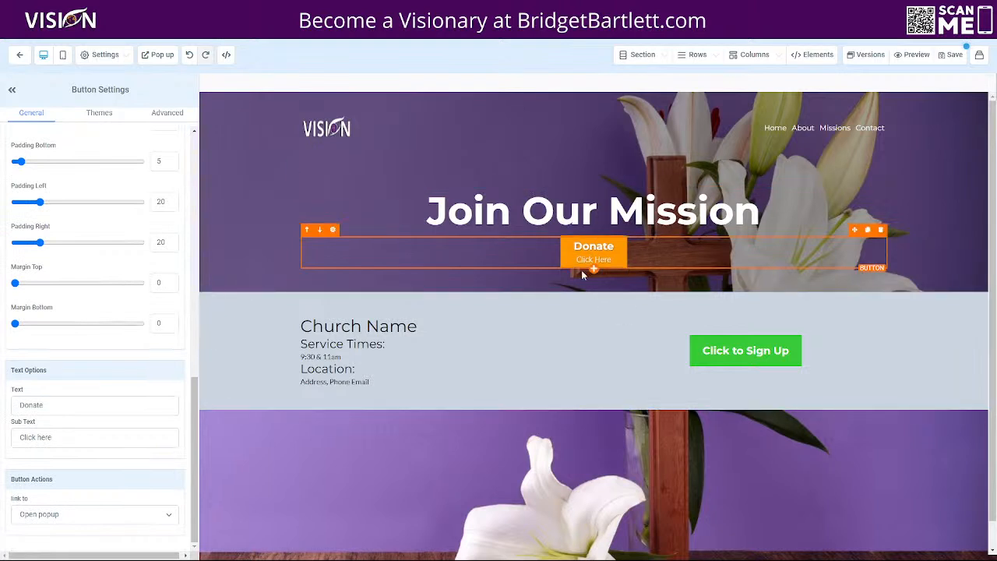
- Try a Bottom Border on the Donate button and return it to Full Border
{"action": "scroll", "coordinate": [116, 455], "scroll_direction": "up", "scroll_amount": 3}
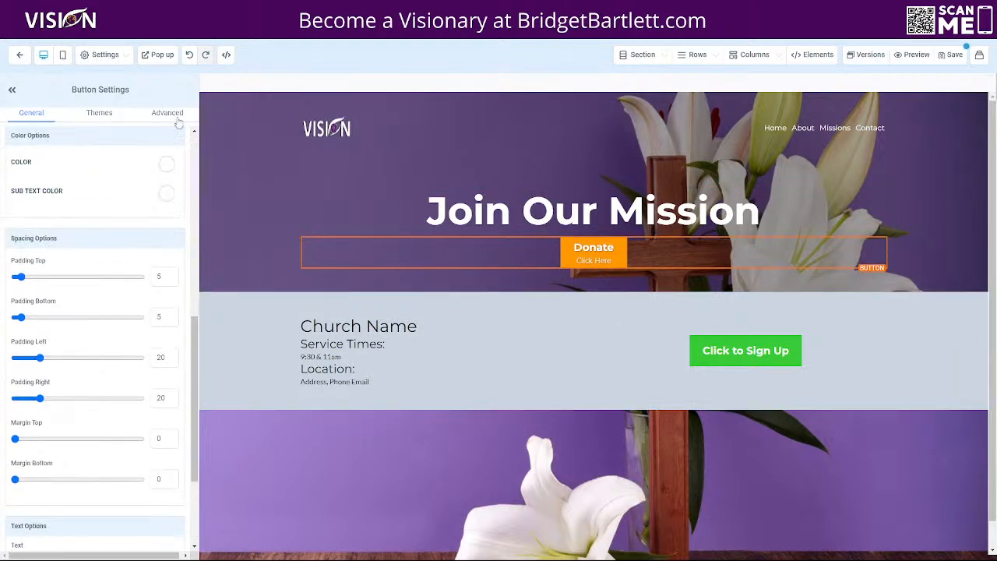
{"action": "left_click", "coordinate": [169, 112]}
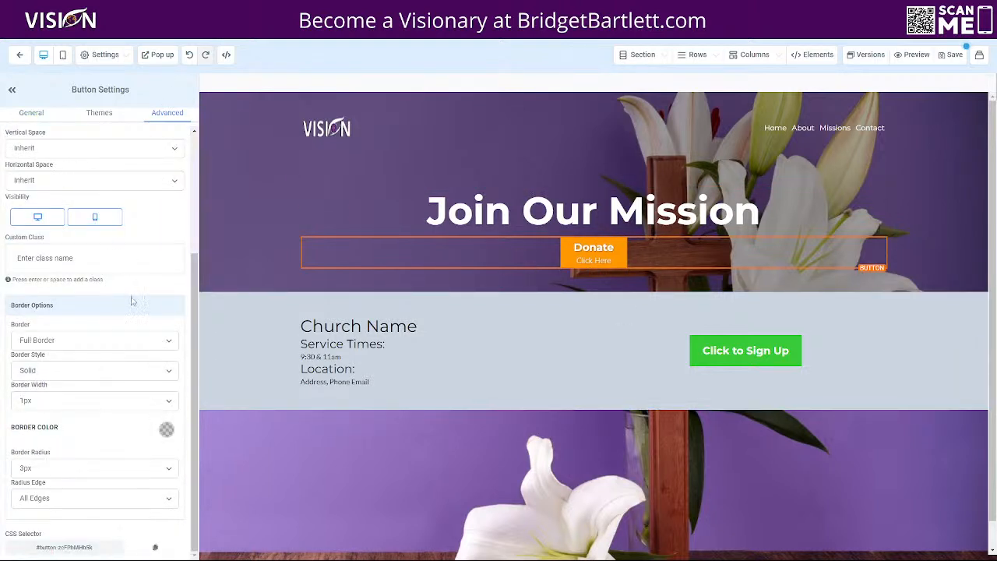
{"action": "left_click", "coordinate": [81, 345]}
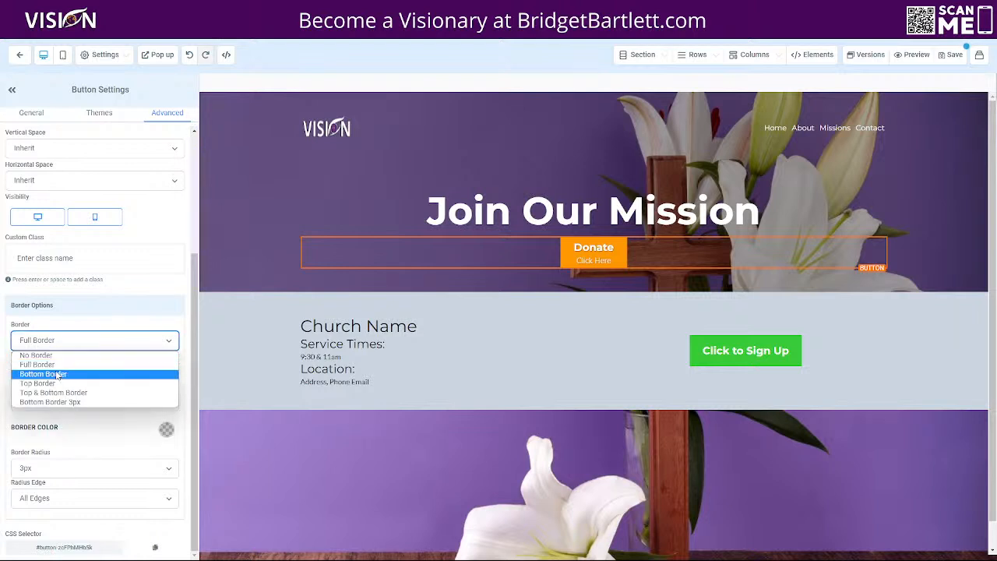
{"action": "left_click", "coordinate": [61, 374]}
{"action": "left_click", "coordinate": [66, 343]}
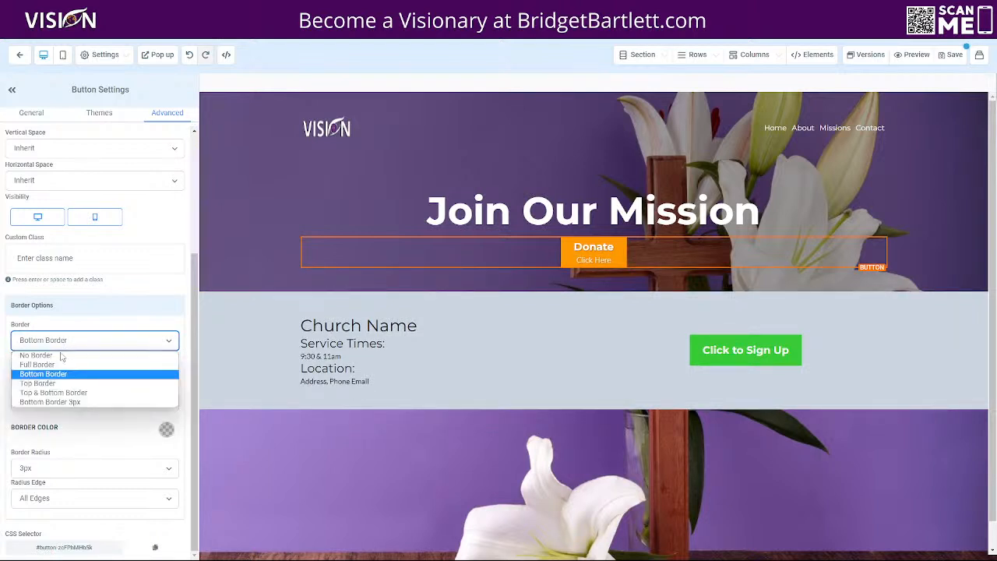
{"action": "left_click", "coordinate": [47, 365]}
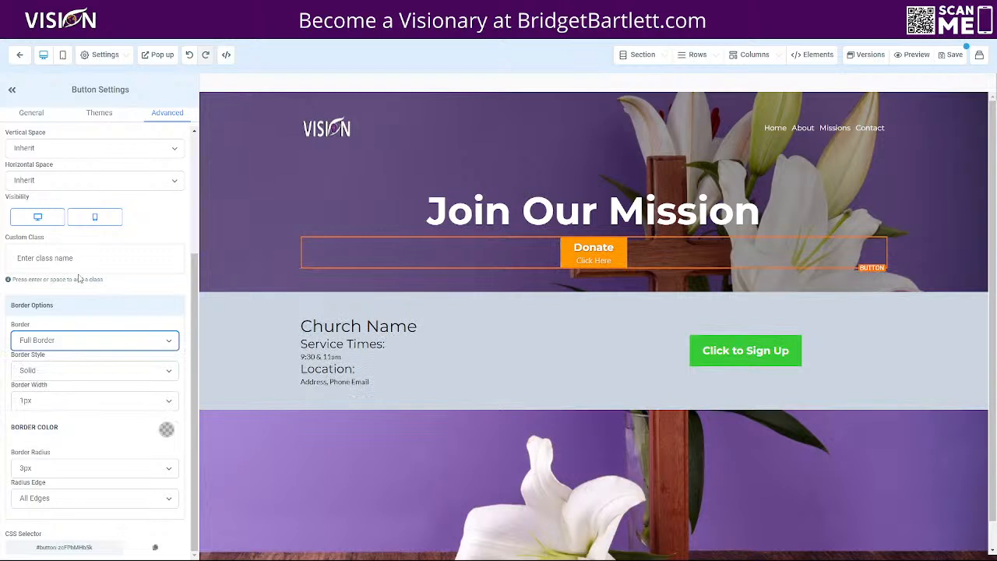
- Set the Donate button's border width to 3px and its border color to black
{"action": "left_click", "coordinate": [114, 402]}
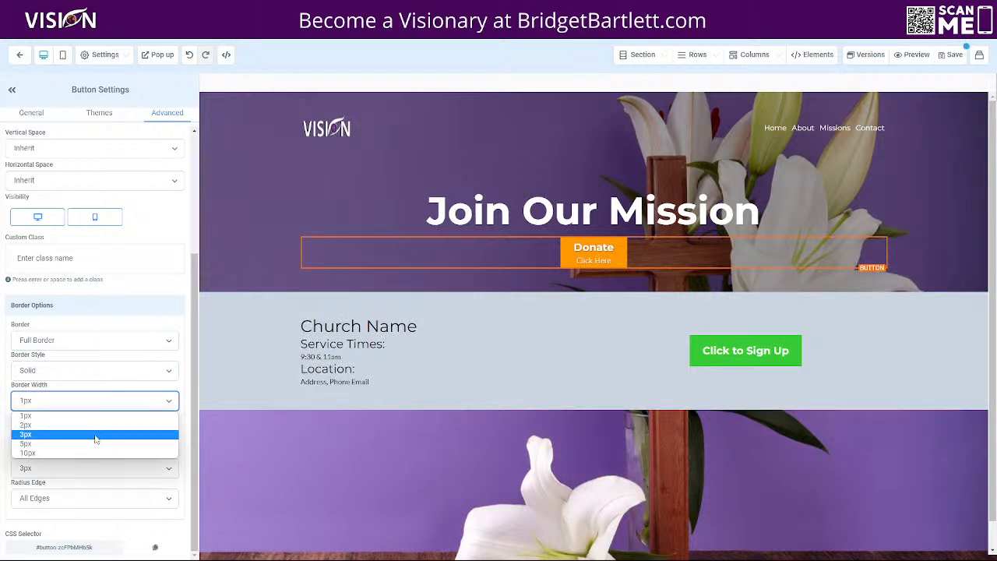
{"action": "left_click", "coordinate": [102, 425]}
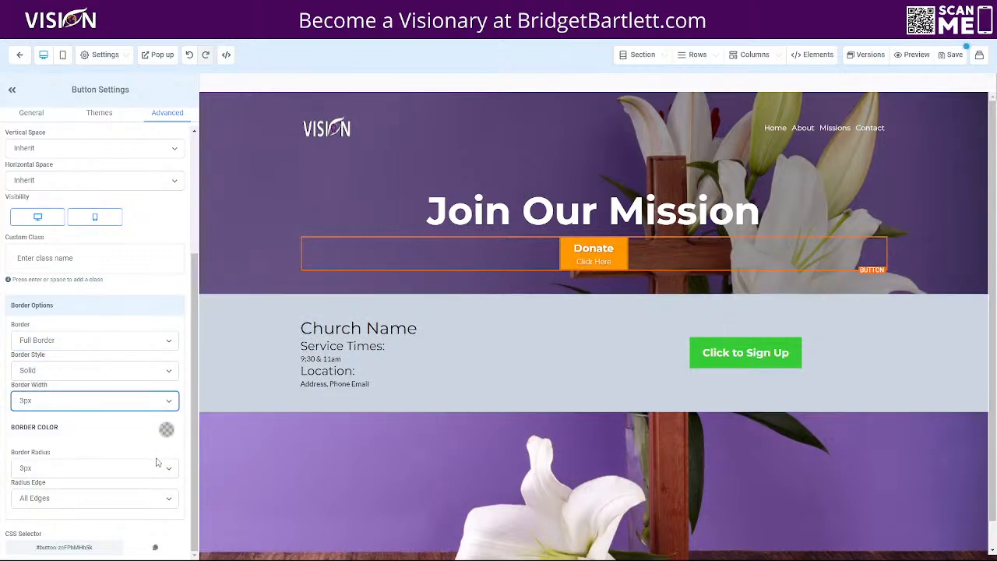
{"action": "left_click", "coordinate": [167, 430]}
{"action": "left_click", "coordinate": [99, 453]}
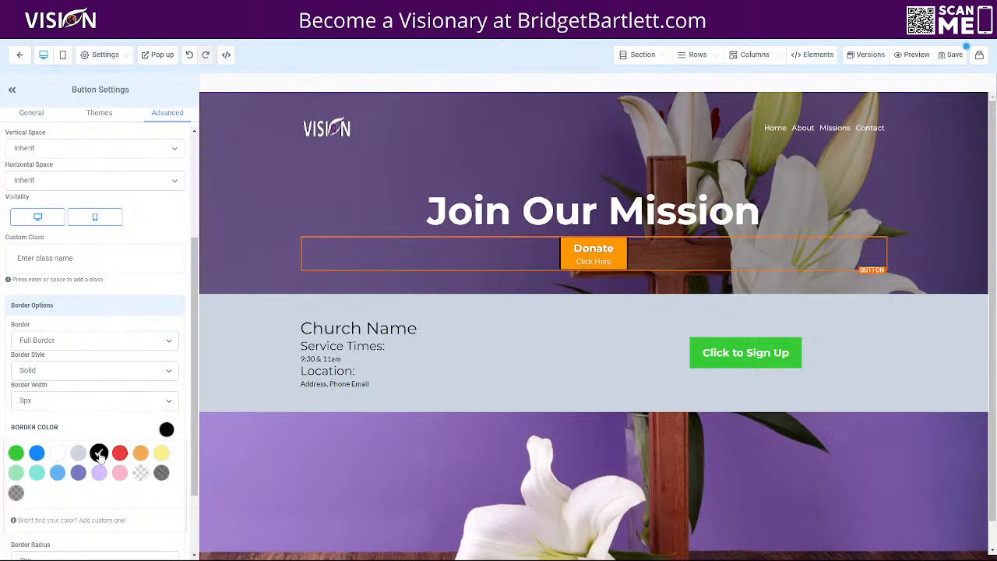
{"action": "left_click", "coordinate": [425, 137]}
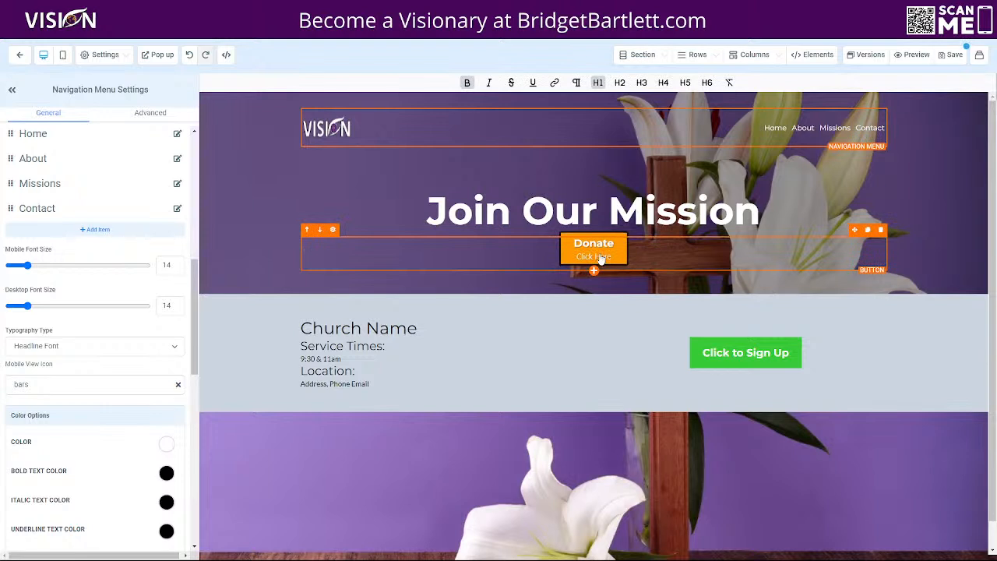
- Change the Donate button's border color to light orange
{"action": "left_click", "coordinate": [596, 261]}
{"action": "left_click", "coordinate": [160, 113]}
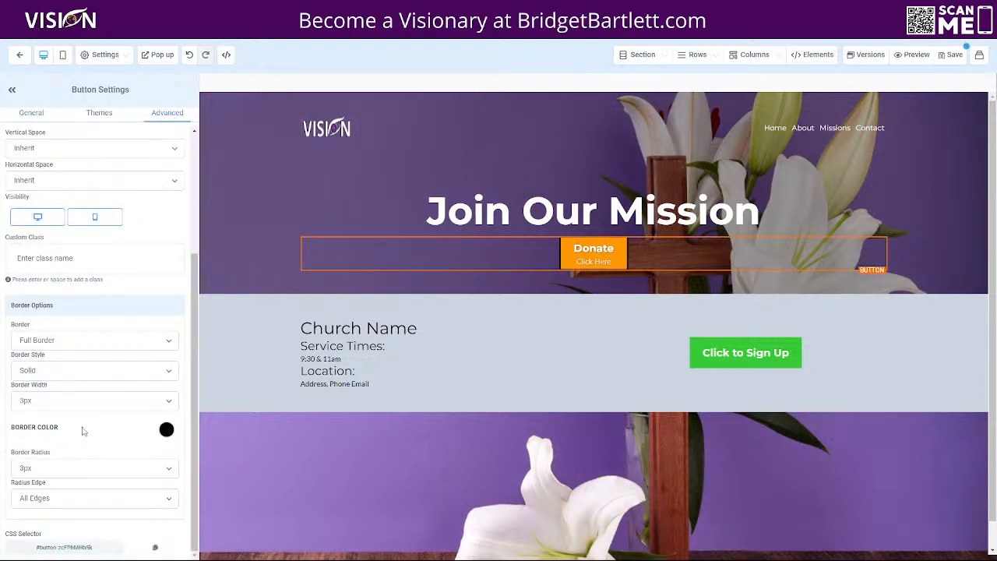
{"action": "left_click", "coordinate": [167, 430]}
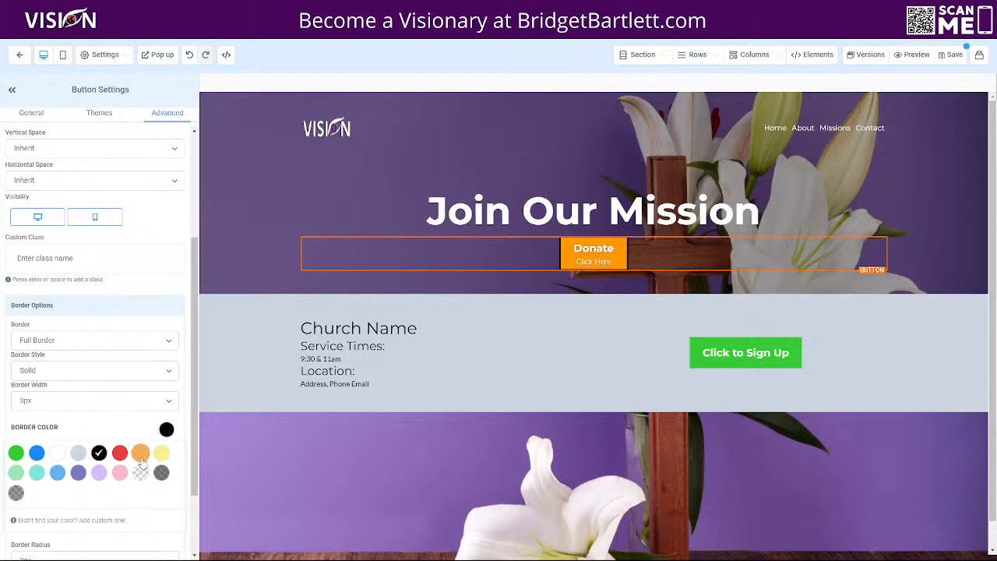
{"action": "left_click", "coordinate": [141, 455]}
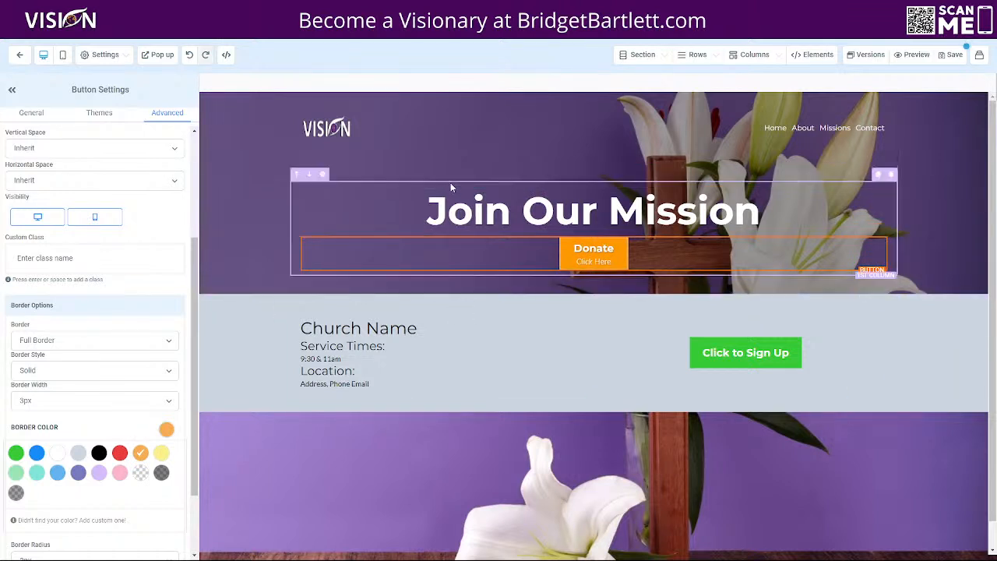
- Review the navigation menu's color, spacing and brand logo settings, and look over the Greenwood Christian Church reference site
{"action": "left_click", "coordinate": [495, 131]}
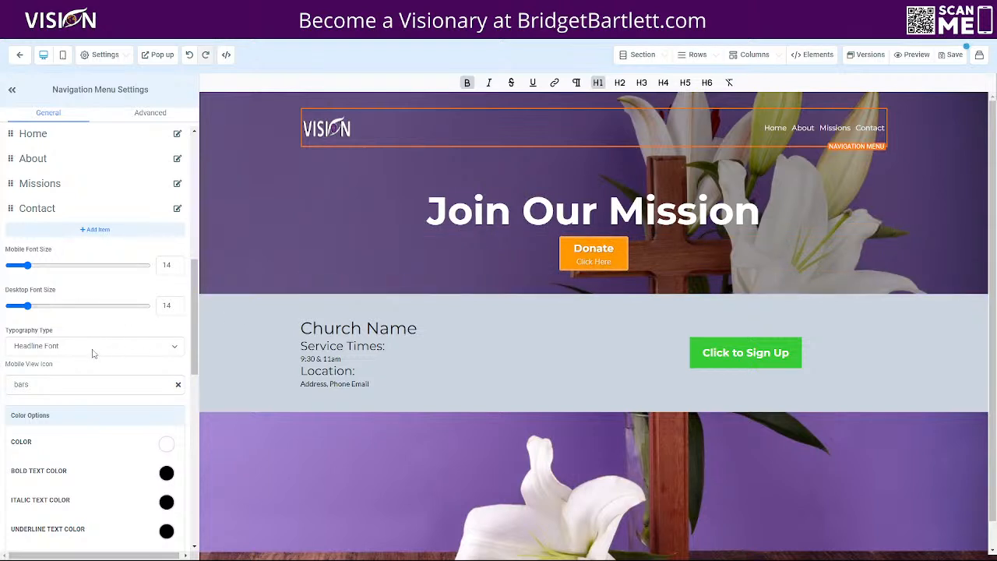
{"action": "scroll", "coordinate": [90, 355], "scroll_direction": "down", "scroll_amount": 6}
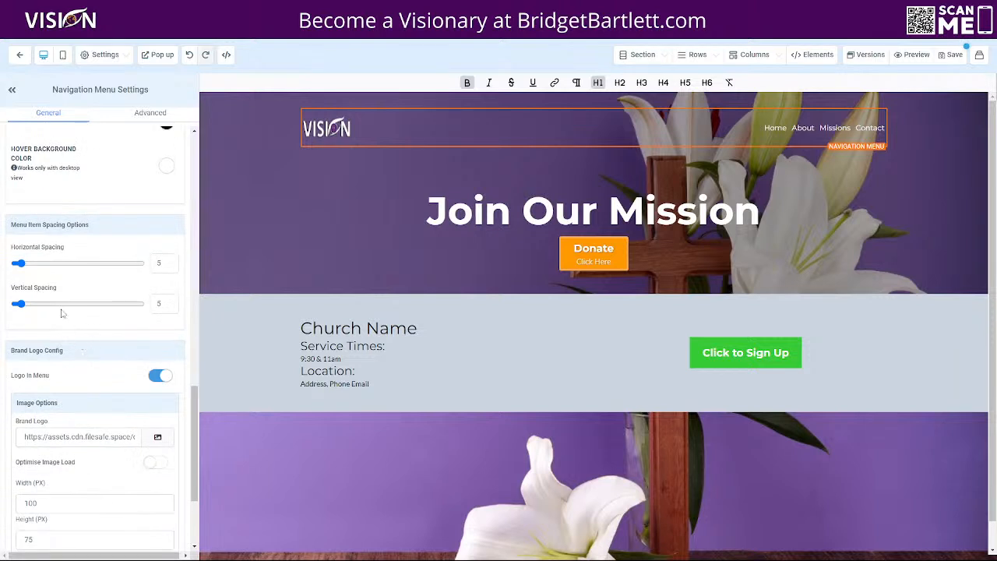
{"action": "scroll", "coordinate": [116, 407], "scroll_direction": "down", "scroll_amount": 2}
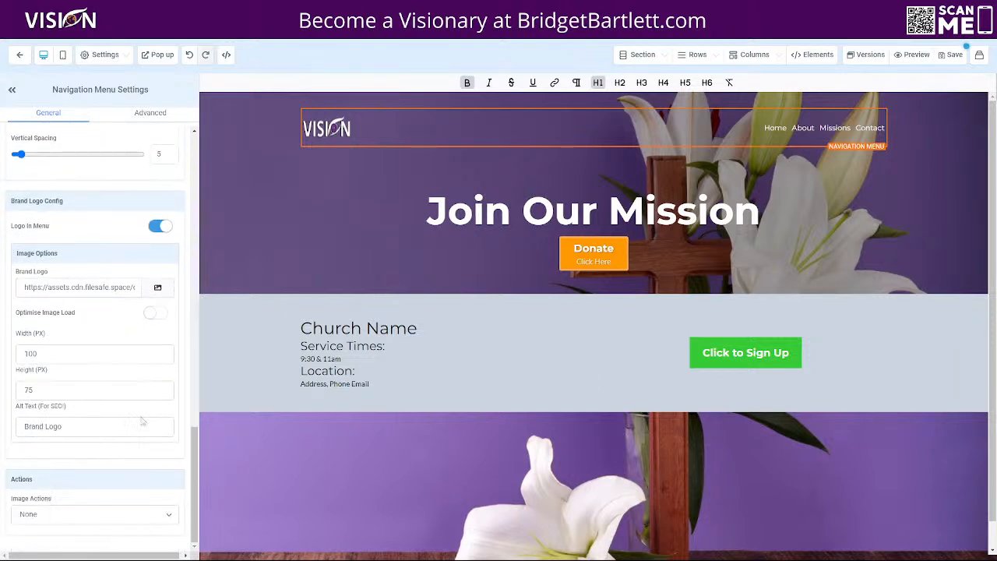
{"action": "left_click", "coordinate": [483, 263]}
{"action": "scroll", "coordinate": [108, 411], "scroll_direction": "up", "scroll_amount": 1}
{"action": "scroll", "coordinate": [109, 390], "scroll_direction": "up", "scroll_amount": 8}
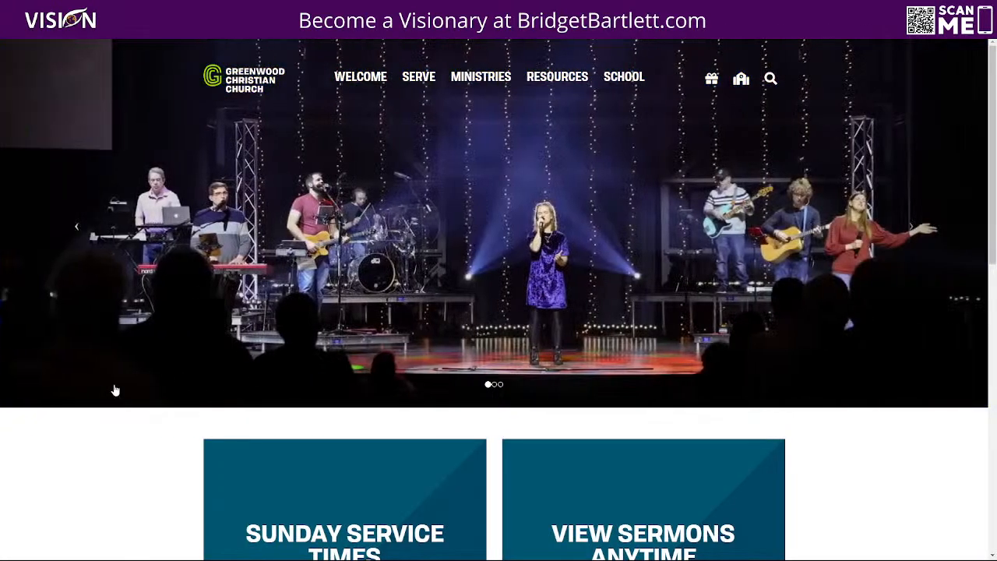
{"action": "scroll", "coordinate": [112, 389], "scroll_direction": "down", "scroll_amount": 3}
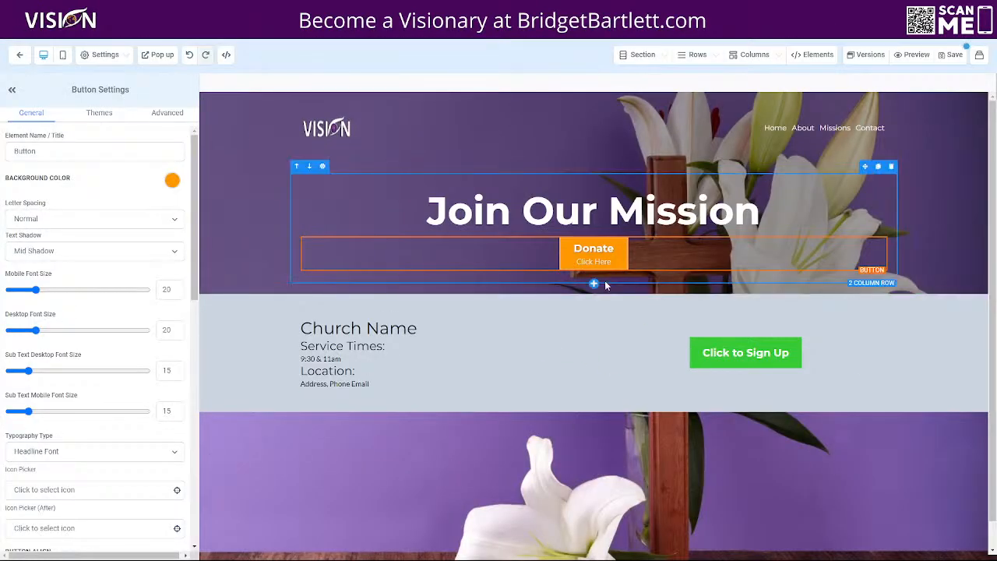
- Add a new section between the Join Our Mission area and the footer, with a light gray background
{"action": "left_click", "coordinate": [594, 295]}
{"action": "left_click_drag", "start_coordinate": [808, 106], "coordinate": [588, 311]}
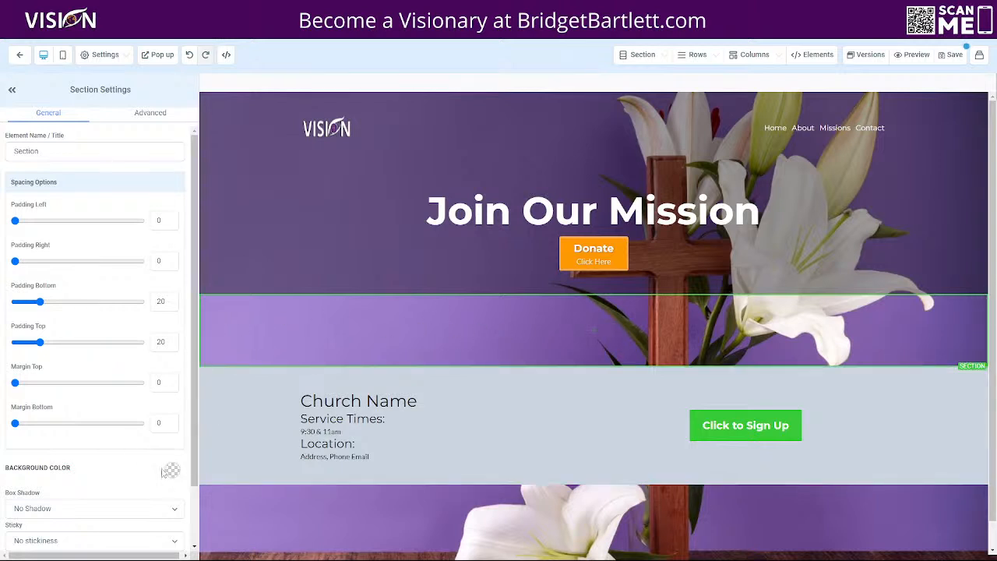
{"action": "left_click", "coordinate": [172, 470]}
{"action": "scroll", "coordinate": [47, 468], "scroll_direction": "down", "scroll_amount": 3}
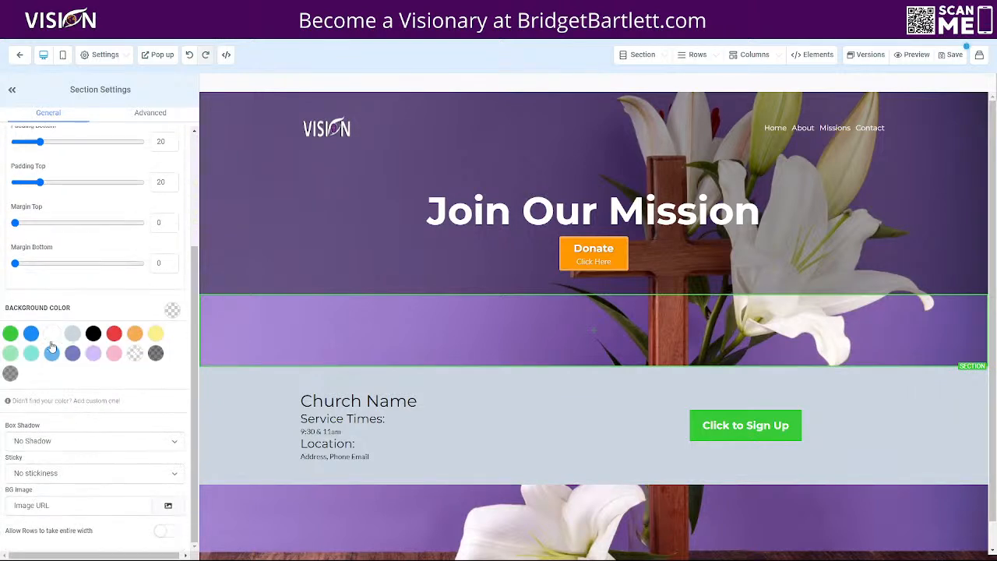
{"action": "left_click", "coordinate": [72, 334]}
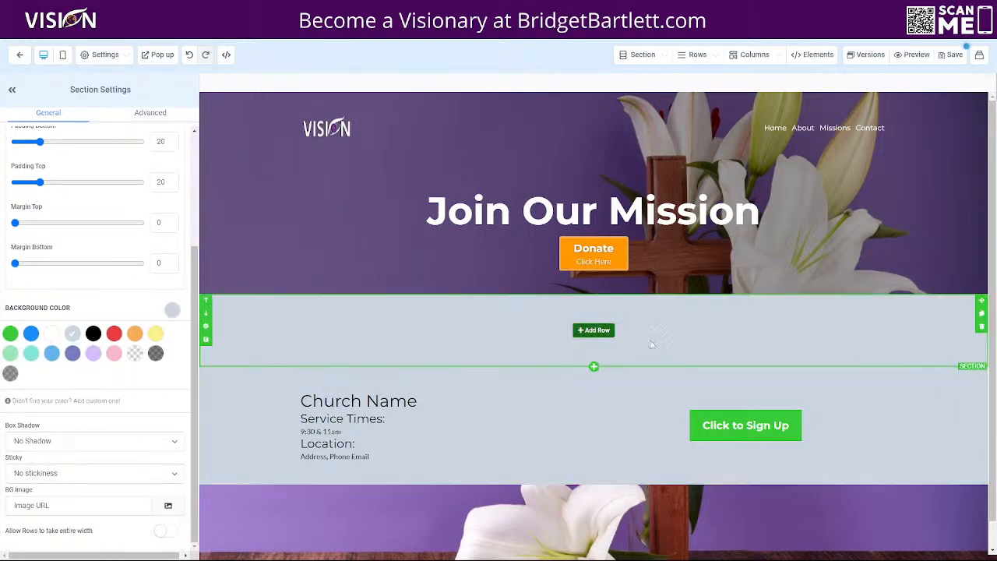
- Create the custom color #FDFDFD and apply it as the new section's background
{"action": "left_click", "coordinate": [86, 400]}
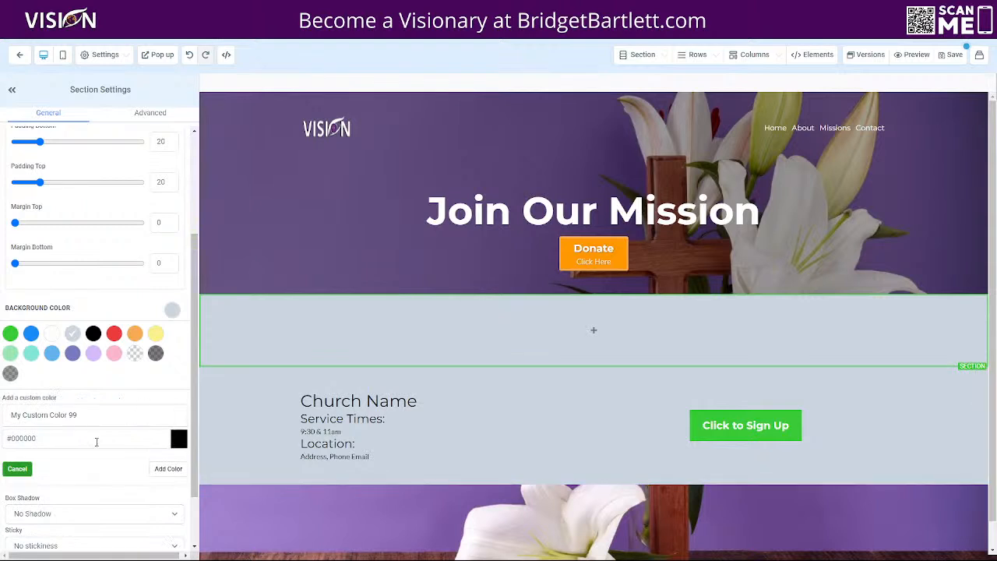
{"action": "left_click", "coordinate": [181, 441]}
{"action": "scroll", "coordinate": [104, 423], "scroll_direction": "down", "scroll_amount": 3}
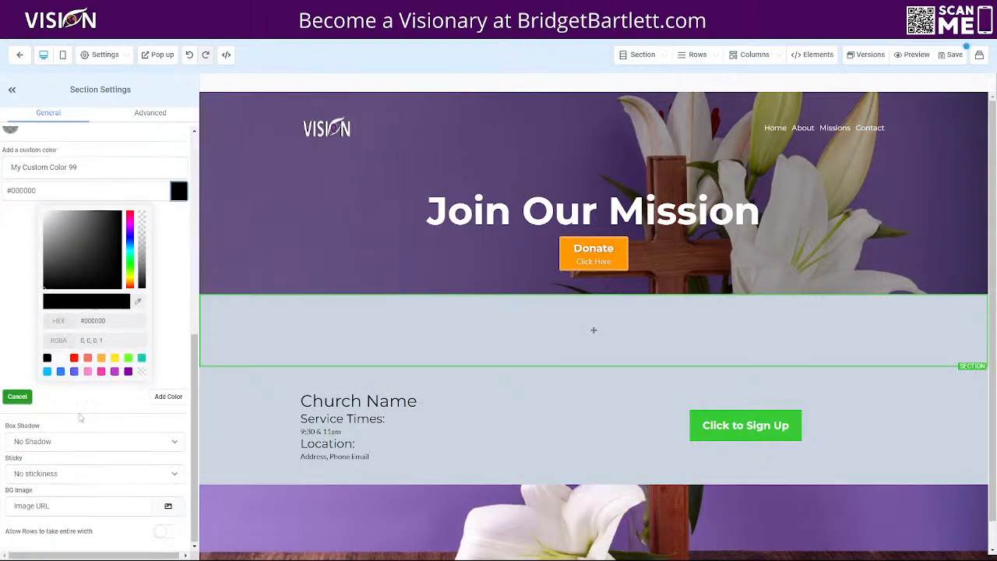
{"action": "left_click_drag", "start_coordinate": [48, 234], "coordinate": [37, 215]}
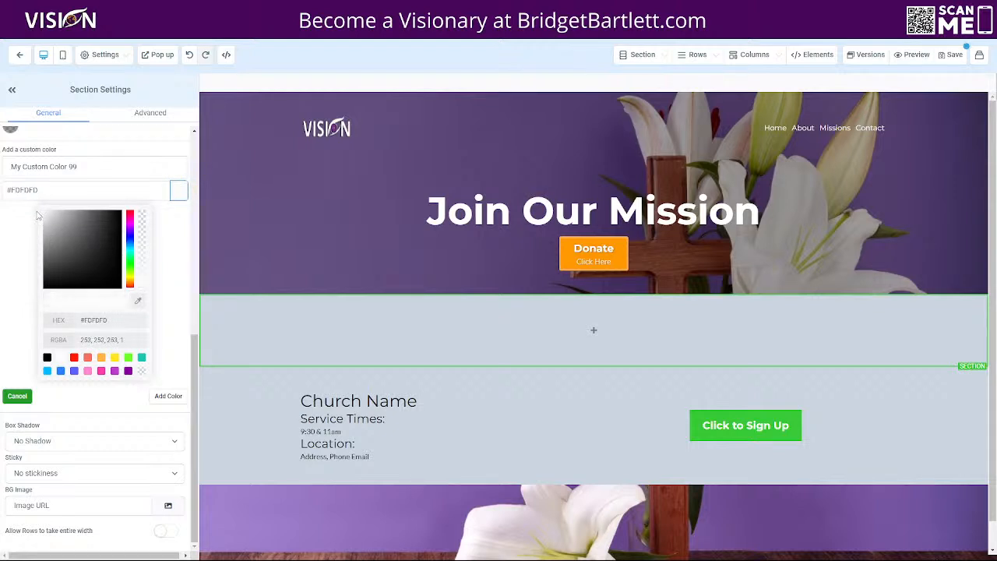
{"action": "left_click", "coordinate": [170, 397]}
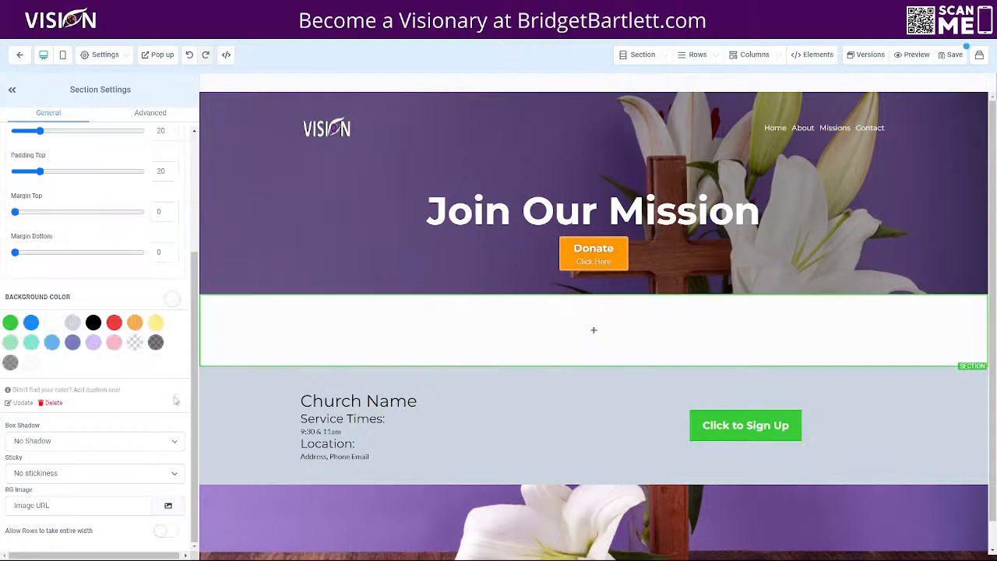
- Add a two-column row to the new section
{"action": "left_click", "coordinate": [596, 331]}
{"action": "left_click_drag", "start_coordinate": [955, 145], "coordinate": [577, 352]}
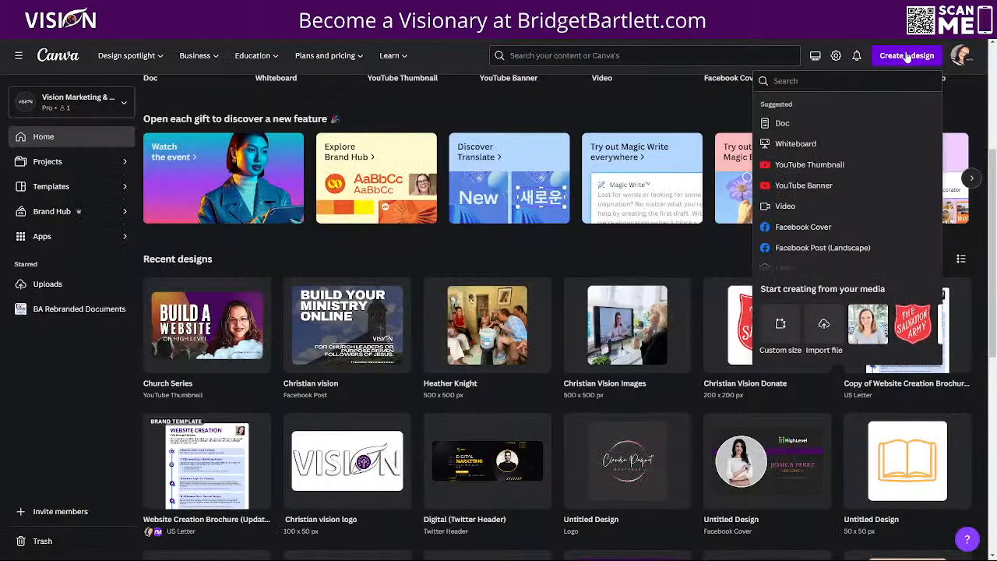
- Switch to Canva, create a 500 × 500 px custom-size design and add a triangle shape to it
{"action": "left_click", "coordinate": [780, 326]}
{"action": "left_click", "coordinate": [799, 200]}
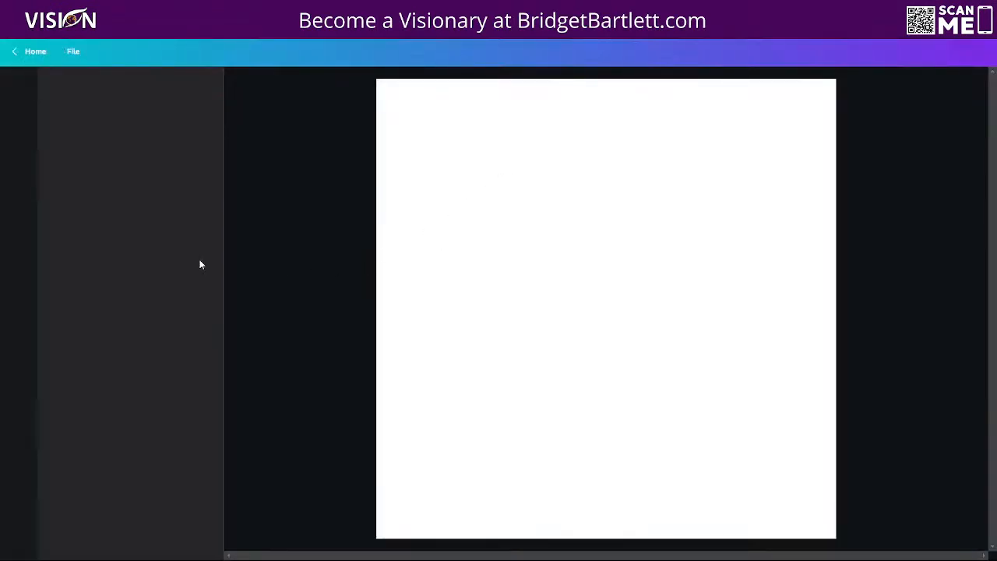
{"action": "left_click", "coordinate": [20, 123]}
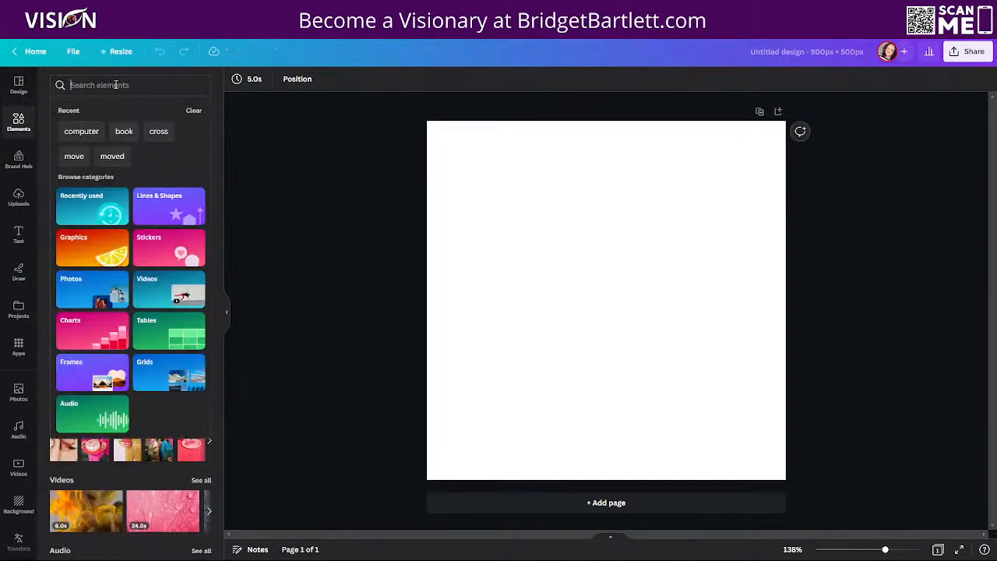
{"action": "left_click", "coordinate": [114, 85]}
{"action": "type", "text": "tria"}
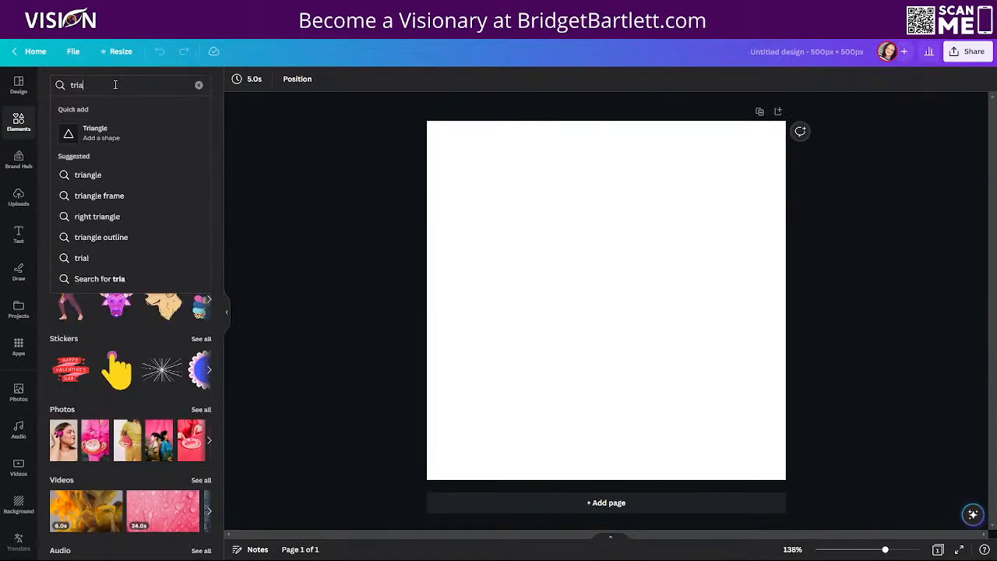
{"action": "left_click", "coordinate": [82, 134]}
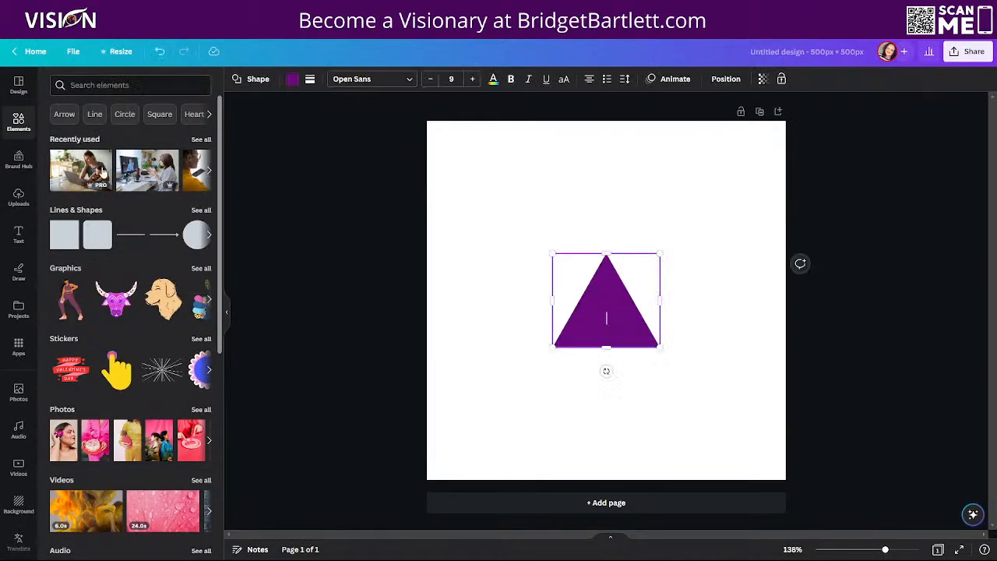
- Rotate and enlarge the triangle so it fills the lower-right half of the page diagonally
{"action": "left_click_drag", "start_coordinate": [605, 369], "coordinate": [508, 203]}
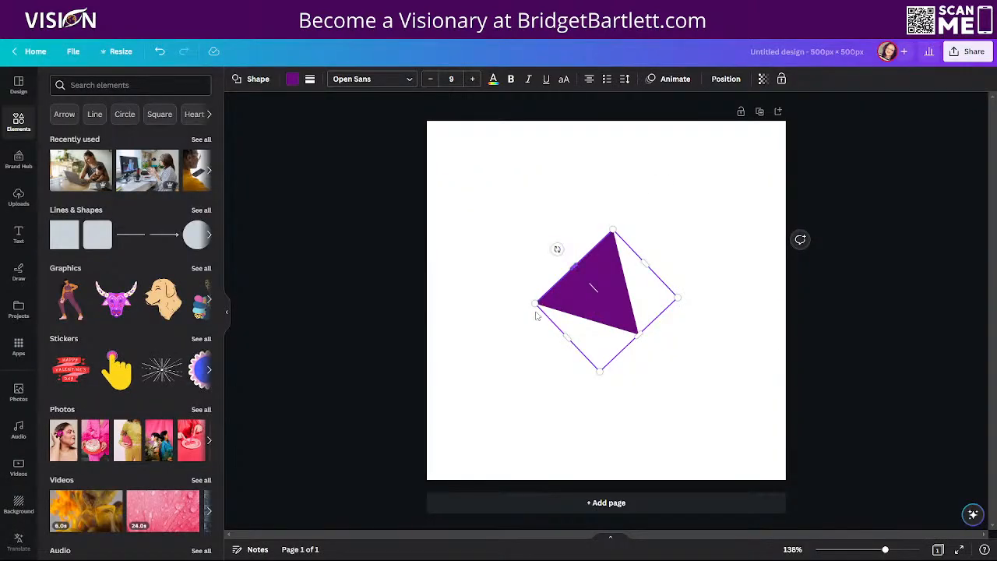
{"action": "left_click_drag", "start_coordinate": [535, 303], "coordinate": [200, 323]}
{"action": "left_click_drag", "start_coordinate": [481, 316], "coordinate": [712, 367]}
{"action": "left_click_drag", "start_coordinate": [434, 368], "coordinate": [312, 370]}
{"action": "left_click_drag", "start_coordinate": [606, 347], "coordinate": [718, 463]}
{"action": "left_click_drag", "start_coordinate": [755, 168], "coordinate": [832, 86]}
{"action": "left_click_drag", "start_coordinate": [596, 323], "coordinate": [632, 365]}
{"action": "mouse_move", "coordinate": [732, 317]}
{"action": "left_mouse_down"}
{"action": "mouse_move", "coordinate": [739, 310]}
{"action": "mouse_move", "coordinate": [726, 304]}
{"action": "mouse_move", "coordinate": [714, 317]}
{"action": "mouse_move", "coordinate": [728, 293]}
{"action": "mouse_move", "coordinate": [727, 306]}
{"action": "left_mouse_up"}
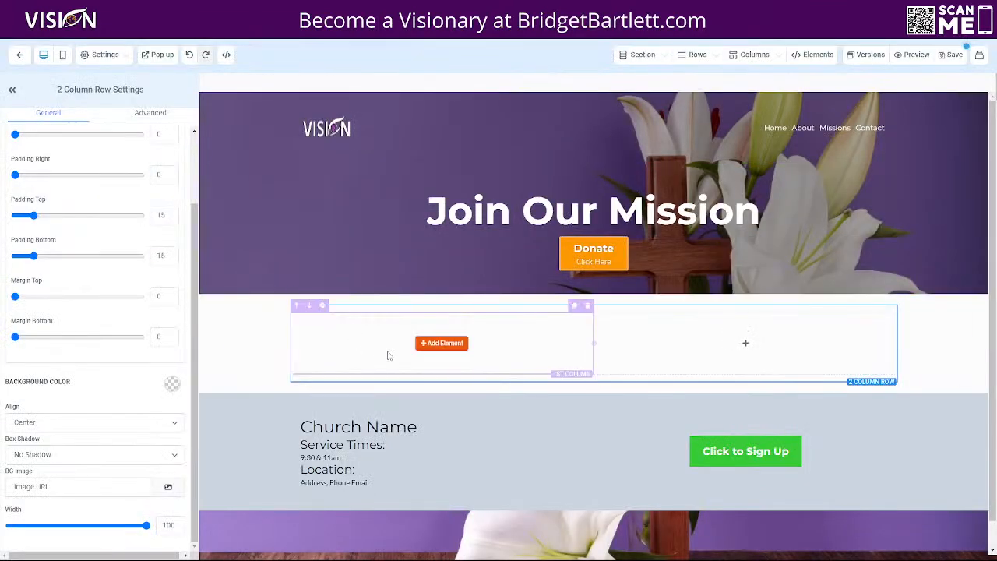
- Fine-tune the triangle's size, angle and position in Canva so its edge runs from the page's lower-left corner to its upper-right corner
{"action": "left_click", "coordinate": [442, 344]}
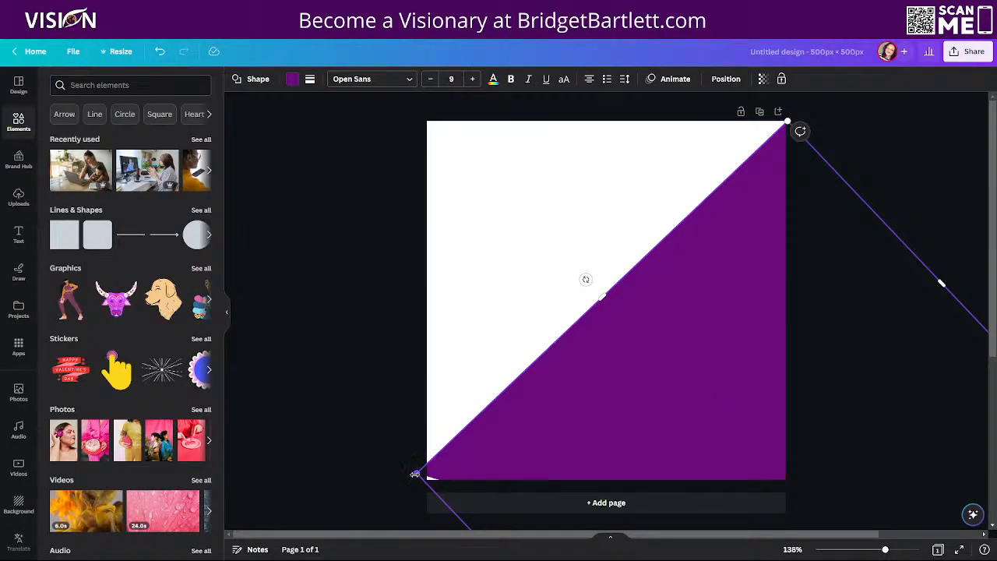
{"action": "left_click_drag", "start_coordinate": [414, 472], "coordinate": [336, 477]}
{"action": "left_click_drag", "start_coordinate": [532, 424], "coordinate": [595, 445]}
{"action": "left_click_drag", "start_coordinate": [588, 291], "coordinate": [581, 293]}
{"action": "left_click_drag", "start_coordinate": [624, 409], "coordinate": [625, 405]}
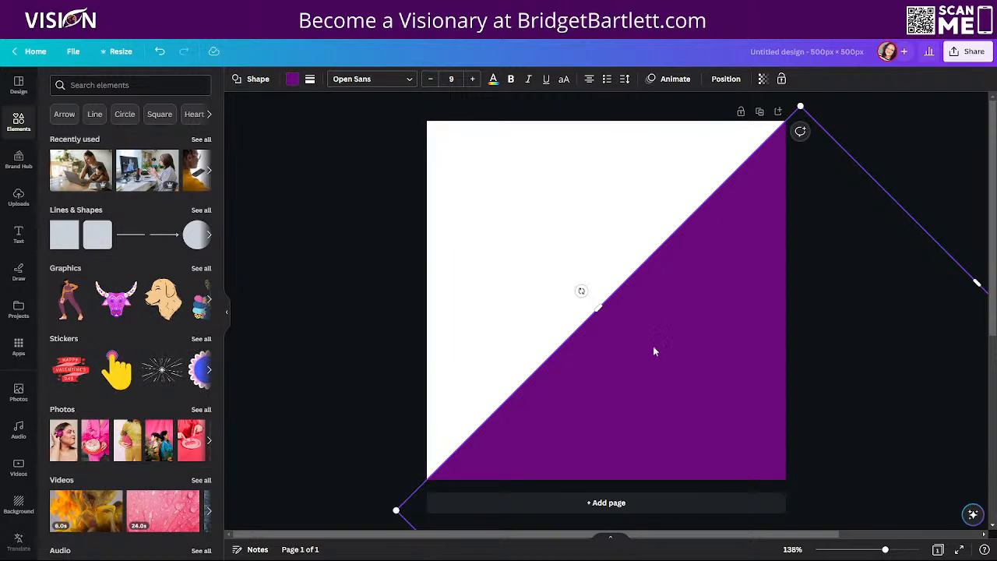
- Set the page's background color to the same brand purple as the triangle
{"action": "left_click", "coordinate": [450, 173]}
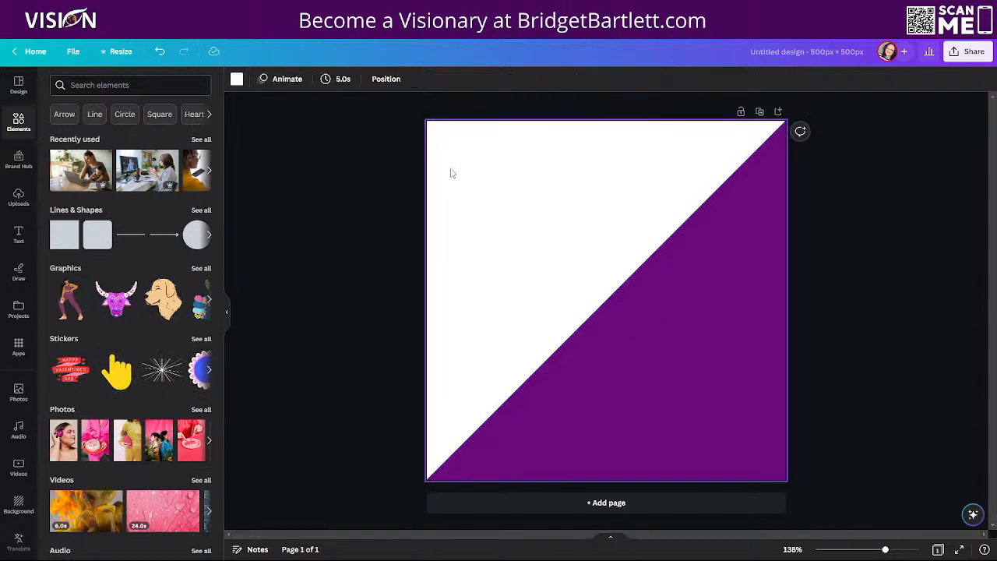
{"action": "left_click", "coordinate": [236, 81]}
{"action": "left_click", "coordinate": [87, 222]}
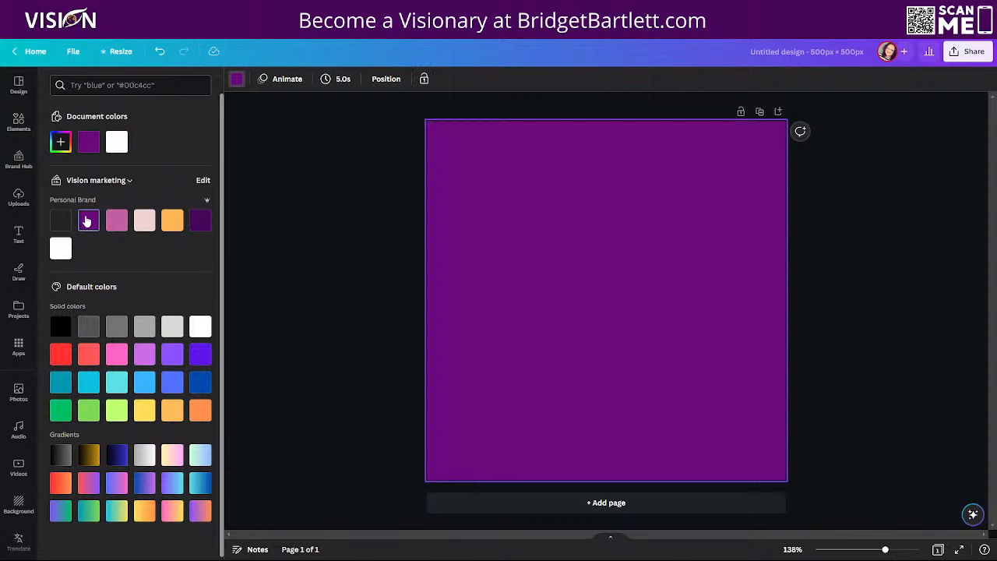
- Change the page's background to the darker brand purple so it contrasts with the triangle
{"action": "left_click", "coordinate": [201, 225]}
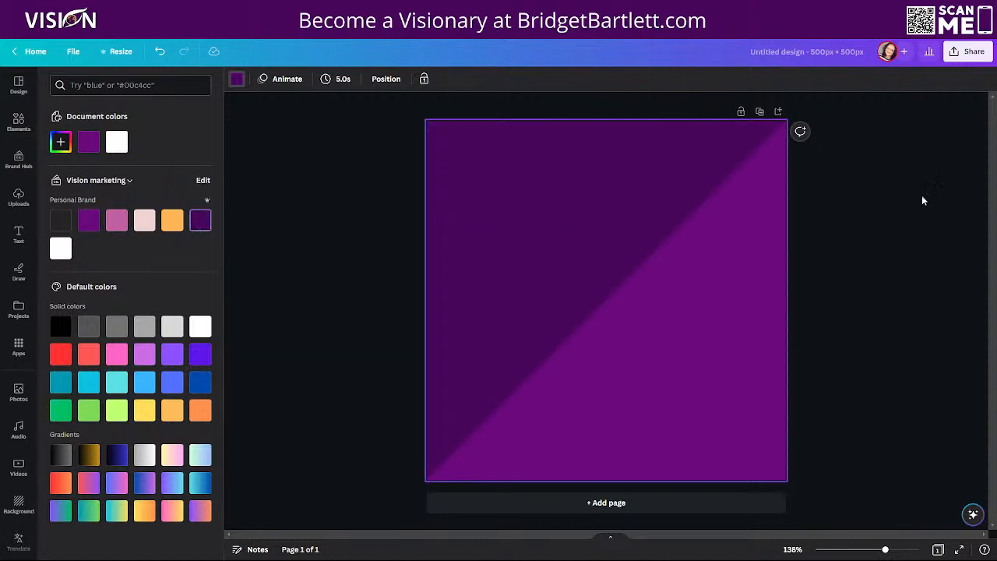
{"action": "left_click", "coordinate": [969, 52]}
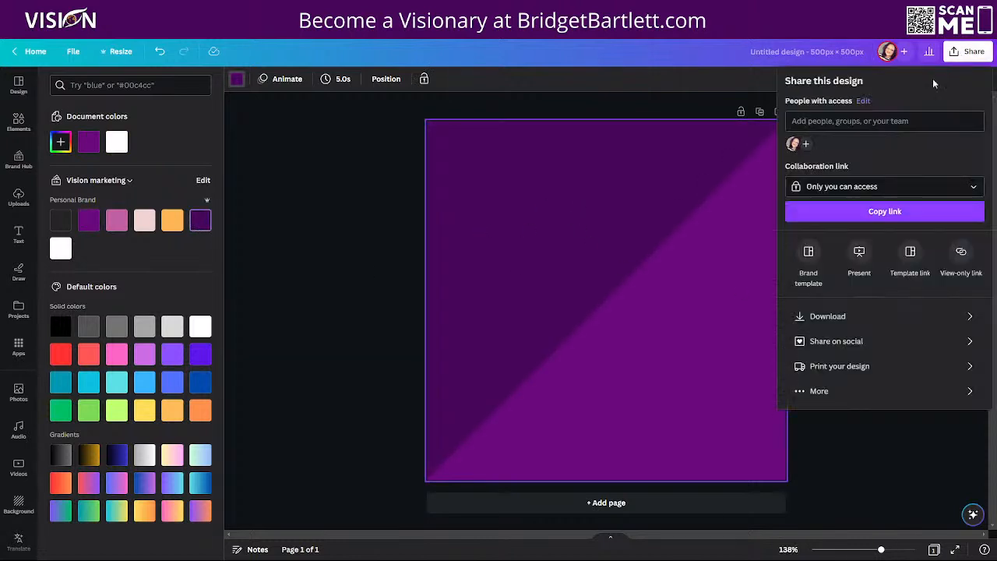
{"action": "key", "text": "Escape"}
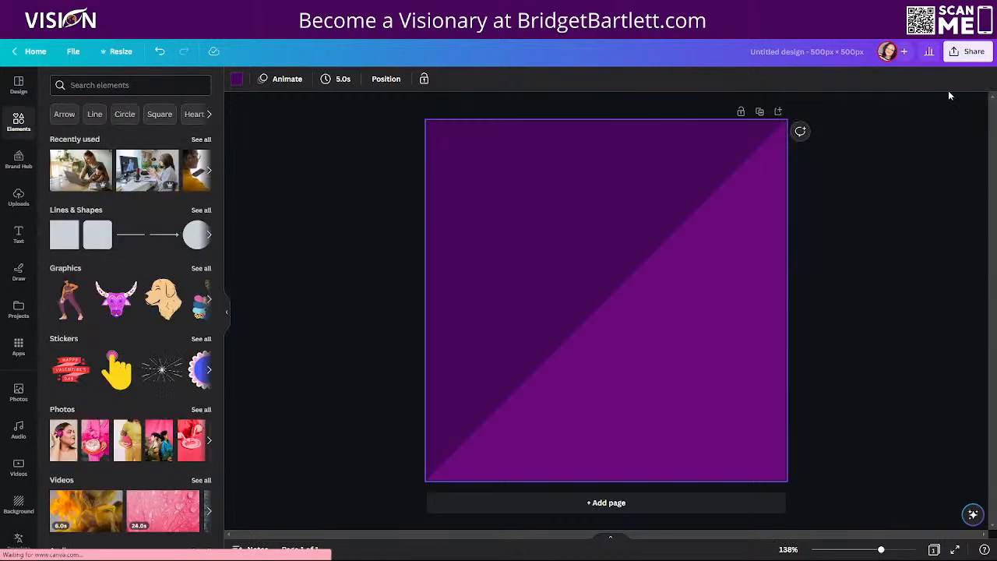
- Set the design's download file type to JPG, leaving size at 1 and quality at 80
{"action": "left_click", "coordinate": [971, 53]}
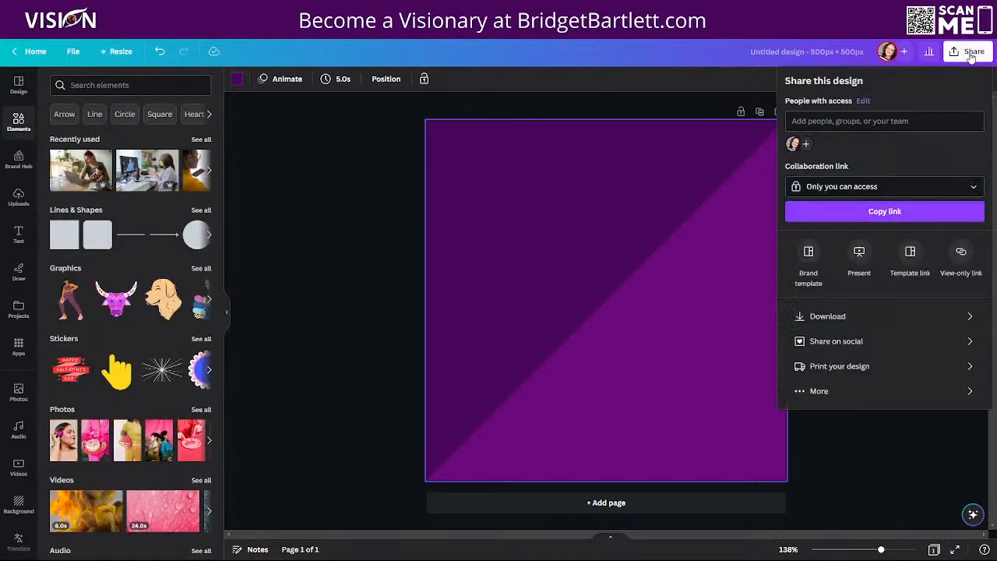
{"action": "left_click", "coordinate": [824, 320]}
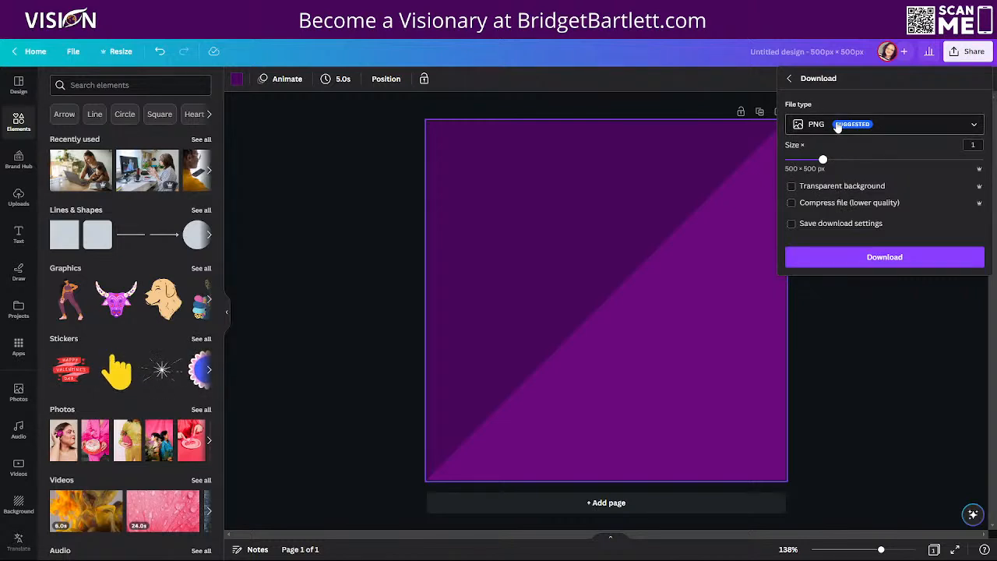
{"action": "left_click", "coordinate": [792, 187]}
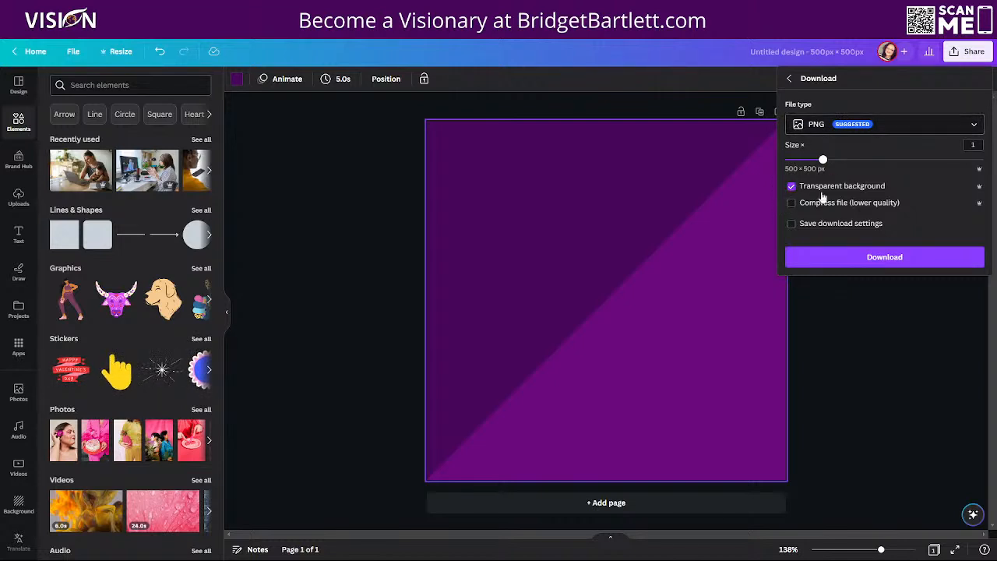
{"action": "left_click", "coordinate": [792, 188]}
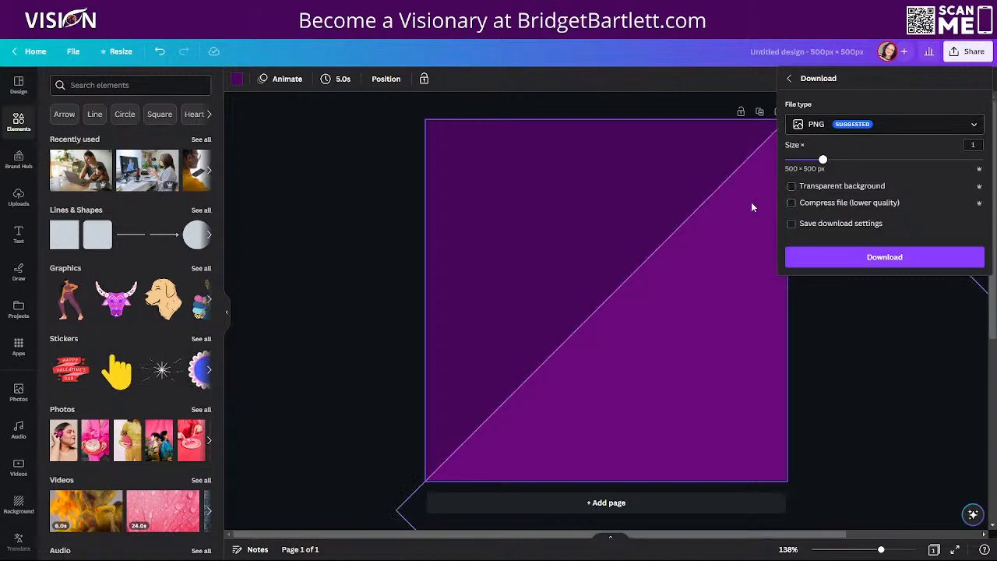
{"action": "left_click", "coordinate": [865, 127]}
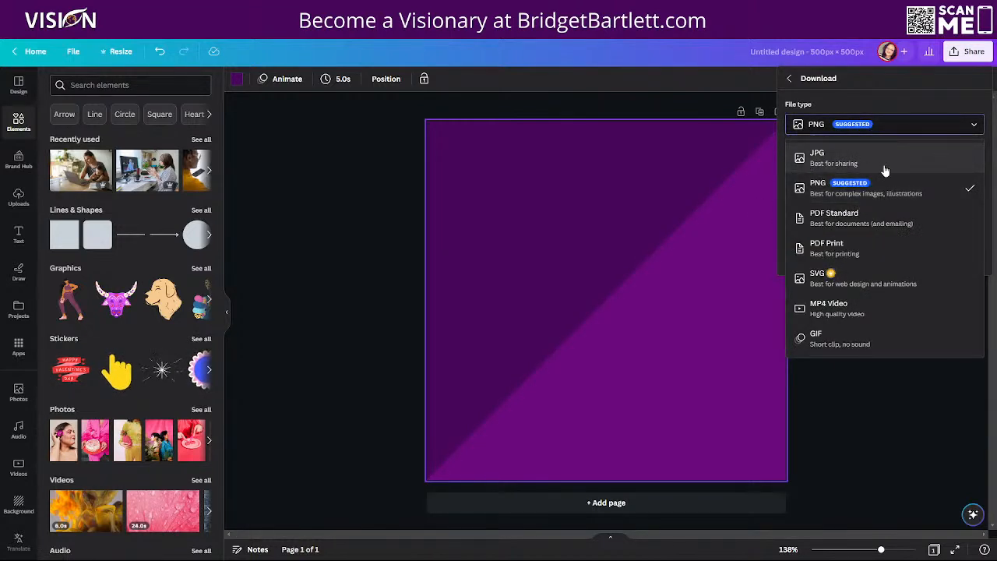
{"action": "left_click", "coordinate": [869, 162]}
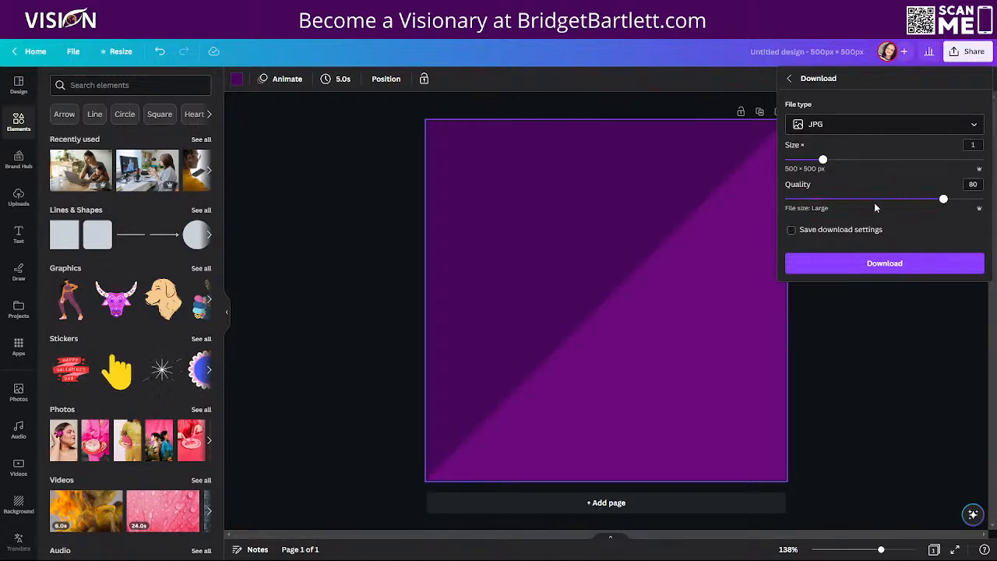
{"action": "left_click", "coordinate": [887, 268]}
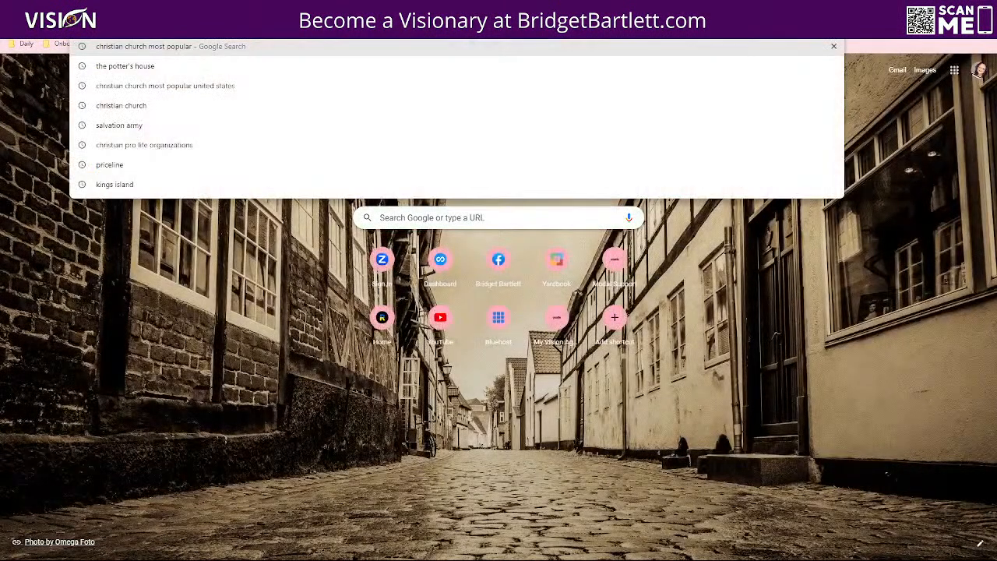
- Search the web for "reduce image size" in a new browser tab and open the TinyPNG site
{"action": "type", "text": "shr"}
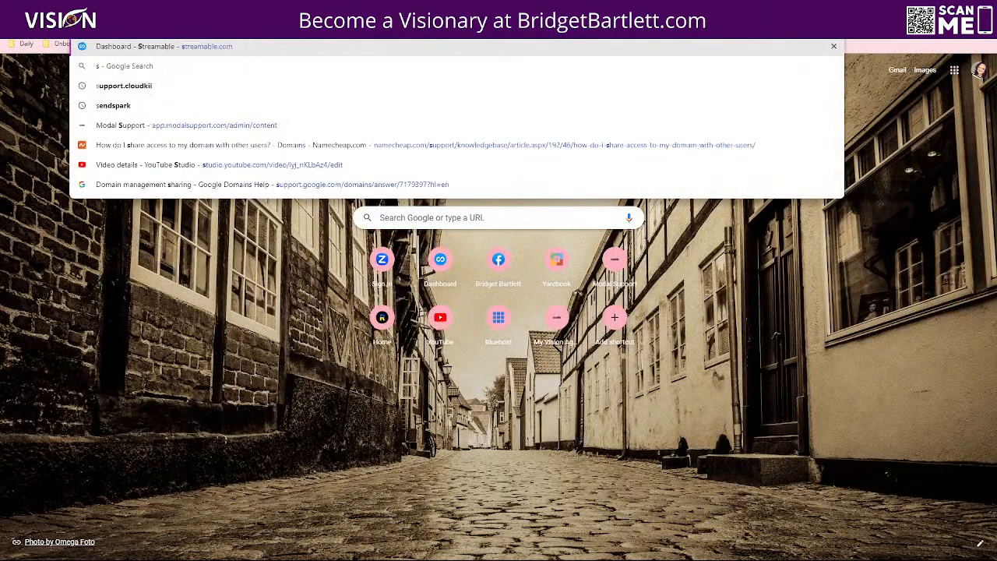
{"action": "key", "text": "BackSpace"}
{"action": "key", "text": "BackSpace"}
{"action": "key", "text": "BackSpace"}
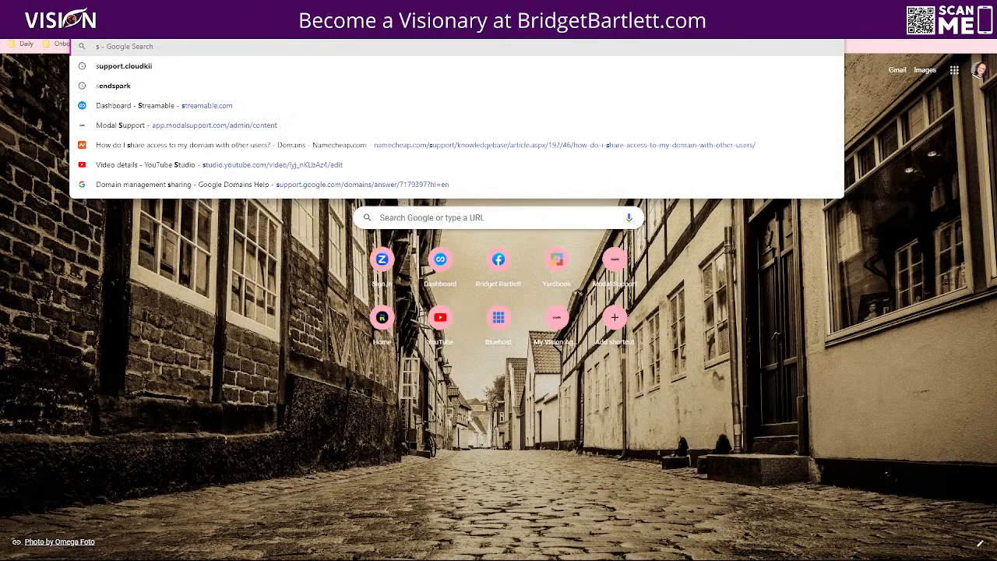
{"action": "type", "text": "reducde"}
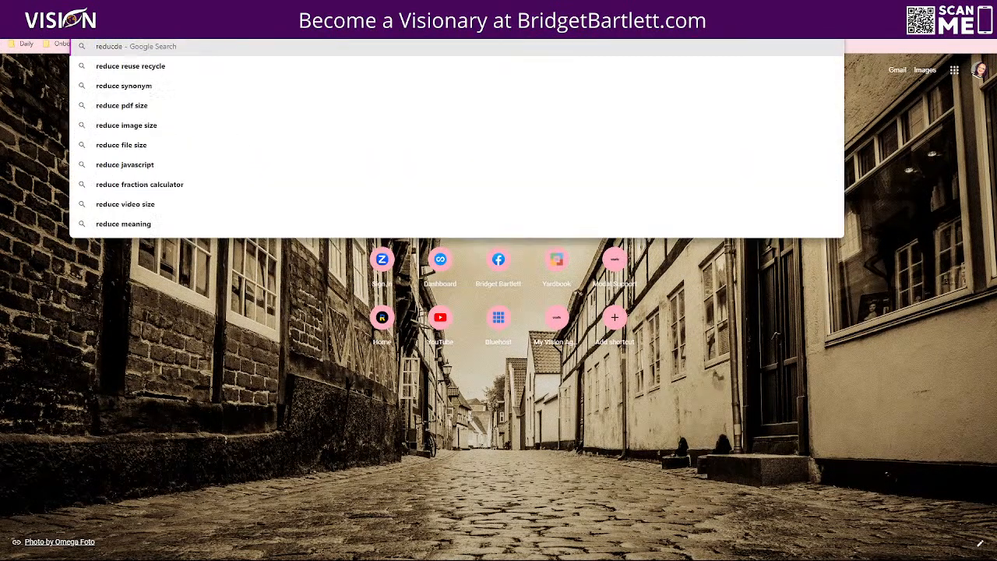
{"action": "key", "text": "BackSpace"}
{"action": "key", "text": "BackSpace"}
{"action": "key", "text": "BackSpace"}
{"action": "key", "text": "BackSpace"}
{"action": "type", "text": "uce web"}
{"action": "key", "text": "BackSpace"}
{"action": "key", "text": "BackSpace"}
{"action": "key", "text": "BackSpace"}
{"action": "key", "text": "BackSpace"}
{"action": "type", "text": "image"}
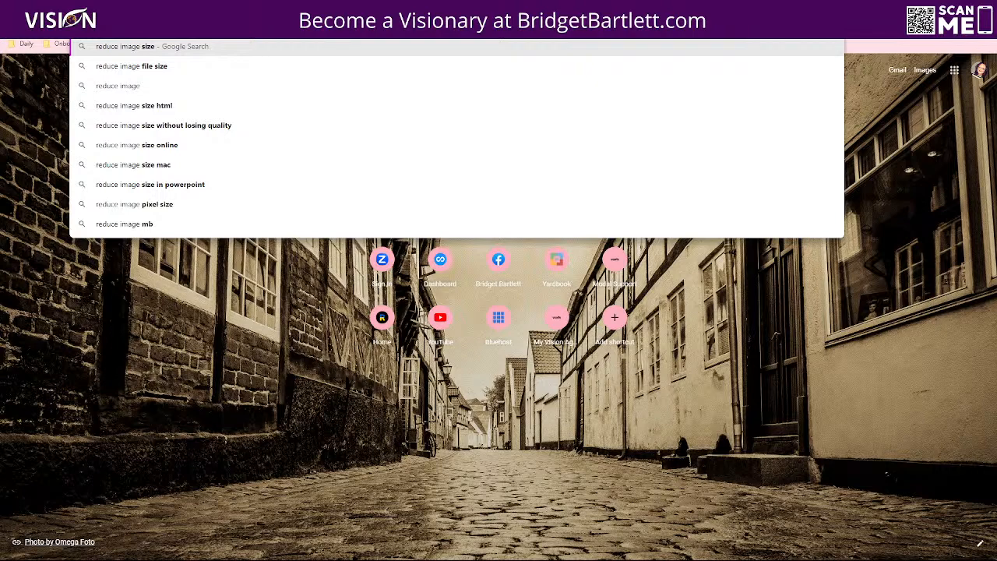
{"action": "key", "text": "Return"}
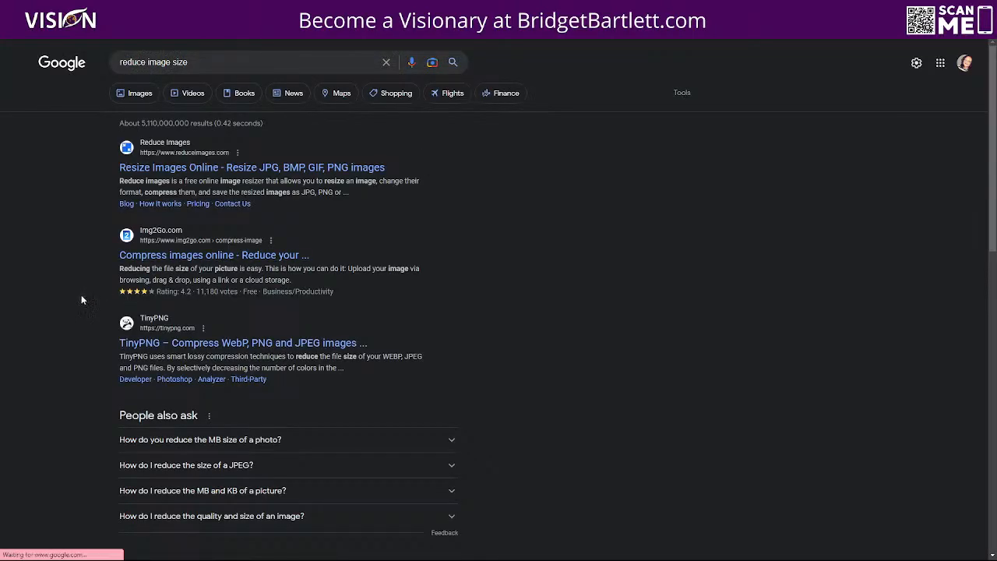
{"action": "left_click", "coordinate": [174, 343]}
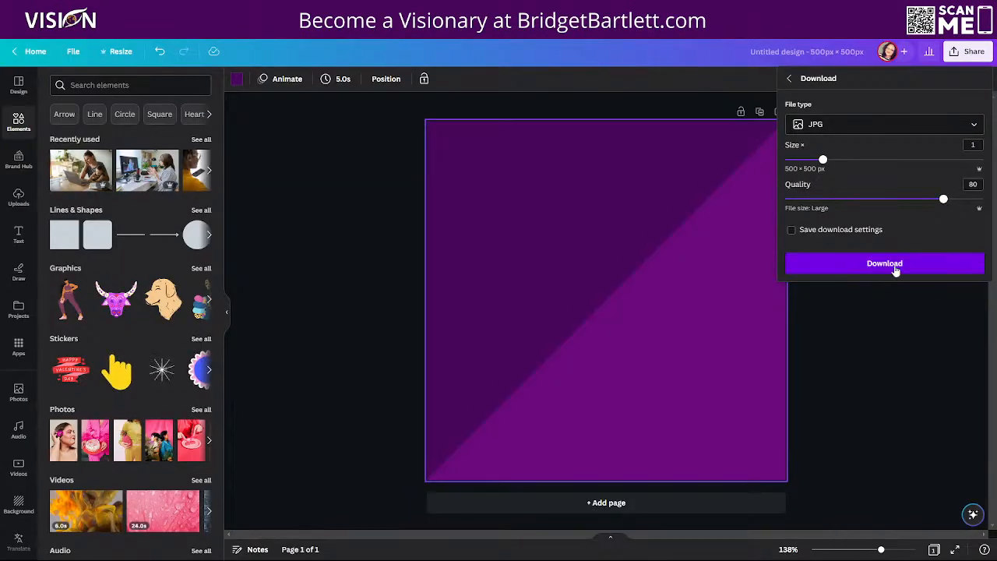
- Switch back to Canva, download the design as a JPG and save it to the desktop as "panel"
{"action": "left_click", "coordinate": [888, 269]}
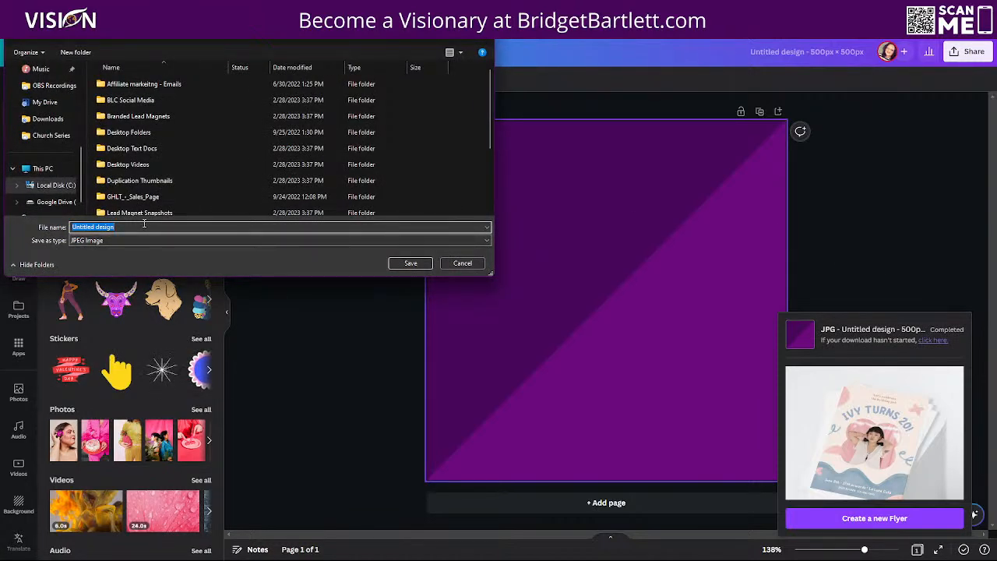
{"action": "type", "text": "panel"}
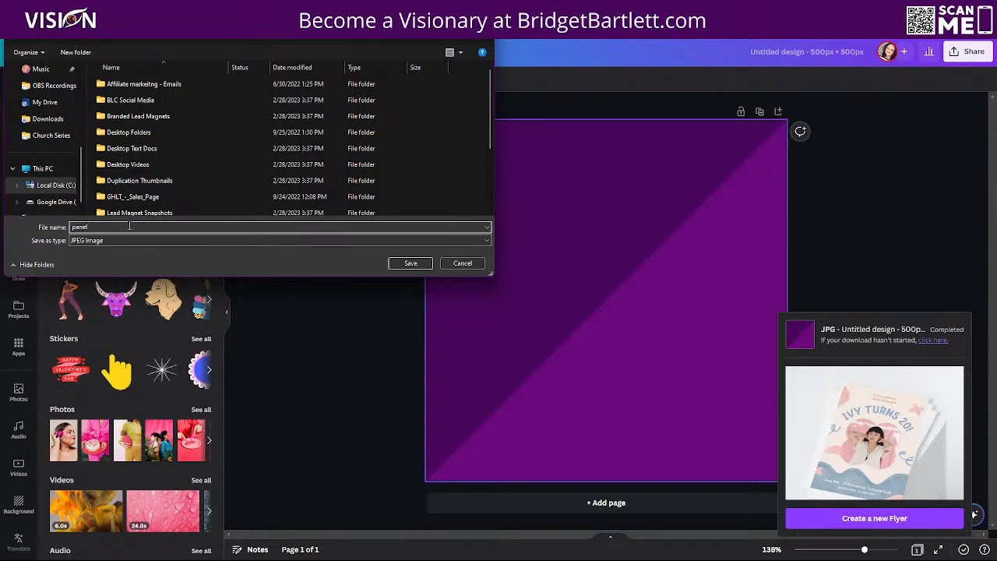
{"action": "left_click", "coordinate": [411, 263]}
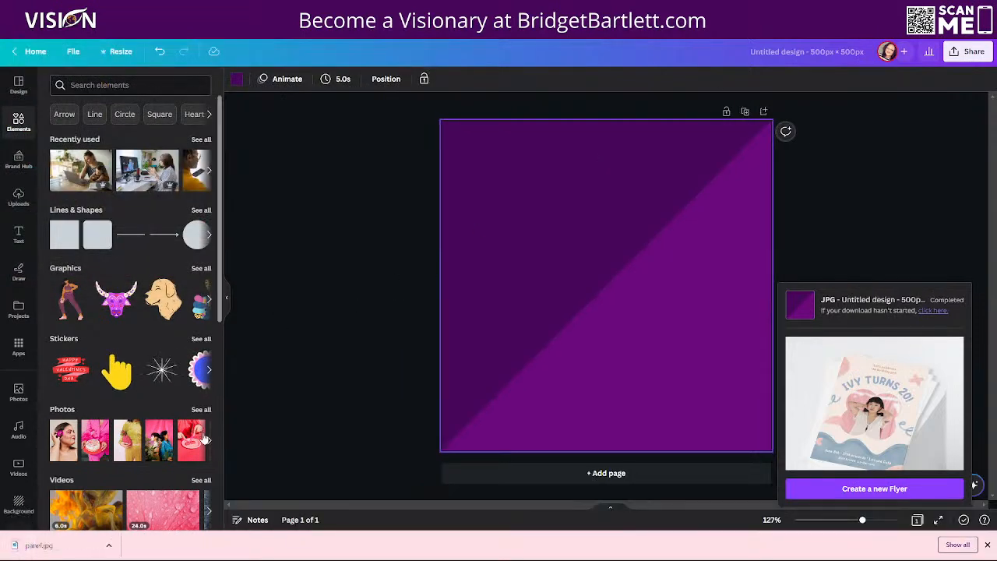
- Show the downloaded panel.jpg in its folder, and compress the file on the TinyPNG site
{"action": "left_click", "coordinate": [111, 549]}
{"action": "left_click", "coordinate": [140, 507]}
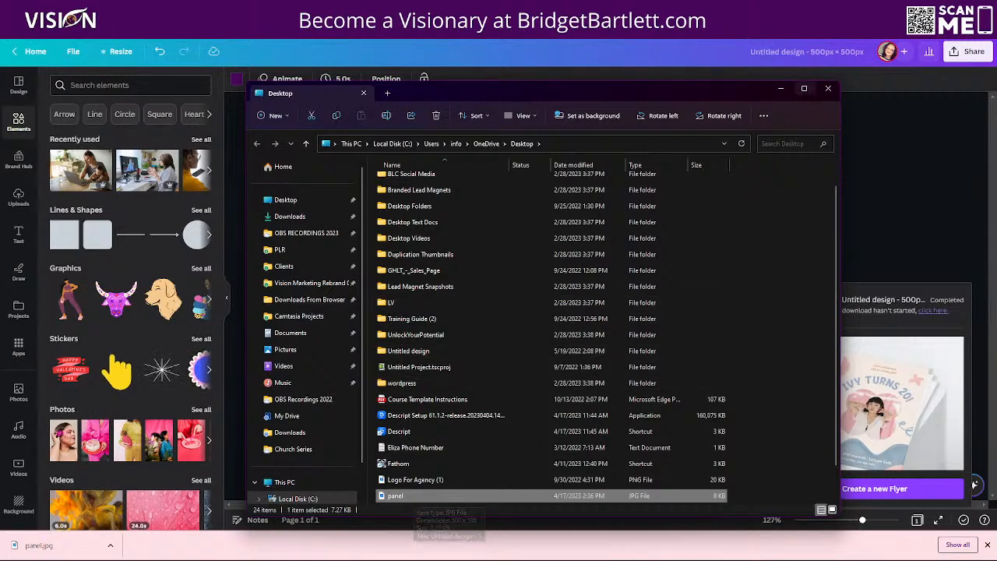
{"action": "left_click", "coordinate": [772, 10]}
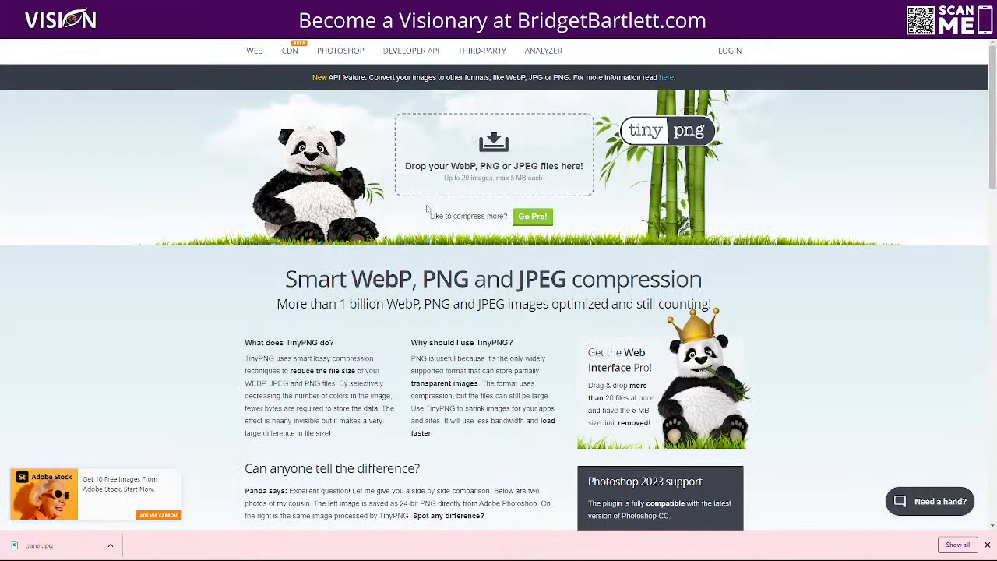
{"action": "left_click_drag", "start_coordinate": [49, 545], "coordinate": [505, 164]}
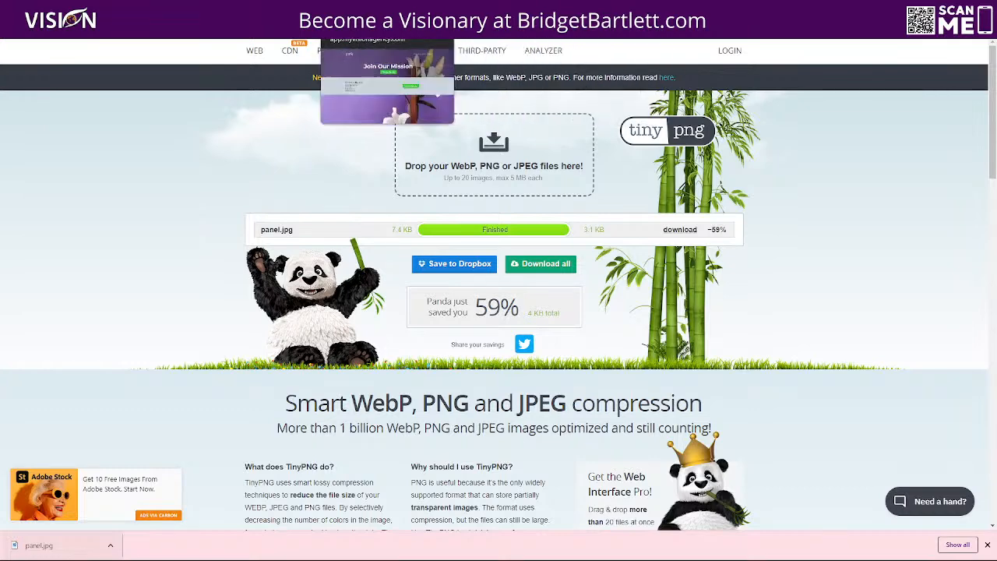
- Switch to the page builder, upload panel.jpg to the media library and set it as the first column's background image
{"action": "left_click", "coordinate": [387, 15]}
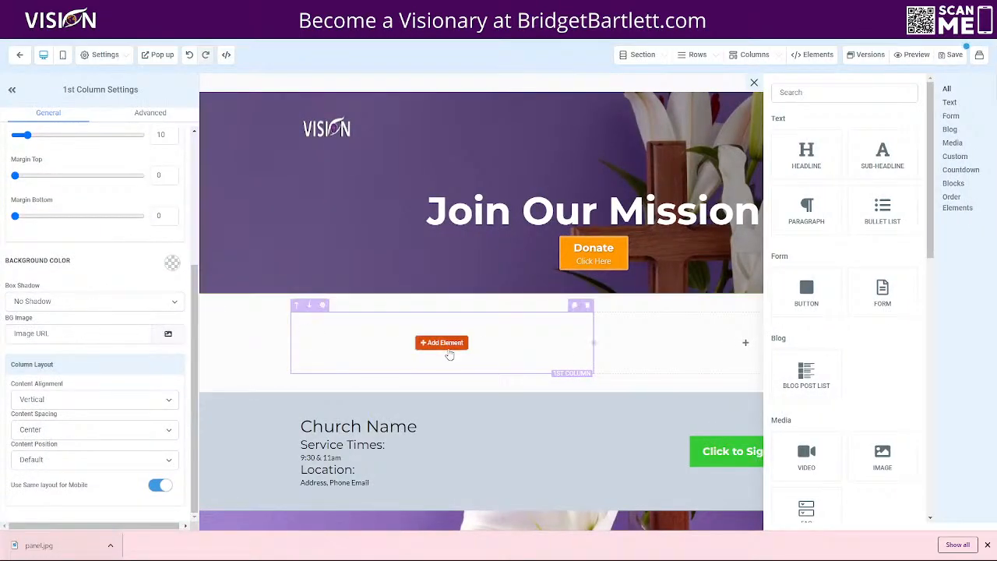
{"action": "left_click_drag", "start_coordinate": [882, 455], "coordinate": [413, 342]}
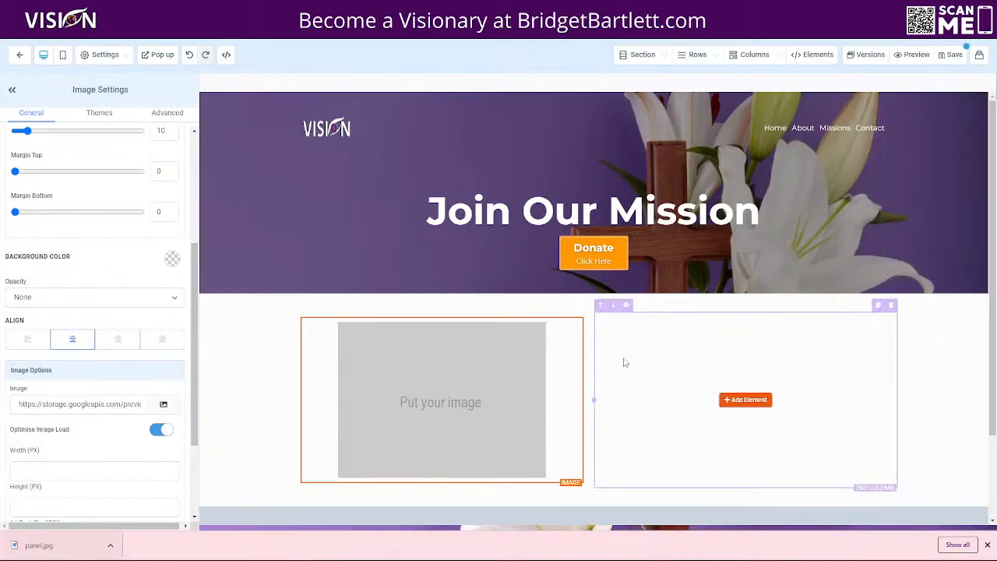
{"action": "left_click", "coordinate": [577, 311]}
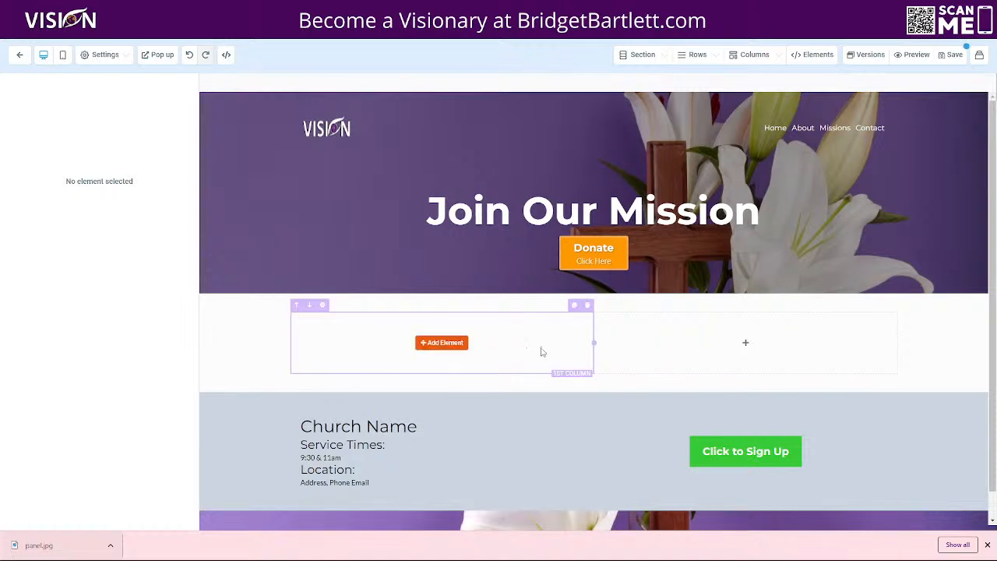
{"action": "left_click", "coordinate": [541, 351]}
{"action": "mouse_move", "coordinate": [335, 355]}
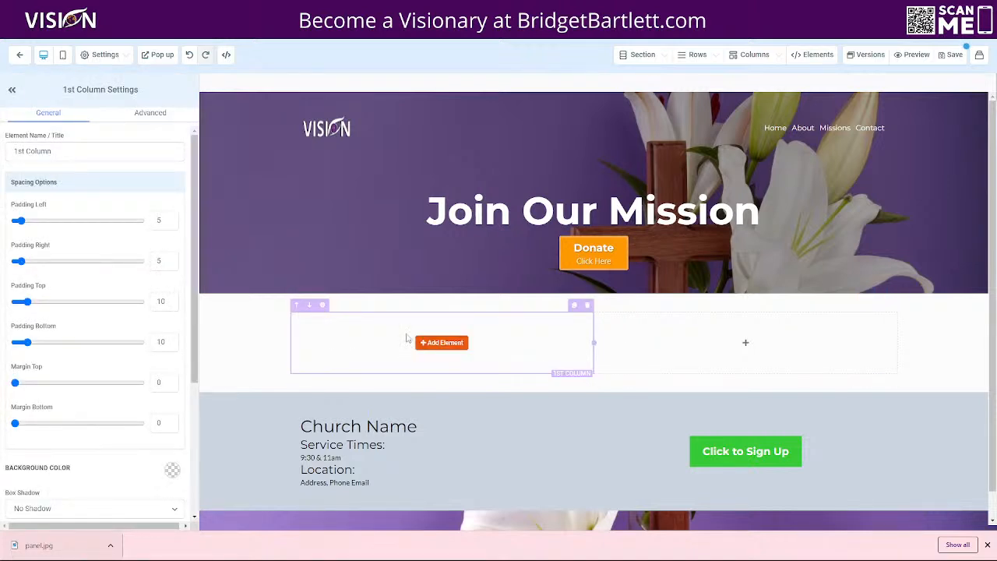
{"action": "scroll", "coordinate": [90, 447], "scroll_direction": "down", "scroll_amount": 3}
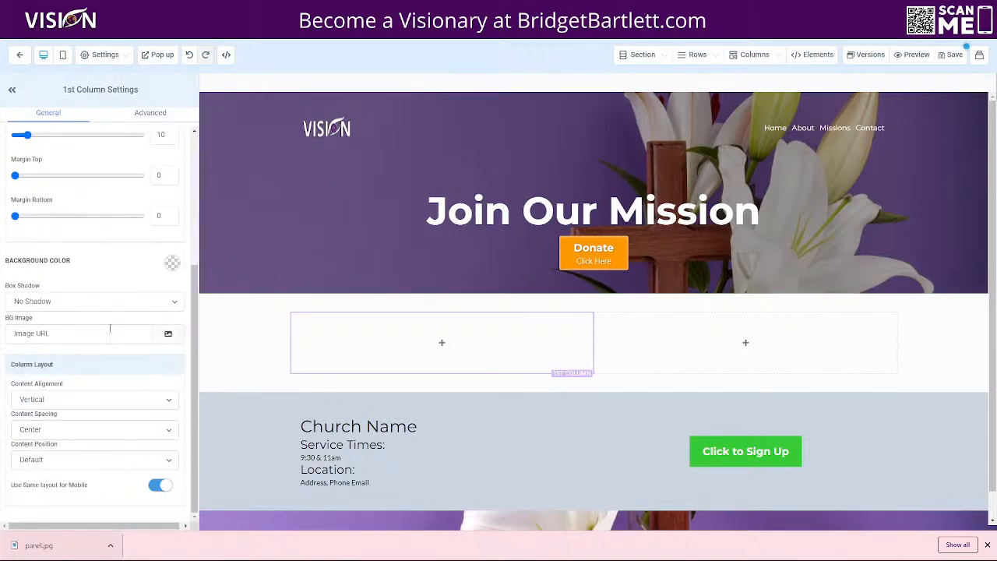
{"action": "left_click", "coordinate": [168, 334]}
{"action": "left_click_drag", "start_coordinate": [61, 550], "coordinate": [79, 333]}
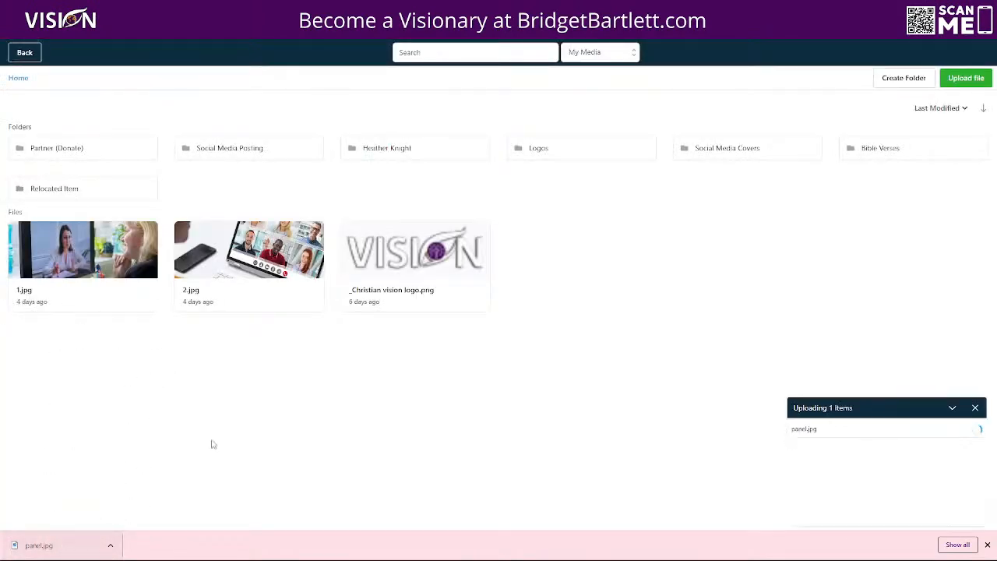
{"action": "left_click", "coordinate": [108, 254]}
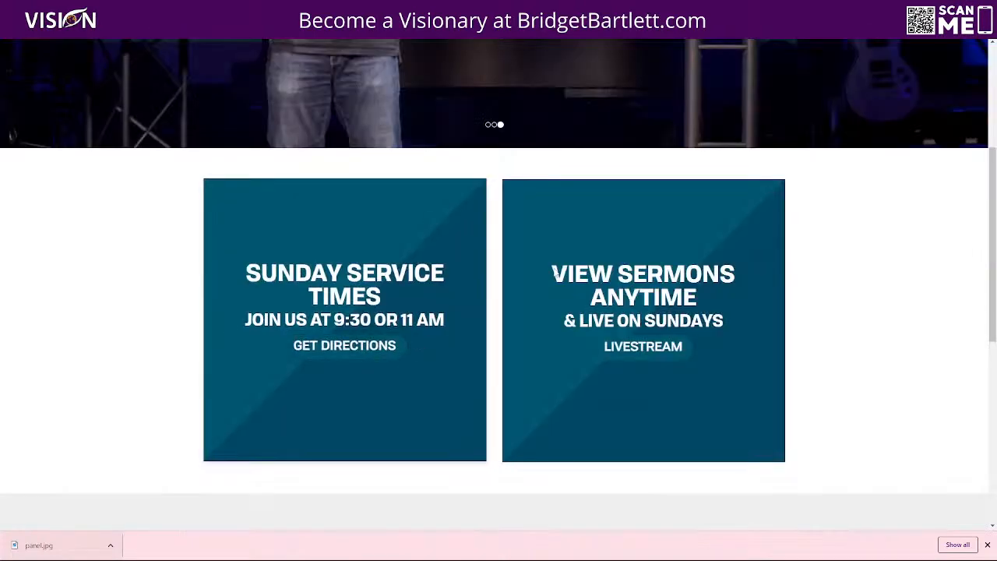
- Copy "SUNDAY SERVICE TIMES" from the reference church website into a new headline element in the first column
{"action": "triple_click", "coordinate": [429, 311]}
{"action": "key", "text": "ctrl+c"}
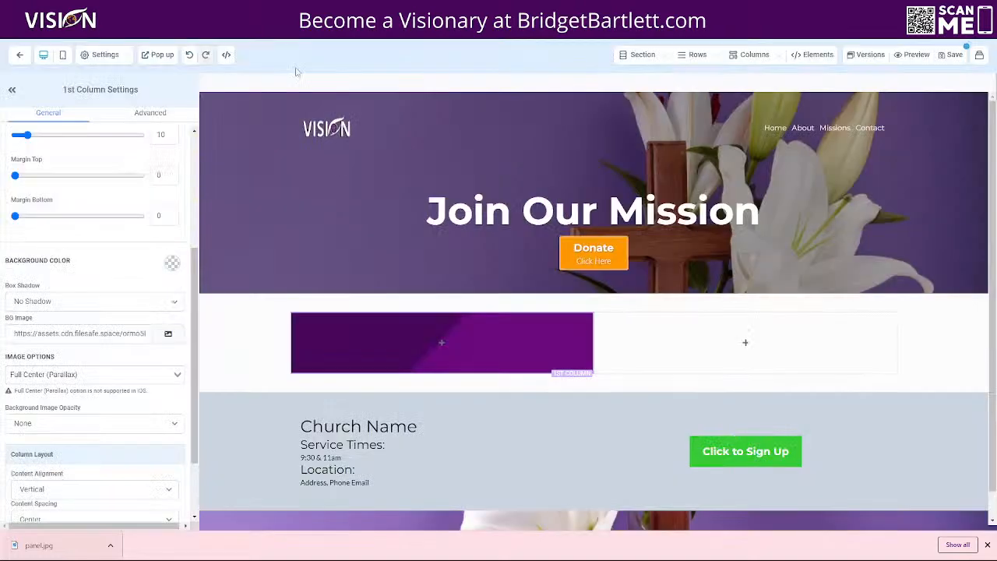
{"action": "left_click", "coordinate": [442, 343]}
{"action": "left_click_drag", "start_coordinate": [806, 160], "coordinate": [582, 343]}
{"action": "left_click", "coordinate": [442, 343]}
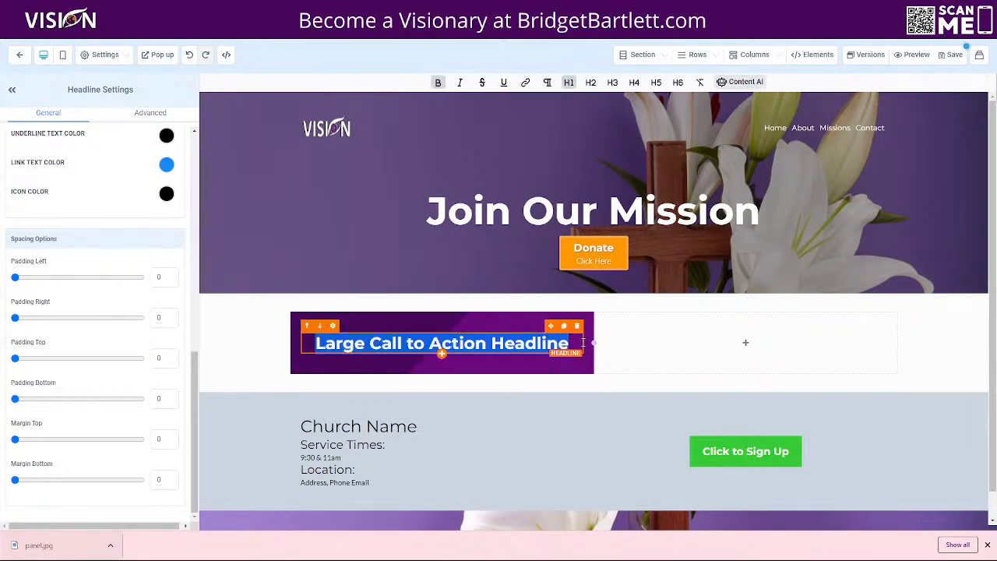
{"action": "key", "text": "ctrl+v"}
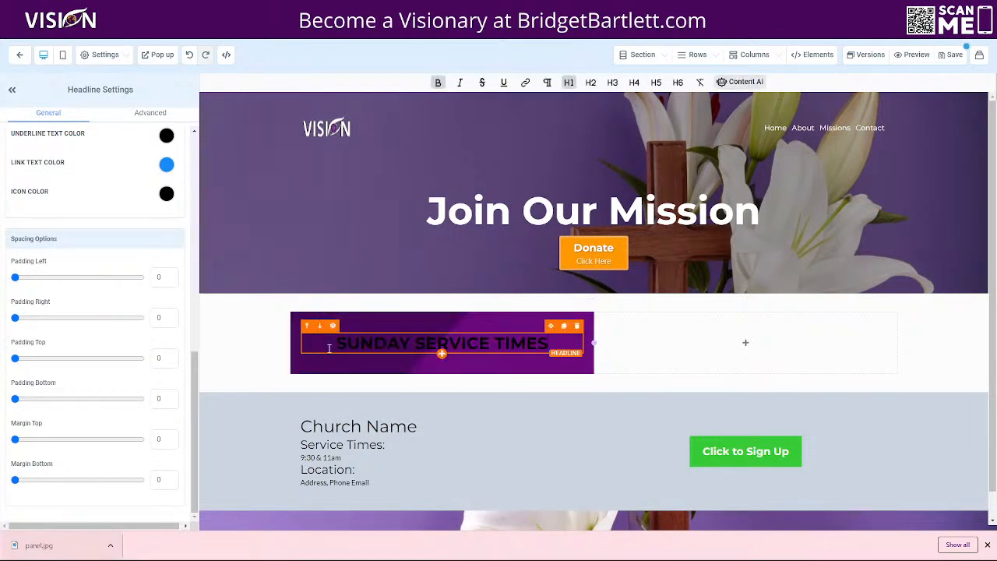
- Set the text color and bold text color of the "SUNDAY SERVICE TIMES" headline to white
{"action": "scroll", "coordinate": [101, 323], "scroll_direction": "up", "scroll_amount": 4}
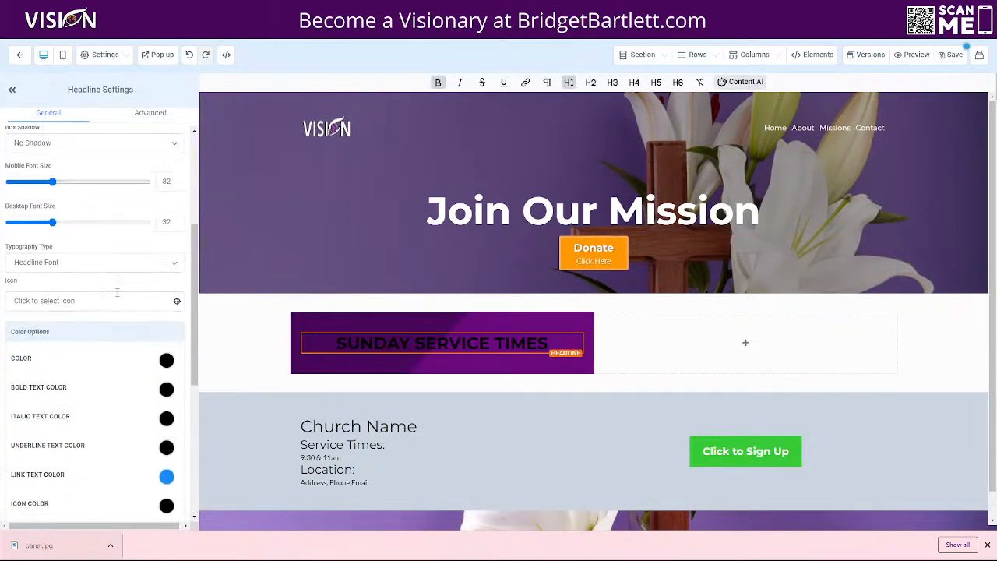
{"action": "left_click", "coordinate": [166, 360]}
{"action": "left_click", "coordinate": [59, 384]}
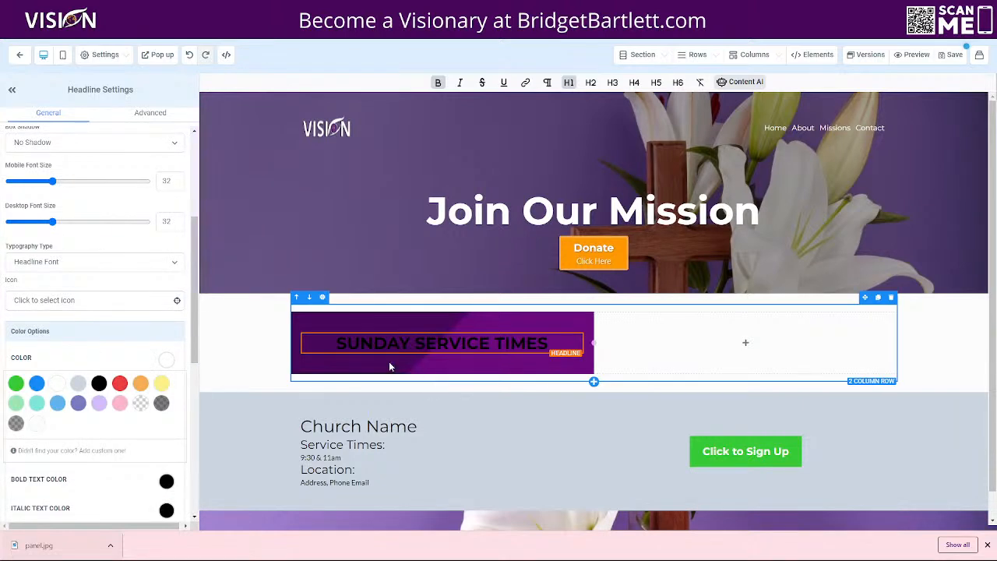
{"action": "left_click", "coordinate": [167, 482]}
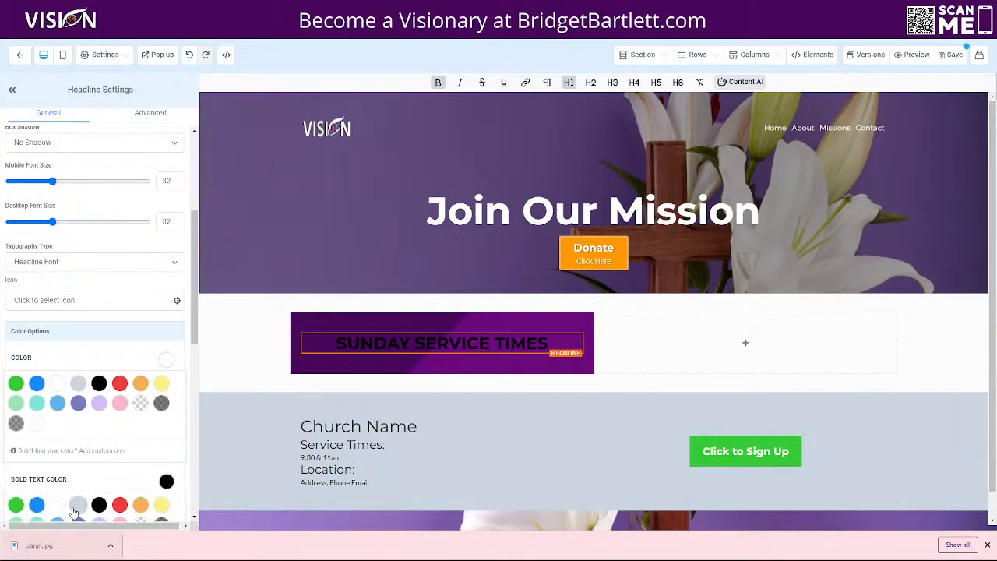
{"action": "left_click", "coordinate": [73, 505]}
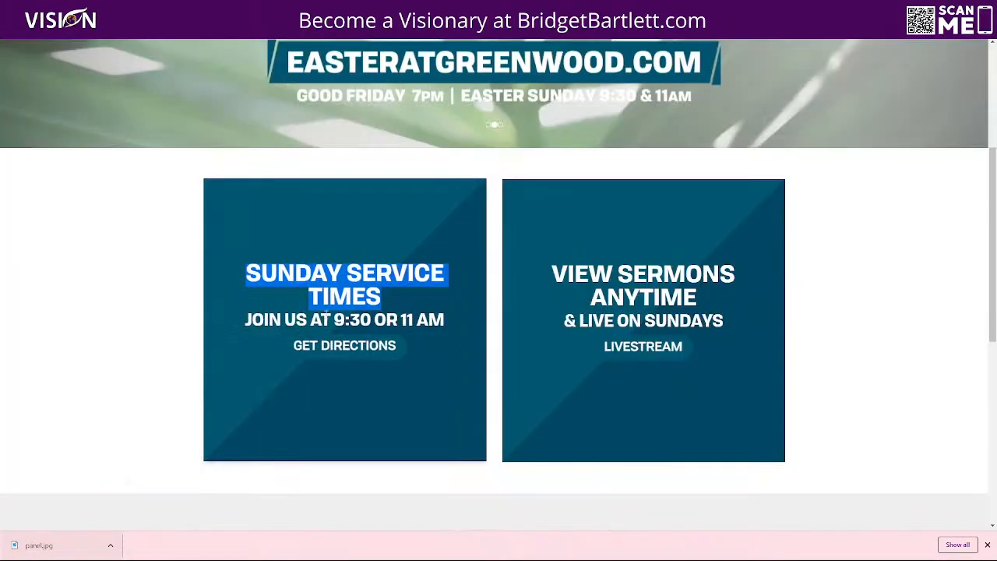
- Copy "JOIN US AT 9:30 OR 11 AM" from the reference church website into a duplicate of the "SUNDAY SERVICE TIMES" headline
{"action": "left_click_drag", "start_coordinate": [248, 326], "coordinate": [453, 321]}
{"action": "key", "text": "ctrl+c"}
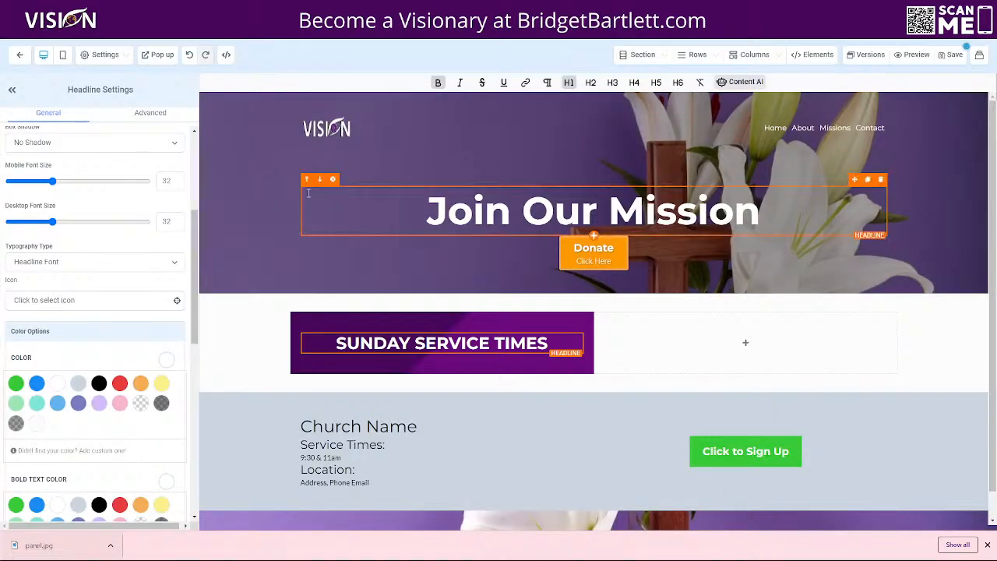
{"action": "left_click", "coordinate": [445, 352]}
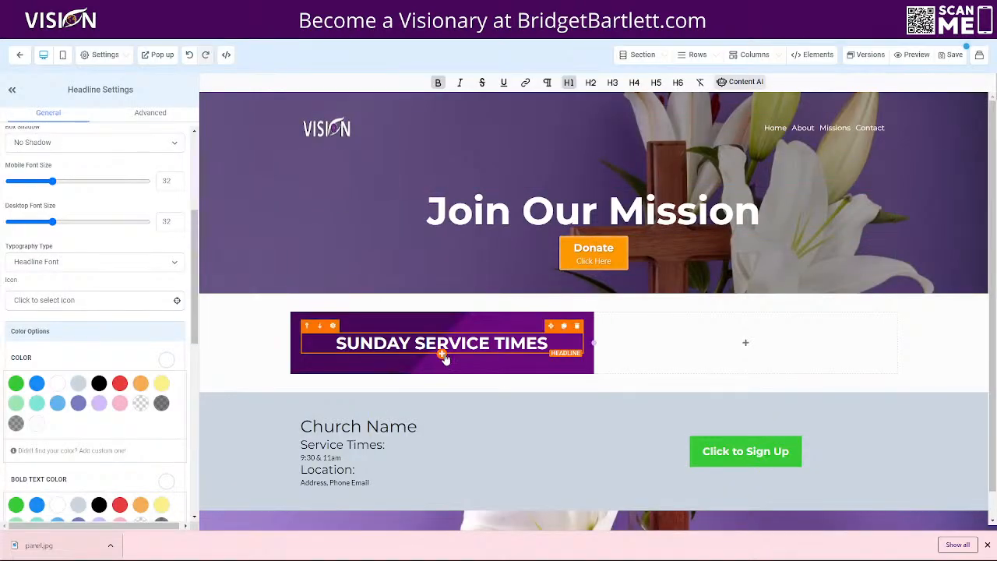
{"action": "left_click", "coordinate": [552, 327]}
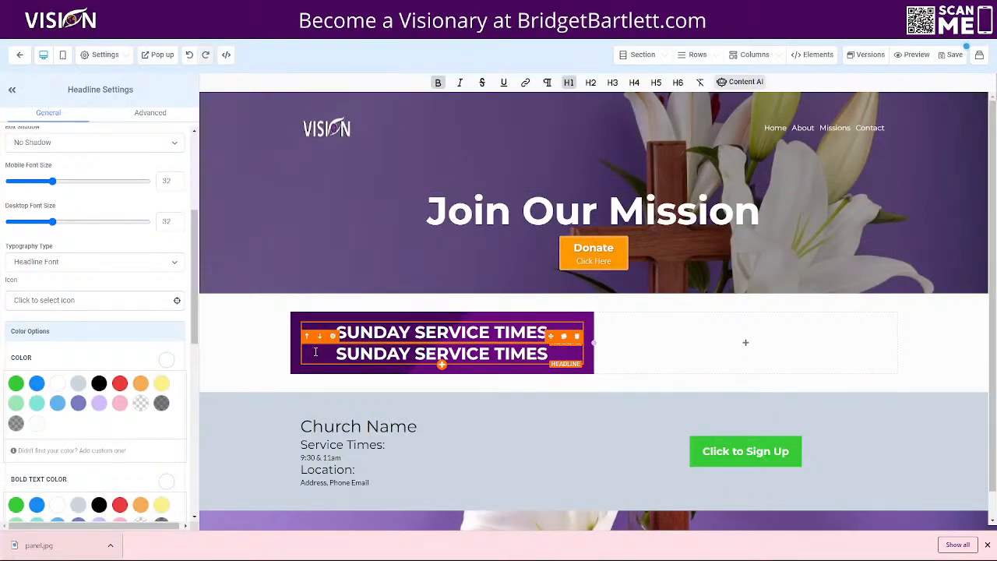
{"action": "left_click_drag", "start_coordinate": [337, 354], "coordinate": [537, 359]}
{"action": "key", "text": "ctrl+v"}
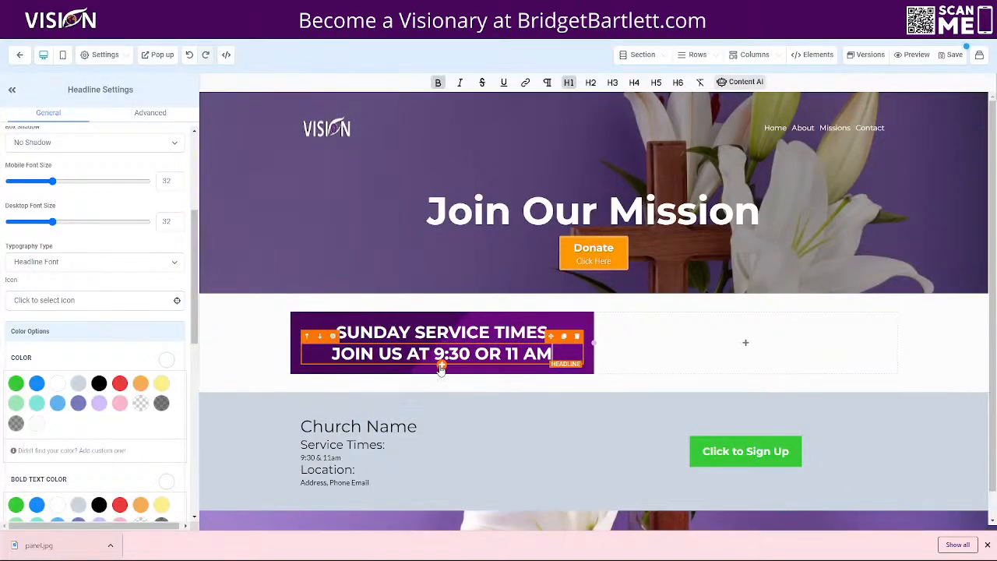
- Add a button element below the two headlines in the first column and make its background color transparent
{"action": "left_click", "coordinate": [818, 54]}
{"action": "left_click_drag", "start_coordinate": [808, 284], "coordinate": [437, 377]}
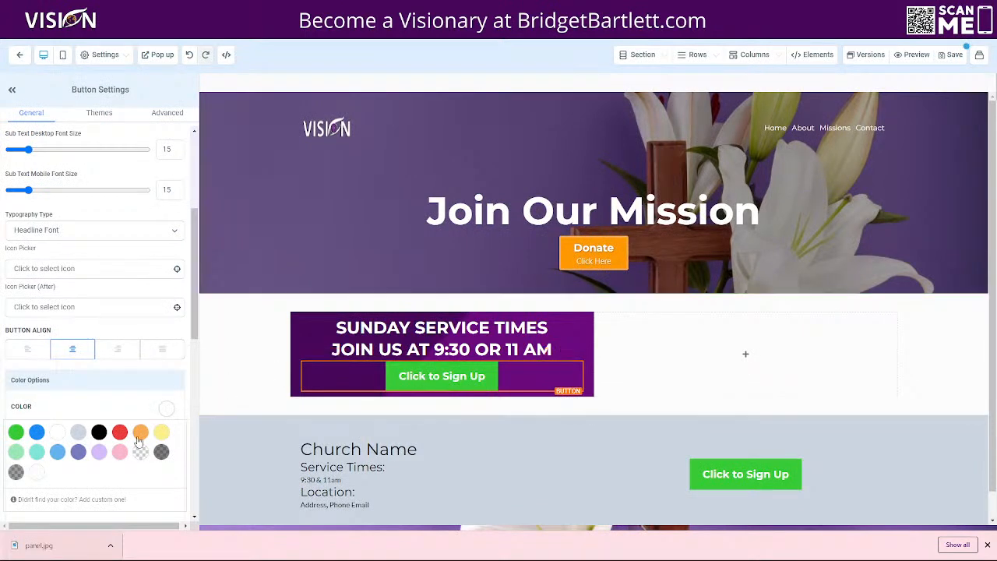
{"action": "scroll", "coordinate": [109, 311], "scroll_direction": "up", "scroll_amount": 3}
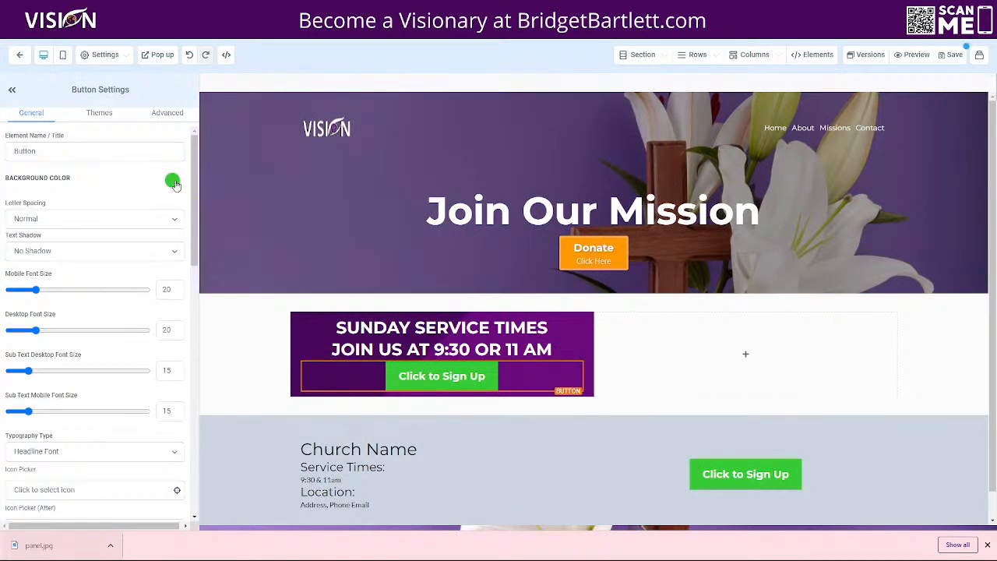
{"action": "left_click", "coordinate": [172, 181]}
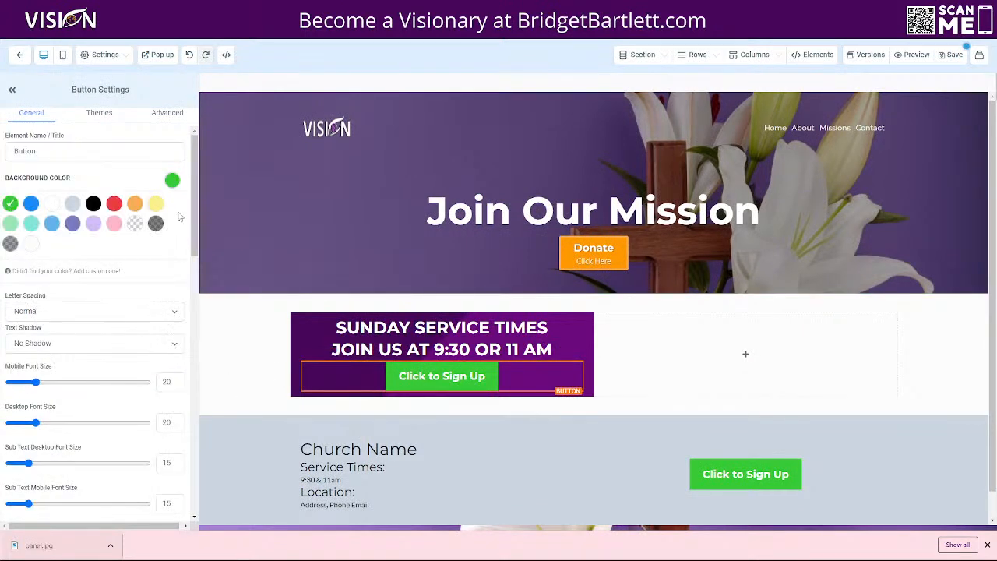
{"action": "left_click", "coordinate": [134, 226]}
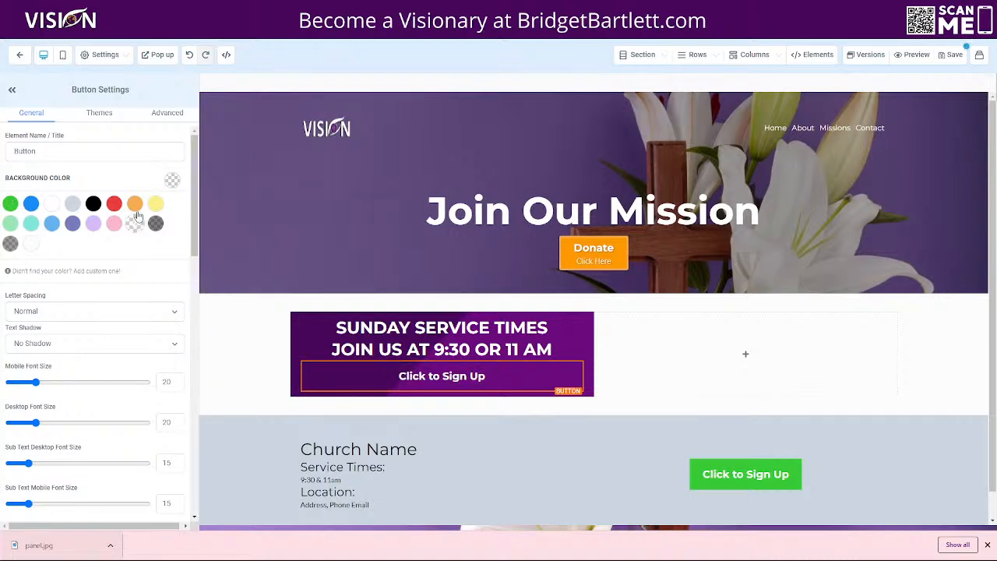
- Give the new button a full solid border, 3px wide, in light grey
{"action": "left_click", "coordinate": [167, 113]}
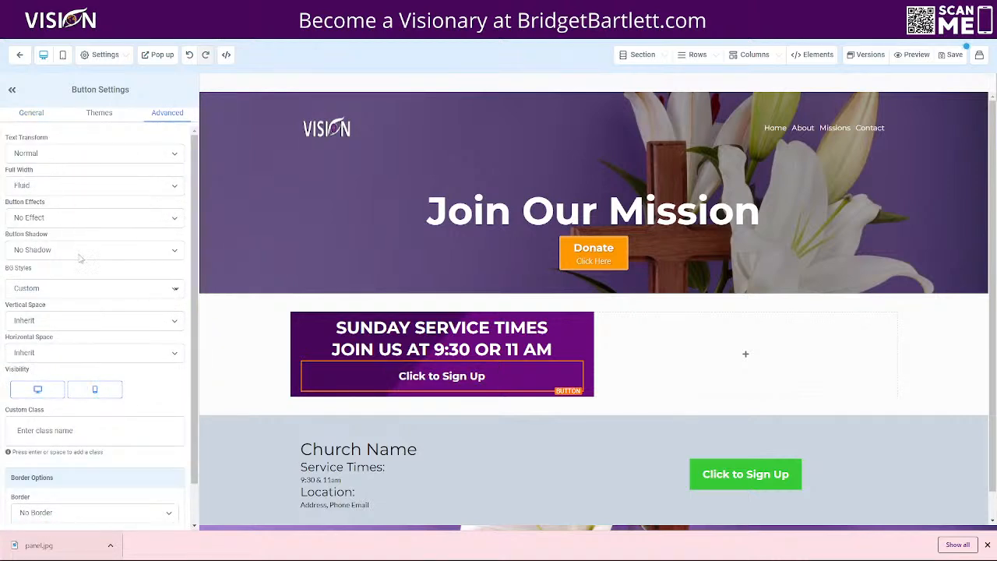
{"action": "scroll", "coordinate": [111, 276], "scroll_direction": "down", "scroll_amount": 2}
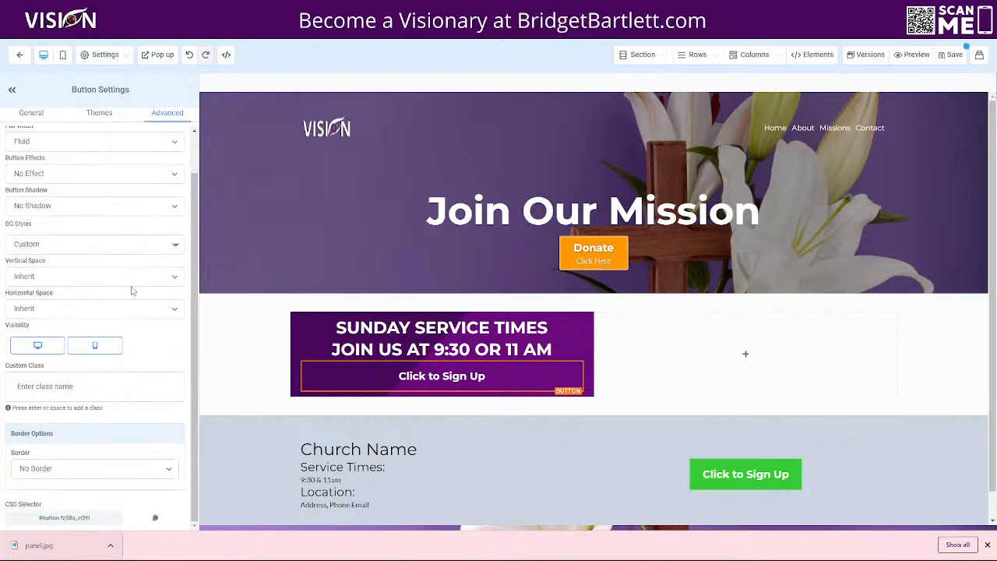
{"action": "left_click", "coordinate": [85, 472]}
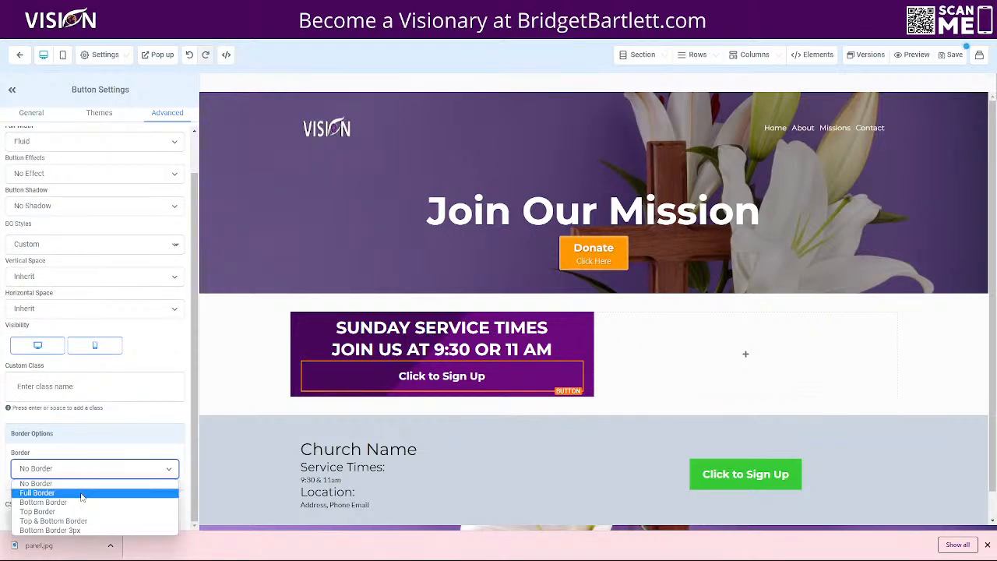
{"action": "left_click", "coordinate": [84, 493]}
{"action": "scroll", "coordinate": [146, 379], "scroll_direction": "down", "scroll_amount": 2}
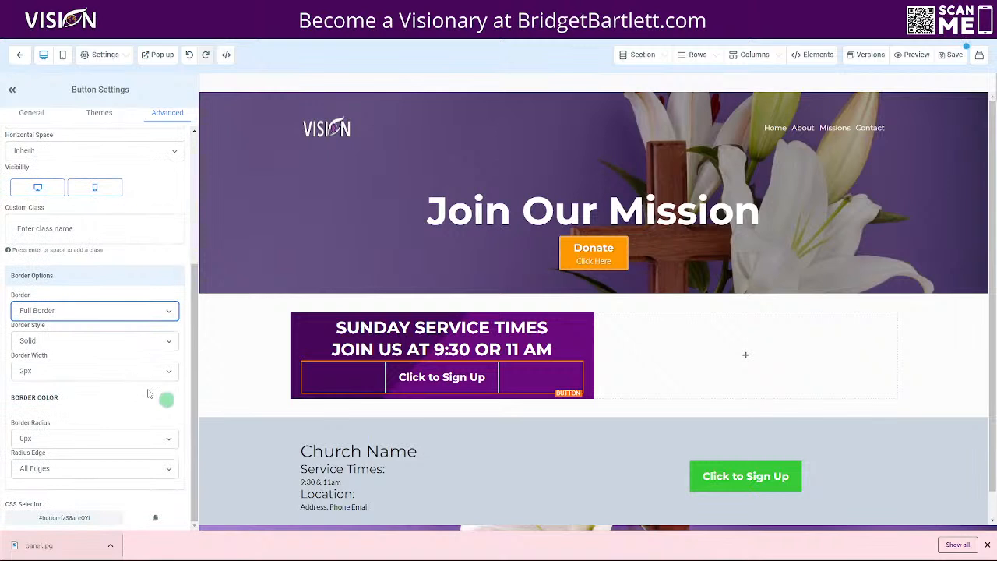
{"action": "left_click", "coordinate": [166, 401]}
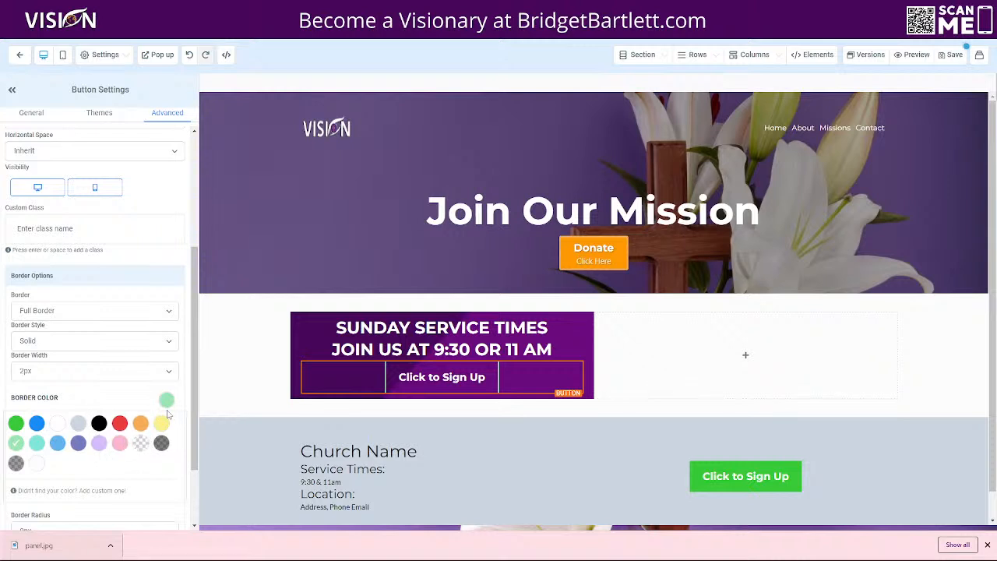
{"action": "left_click", "coordinate": [140, 443]}
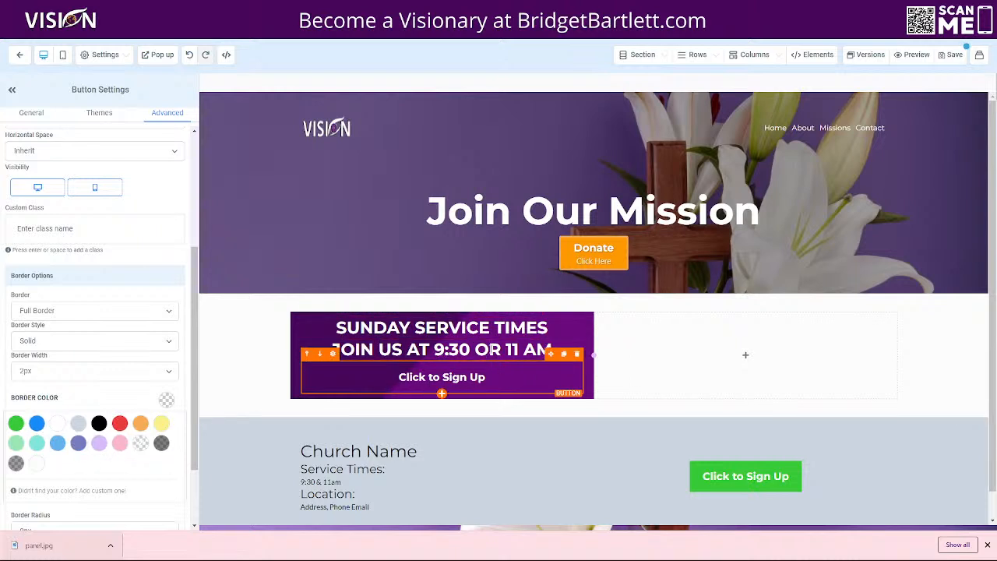
{"action": "left_click", "coordinate": [79, 424]}
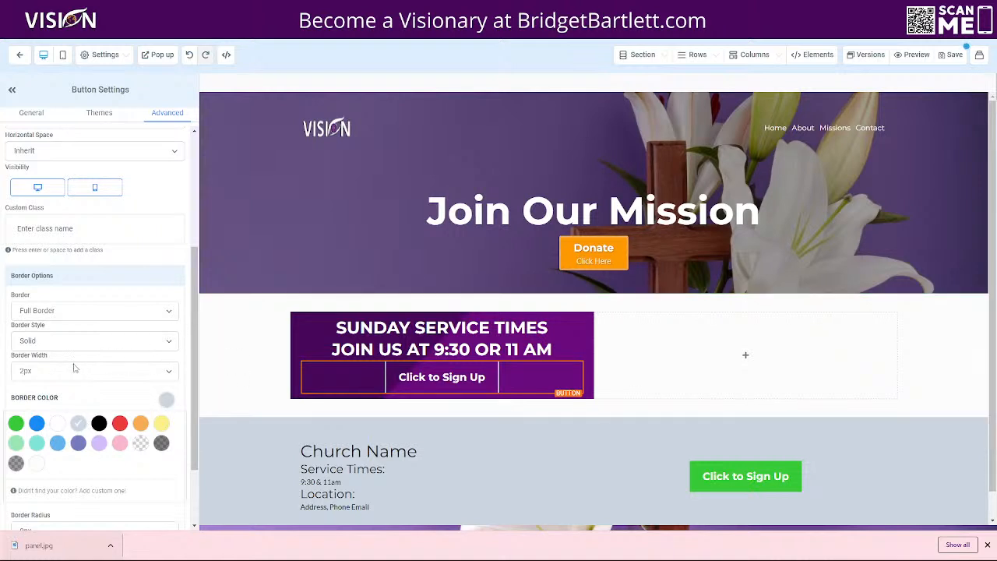
{"action": "left_click", "coordinate": [67, 377]}
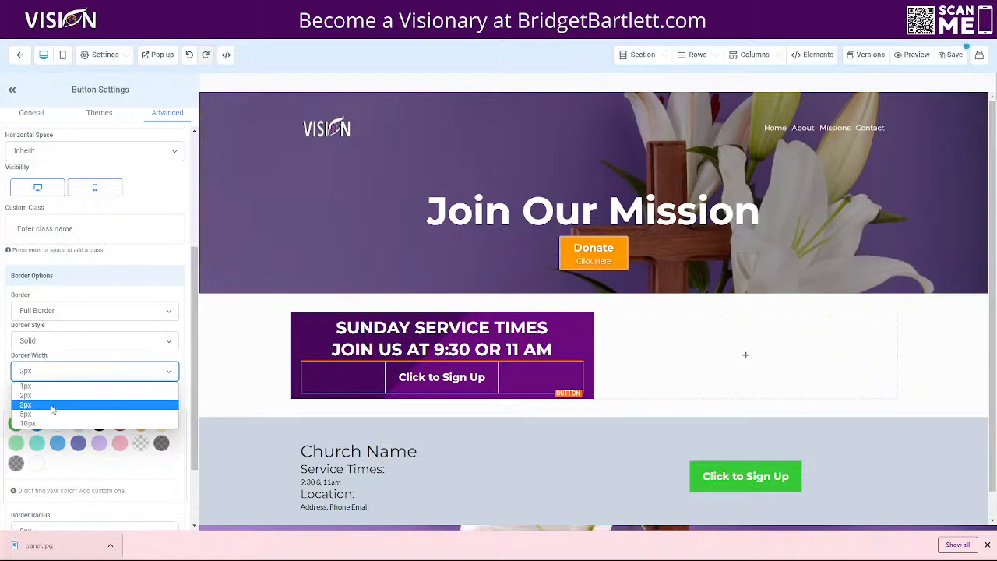
{"action": "left_click", "coordinate": [51, 405]}
- Set the button's border radius to 50px and its border color to white
{"action": "scroll", "coordinate": [185, 453], "scroll_direction": "down", "scroll_amount": 2}
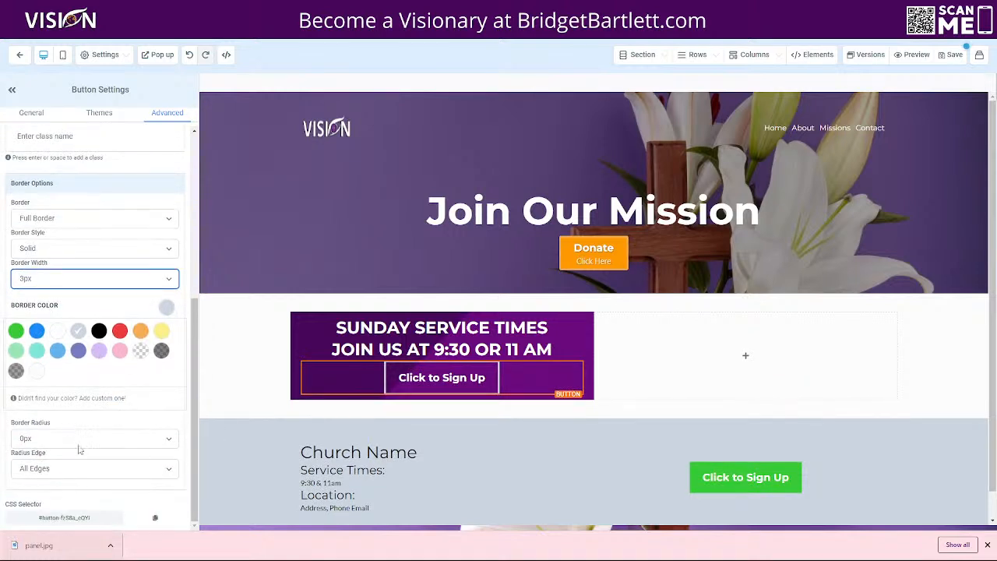
{"action": "left_click", "coordinate": [85, 441]}
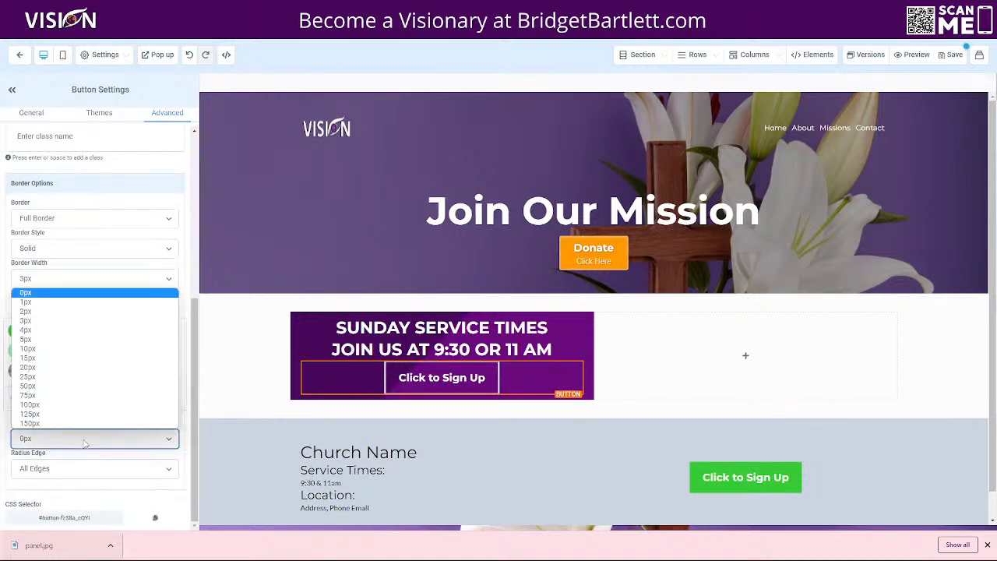
{"action": "left_click", "coordinate": [58, 351]}
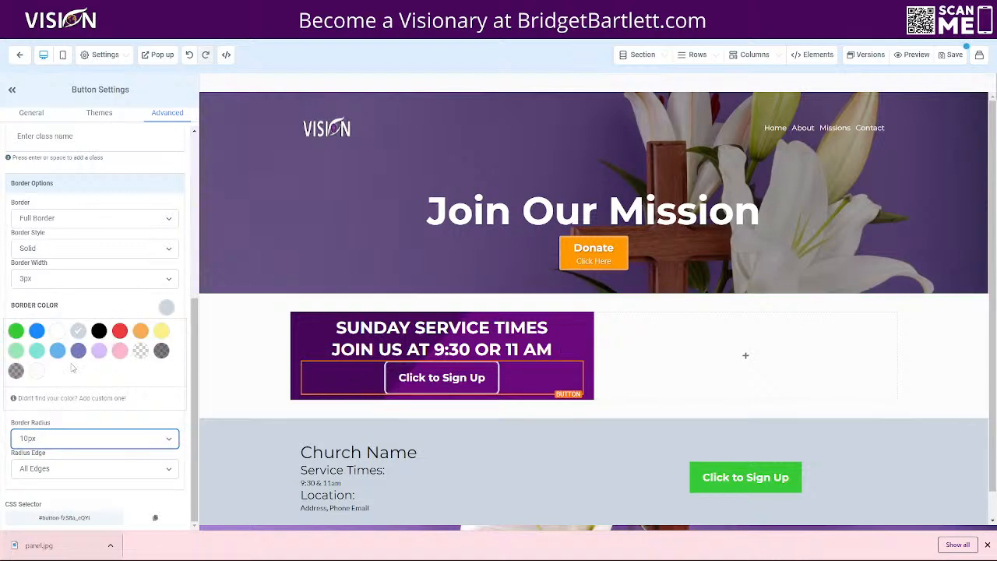
{"action": "left_click", "coordinate": [66, 438]}
{"action": "left_click", "coordinate": [55, 376]}
{"action": "left_click", "coordinate": [61, 452]}
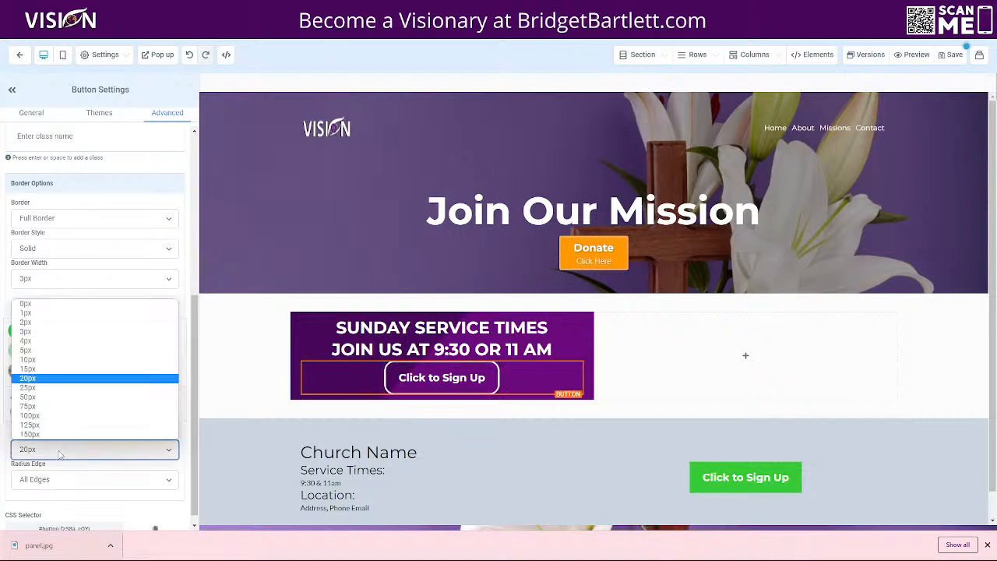
{"action": "left_click", "coordinate": [44, 388]}
{"action": "left_click", "coordinate": [58, 452]}
{"action": "left_click", "coordinate": [58, 406]}
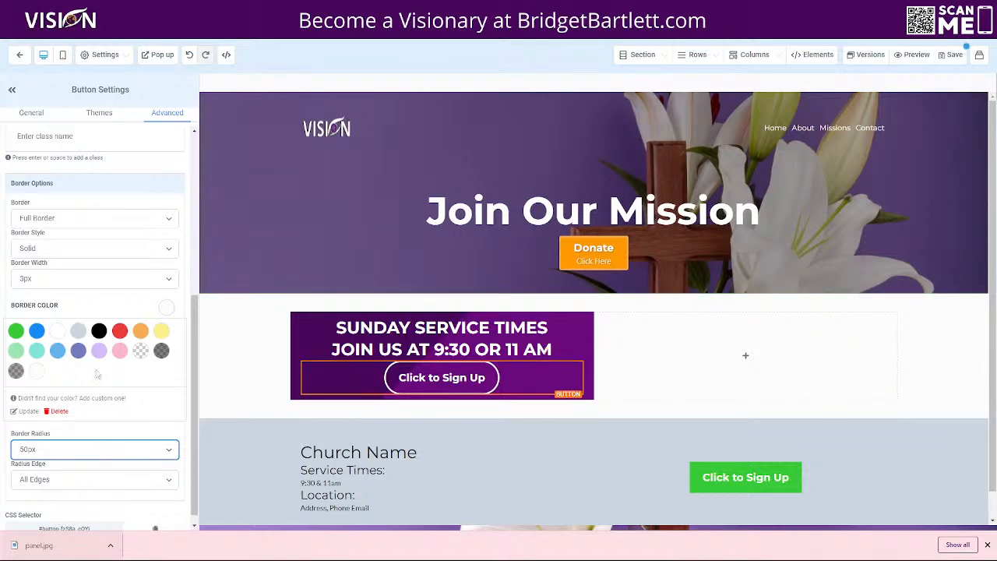
- Set the button's top and bottom padding to 10
{"action": "scroll", "coordinate": [96, 371], "scroll_direction": "up", "scroll_amount": 4}
{"action": "left_click", "coordinate": [31, 113]}
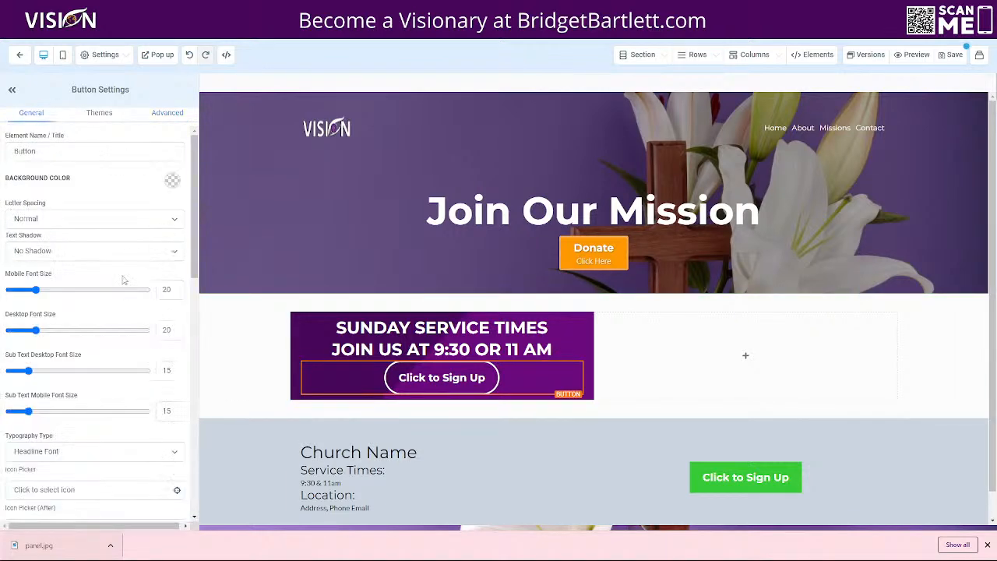
{"action": "scroll", "coordinate": [90, 378], "scroll_direction": "down", "scroll_amount": 2}
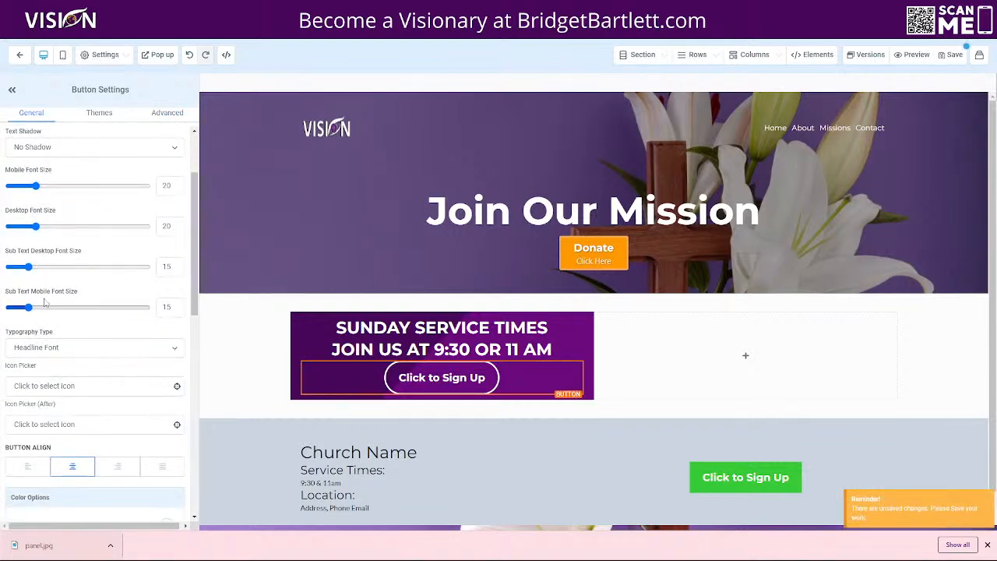
{"action": "scroll", "coordinate": [71, 359], "scroll_direction": "down", "scroll_amount": 5}
{"action": "scroll", "coordinate": [71, 359], "scroll_direction": "down", "scroll_amount": 3}
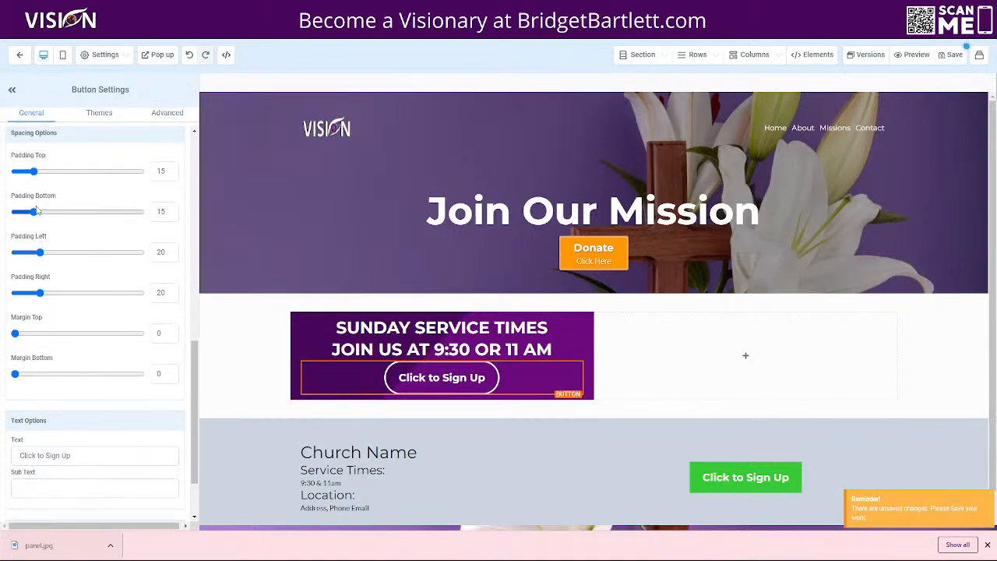
{"action": "left_click_drag", "start_coordinate": [36, 172], "coordinate": [26, 172]}
{"action": "left_click_drag", "start_coordinate": [34, 212], "coordinate": [27, 213]}
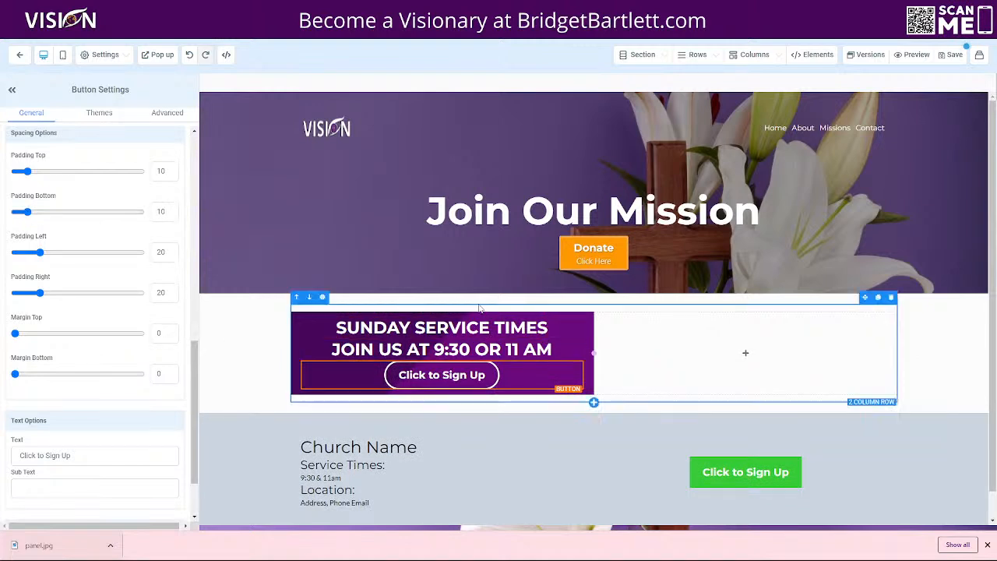
- Check the panel spacing on the reference church website and set the "SUNDAY SERVICE TIMES" headline's top margin to 50
{"action": "left_click", "coordinate": [469, 328]}
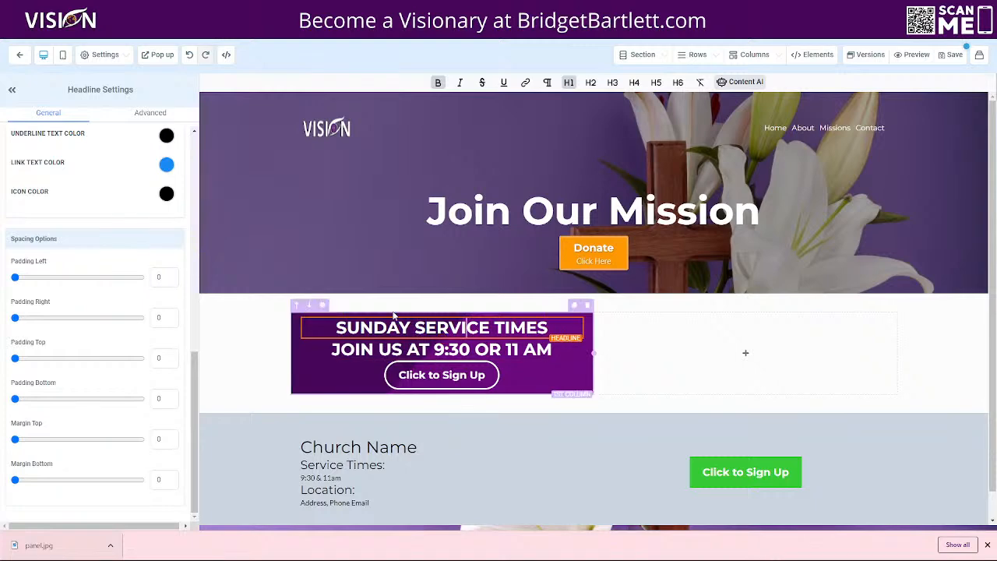
{"action": "left_click", "coordinate": [398, 8]}
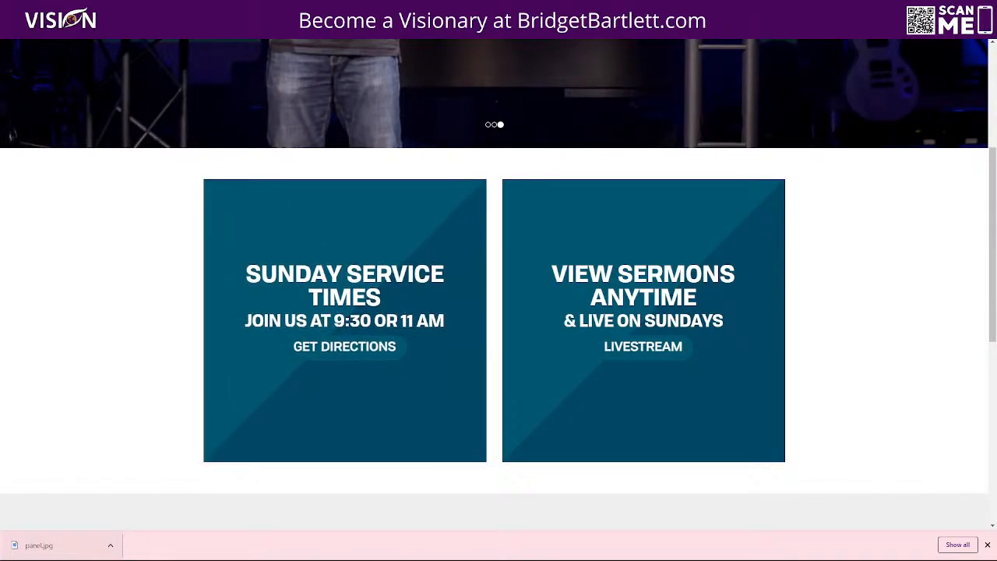
{"action": "left_click", "coordinate": [257, 8]}
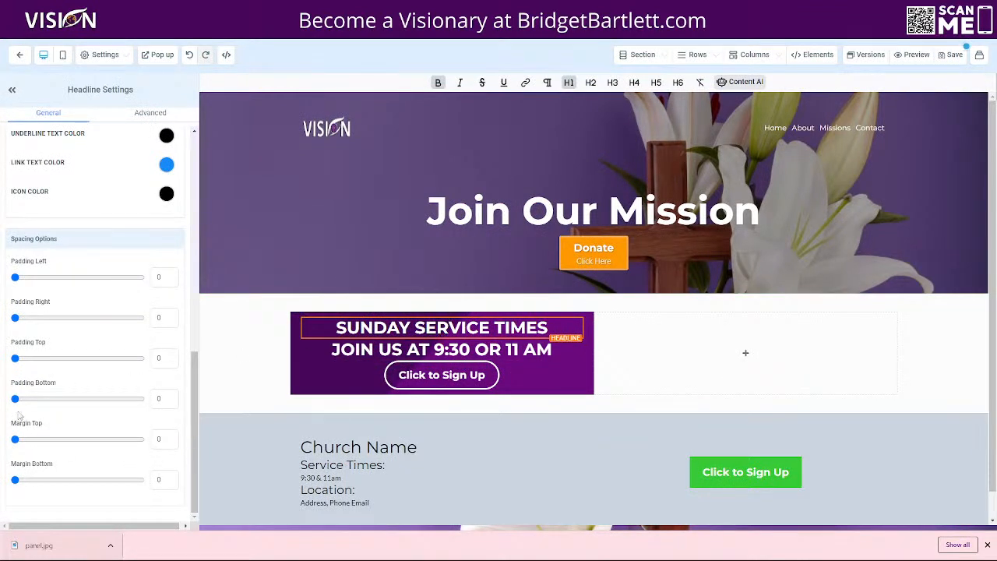
{"action": "left_click_drag", "start_coordinate": [15, 359], "coordinate": [62, 363]}
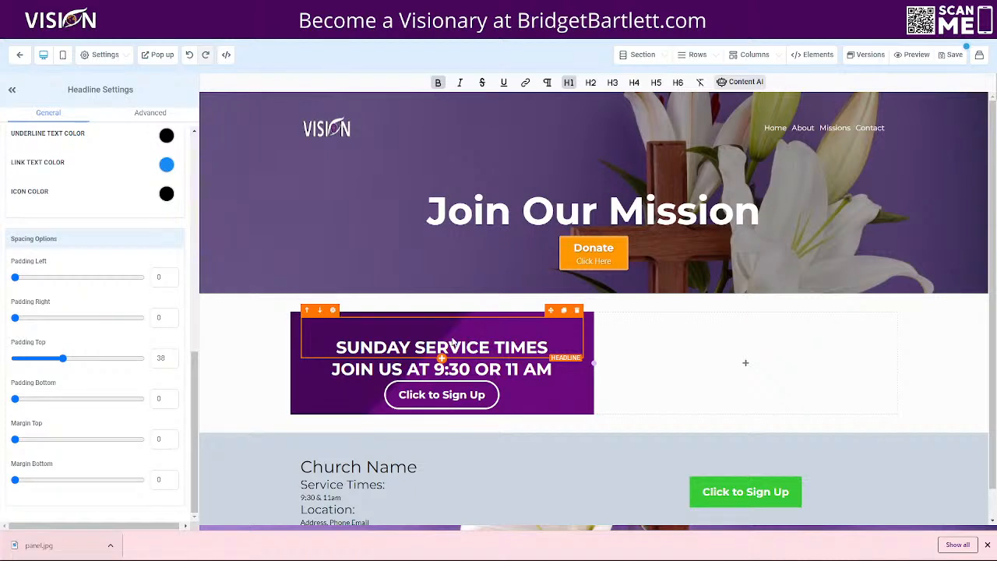
{"action": "left_click_drag", "start_coordinate": [65, 363], "coordinate": [3, 370]}
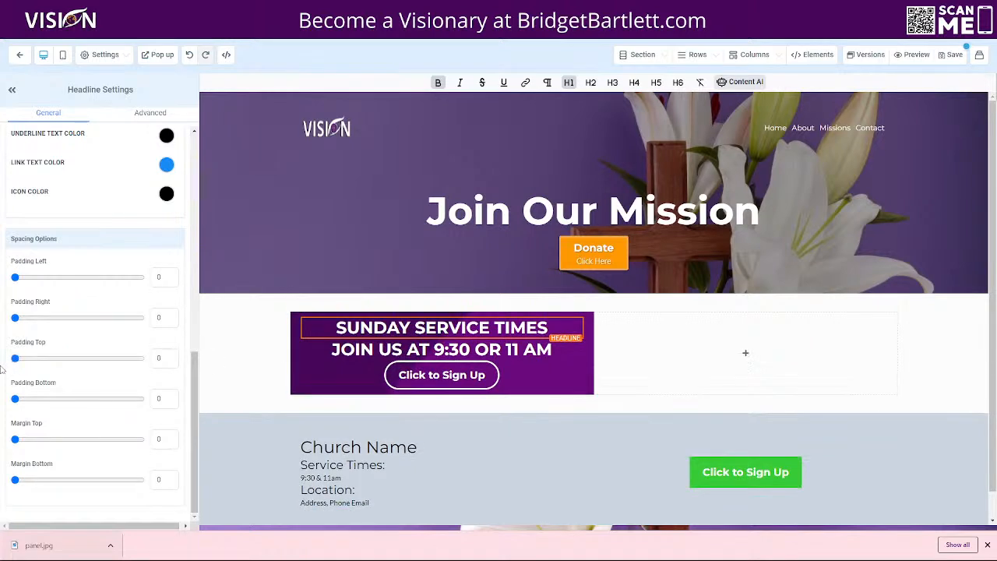
{"action": "left_click_drag", "start_coordinate": [15, 440], "coordinate": [79, 441]}
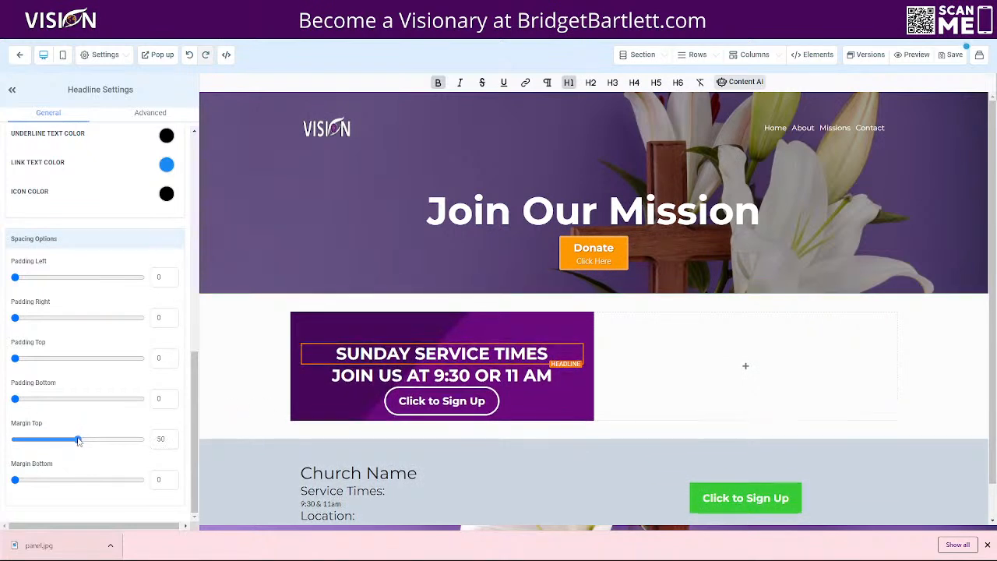
- Set the bottom margin of the panel's "Click to Sign Up" button to 50
{"action": "left_click", "coordinate": [360, 406]}
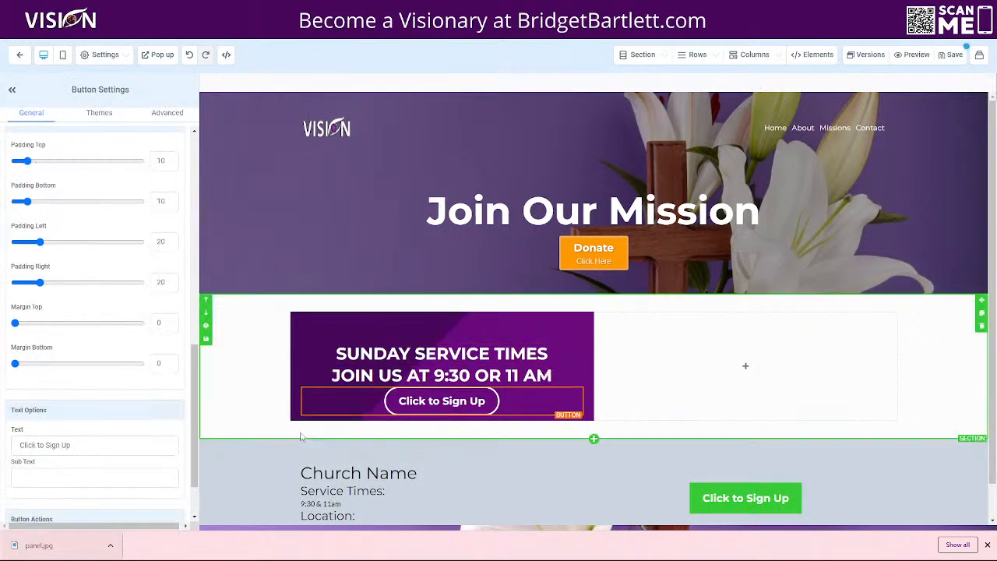
{"action": "left_click_drag", "start_coordinate": [15, 363], "coordinate": [77, 383]}
{"action": "left_click_drag", "start_coordinate": [80, 384], "coordinate": [77, 384]}
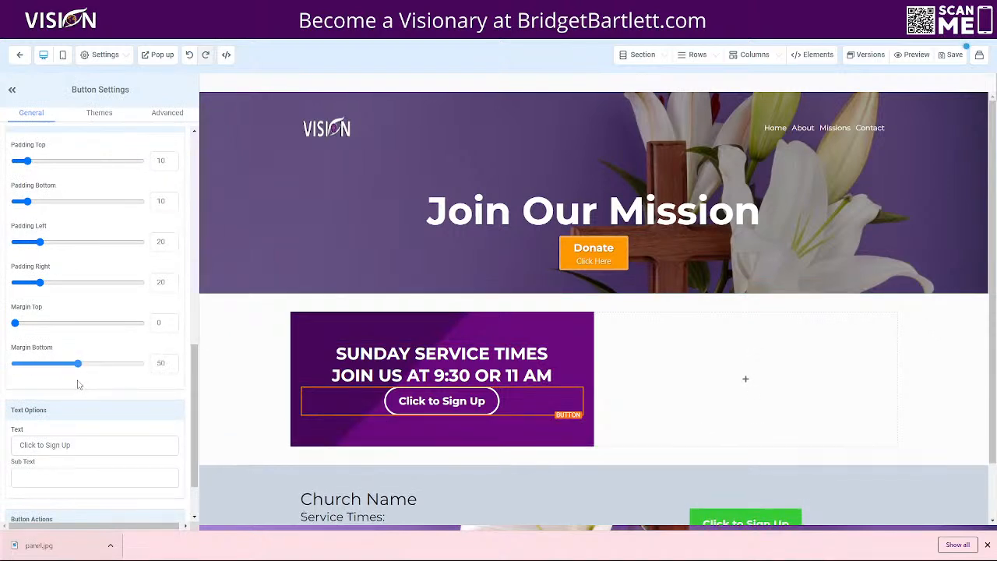
{"action": "left_click", "coordinate": [493, 327]}
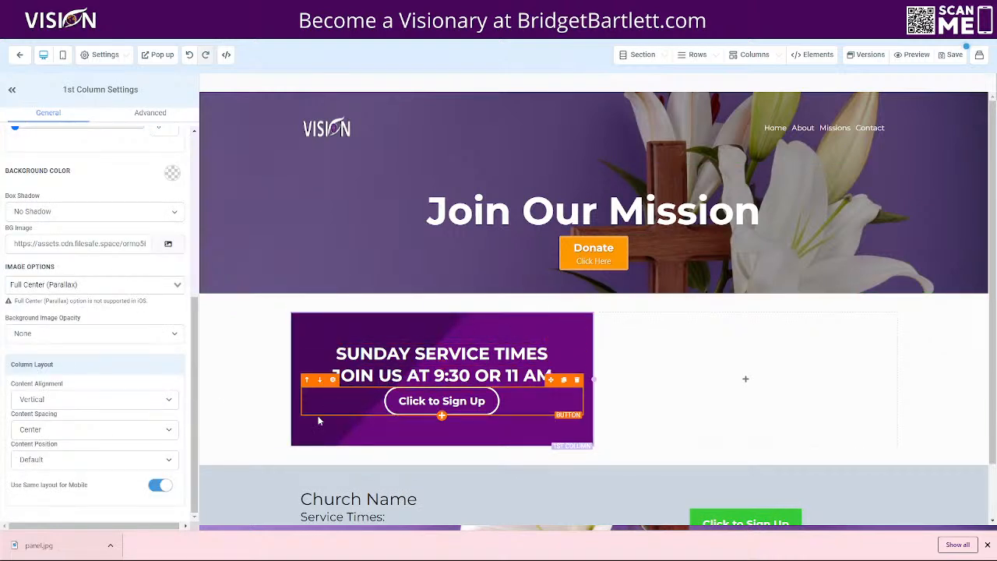
- Set the "SUNDAY SERVICE TIMES" headline's top margin and the panel button's bottom margin to 100
{"action": "left_click", "coordinate": [389, 353]}
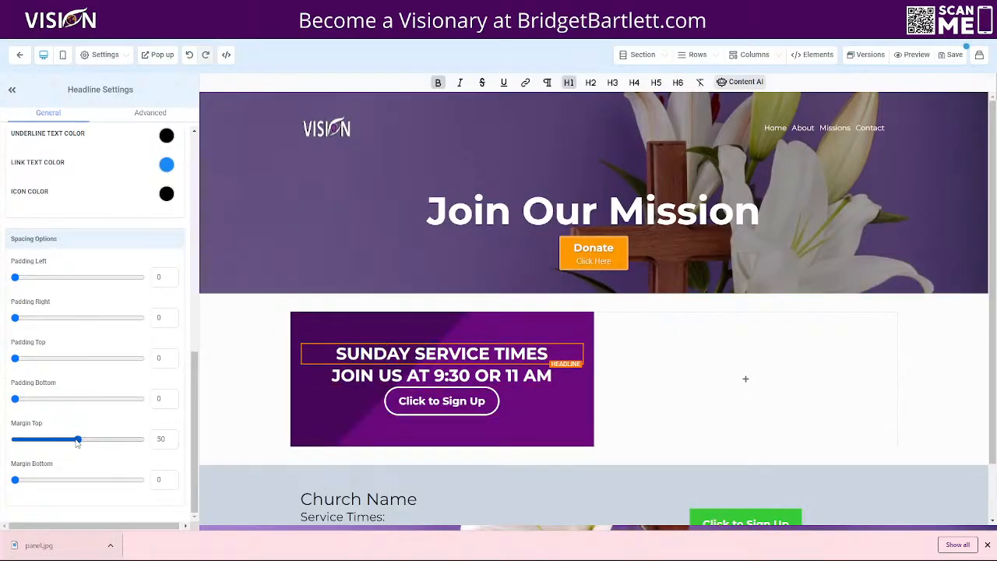
{"action": "left_click_drag", "start_coordinate": [78, 440], "coordinate": [163, 441]}
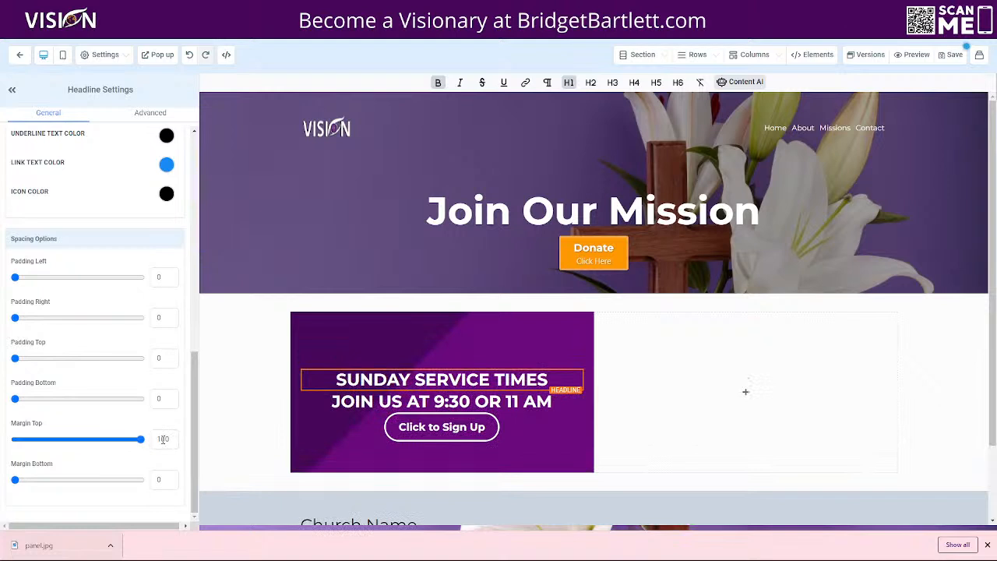
{"action": "left_click", "coordinate": [325, 433]}
{"action": "left_click_drag", "start_coordinate": [77, 363], "coordinate": [140, 363]}
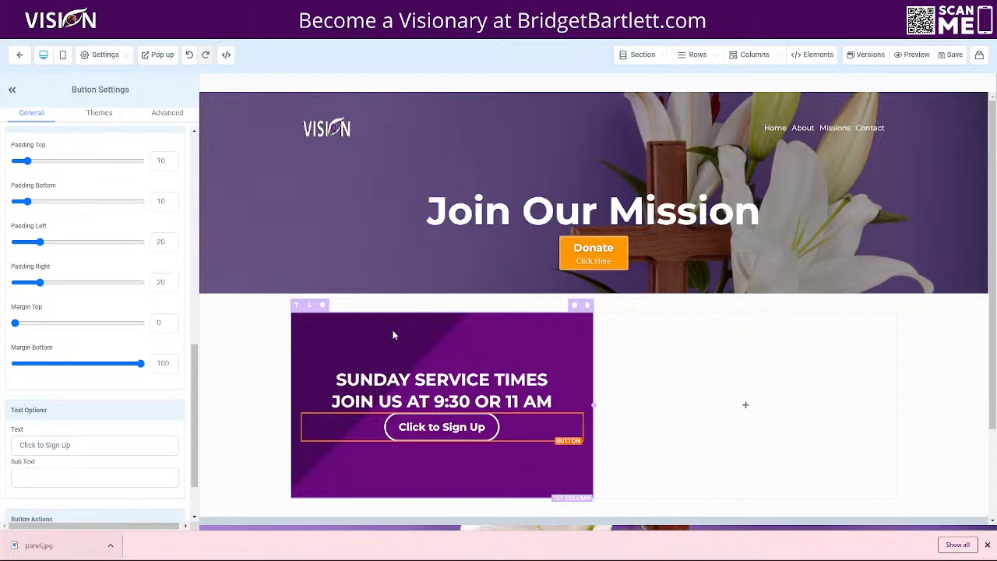
- Duplicate the purple service-times panel column and delete the empty column beside the copy
{"action": "left_click", "coordinate": [338, 334]}
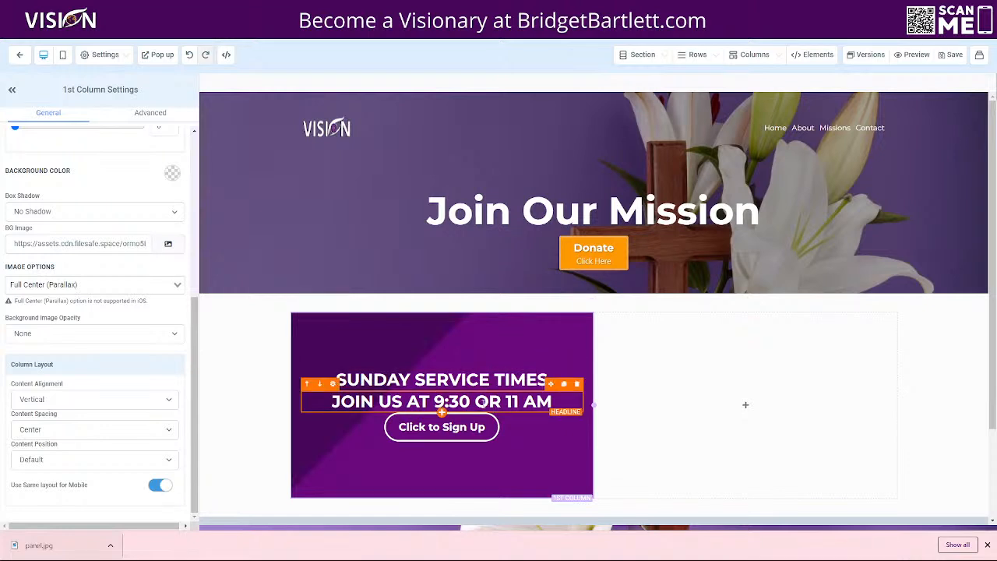
{"action": "left_click", "coordinate": [574, 308]}
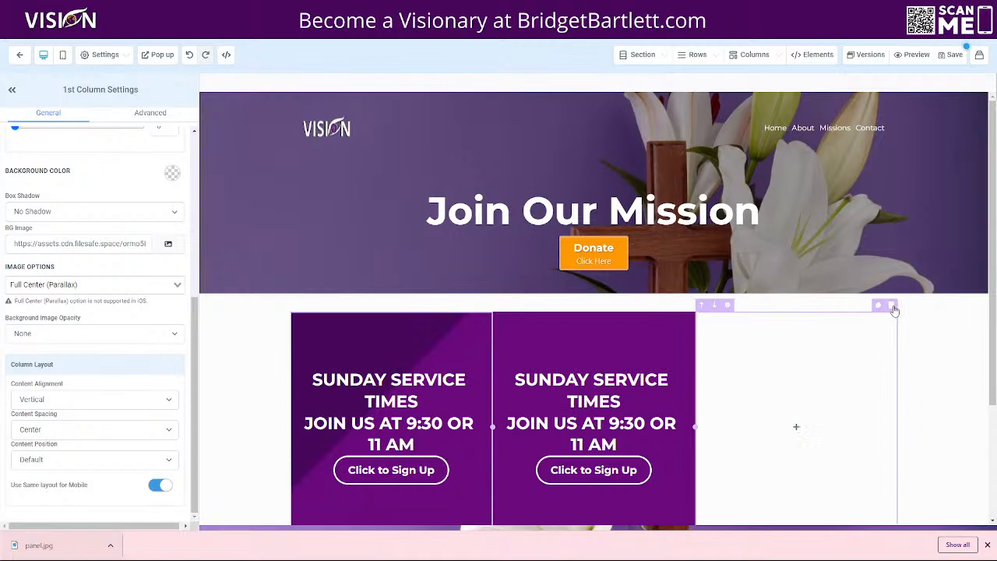
{"action": "left_click", "coordinate": [893, 308]}
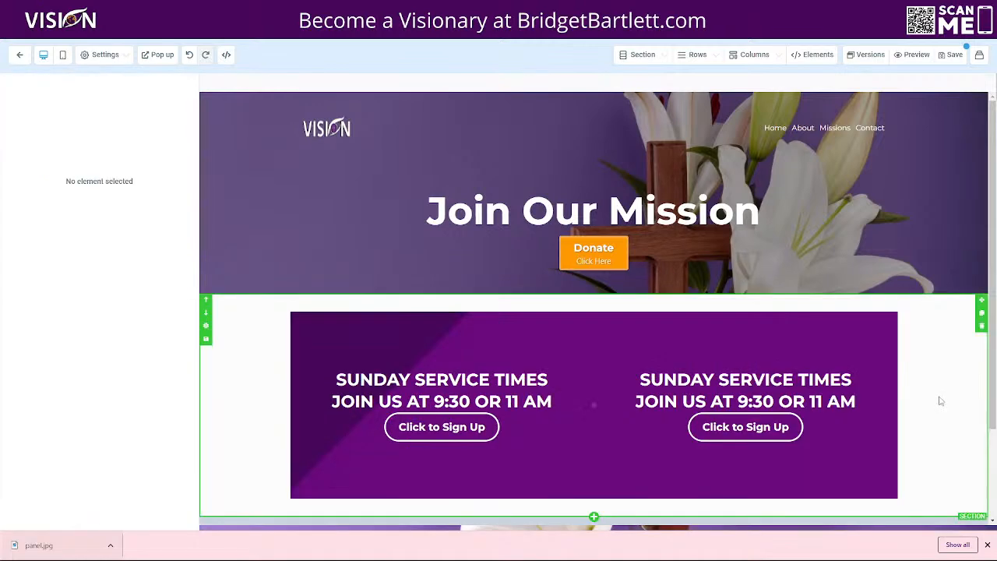
{"action": "left_click", "coordinate": [583, 381]}
{"action": "left_click", "coordinate": [583, 379]}
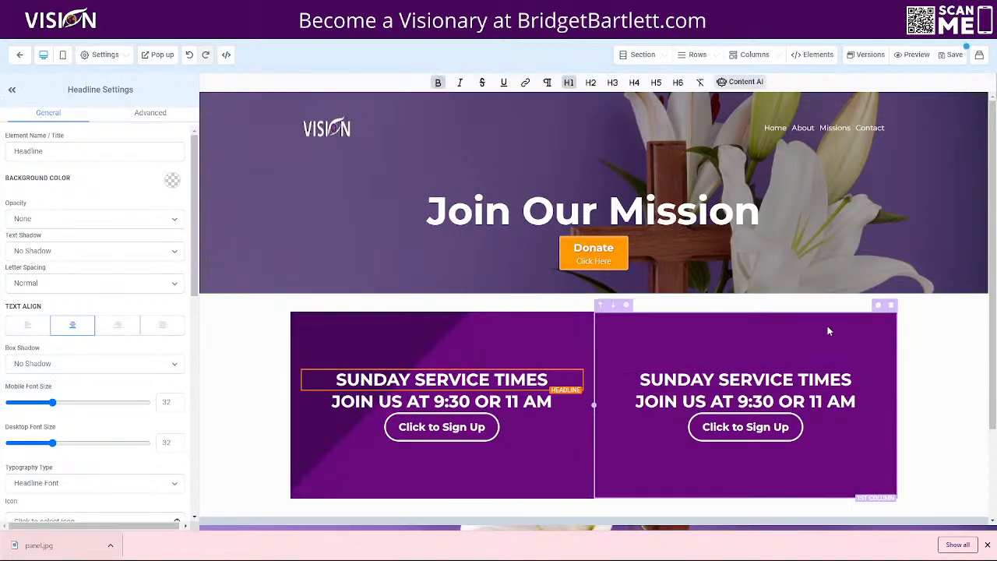
- Check the second panel's background image setting and review both panels on the desktop page
{"action": "left_click", "coordinate": [706, 324]}
{"action": "scroll", "coordinate": [69, 447], "scroll_direction": "down", "scroll_amount": 3}
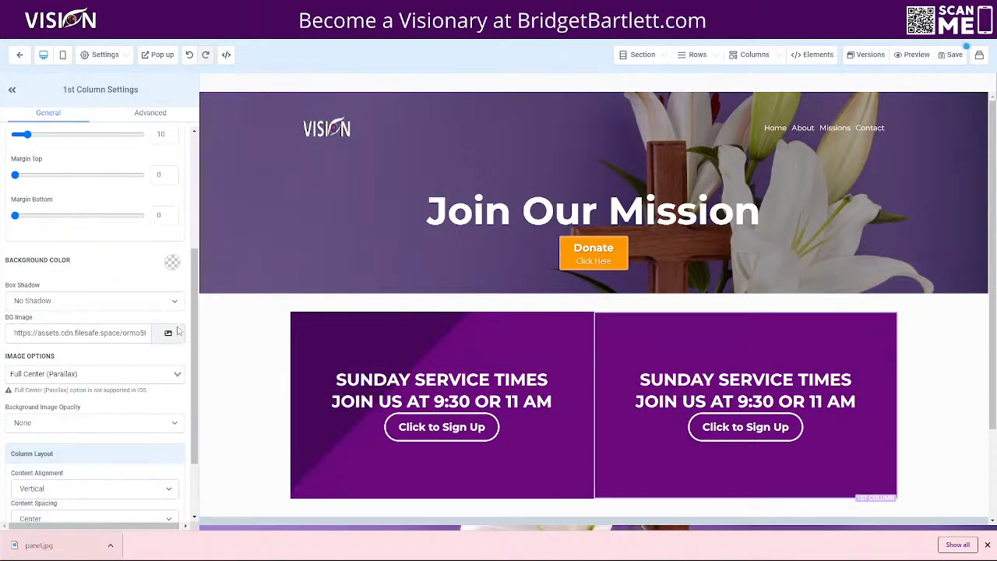
{"action": "left_click", "coordinate": [169, 335]}
{"action": "left_click", "coordinate": [85, 242]}
{"action": "scroll", "coordinate": [832, 367], "scroll_direction": "down", "scroll_amount": 1}
{"action": "scroll", "coordinate": [834, 368], "scroll_direction": "down", "scroll_amount": 3}
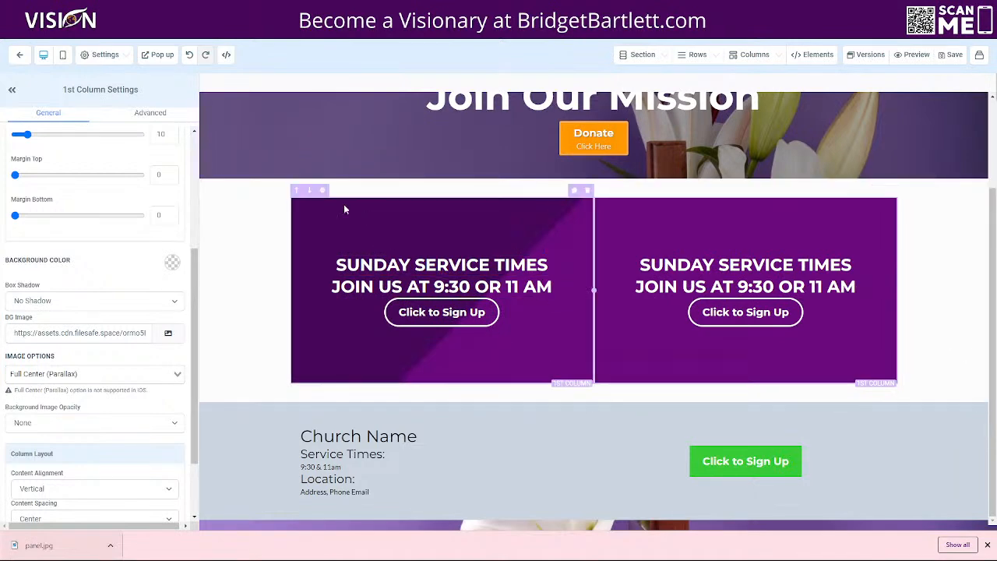
{"action": "scroll", "coordinate": [282, 265], "scroll_direction": "up", "scroll_amount": 2}
{"action": "scroll", "coordinate": [282, 265], "scroll_direction": "up", "scroll_amount": 2}
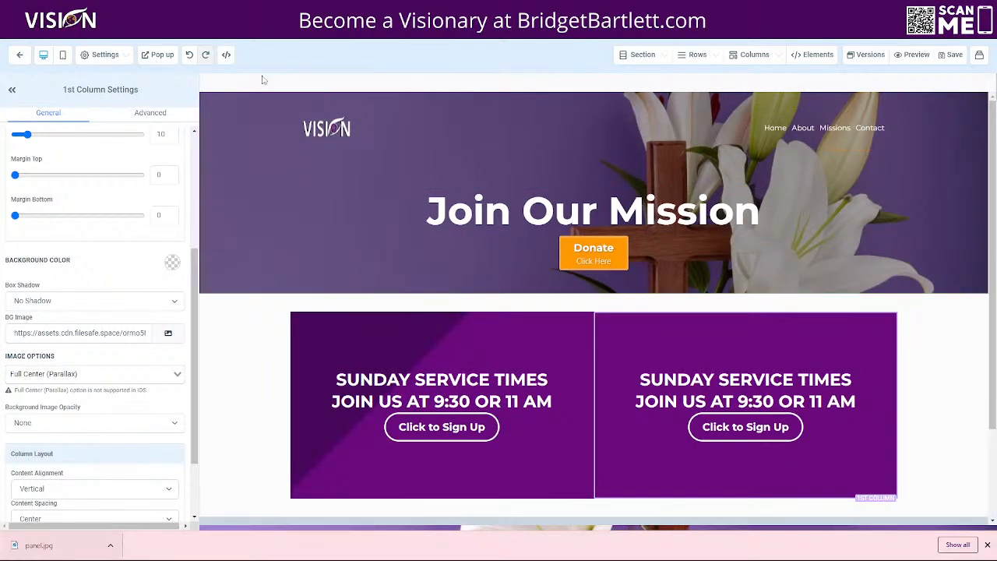
- Switch to the mobile layout and set the "Join Our Mission" headline's mobile font size to 49
{"action": "left_click", "coordinate": [64, 56]}
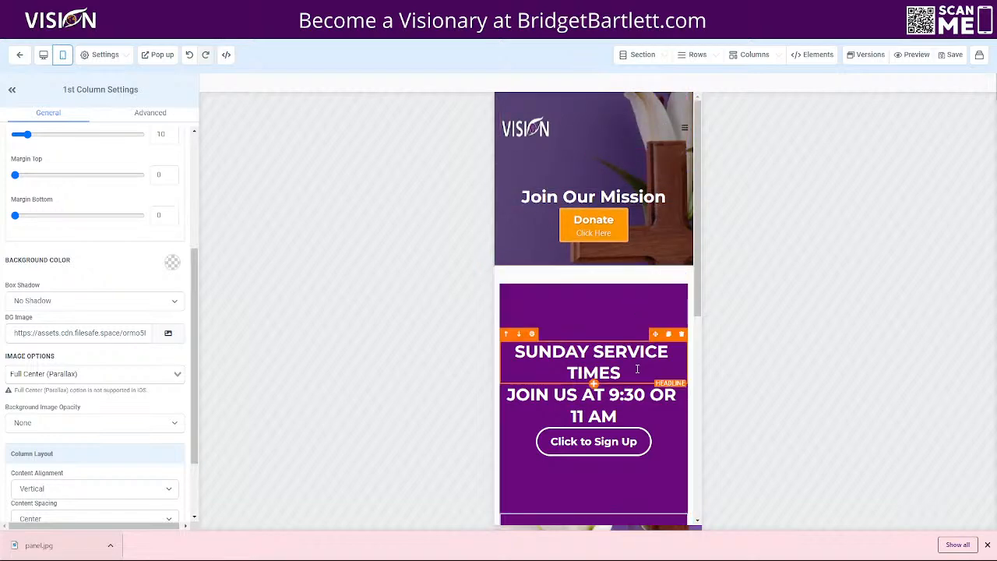
{"action": "scroll", "coordinate": [632, 369], "scroll_direction": "down", "scroll_amount": 2}
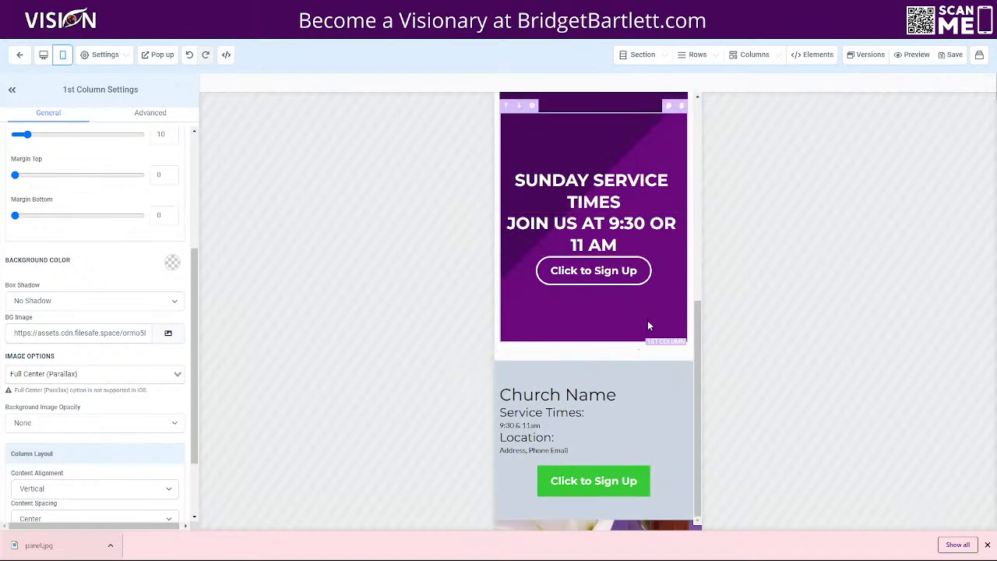
{"action": "scroll", "coordinate": [648, 326], "scroll_direction": "up", "scroll_amount": 2}
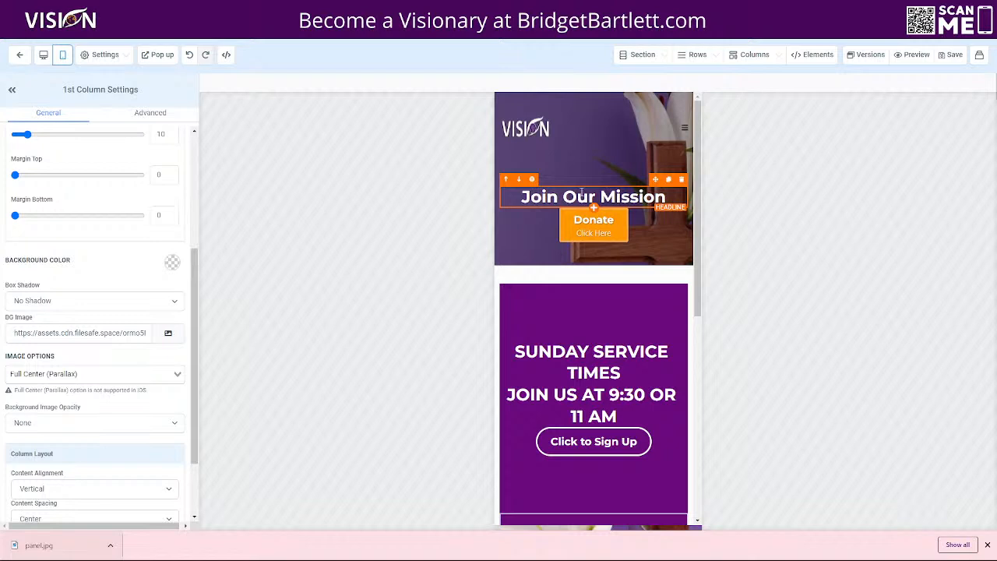
{"action": "left_click", "coordinate": [528, 199]}
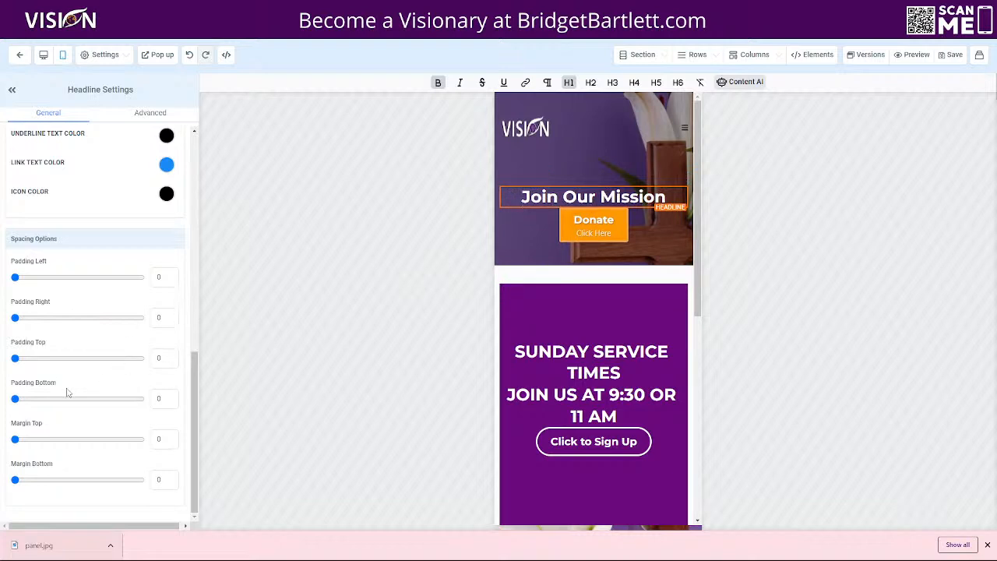
{"action": "scroll", "coordinate": [80, 439], "scroll_direction": "up", "scroll_amount": 5}
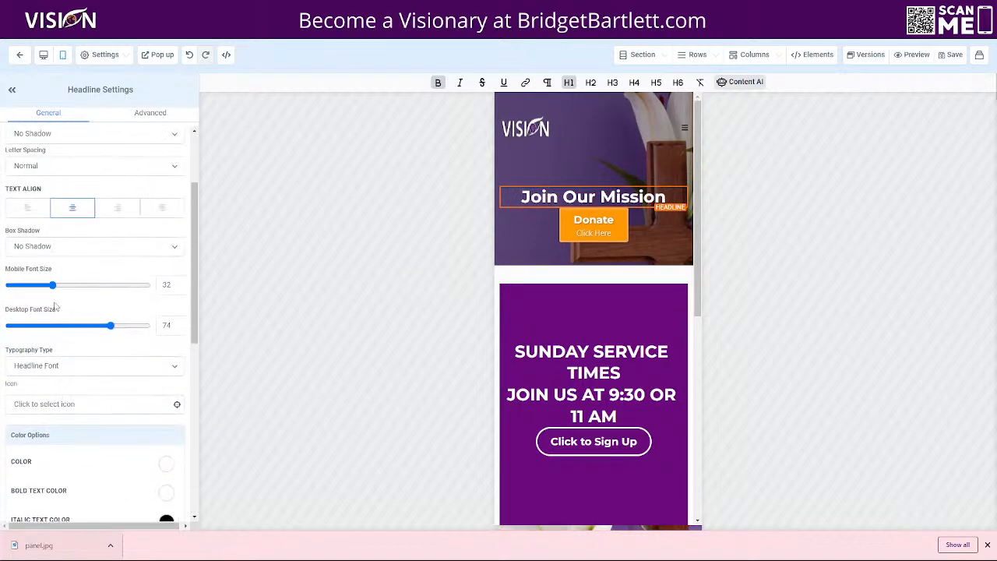
{"action": "left_click_drag", "start_coordinate": [52, 286], "coordinate": [77, 287]}
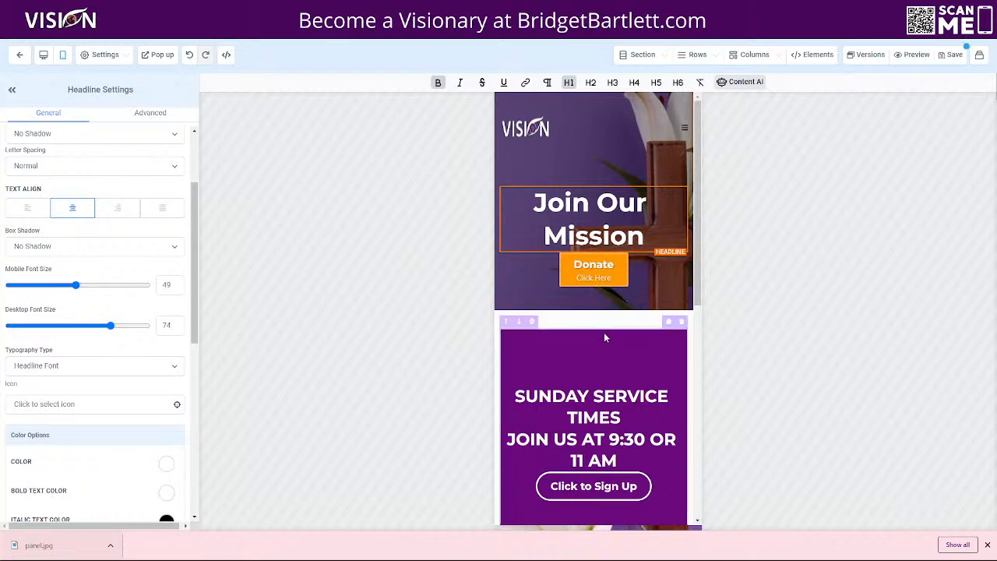
- Reduce the mobile font size of the first panel's headlines and set the "JOIN US AT 9:30 OR 11 AM" line's bottom margin to 28
{"action": "left_click", "coordinate": [610, 413]}
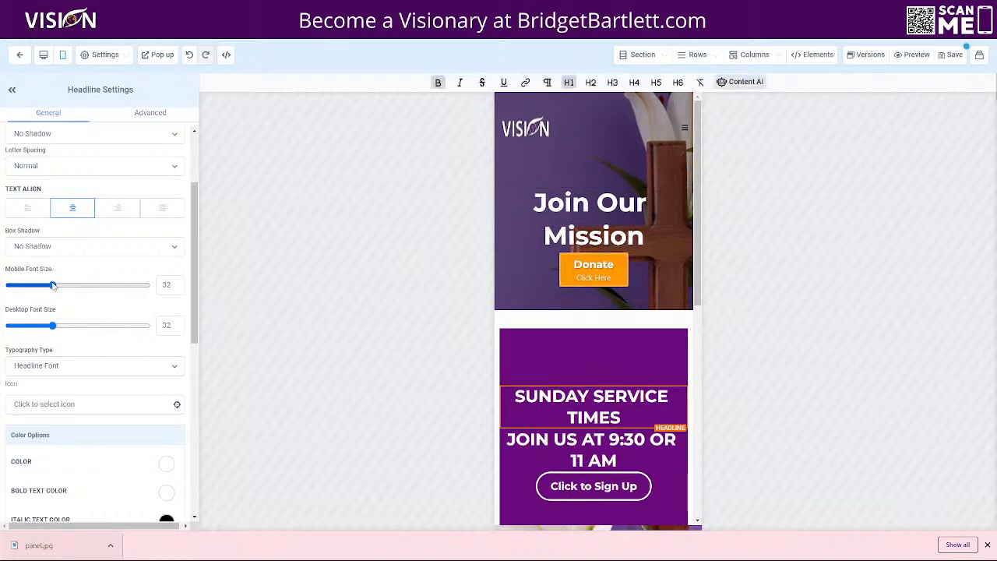
{"action": "left_click_drag", "start_coordinate": [51, 287], "coordinate": [36, 287]}
{"action": "left_click", "coordinate": [537, 416]}
{"action": "scroll", "coordinate": [94, 363], "scroll_direction": "down", "scroll_amount": 5}
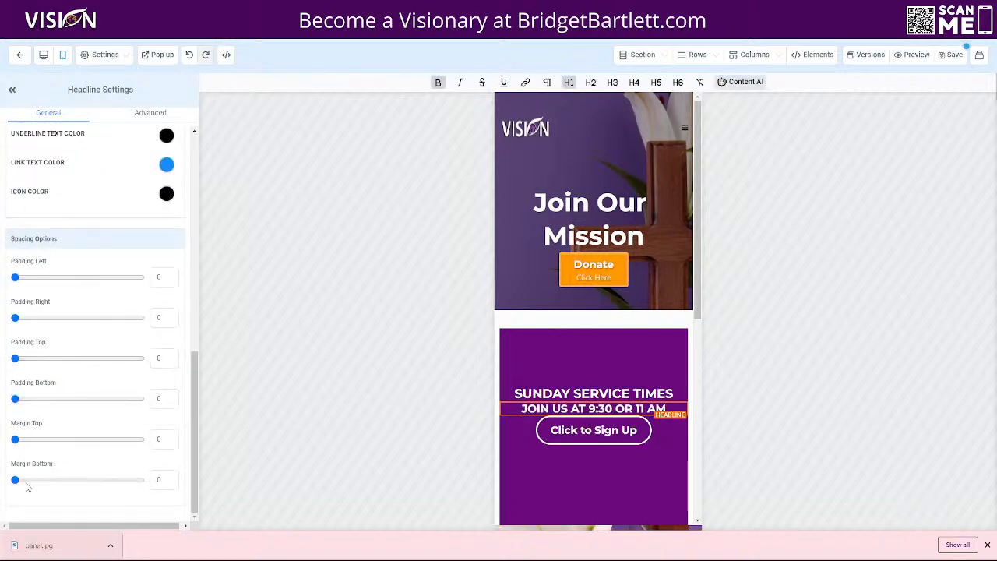
{"action": "left_click_drag", "start_coordinate": [15, 480], "coordinate": [50, 480]}
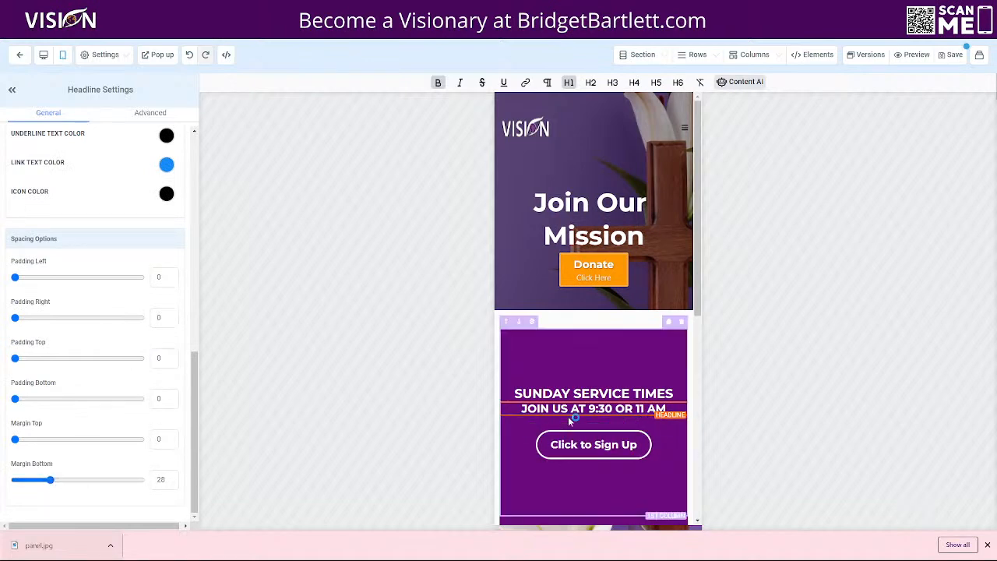
- In the second panel, set the mobile font size of "SUNDAY SERVICE TIMES" to 22 and of "JOIN US AT 9:30 OR 11 AM" to 14
{"action": "scroll", "coordinate": [558, 326], "scroll_direction": "down", "scroll_amount": 3}
{"action": "left_click", "coordinate": [558, 326]}
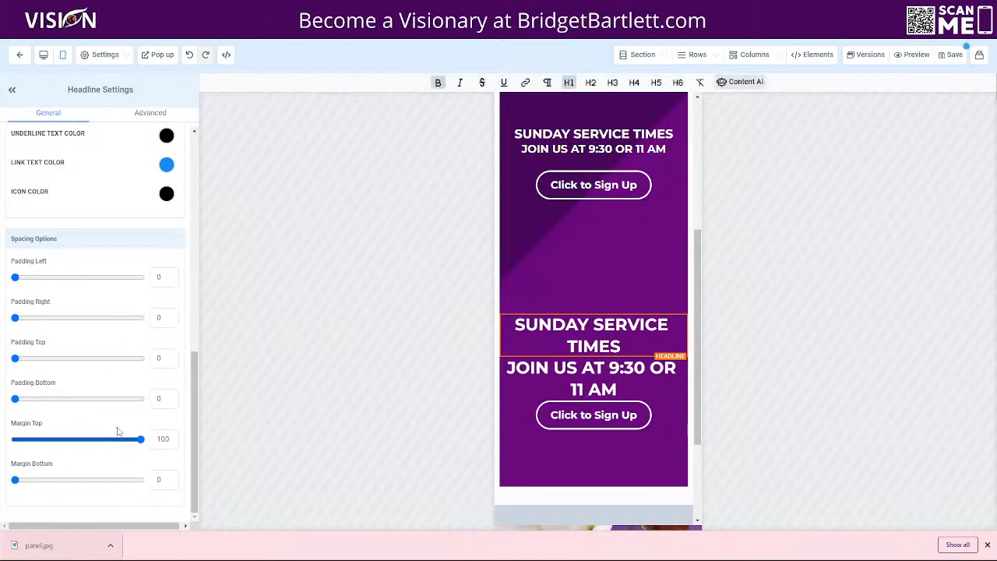
{"action": "scroll", "coordinate": [52, 286], "scroll_direction": "up", "scroll_amount": 10}
{"action": "left_click_drag", "start_coordinate": [52, 402], "coordinate": [37, 403]}
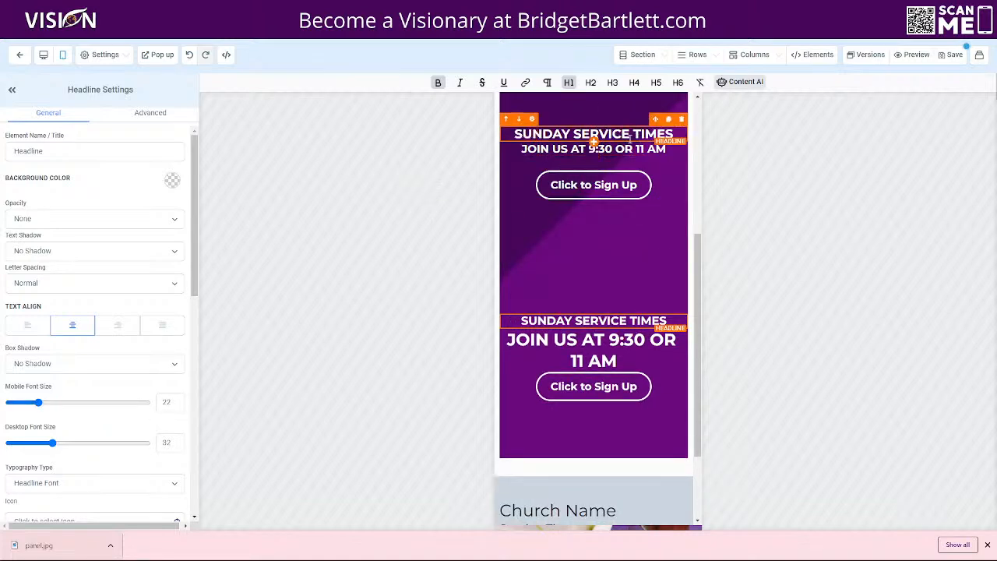
{"action": "mouse_move", "coordinate": [38, 403]}
{"action": "left_mouse_down"}
{"action": "mouse_move", "coordinate": [46, 405]}
{"action": "mouse_move", "coordinate": [17, 403]}
{"action": "mouse_move", "coordinate": [28, 402]}
{"action": "left_mouse_up"}
{"action": "scroll", "coordinate": [622, 373], "scroll_direction": "down", "scroll_amount": 1}
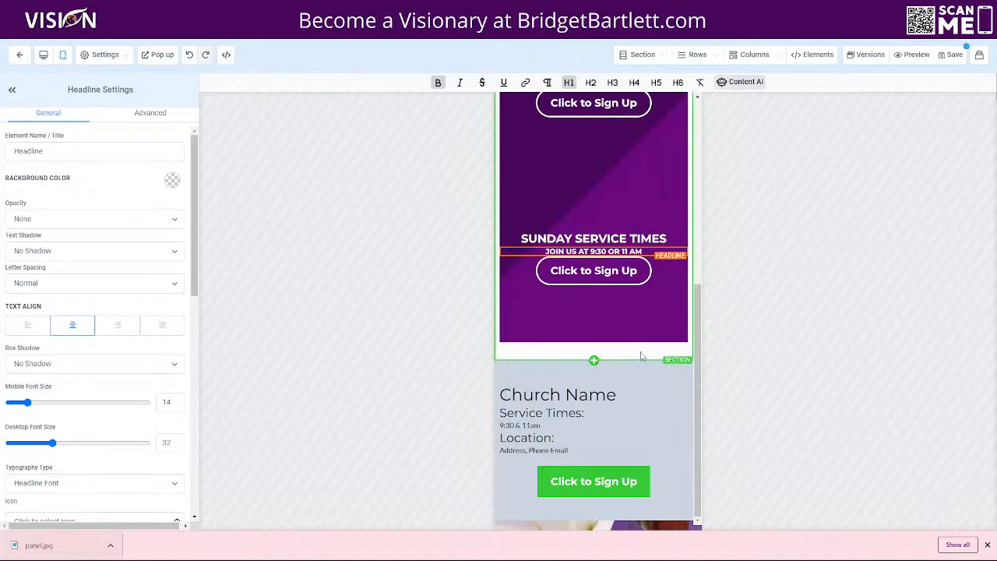
- Try hiding the service-times section on mobile, and restore its mobile visibility
{"action": "scroll", "coordinate": [640, 351], "scroll_direction": "up", "scroll_amount": 5}
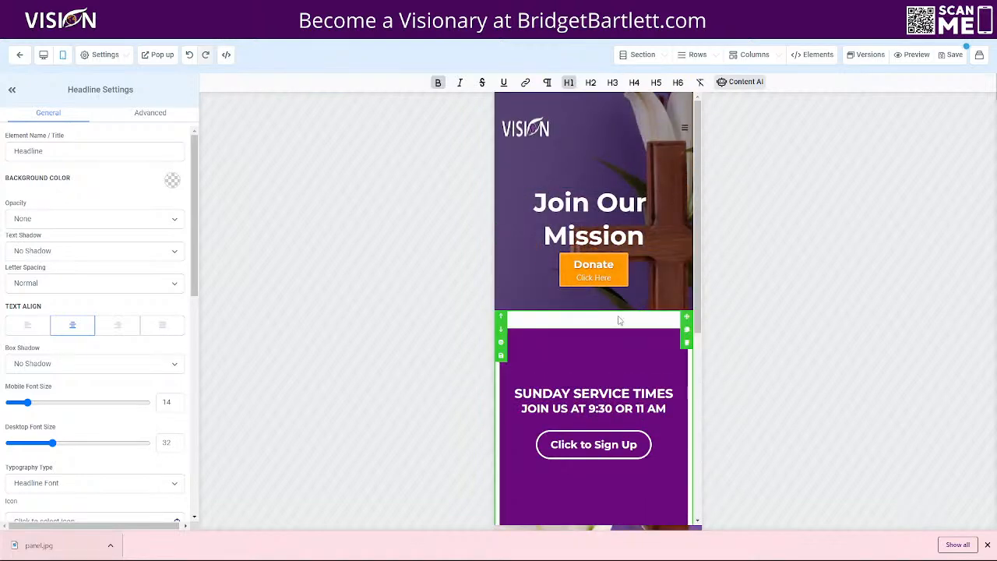
{"action": "scroll", "coordinate": [619, 321], "scroll_direction": "down", "scroll_amount": 2}
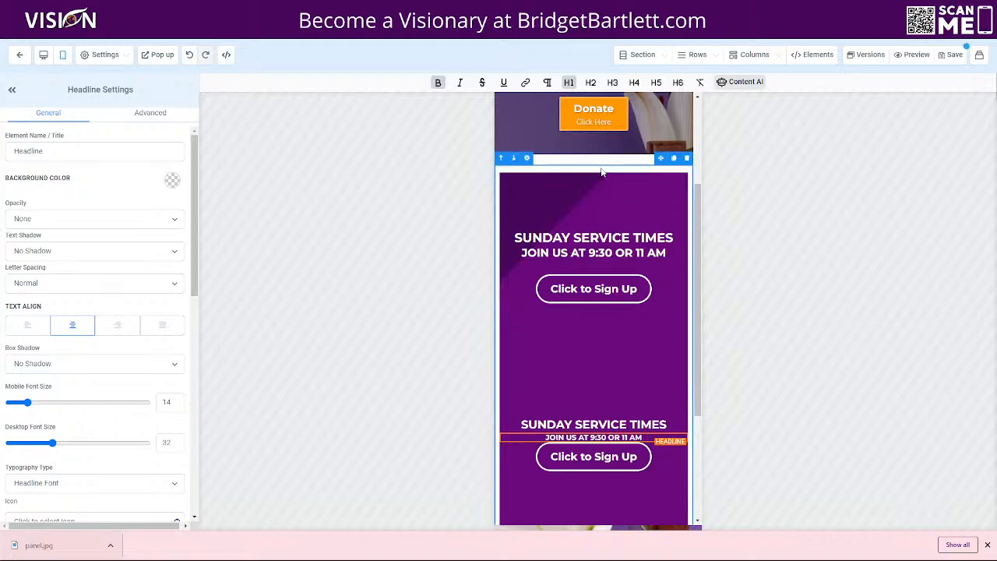
{"action": "left_click", "coordinate": [590, 164]}
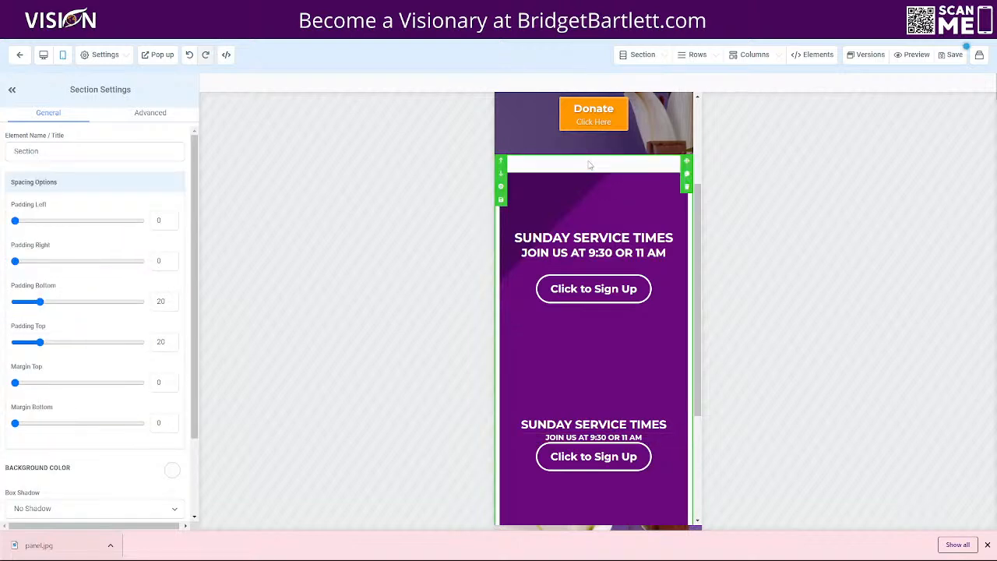
{"action": "left_click", "coordinate": [147, 115]}
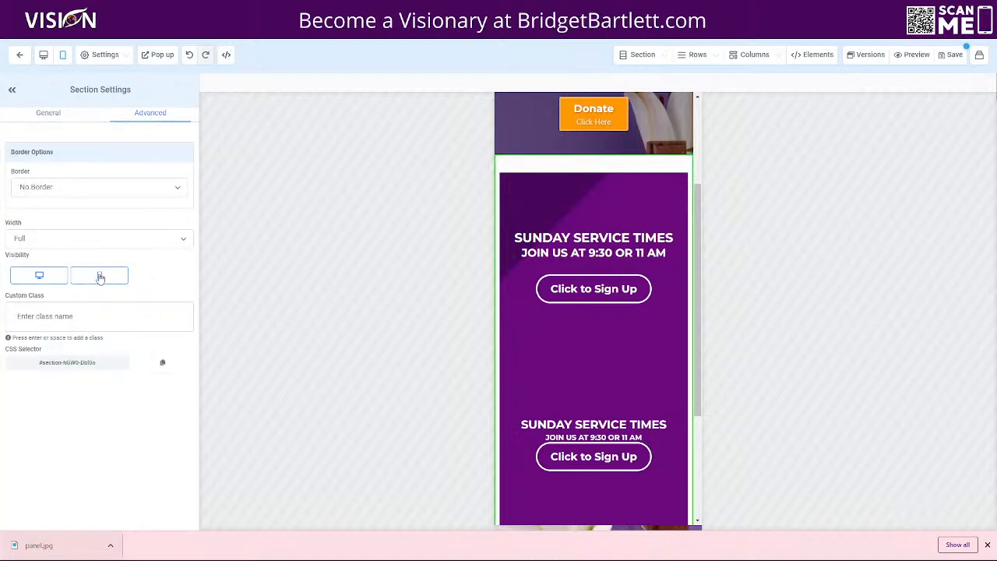
{"action": "left_click", "coordinate": [100, 277]}
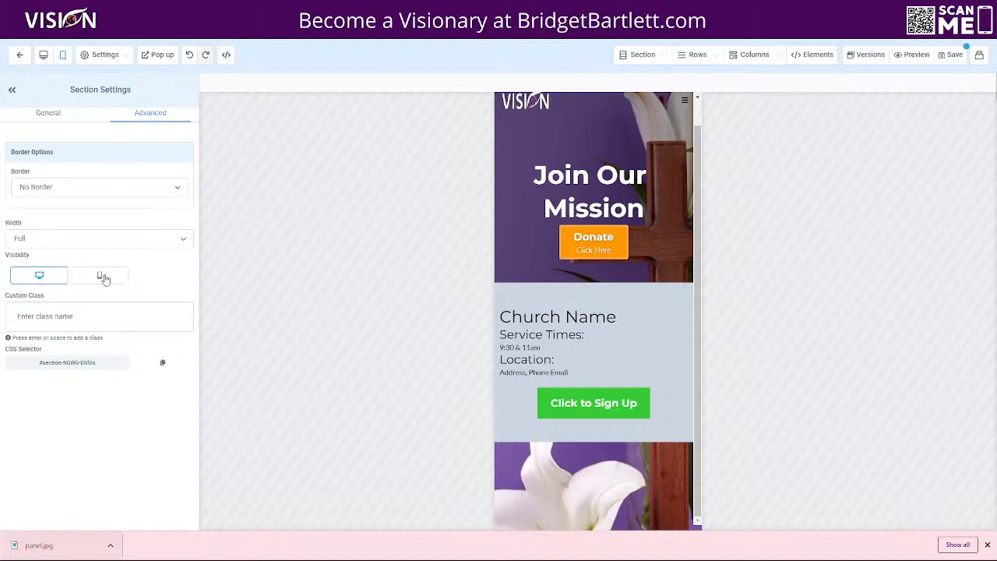
{"action": "left_click", "coordinate": [104, 278]}
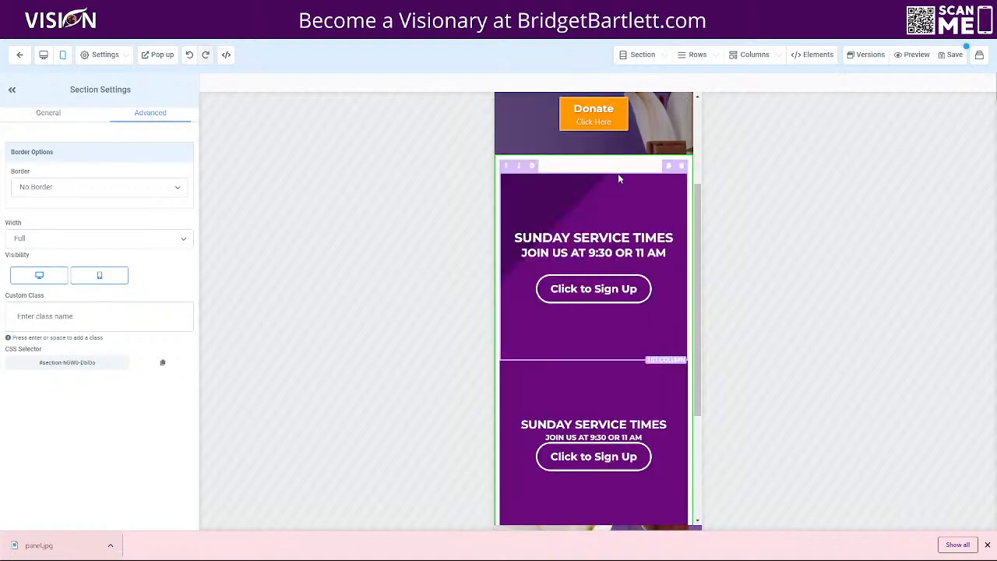
- Review the stacked panels in the mobile layout and their alignment in the desktop layout
{"action": "scroll", "coordinate": [625, 339], "scroll_direction": "down", "scroll_amount": 1}
{"action": "scroll", "coordinate": [624, 340], "scroll_direction": "down", "scroll_amount": 3}
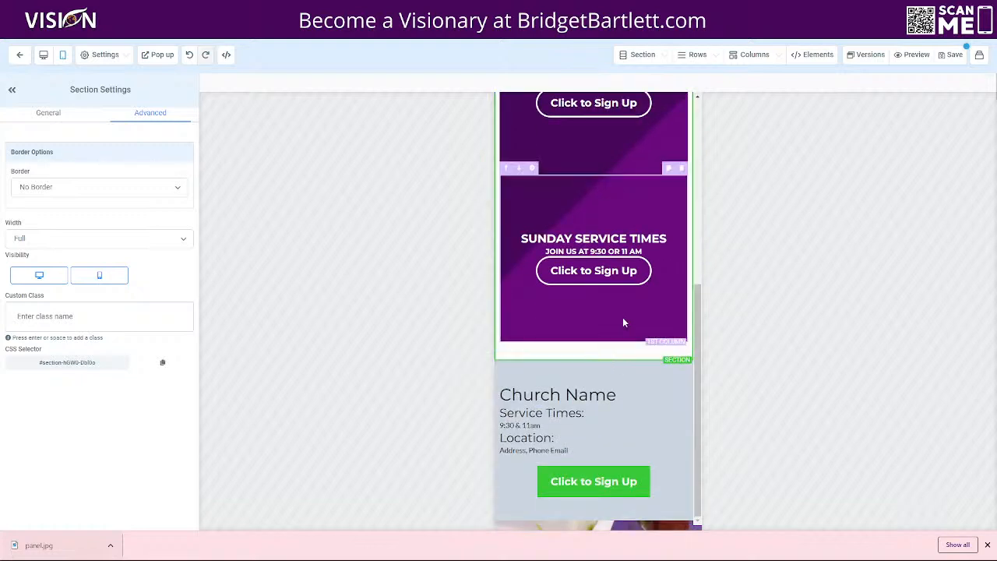
{"action": "left_click", "coordinate": [44, 55]}
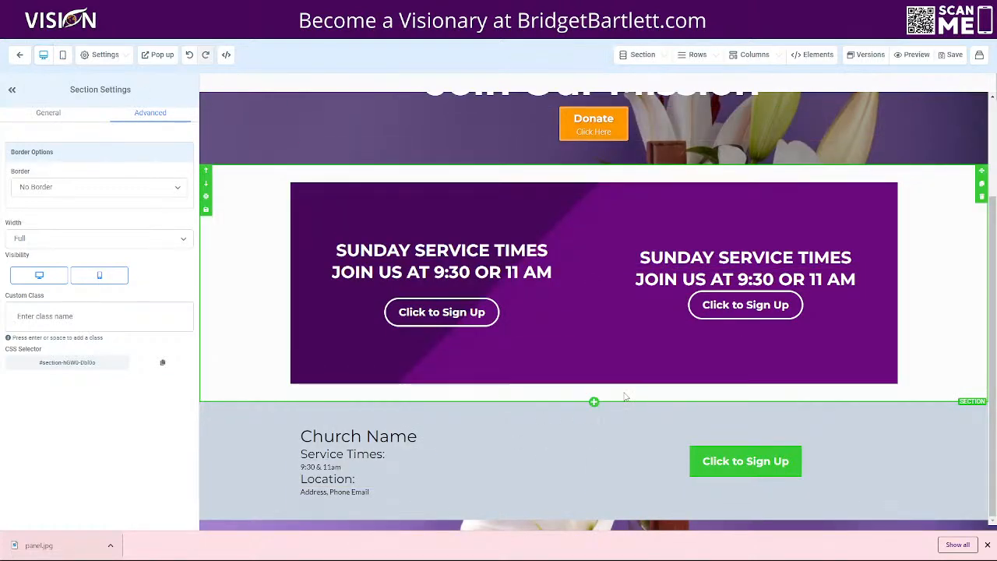
{"action": "scroll", "coordinate": [662, 328], "scroll_direction": "up", "scroll_amount": 2}
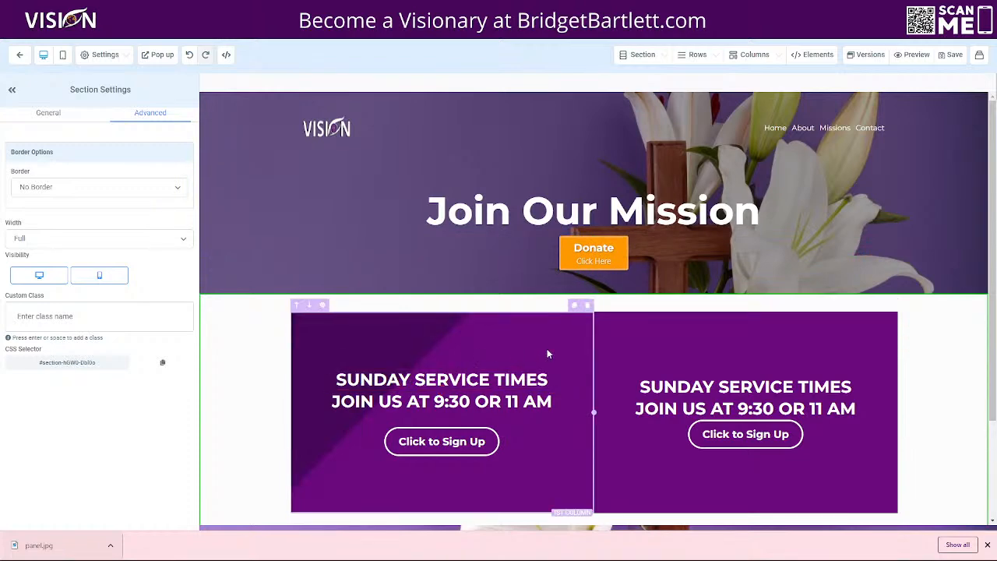
{"action": "scroll", "coordinate": [546, 352], "scroll_direction": "down", "scroll_amount": 2}
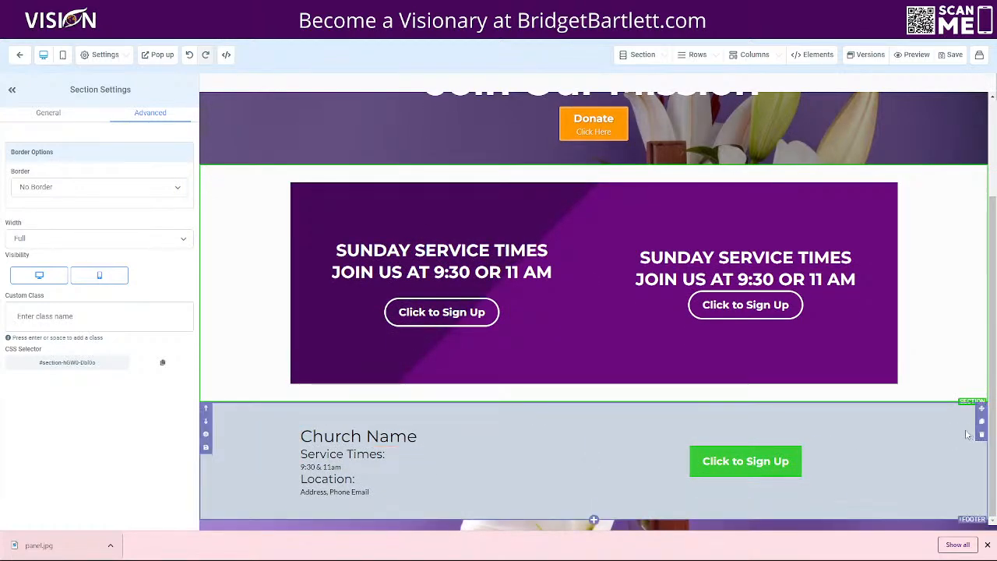